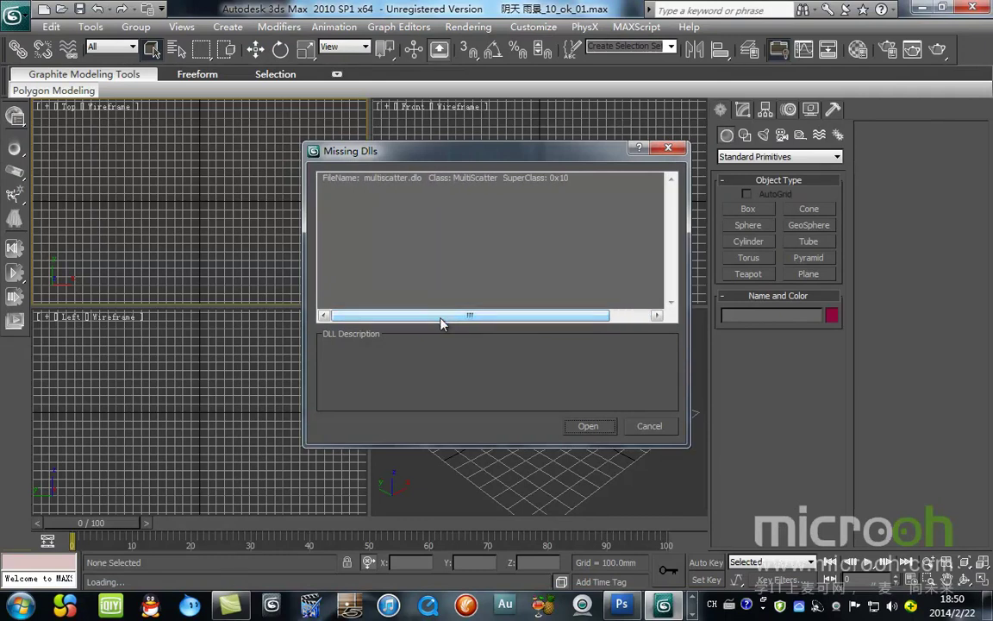
Step: Cancel the load with the missing MultiScatter plugin, then reopen 阴天 雨景_10_ok_01.max without saving, adopting the file's gamma and LUT settings
click(649, 426)
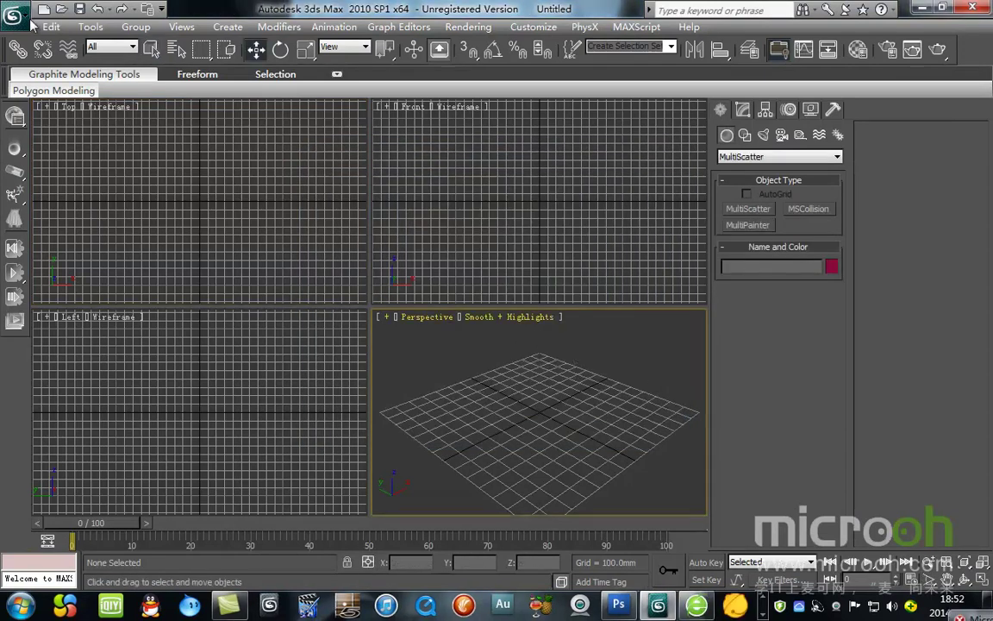
click(23, 19)
click(189, 90)
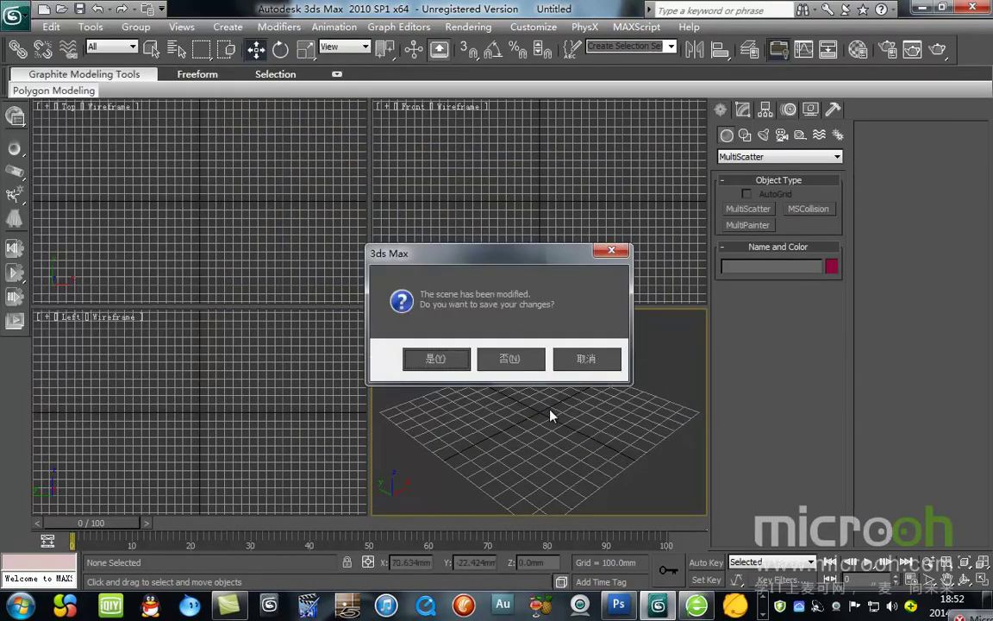
click(511, 359)
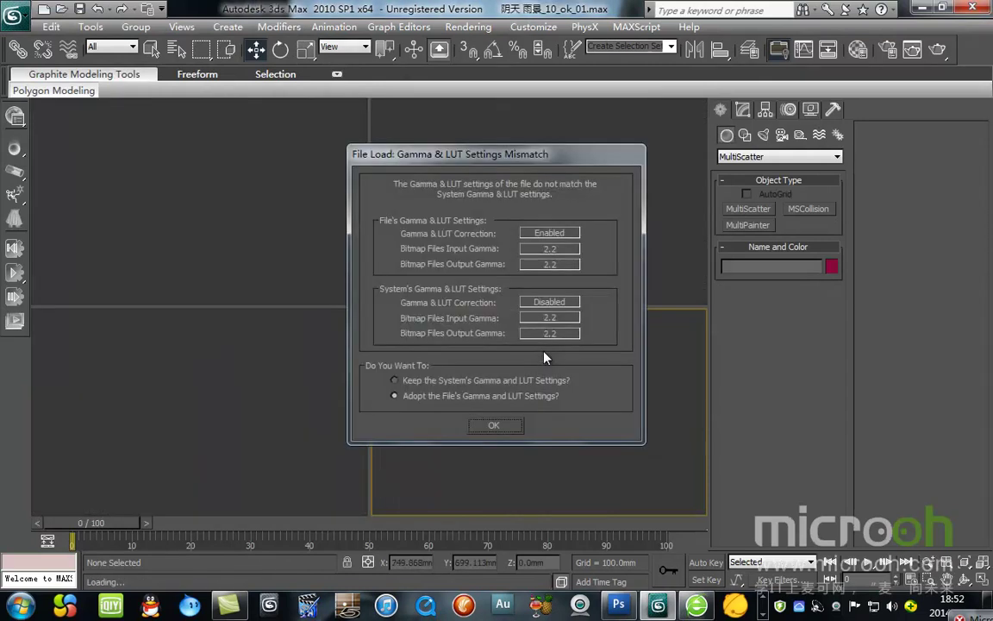
click(509, 425)
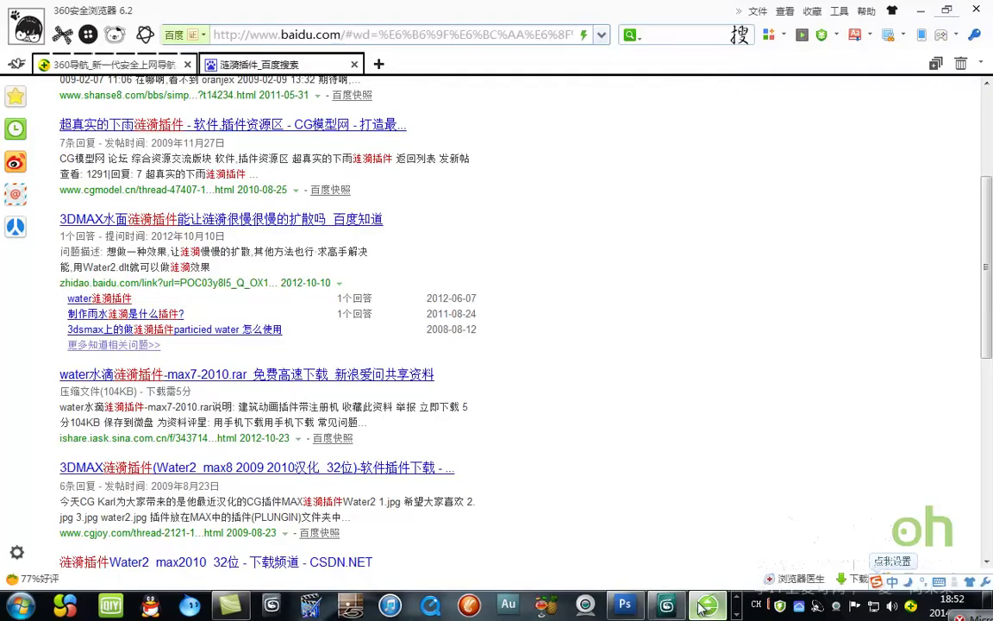
Step: Finish loading the scene by continuing past the missing external files and dismissing the isolated-objects notice
click(696, 605)
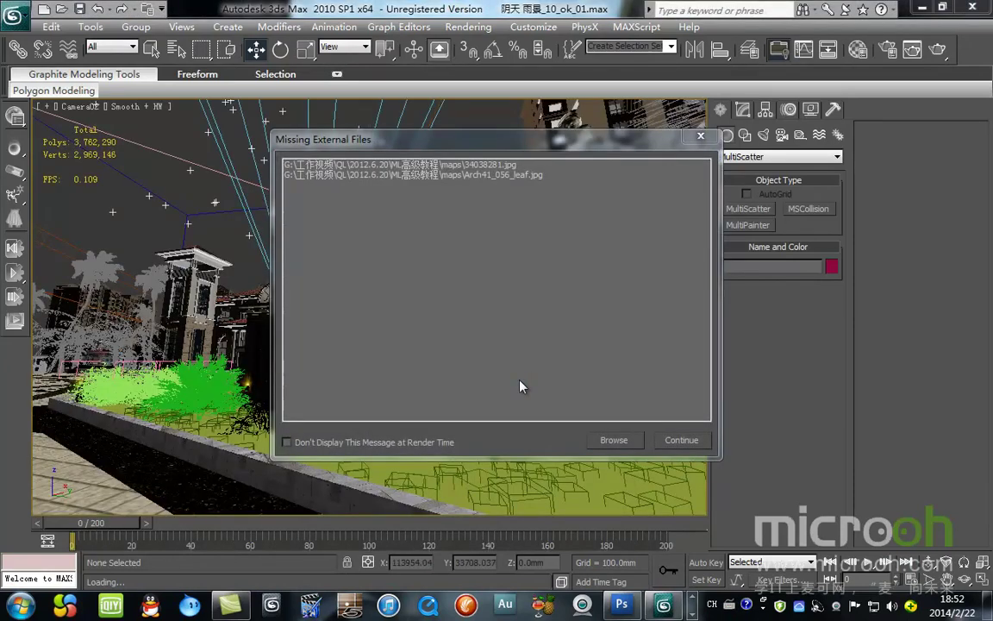
click(681, 440)
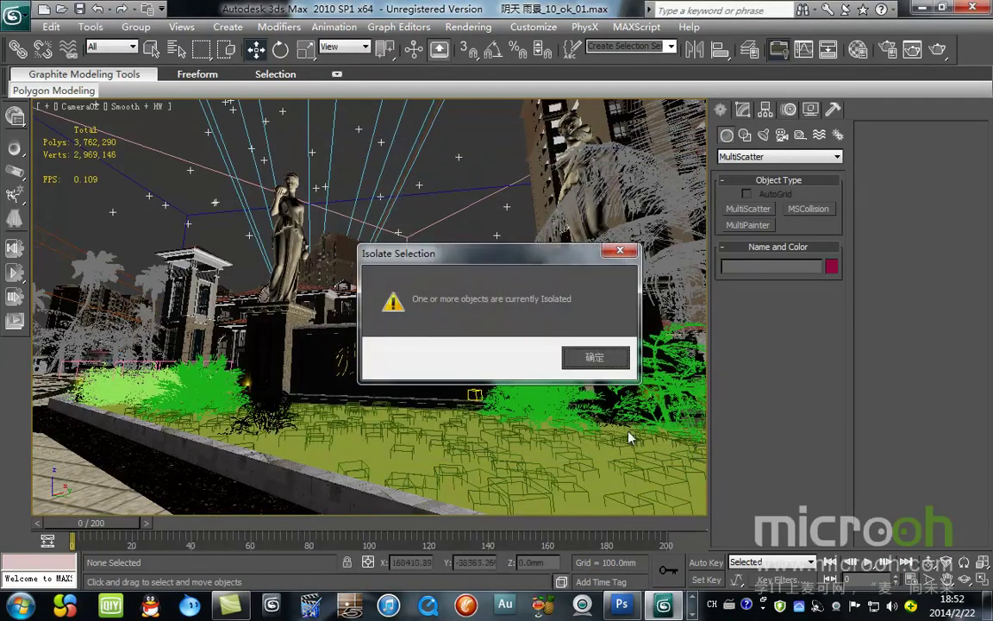
click(597, 355)
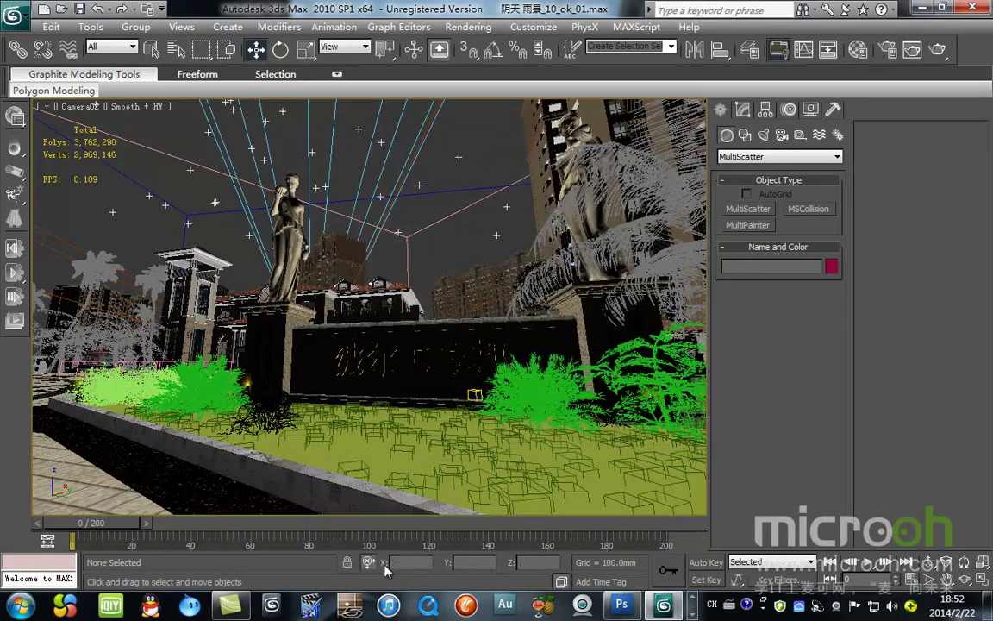
Step: Scrub through the animation, select the Blizzard rain particle system and examine its Particle Generation settings
drag(96, 523, 748, 527)
right_click(747, 522)
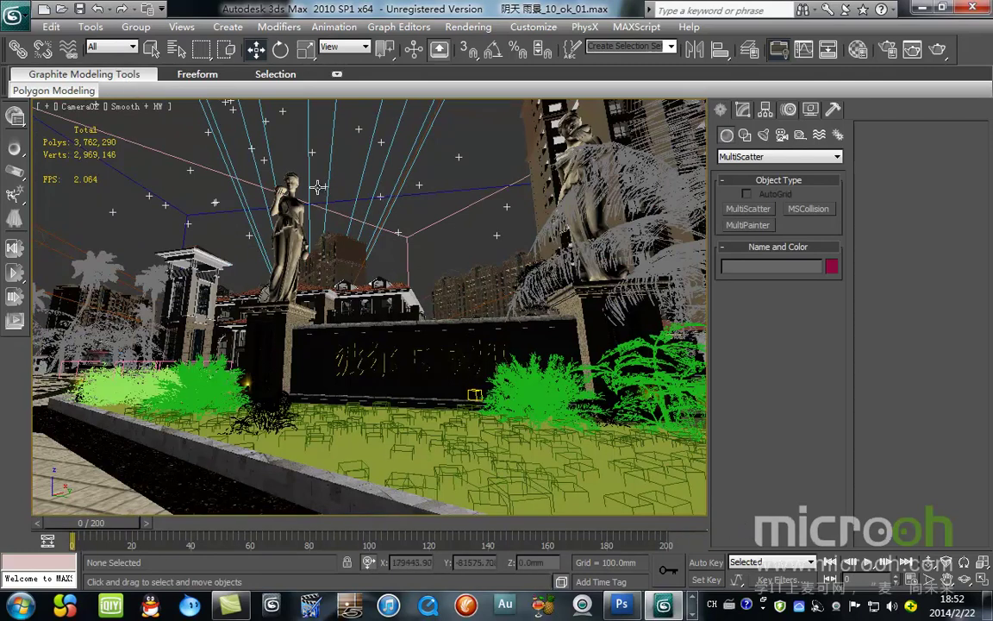
click(318, 187)
click(744, 111)
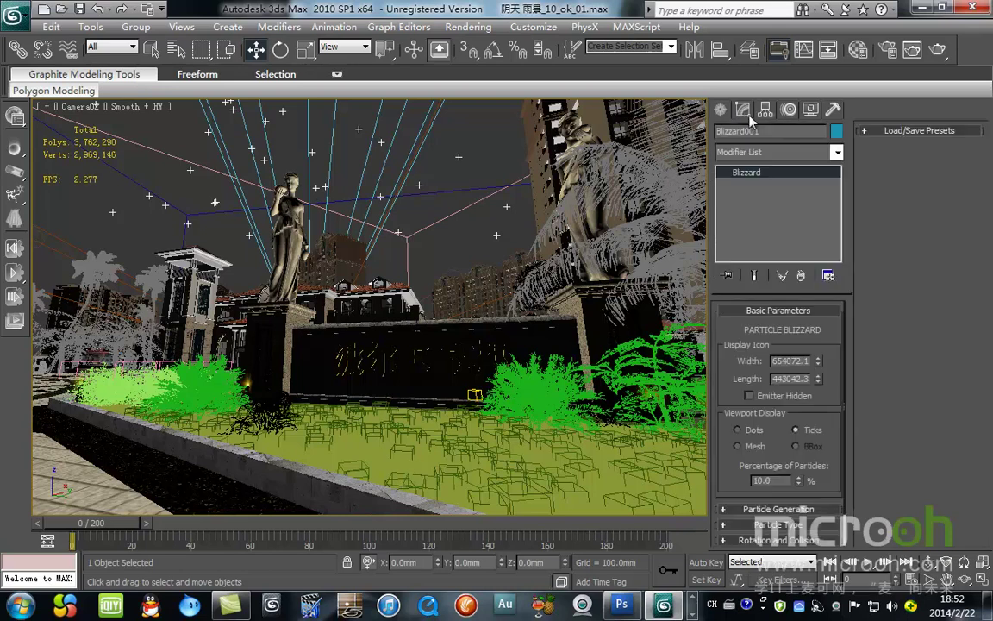
click(778, 509)
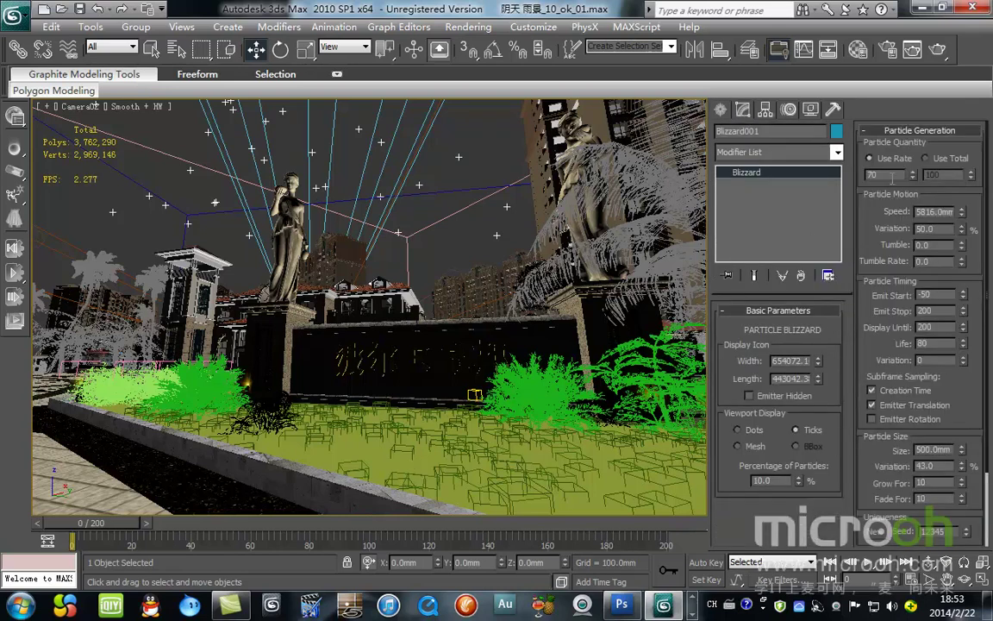
Step: Render the Camera02 view at frame 45 and check the rain in the image's alpha channel
drag(95, 523, 212, 529)
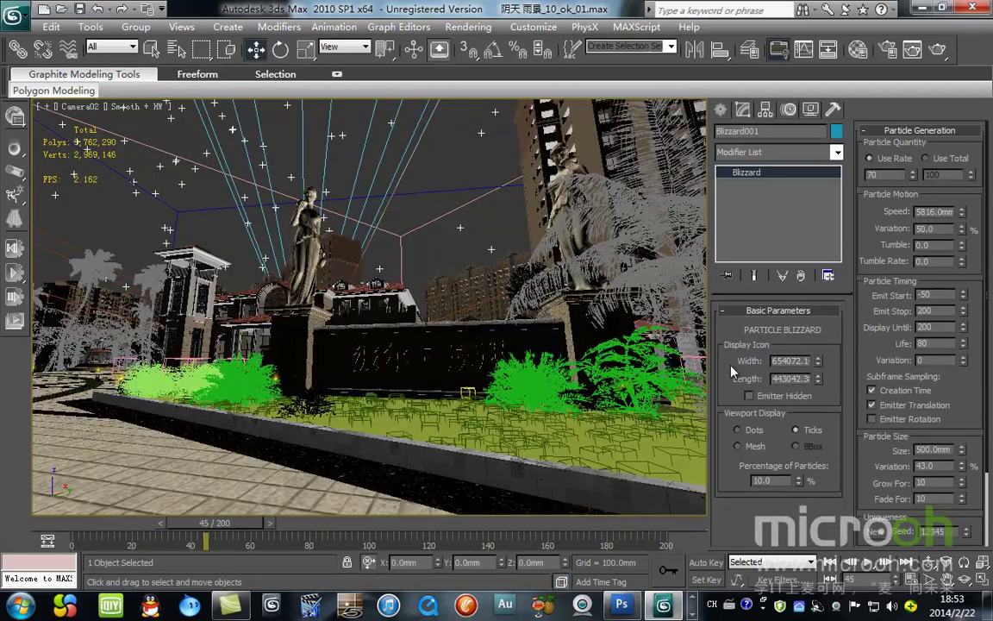
click(937, 49)
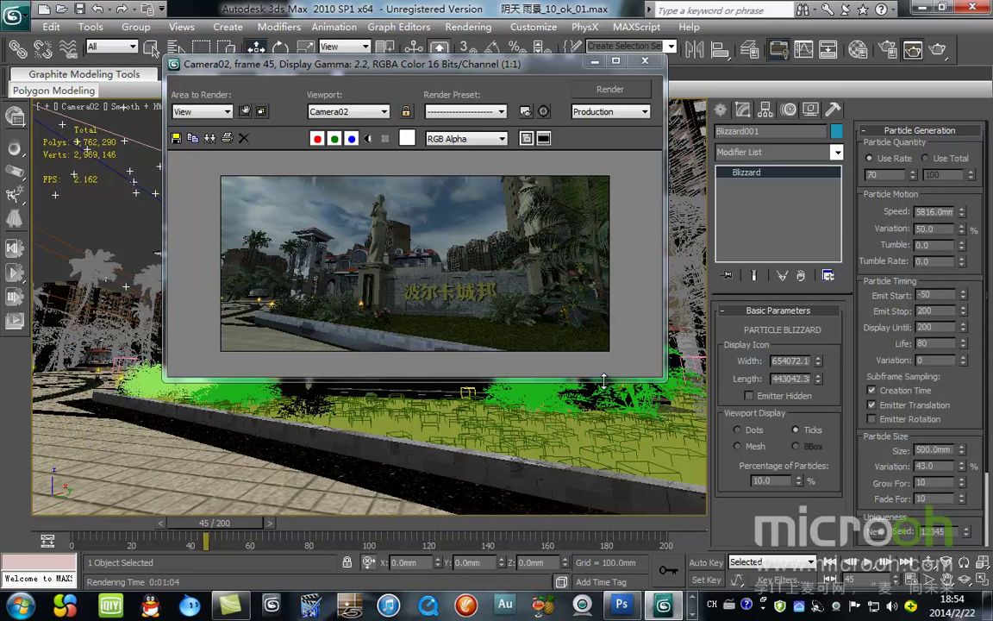
click(368, 137)
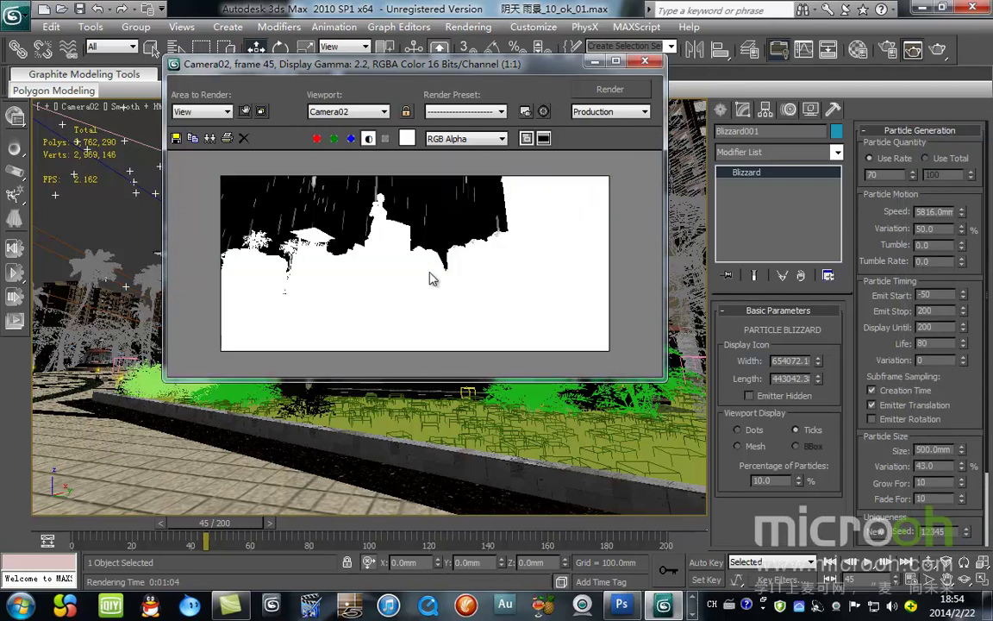
click(368, 139)
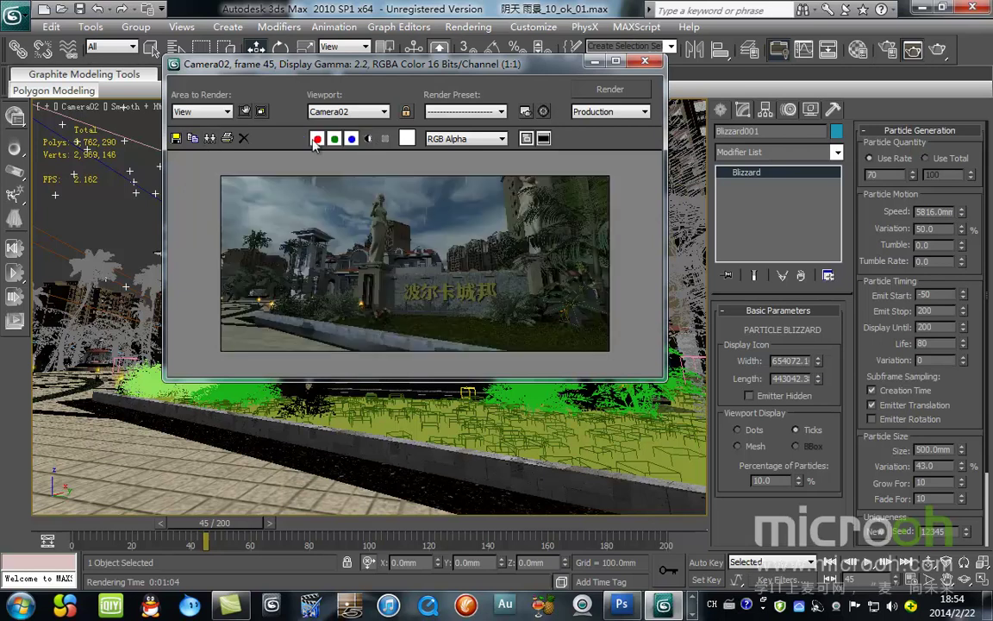
Step: Clone the rendered frame window, move the copy out of the way and minimize the original
click(217, 138)
drag(483, 257, 146, 552)
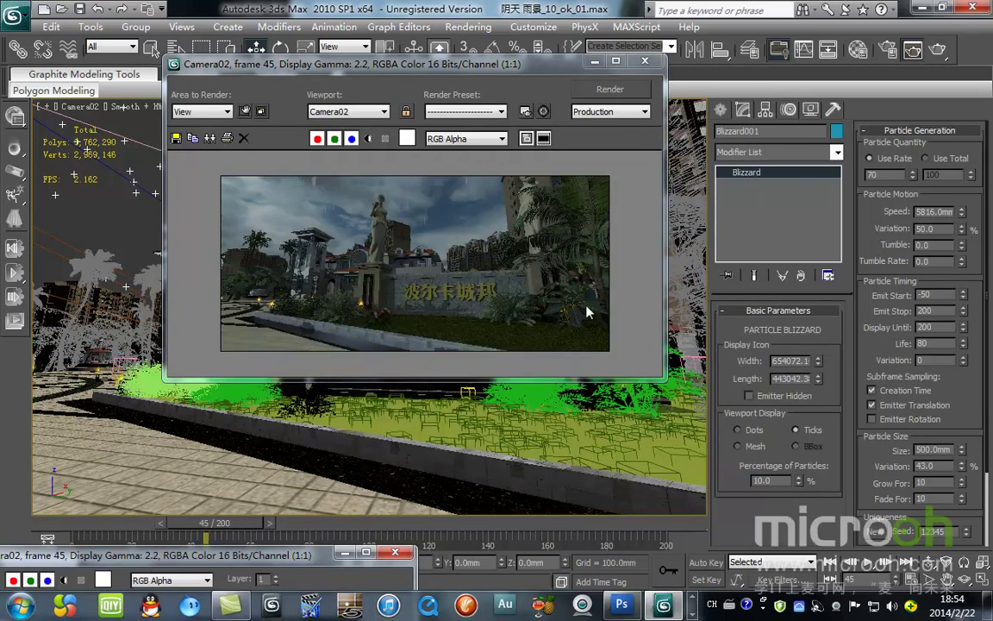
click(595, 61)
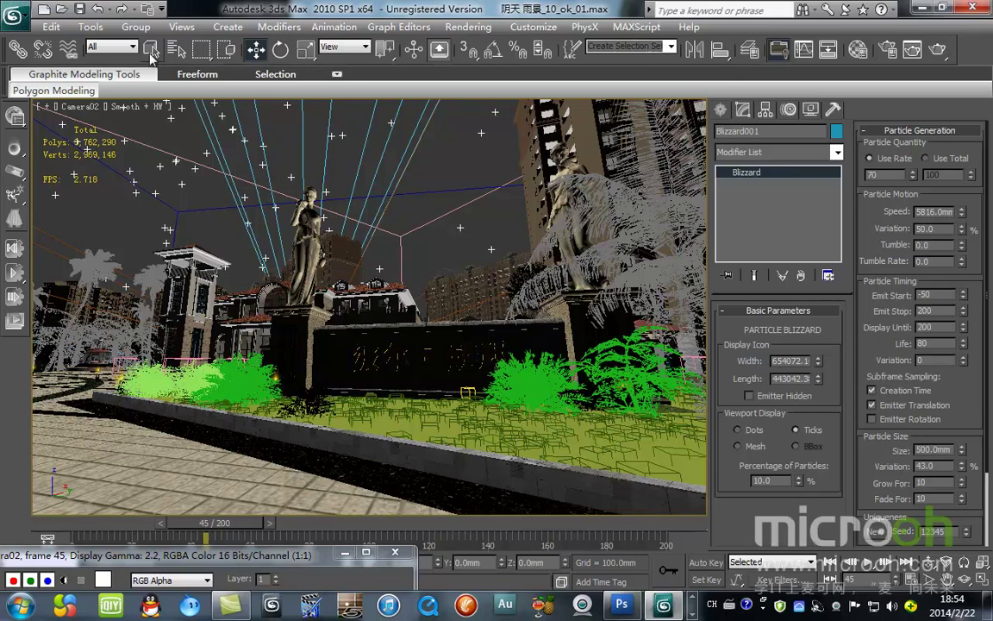
Step: Hide the Bone Objects category with VRayProxy included, and frame the Blizzard emitter in the Top view with the Move tool active
key(q)
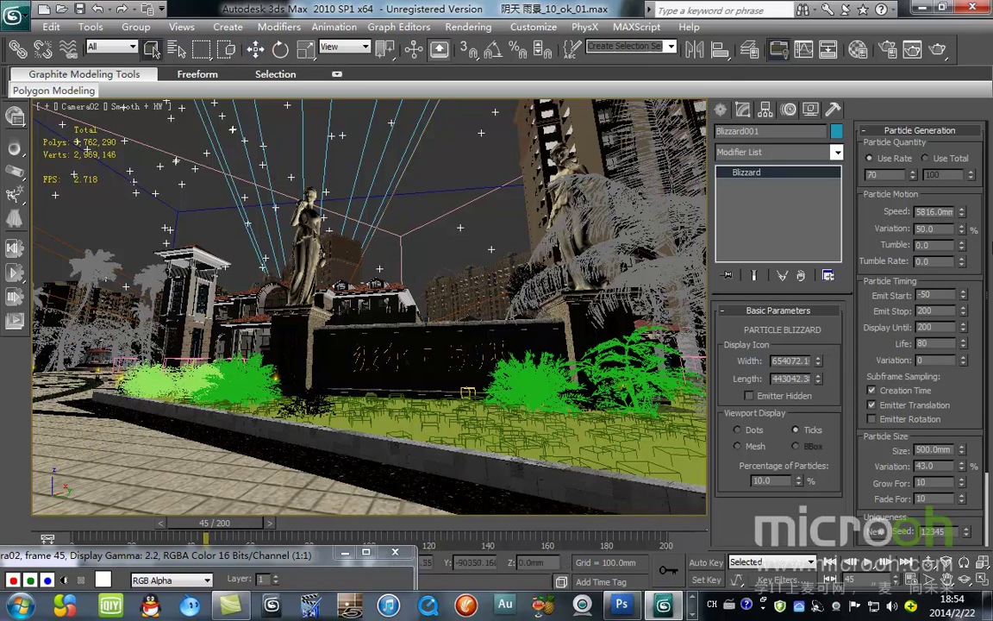
click(810, 109)
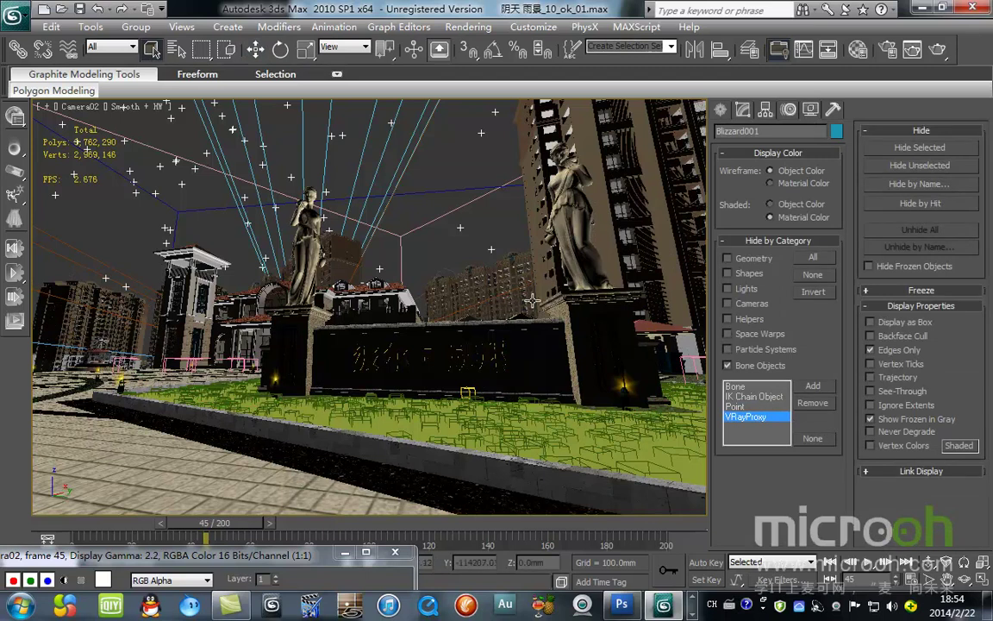
key(t)
key(z)
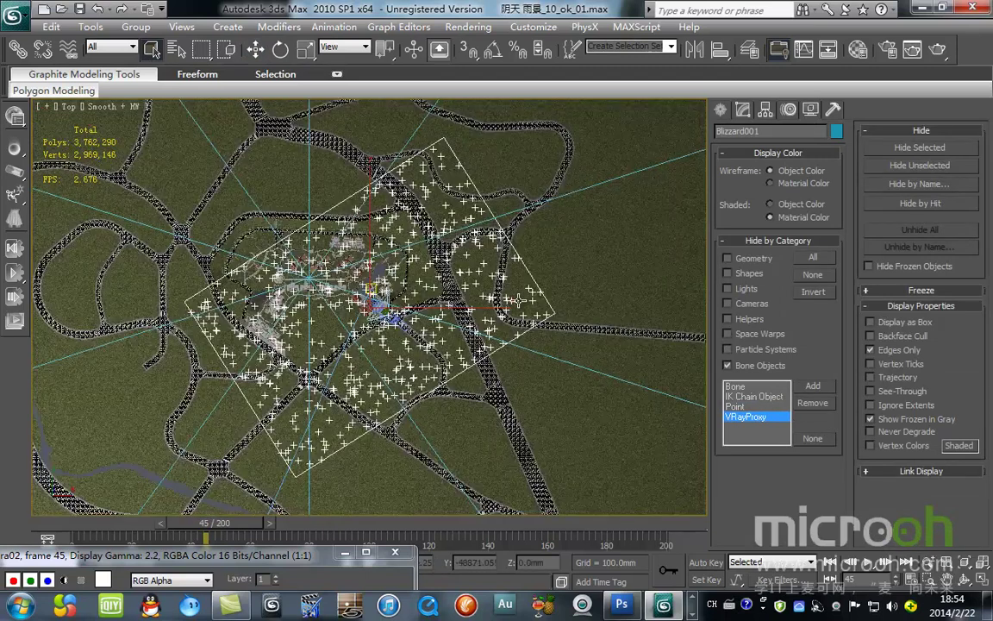
scroll(494, 340, up, 2)
scroll(493, 341, down, 3)
click(254, 49)
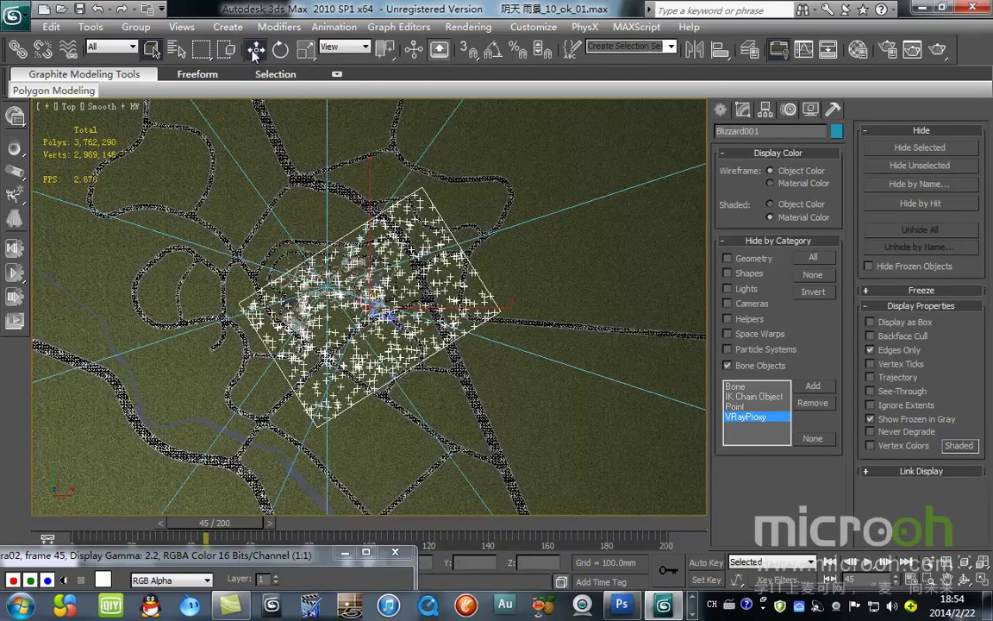
middle_drag(370, 278, 370, 278)
scroll(369, 275, up, 5)
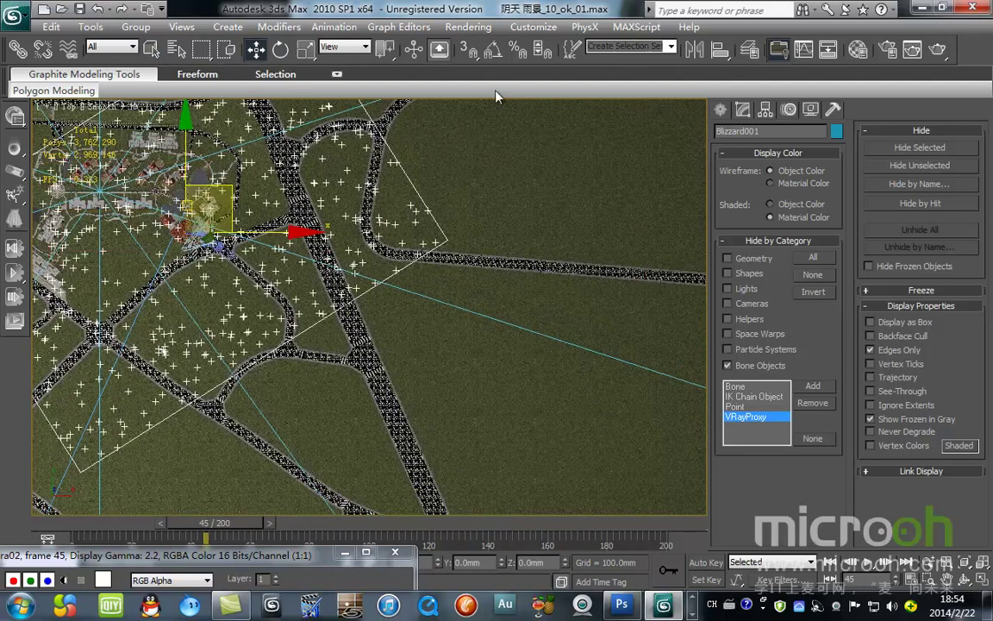
Step: Run the MAX场景助手3.0 script from the 脚本 folder, open all groups with its 场景整理 tools, and minimize it
click(636, 27)
click(605, 79)
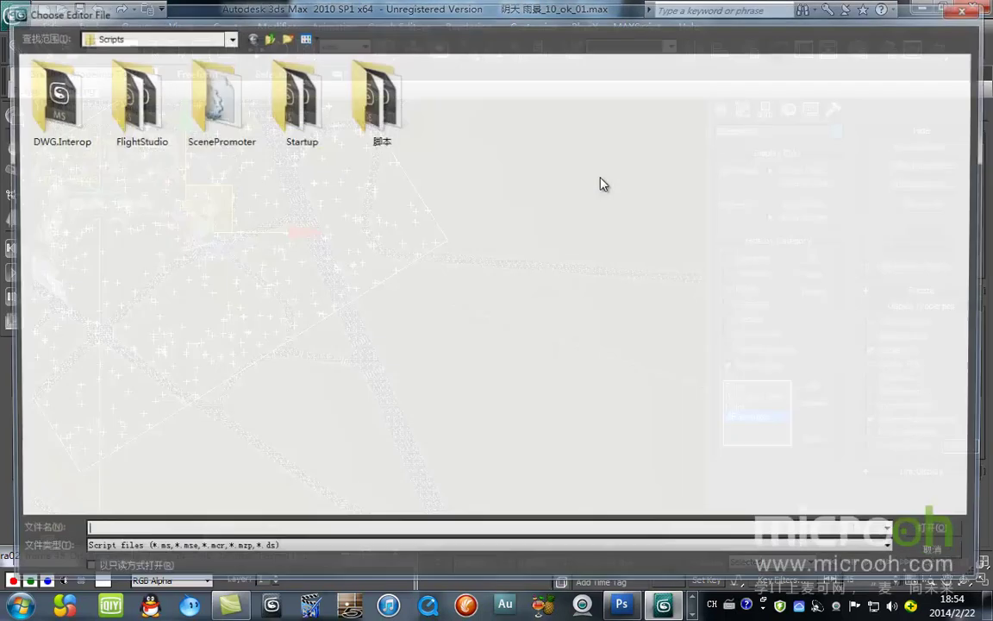
double_click(385, 116)
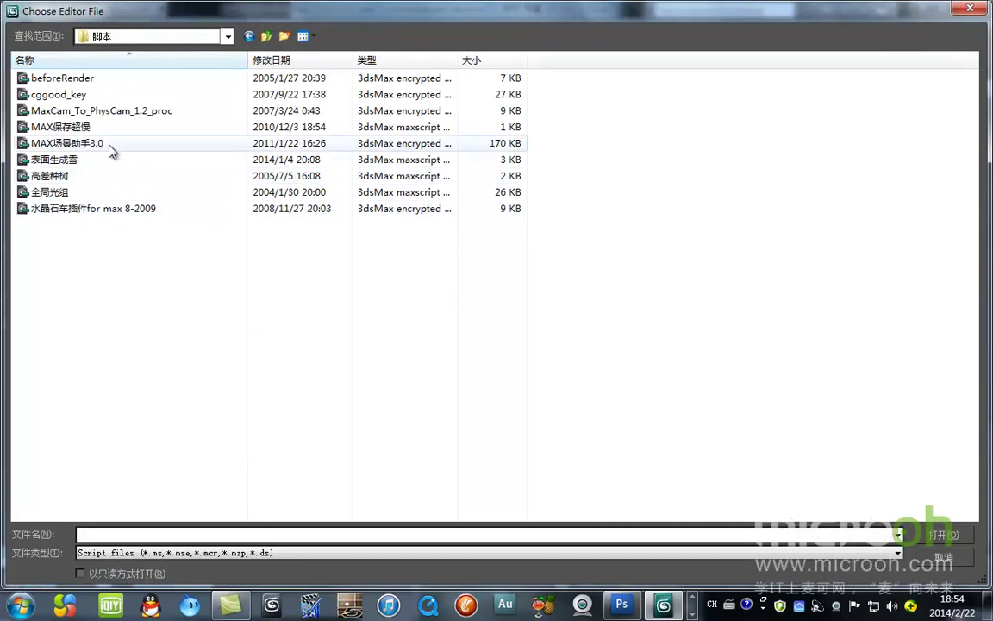
double_click(93, 130)
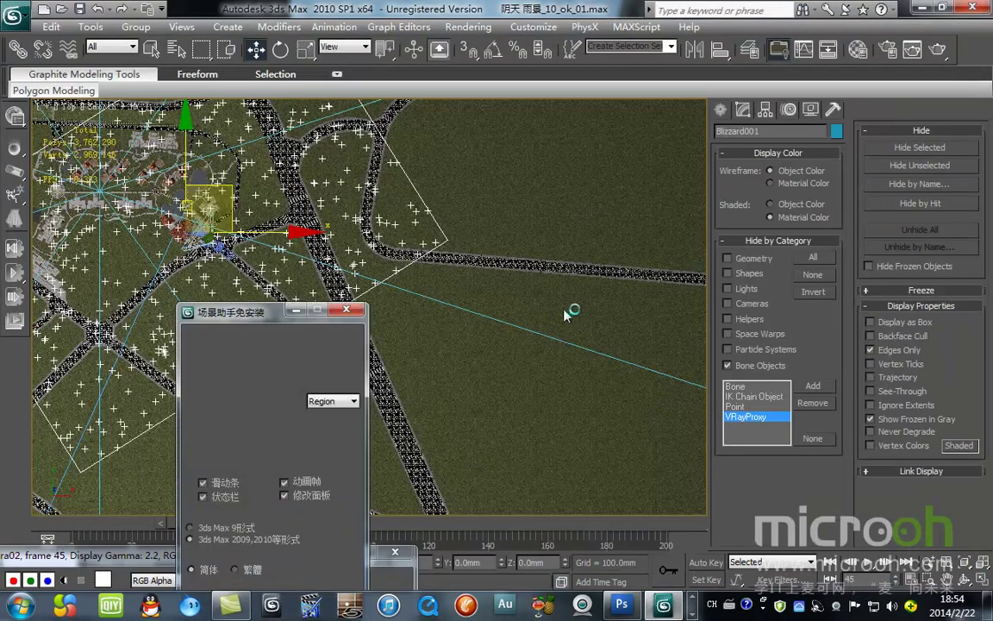
drag(246, 320, 595, 194)
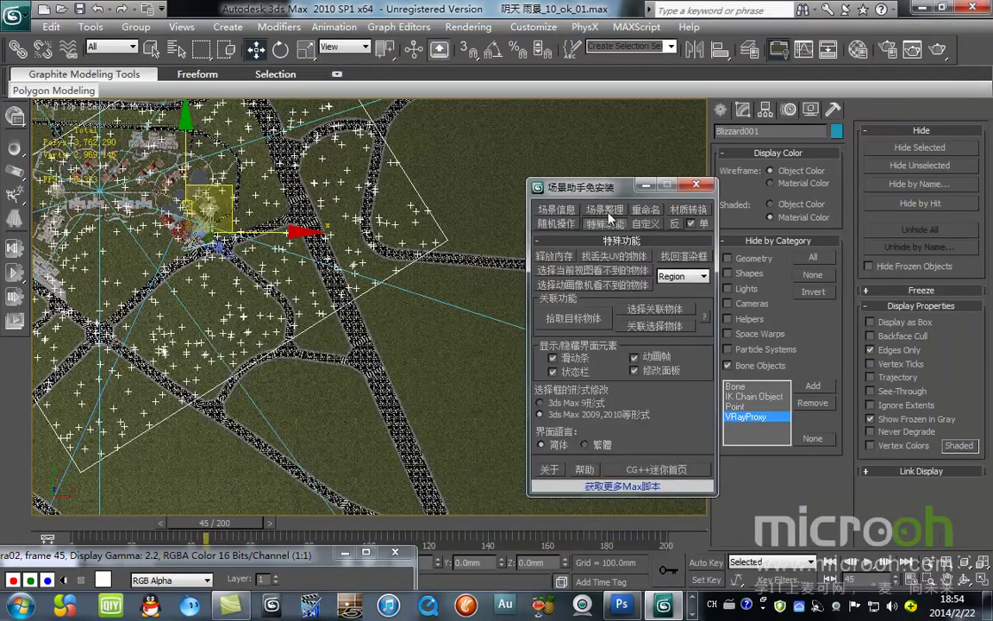
click(604, 210)
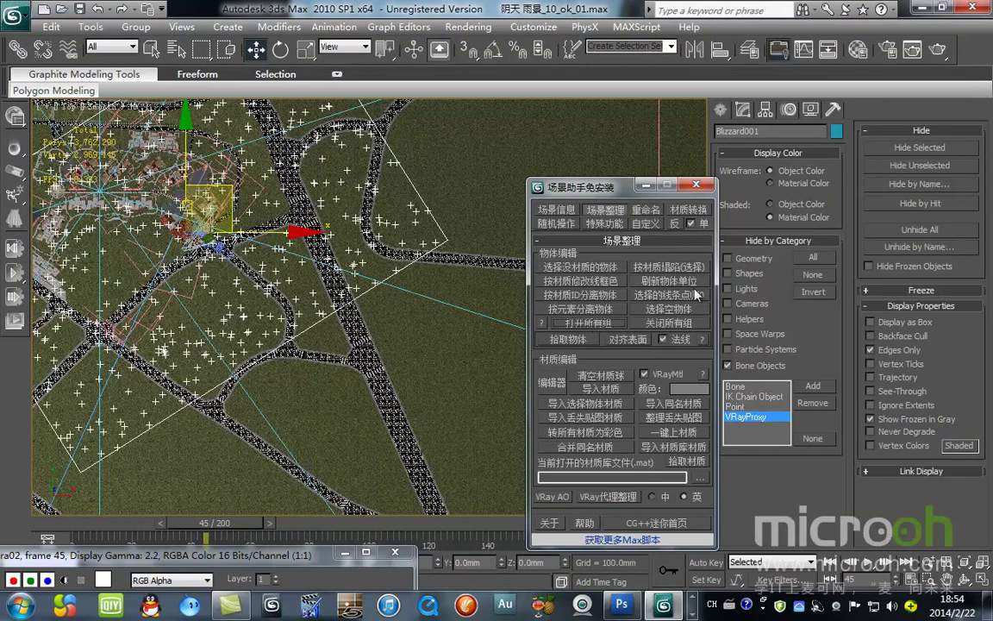
click(644, 185)
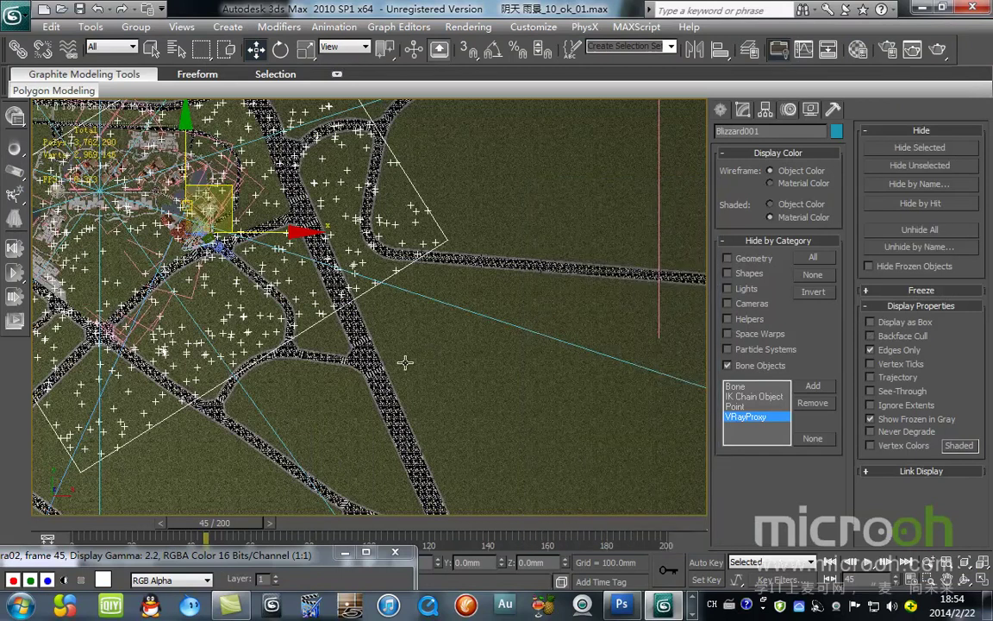
Step: Select the ground and road mesh at the three-way road junction in the Top view
scroll(363, 327, up, 5)
middle_drag(406, 355, 621, 240)
scroll(620, 239, up, 2)
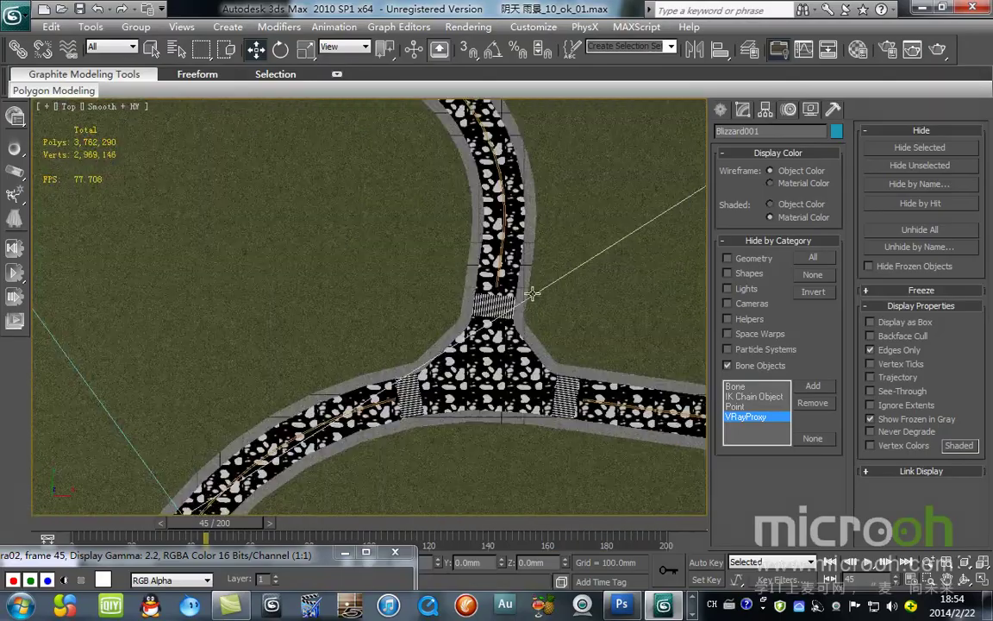
click(471, 377)
scroll(470, 376, down, 5)
scroll(349, 280, down, 5)
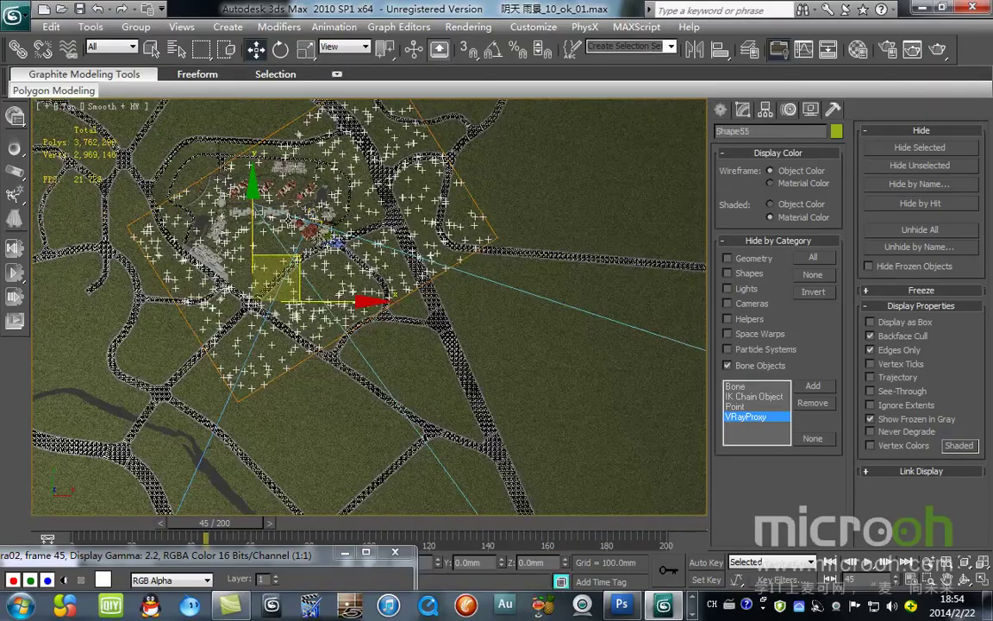
Step: Switch the Top view to wireframe and leave only the ground and road mesh and the Blizzard particles visible
scroll(345, 259, up, 7)
scroll(353, 258, up, 3)
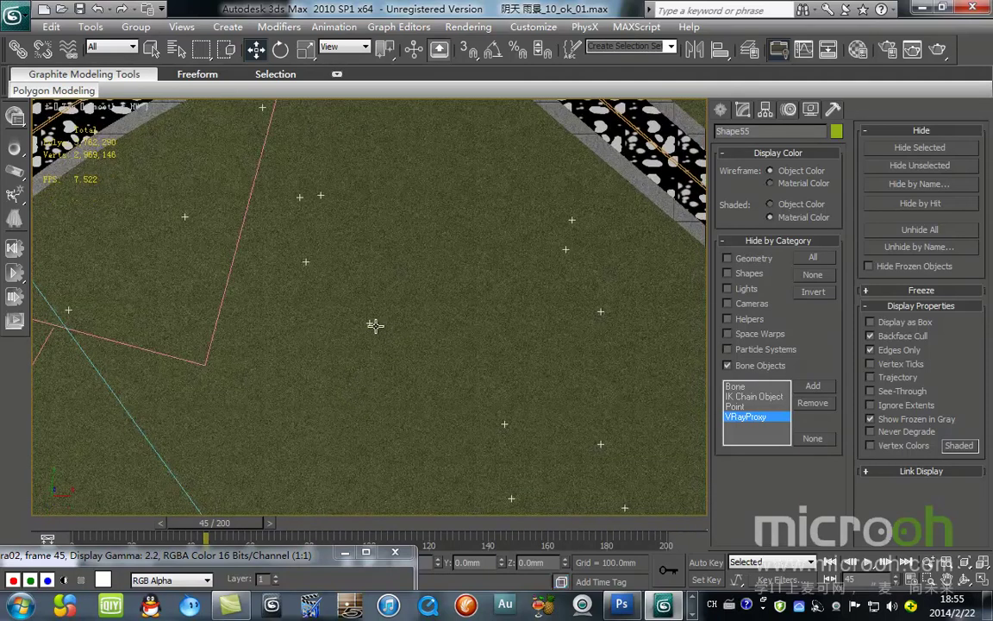
key(F3)
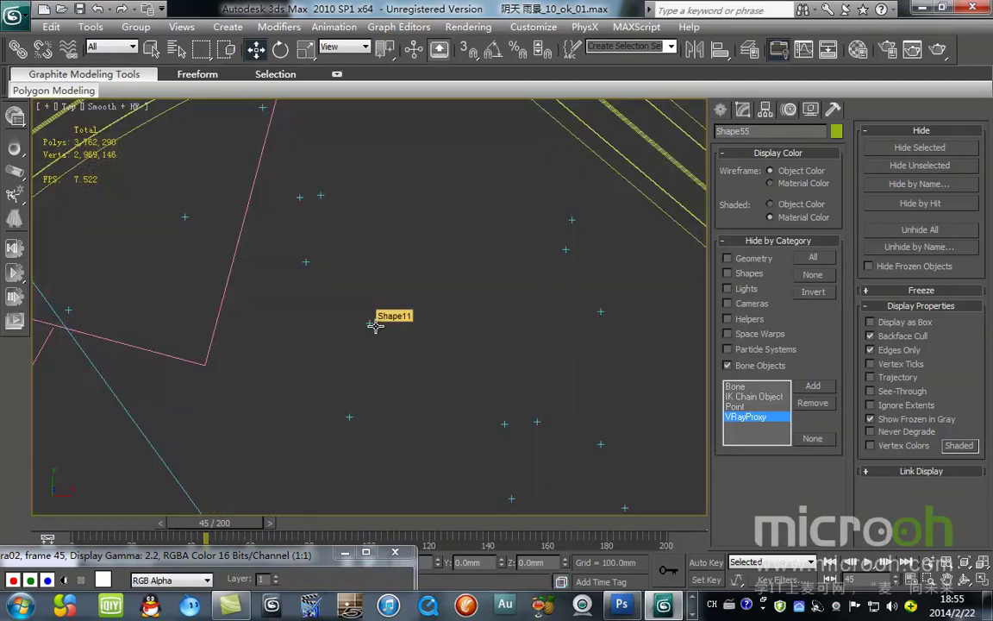
drag(397, 309, 357, 368)
key(z)
click(538, 251)
scroll(373, 289, up, 5)
scroll(372, 289, down, 6)
scroll(372, 289, up, 4)
Step: Return to the Camera02 view and move the animation to frame 78
key(c)
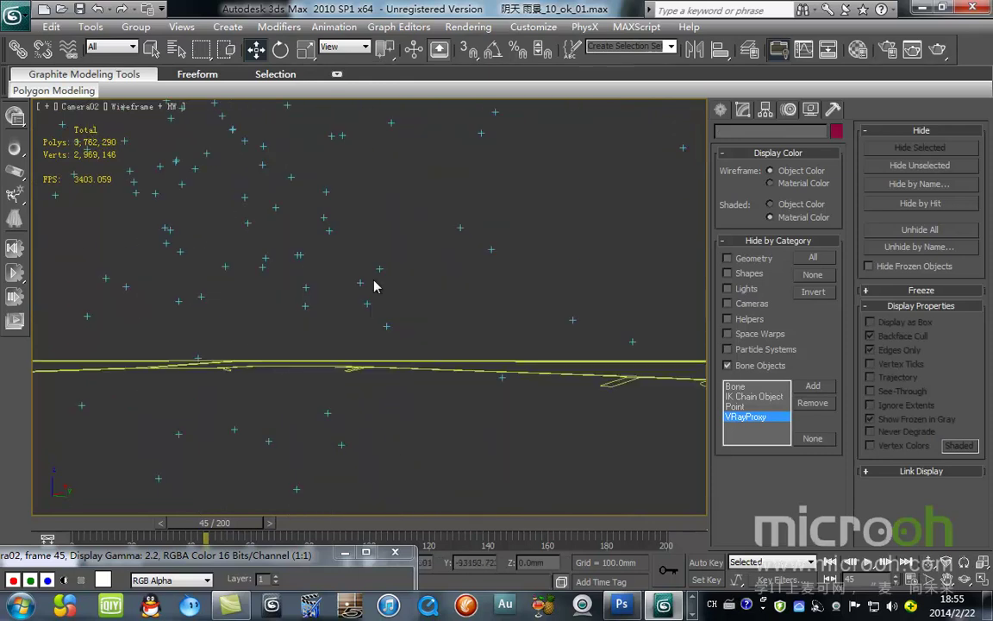
drag(211, 522, 332, 510)
key(w)
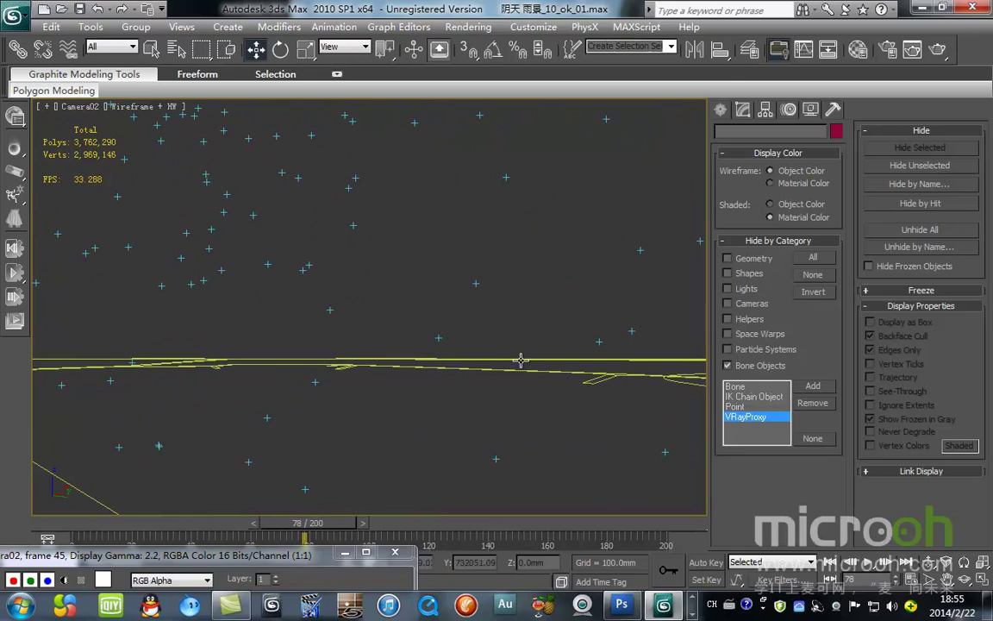
Step: Select the ground and road mesh in the camera view and rename it dx
click(521, 360)
click(746, 110)
drag(778, 131, 602, 140)
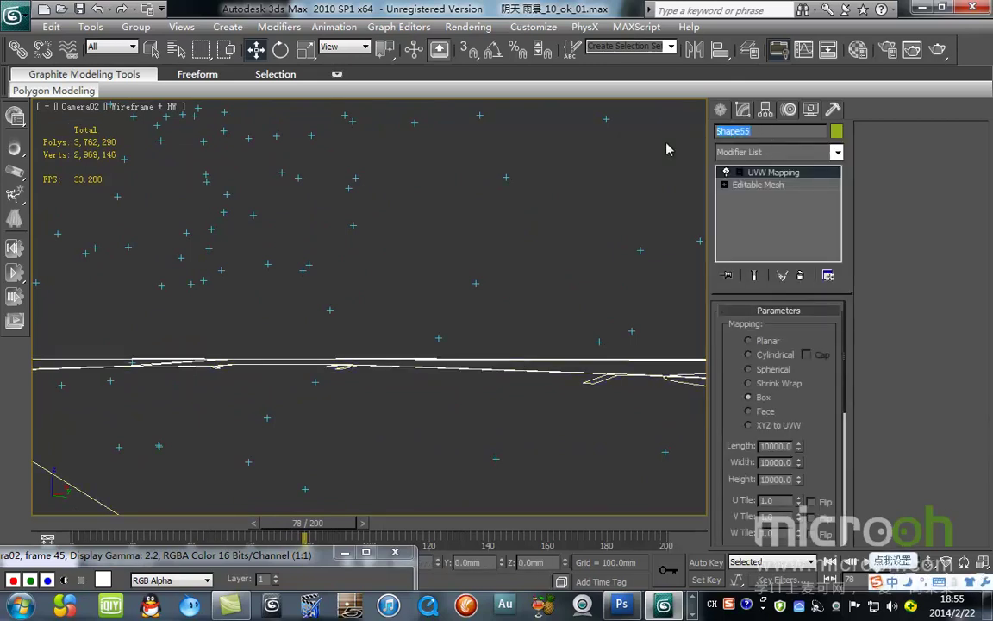
text(地形)
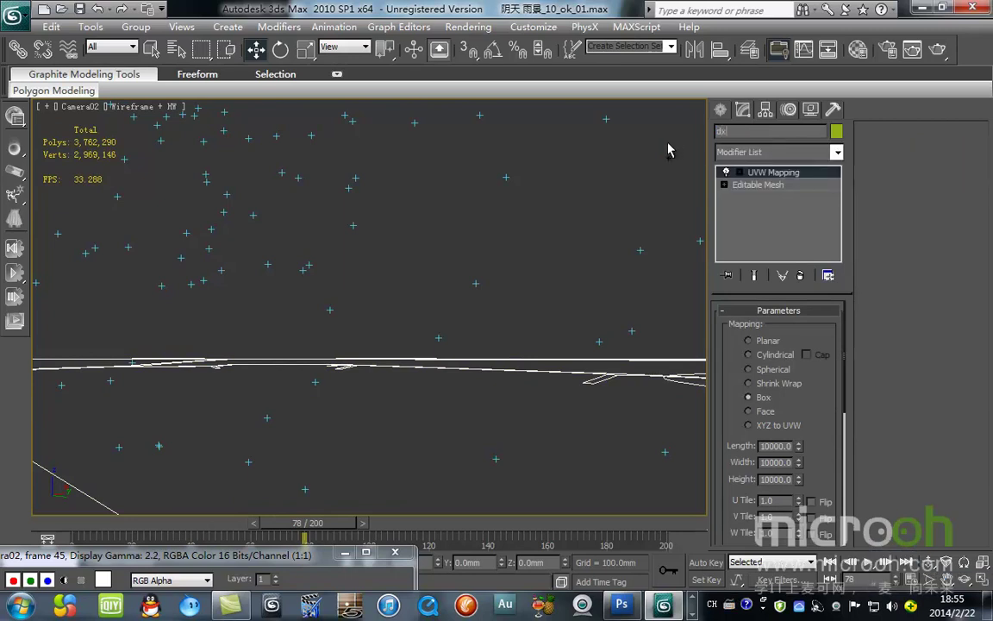
Step: At frame 60, select the ground mesh together with the Blizzard particles and unhide all hidden scene objects
click(409, 217)
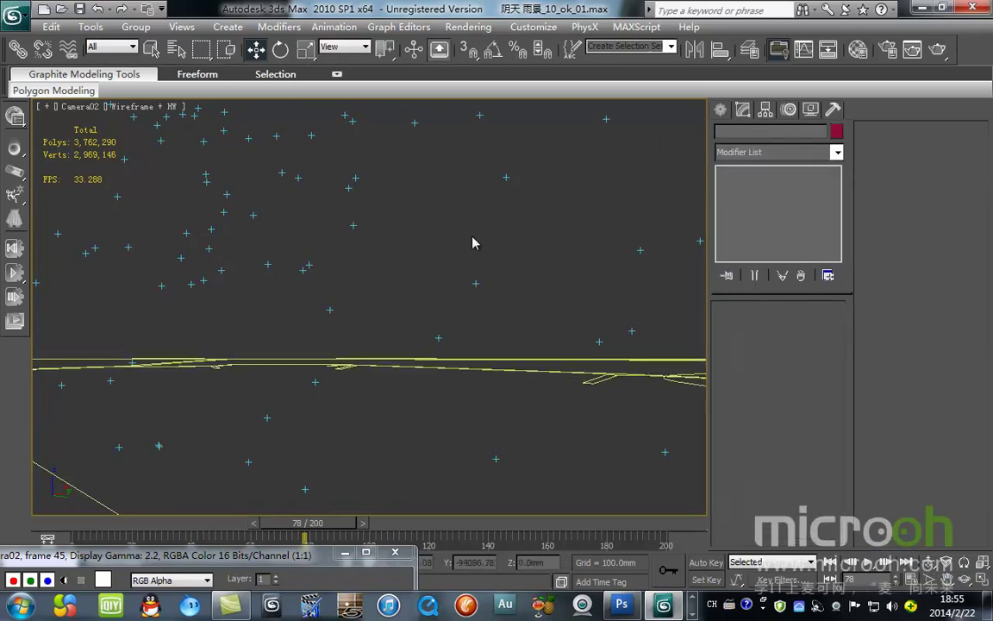
drag(298, 522, 248, 522)
key(ctrl+a)
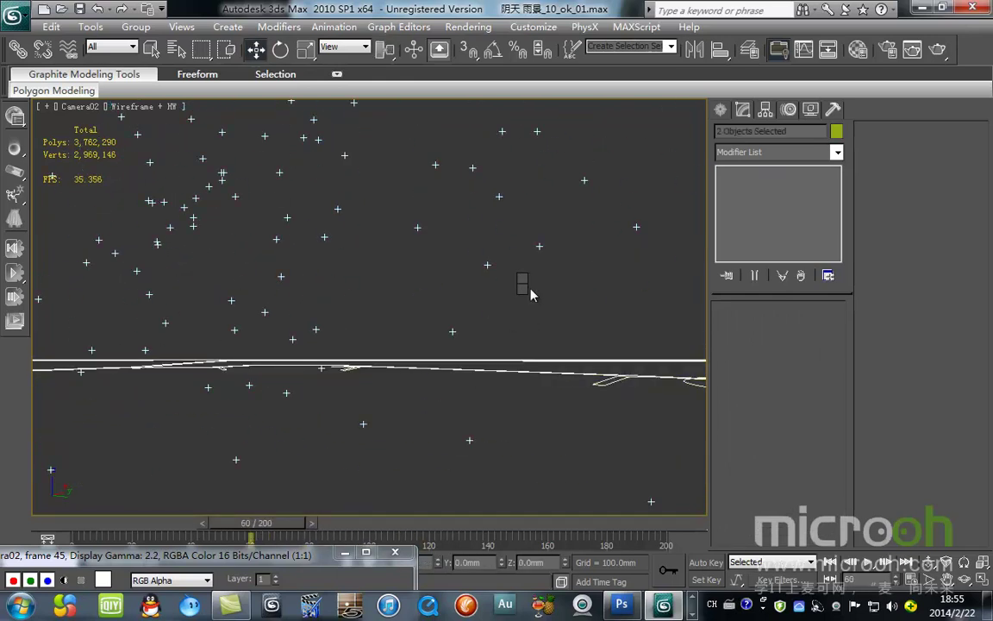
right_click(522, 280)
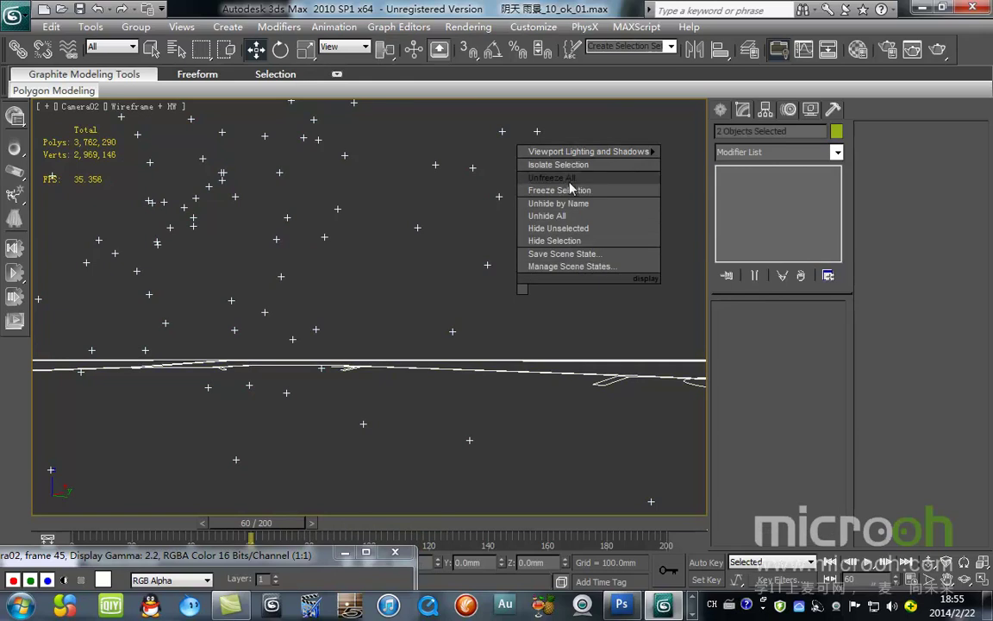
click(567, 228)
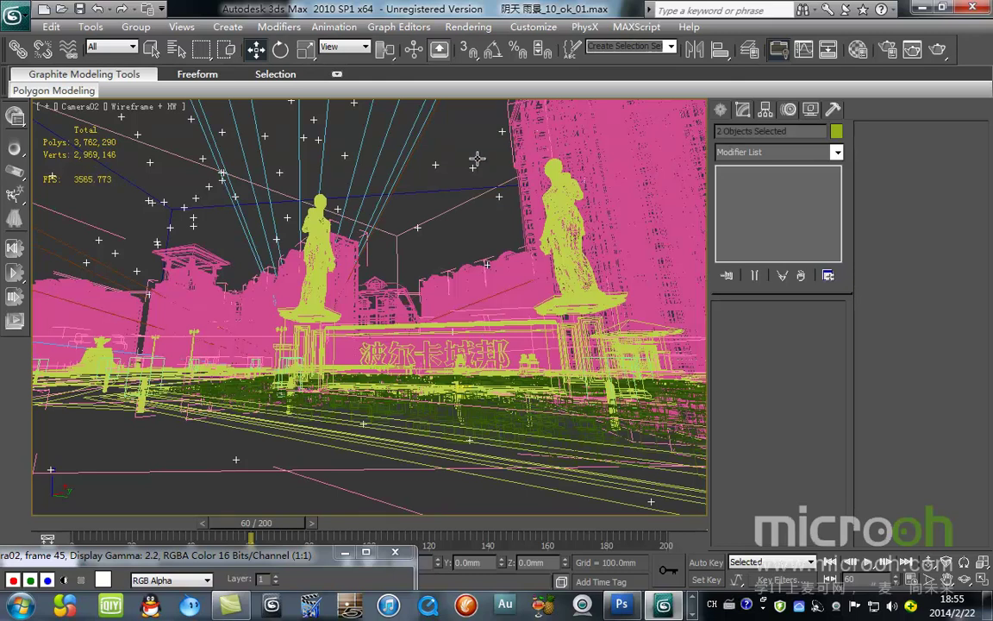
Step: In the Front view, add the two large surrounding sky volumes to the selection, hide everything unselected, and return to the Camera02 view
key(f)
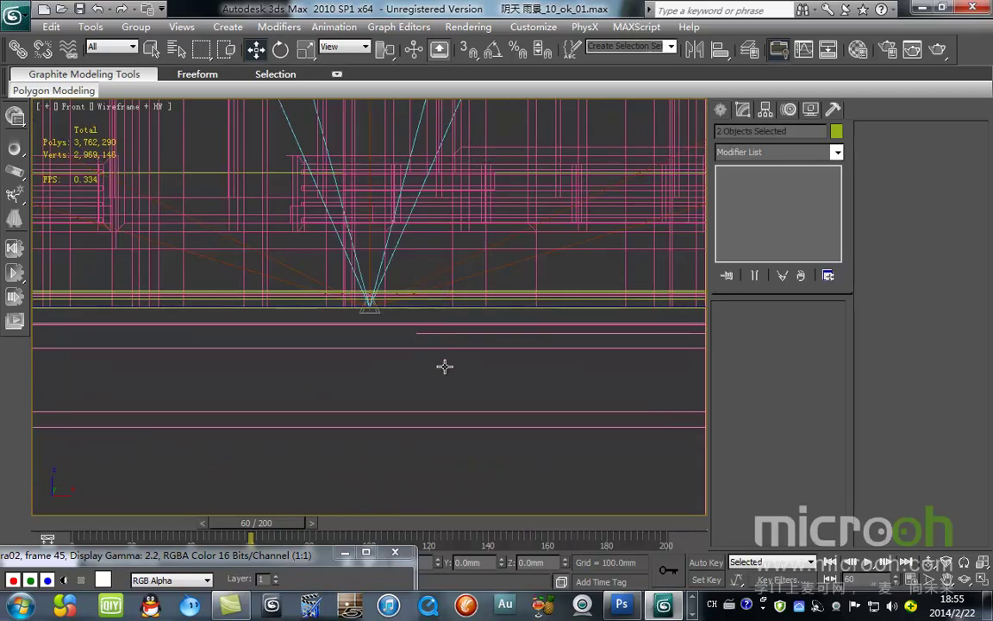
scroll(445, 367, down, 5)
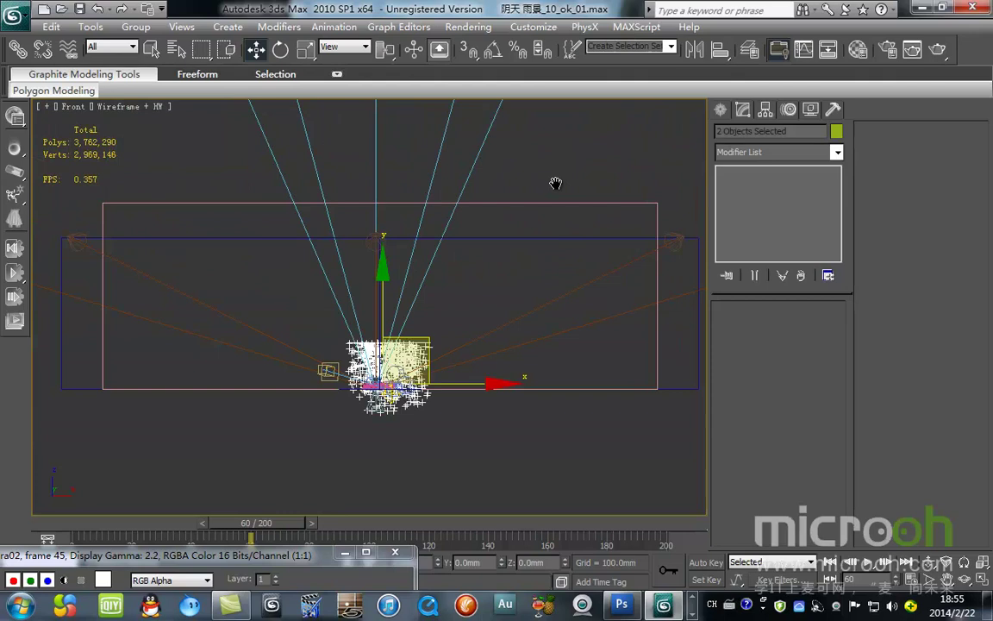
drag(579, 186, 530, 271)
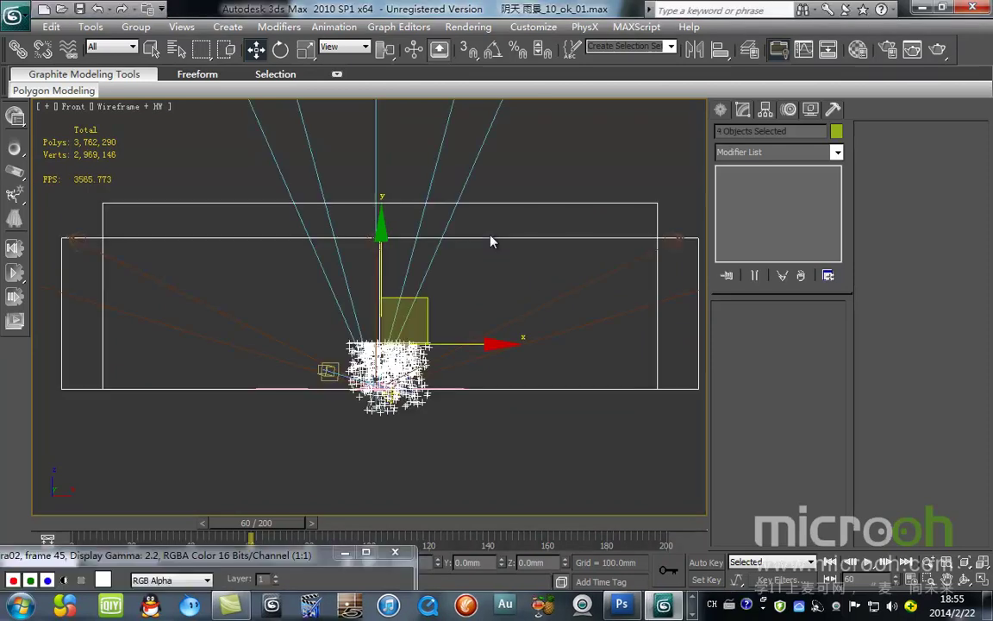
key(c)
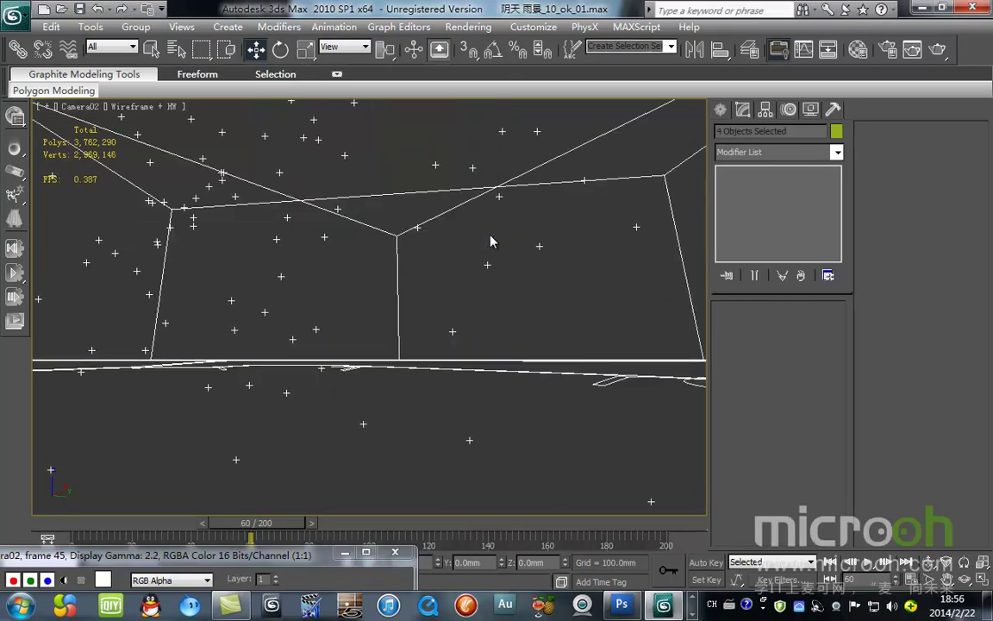
Step: Clear the selection, move the animation to frame 145, and render a single test frame of Camera02 from Render Setup
click(577, 323)
drag(244, 523, 477, 513)
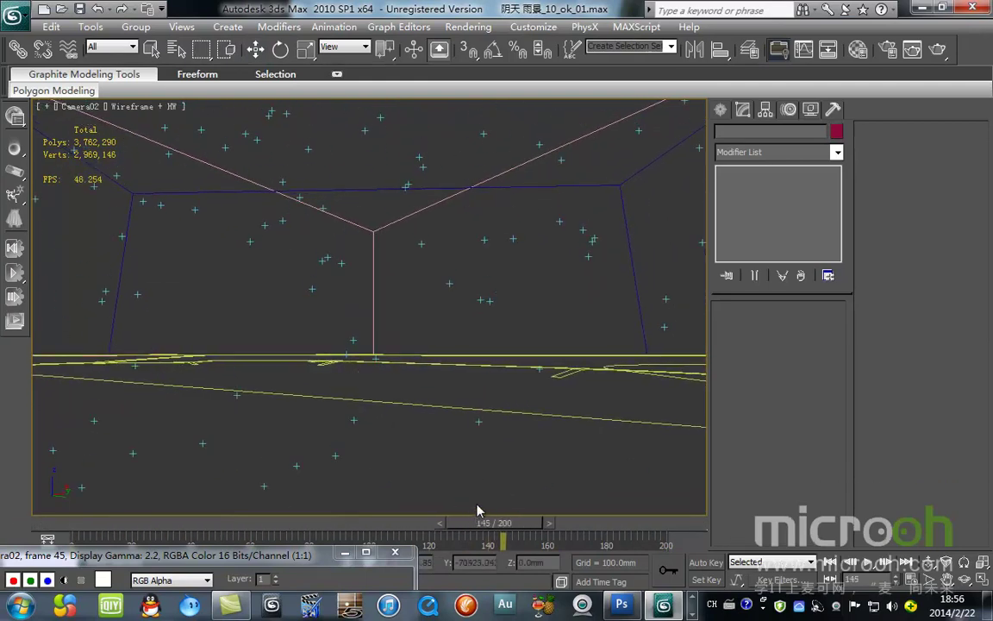
click(468, 27)
click(493, 63)
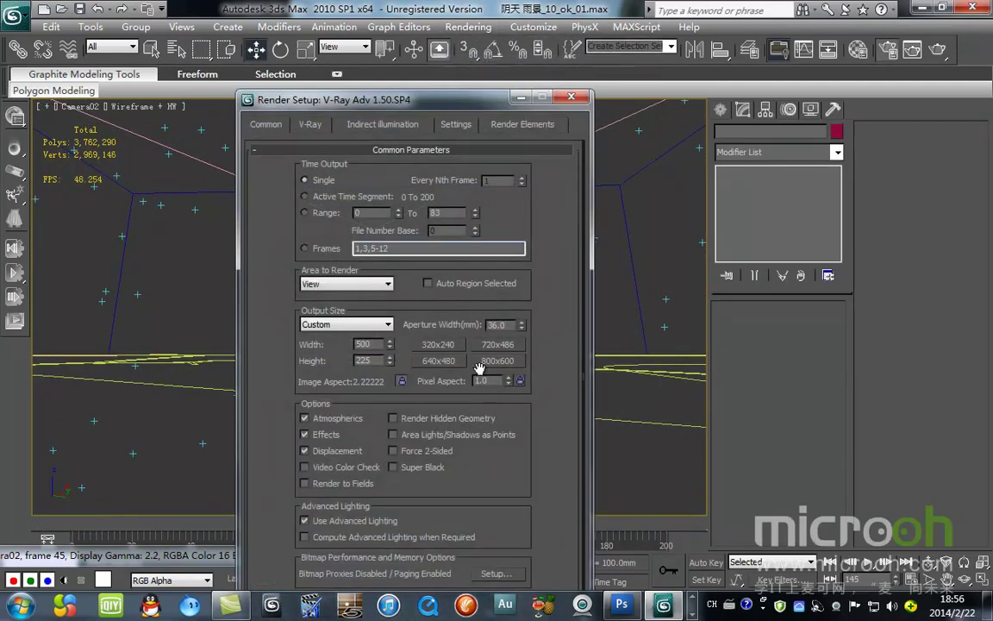
drag(504, 106, 756, 21)
drag(655, 13, 711, 12)
click(810, 564)
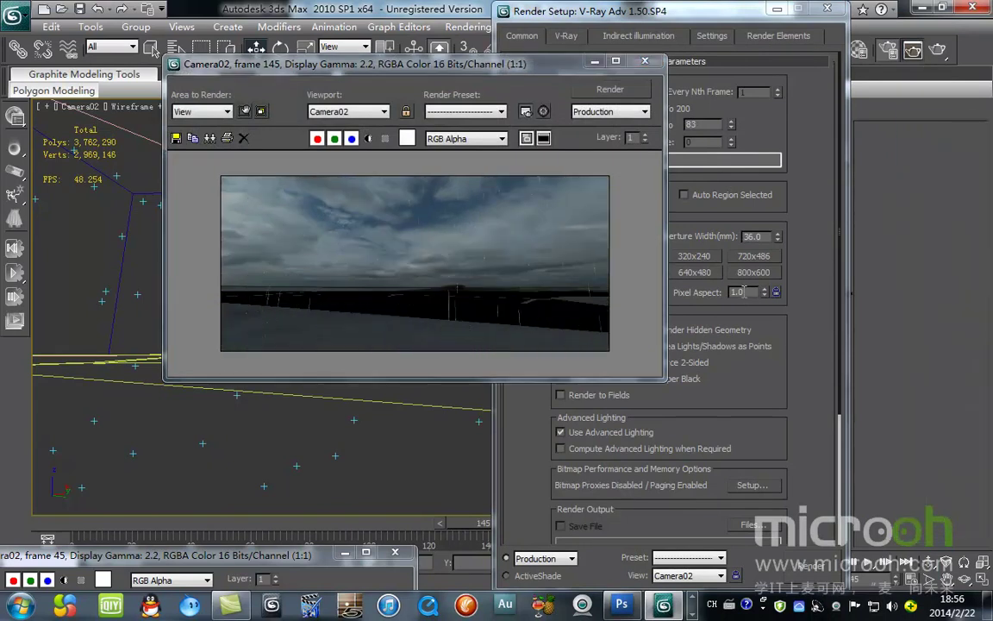
Step: Clone the frame 145 render for comparison, set the copy aside, and close Render Setup and the original render window
drag(533, 71, 399, 46)
click(827, 8)
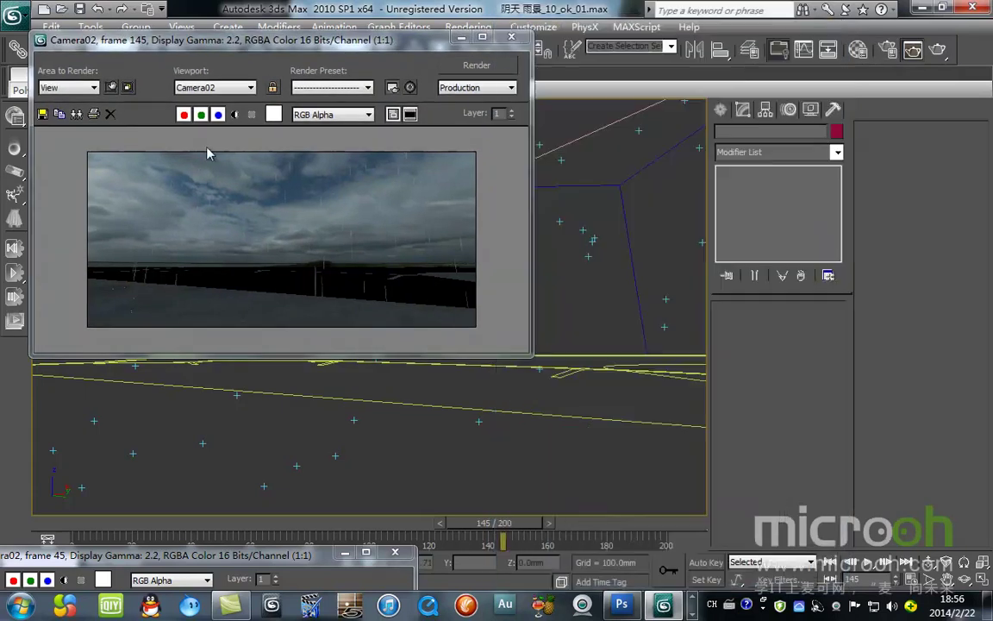
click(75, 113)
mouse_move(382, 214)
mouse_down()
mouse_move(356, 221)
mouse_move(81, 517)
mouse_up()
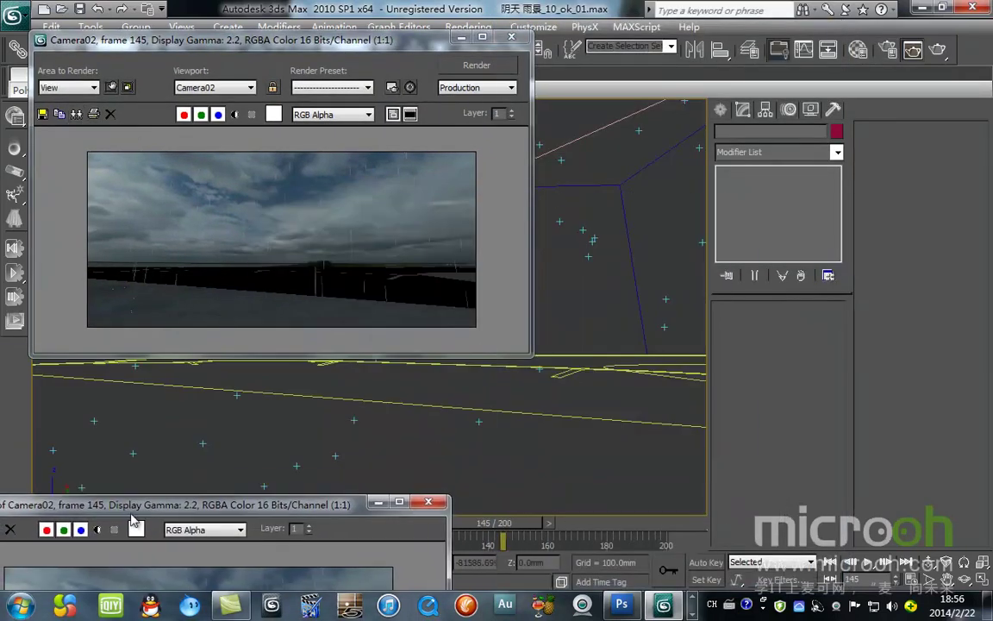
click(511, 37)
Step: In the Top view, create a PWaves particle effects space warp in the empty area beside the Blizzard emitter
key(t)
scroll(492, 345, up, 8)
click(720, 110)
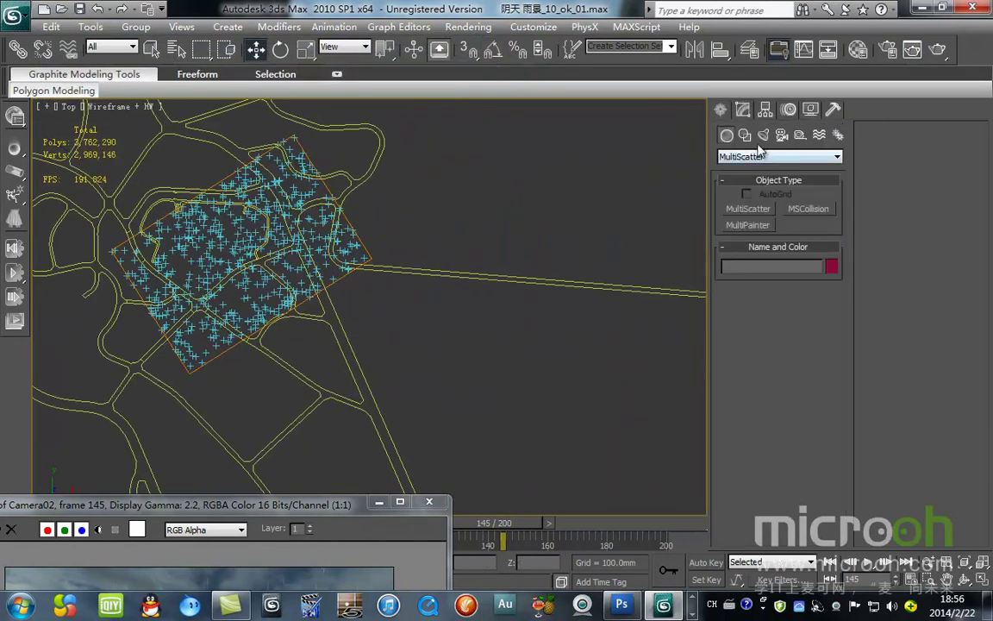
scroll(284, 245, up, 4)
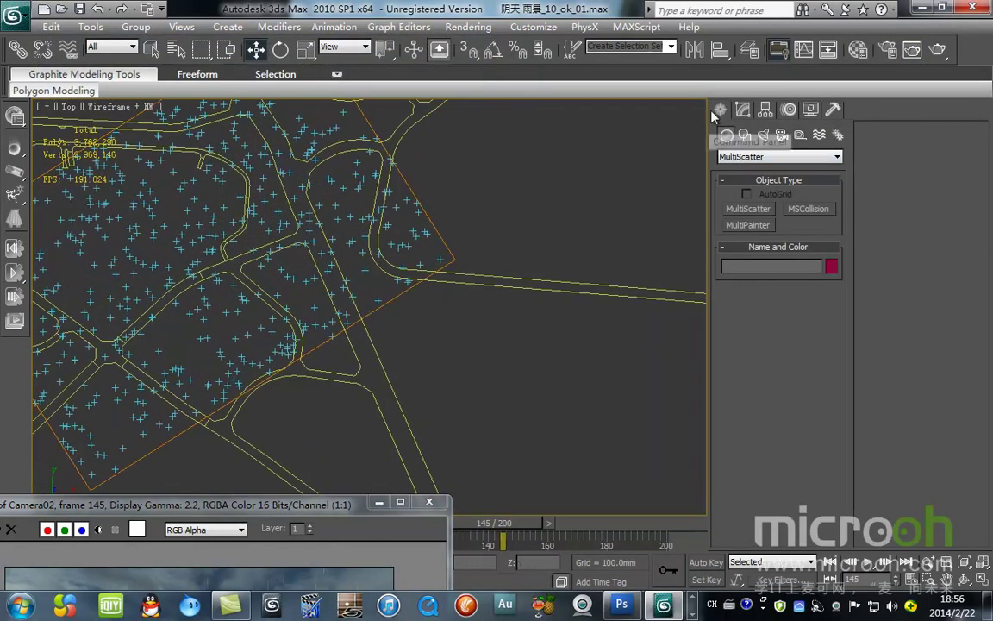
click(837, 137)
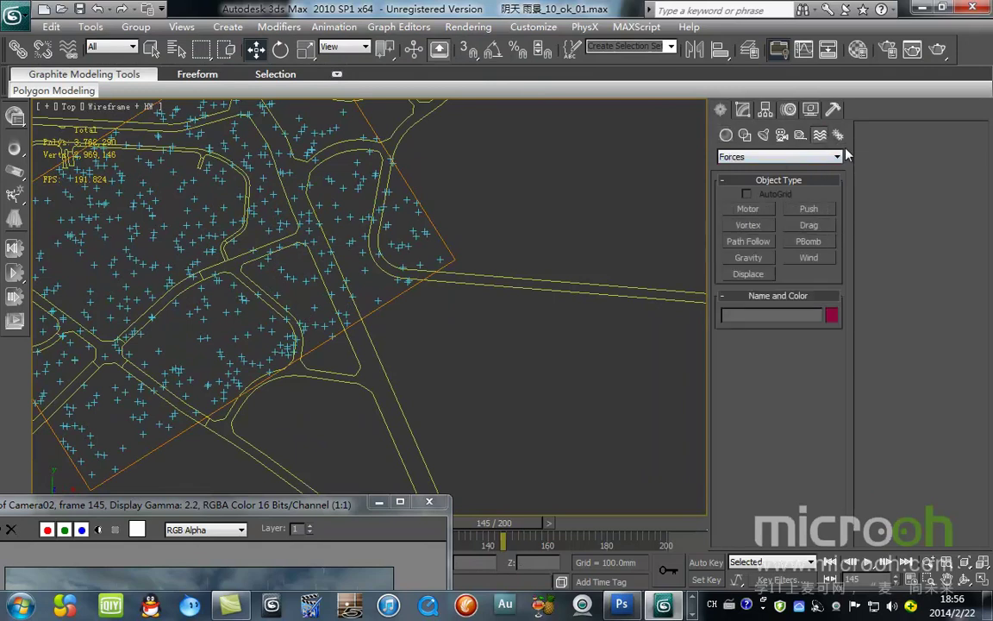
click(815, 157)
click(762, 232)
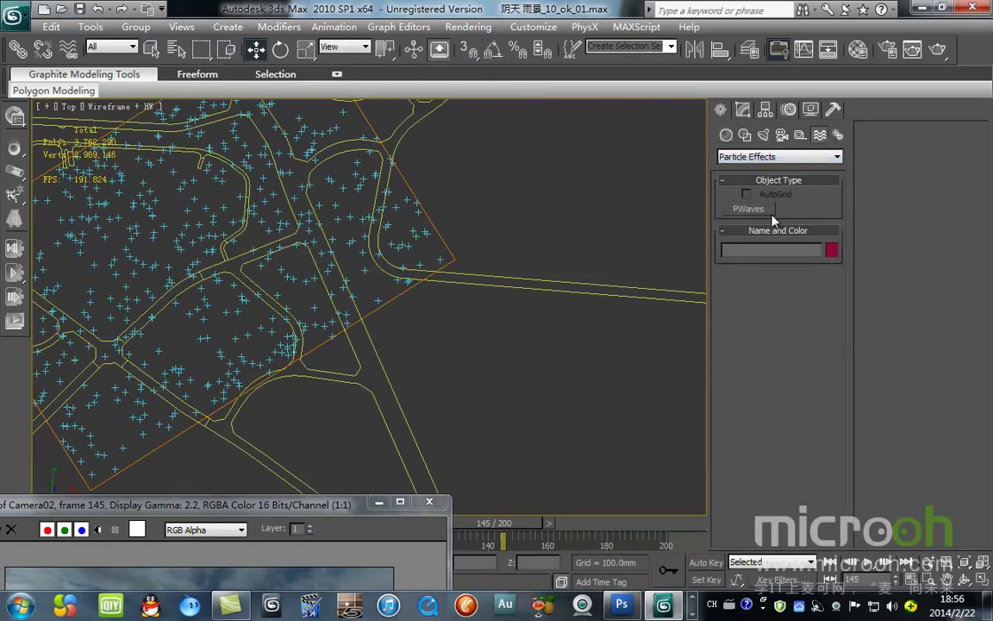
click(762, 212)
drag(572, 208, 578, 215)
Step: Set the PWaves space warp's icon size to 5000, its bounce to 2, and its variation to 45%
double_click(798, 426)
text(5000)
key(Return)
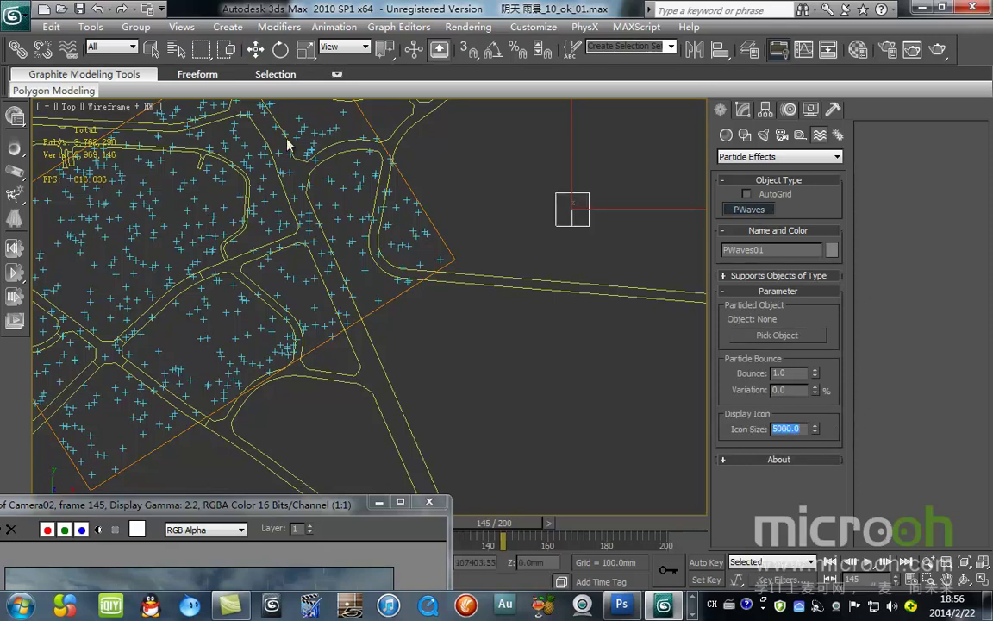
key(w)
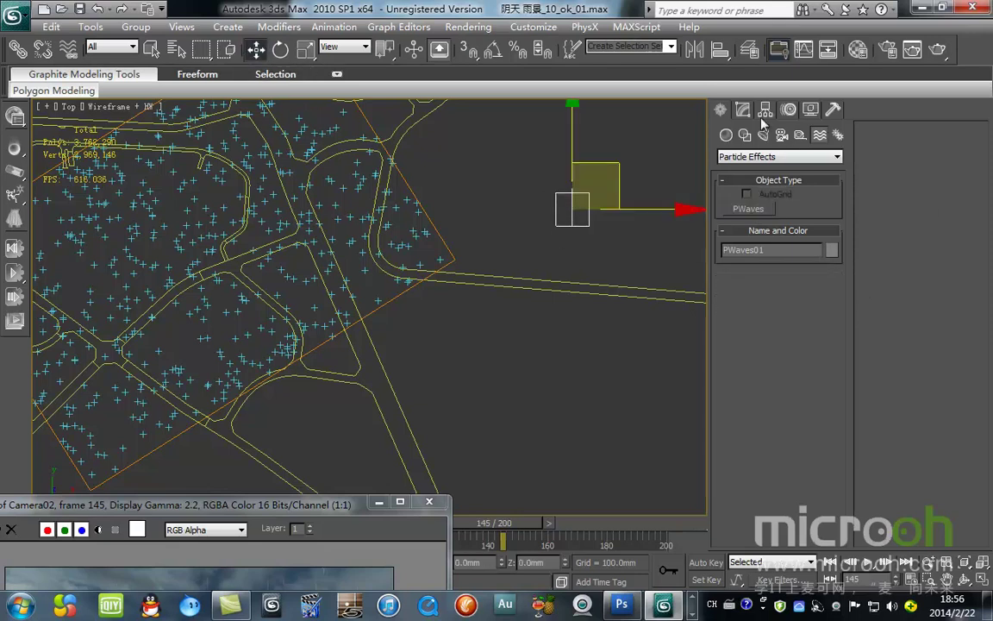
click(747, 115)
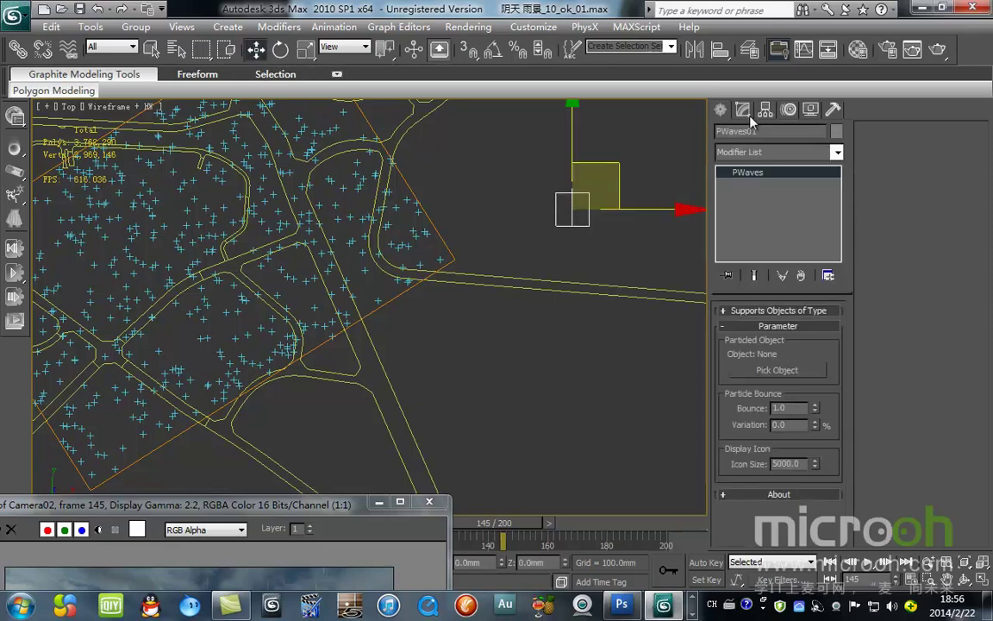
click(773, 424)
text(45)
key(Return)
Step: Bind the PWaves space warp to the Blizzard emitter, check the binding on the emitter, and reselect the PWaves icon
scroll(497, 300, down, 2)
middle_drag(496, 300, 497, 264)
middle_drag(556, 279, 510, 323)
click(151, 48)
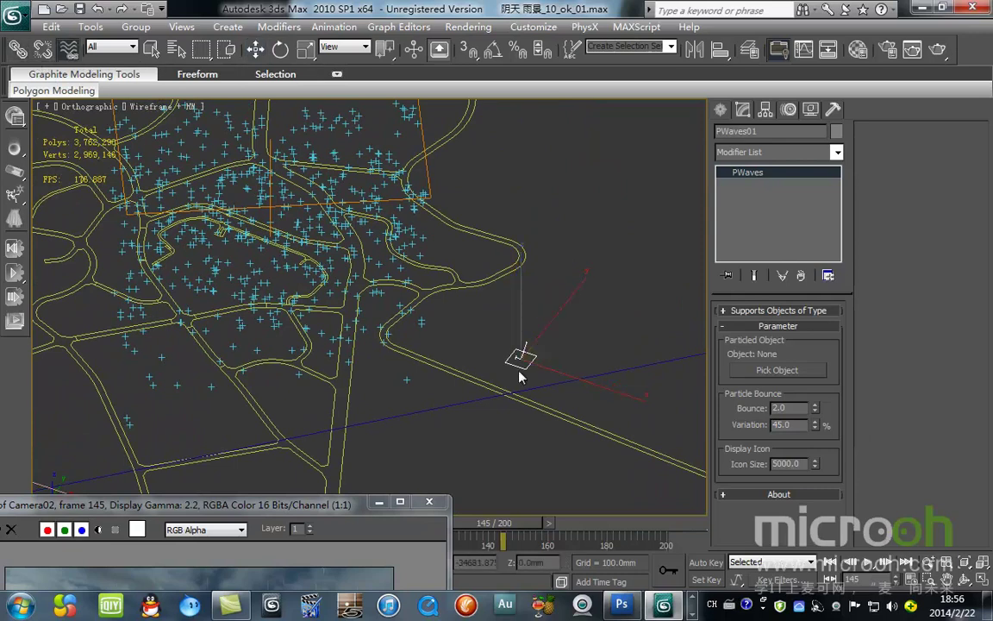
drag(520, 360, 428, 180)
click(256, 49)
click(425, 207)
click(428, 188)
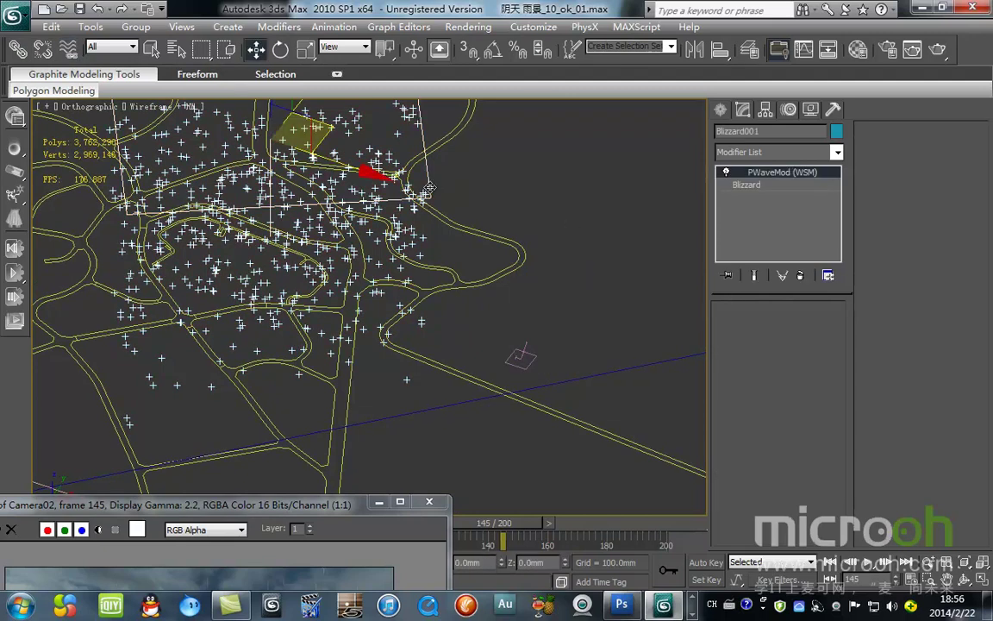
click(518, 355)
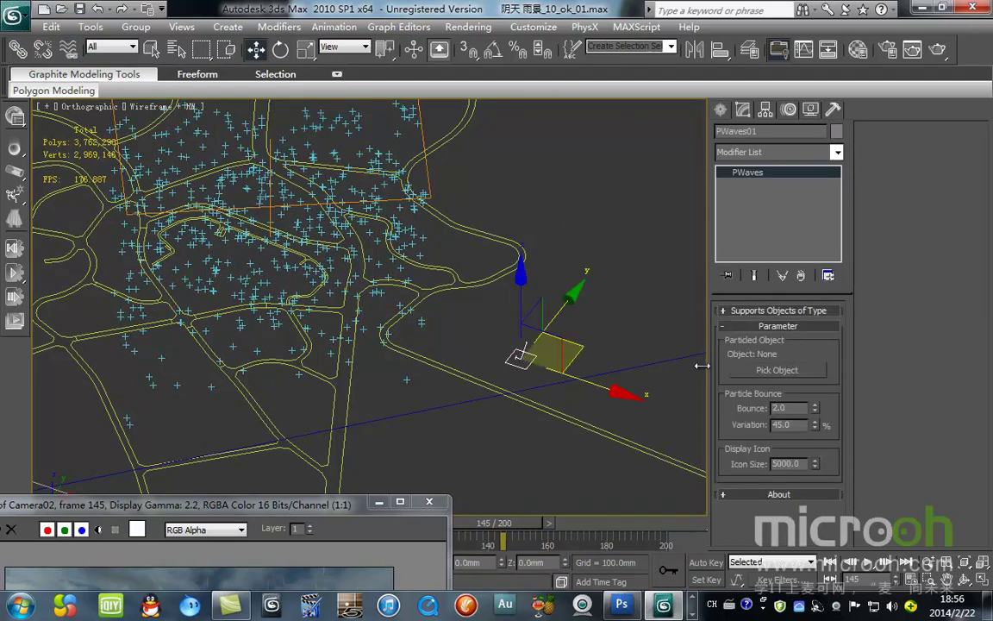
alt+middle_drag(410, 246, 440, 252)
Step: Return to the Camera02 view, scrub the animation to frame 116, and review the cloned frame 145 render
key(c)
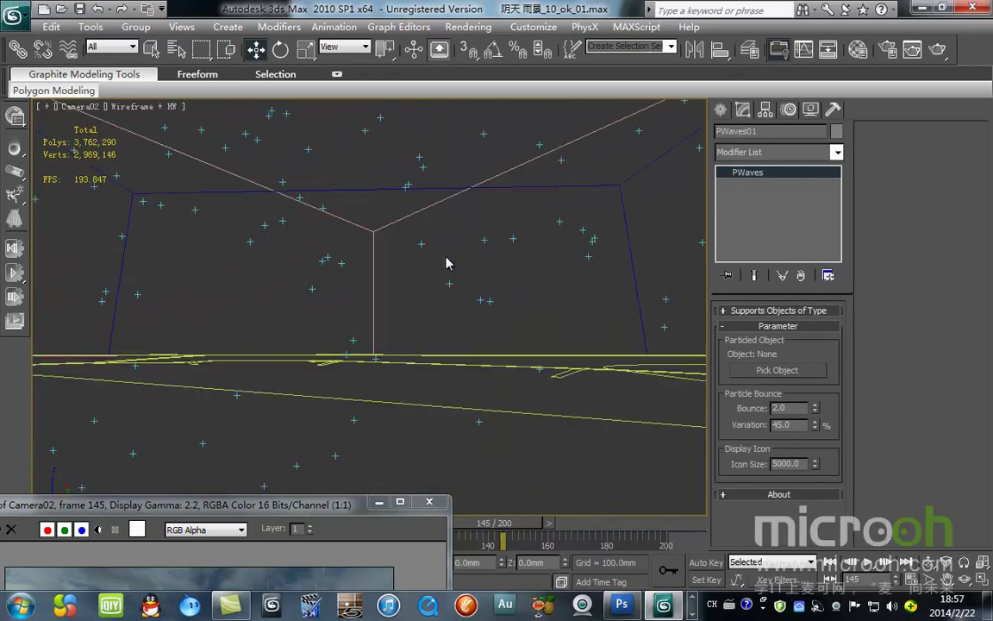
drag(341, 509, 530, 140)
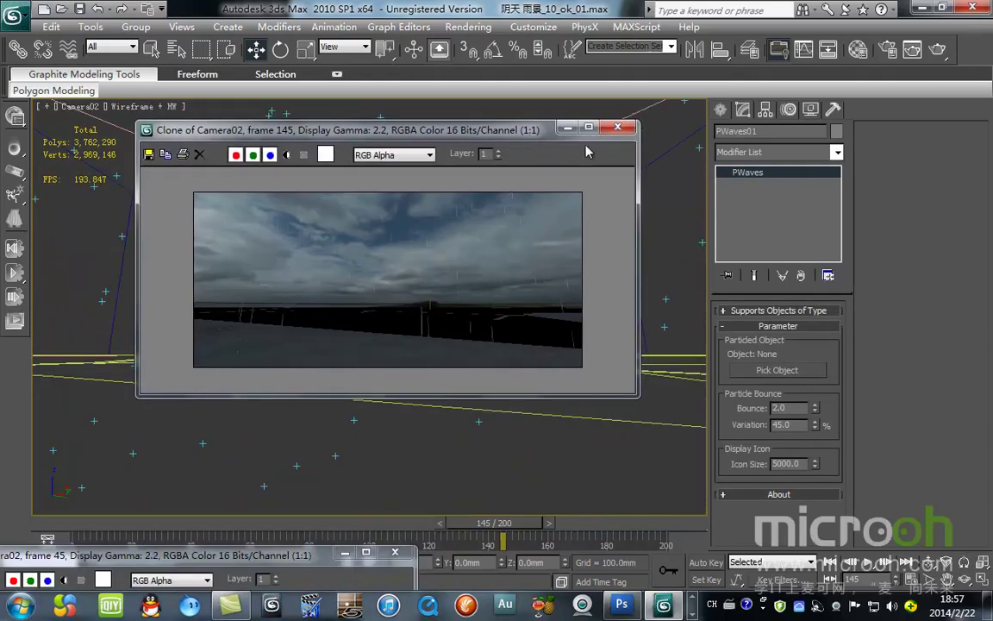
click(567, 128)
drag(502, 523, 435, 530)
key(w)
mouse_move(277, 556)
mouse_down()
mouse_move(545, 274)
mouse_move(502, 280)
mouse_move(475, 604)
mouse_move(444, 534)
mouse_move(432, 551)
mouse_up()
click(50, 578)
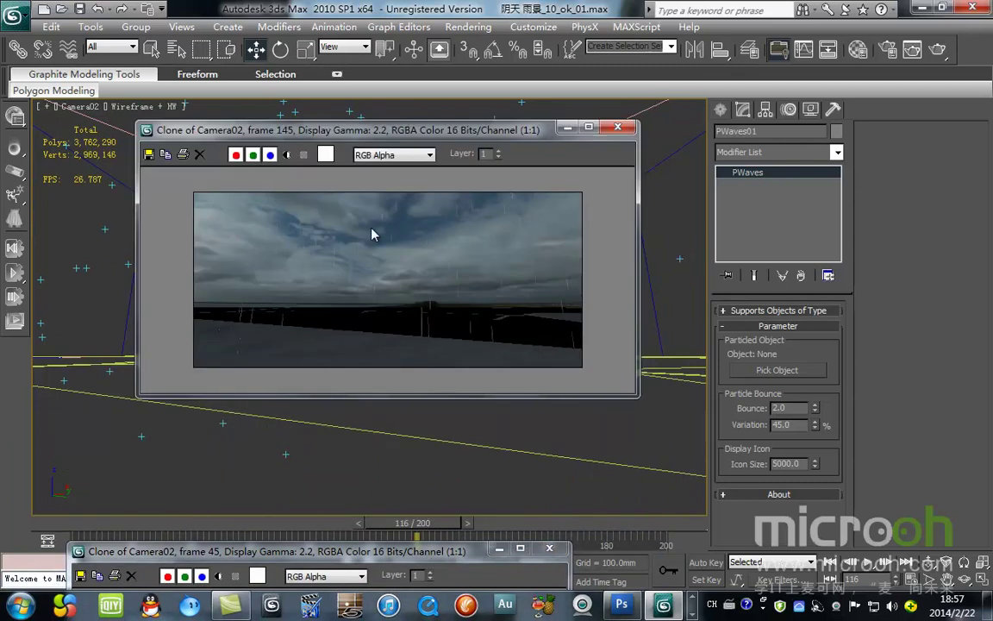
Step: Set the current frame to 145 and minimize the cloned frame 145 render
click(815, 605)
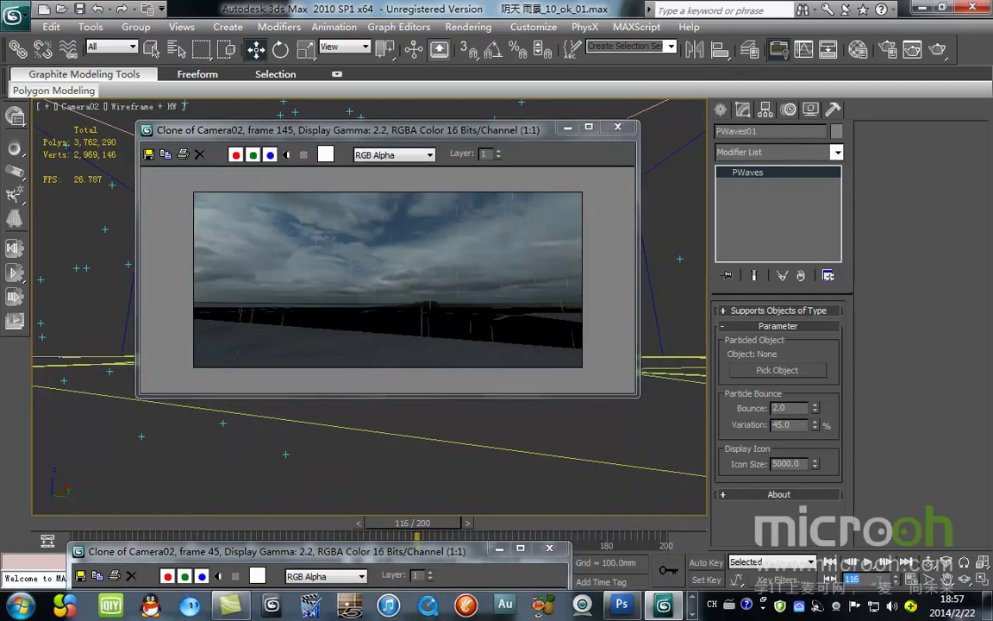
text(5)
key(Return)
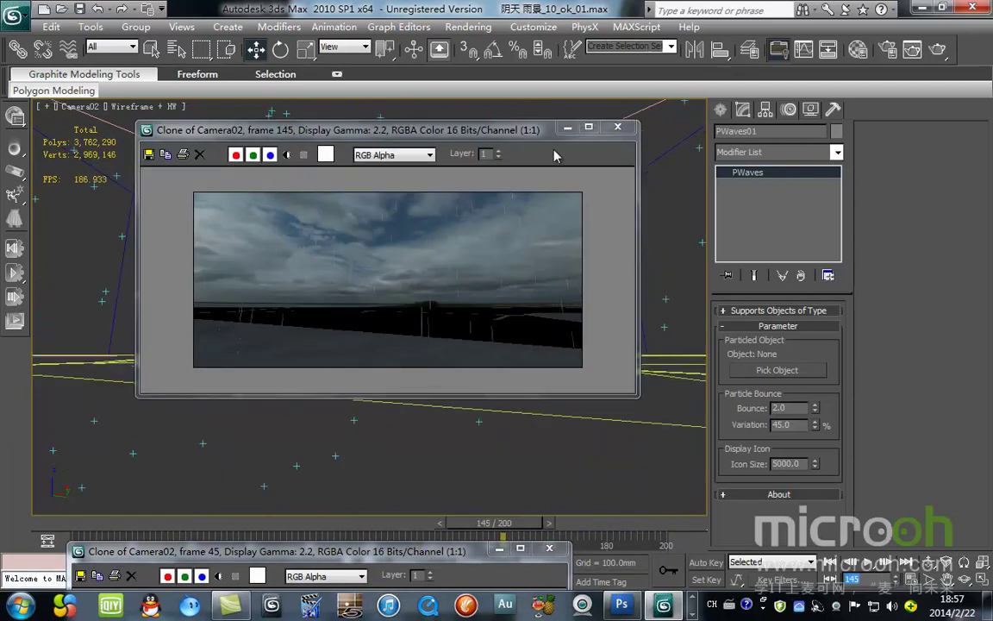
click(567, 126)
Step: In the Front view, raise the PWaves space warp straight up above the ground plane
key(f)
scroll(361, 289, down, 12)
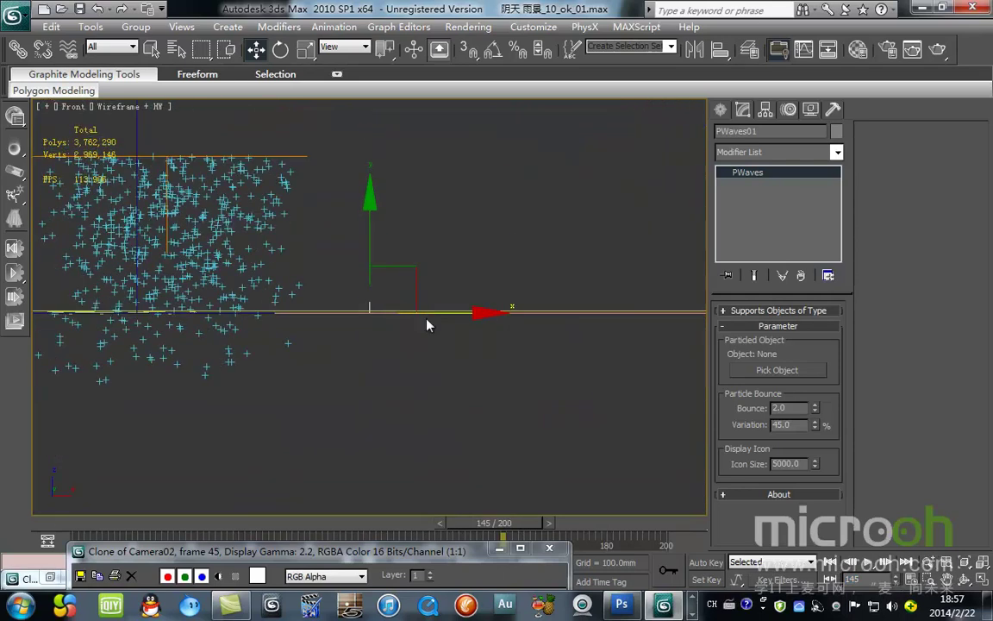
drag(370, 227, 388, 121)
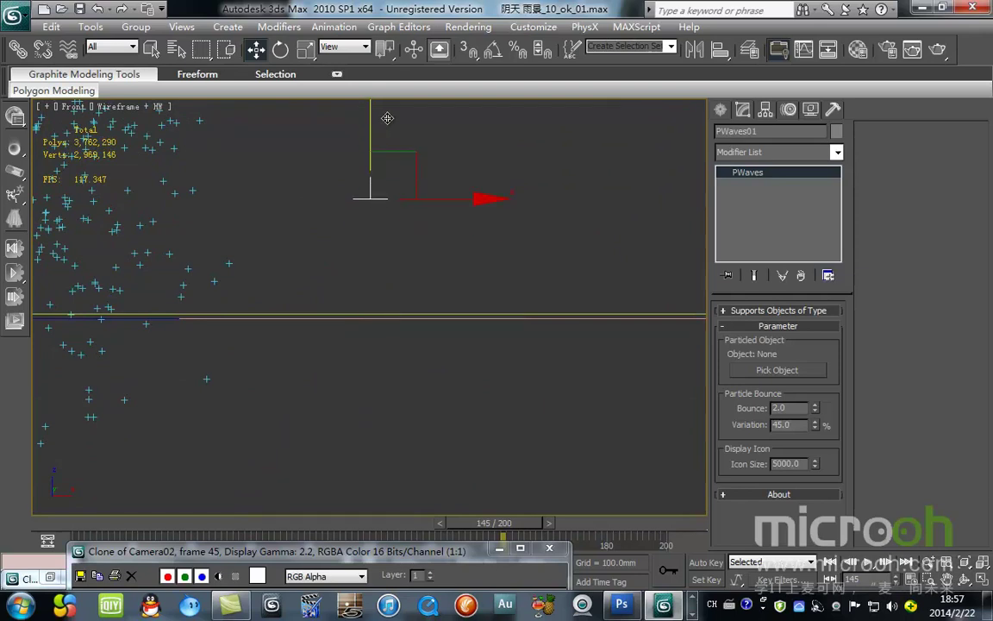
Step: Examine the raised PWaves icon, the rain particles and the road network from an angled orthographic view
alt+middle_drag(448, 285, 471, 323)
middle_drag(399, 352, 492, 328)
scroll(492, 345, up, 4)
scroll(486, 340, up, 2)
middle_drag(415, 290, 443, 424)
scroll(445, 436, up, 2)
scroll(470, 396, up, 2)
middle_drag(507, 409, 425, 253)
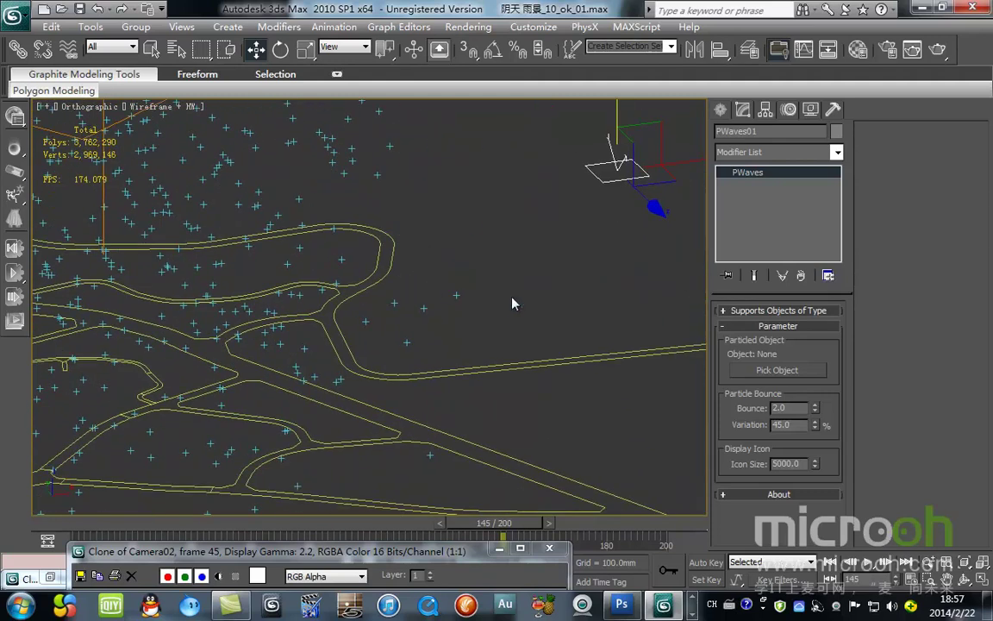
middle_drag(512, 303, 456, 267)
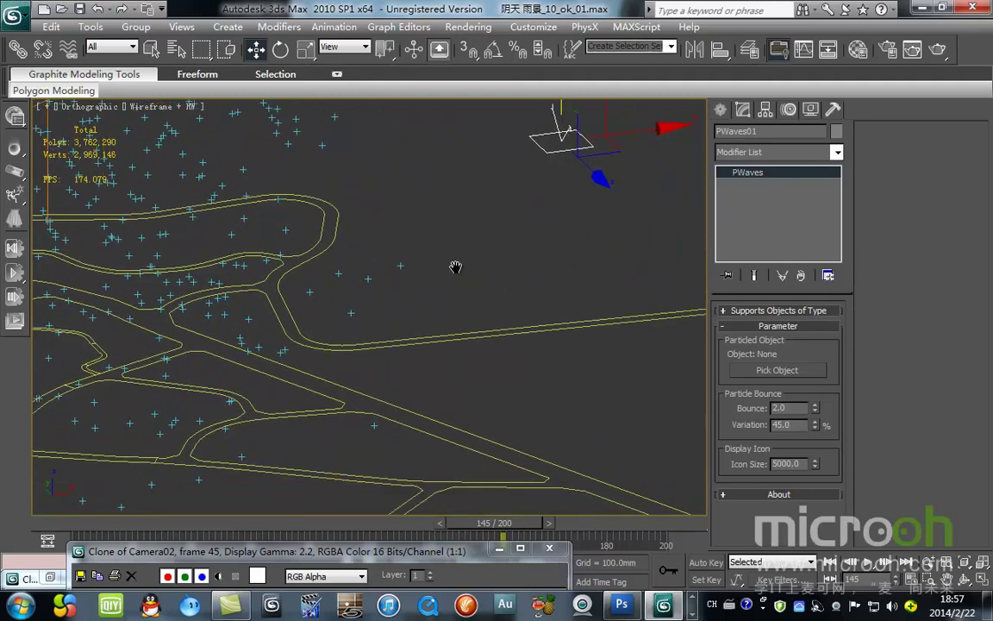
Step: Open the Material Editor and reset all of its sample slots
key(m)
click(759, 31)
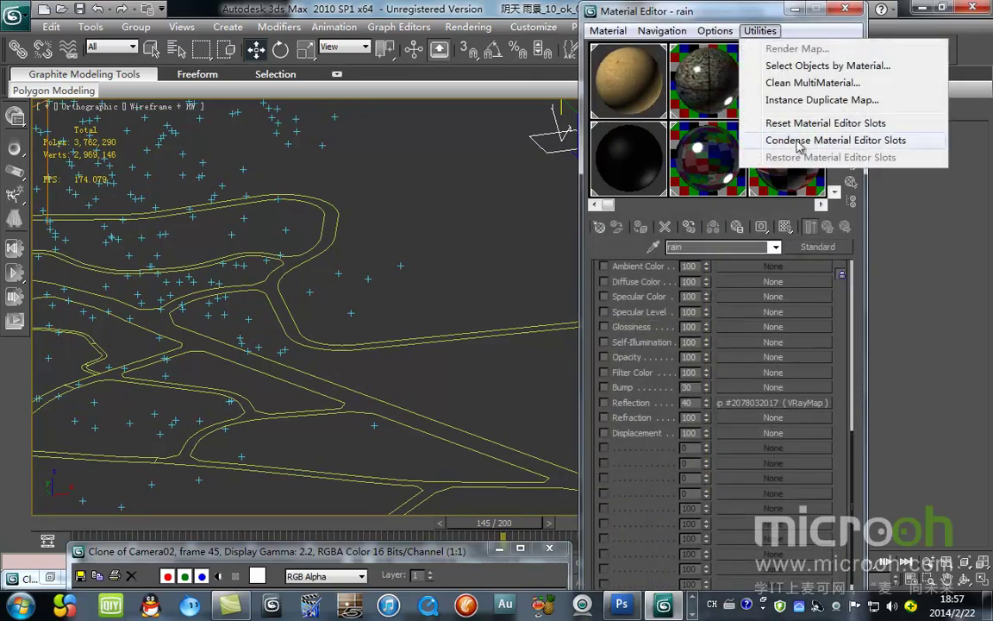
click(819, 122)
Step: Sample the 路面 Blend material from the road mesh into the first material slot
click(628, 95)
scroll(377, 362, up, 3)
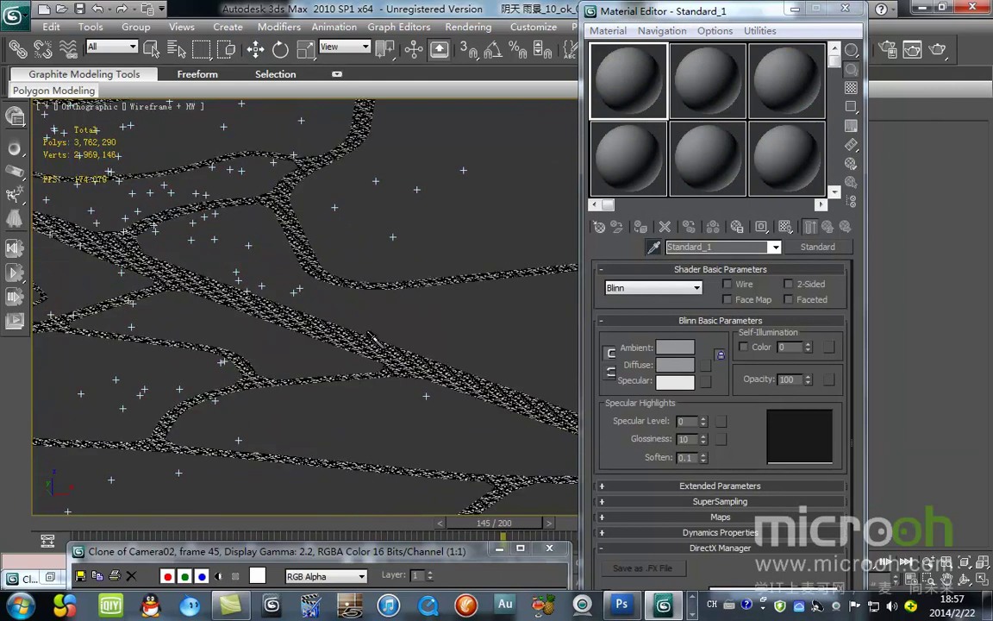
scroll(364, 352, up, 3)
click(350, 398)
scroll(431, 377, down, 3)
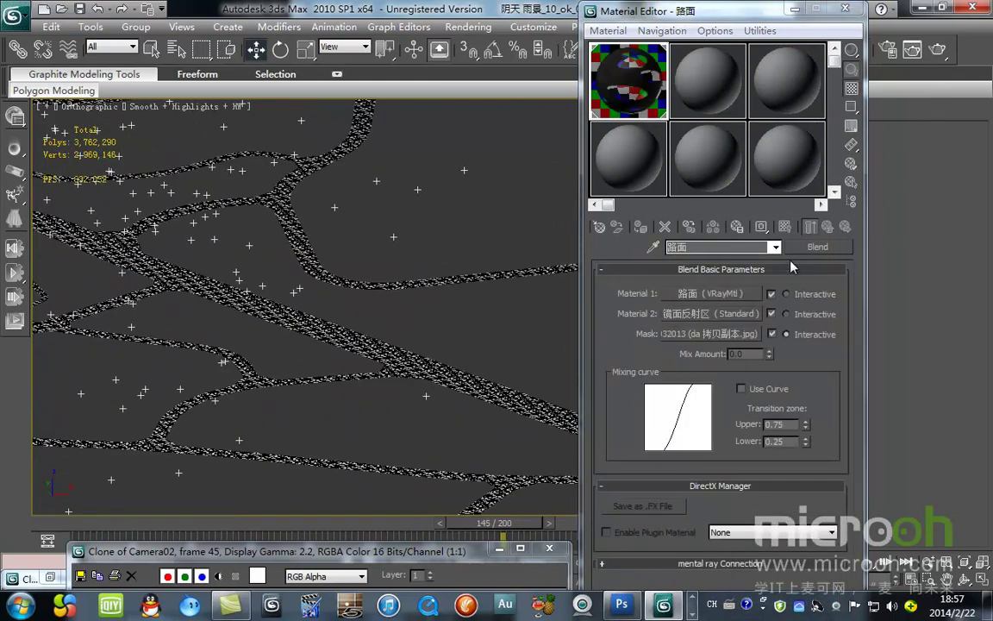
Step: Switch the viewport to the Camera02 view and inspect the parameters and maps of the 镜面反射区 sub-material
drag(659, 12, 529, 14)
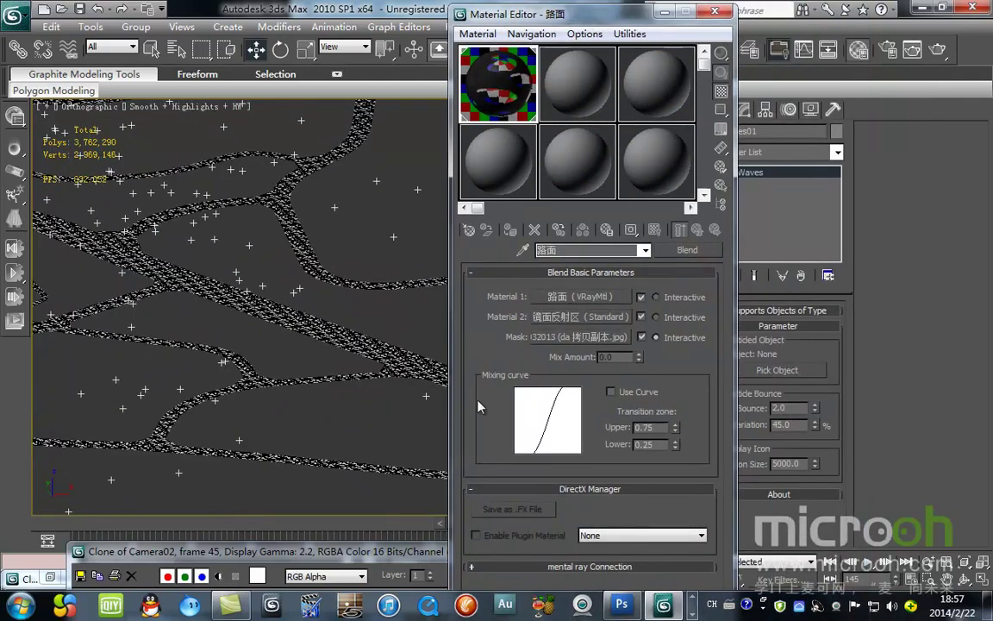
alt+middle_drag(333, 378, 368, 331)
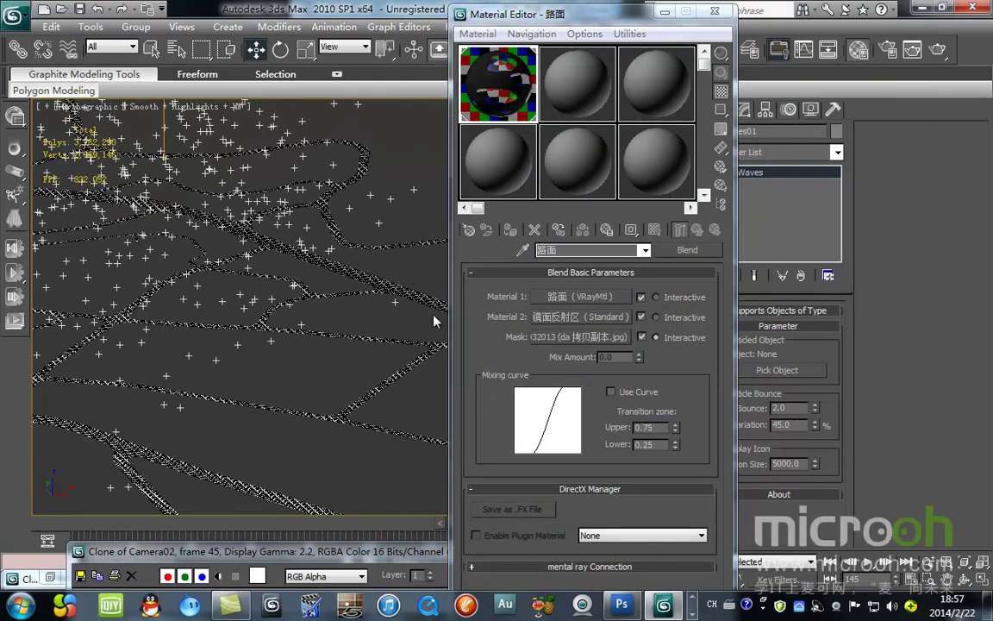
key(c)
drag(623, 22, 714, 20)
click(683, 316)
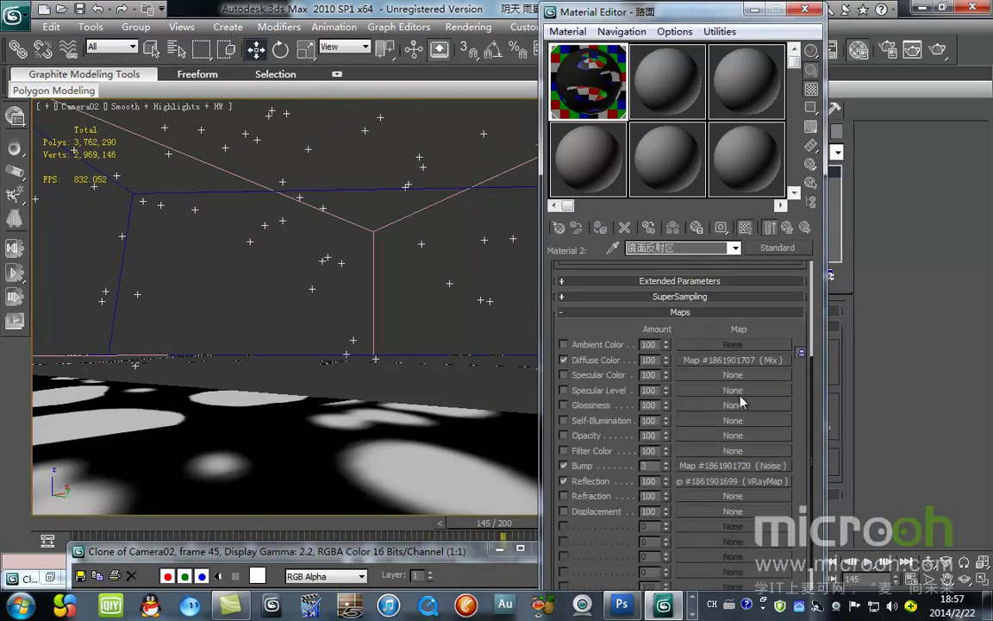
drag(812, 451, 817, 313)
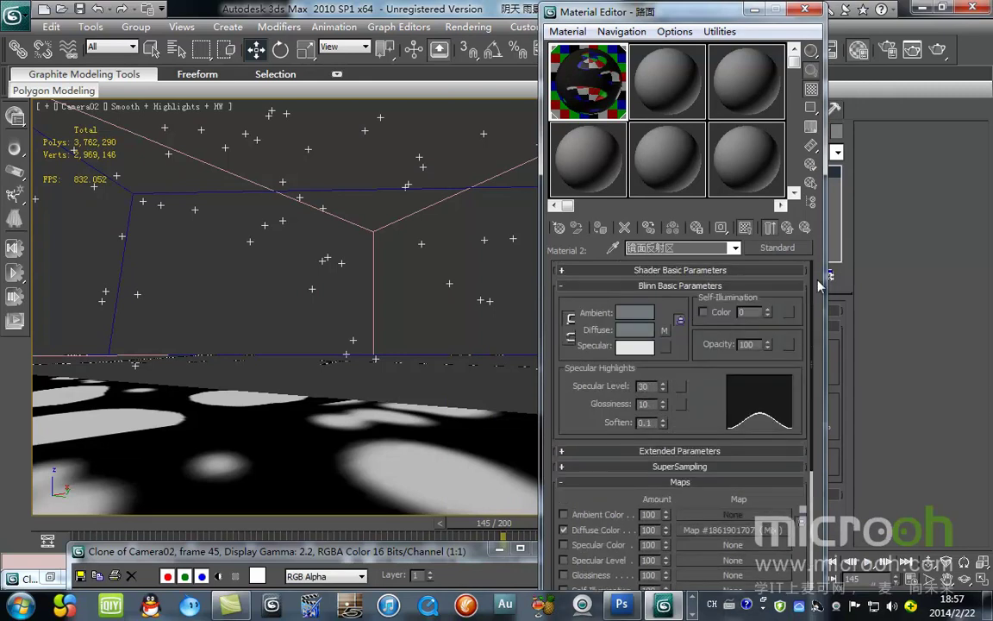
Step: Assign a Particled Water map to the Bump channel of the 路面 VRayMtl sub-material in Material 1
click(788, 229)
click(689, 285)
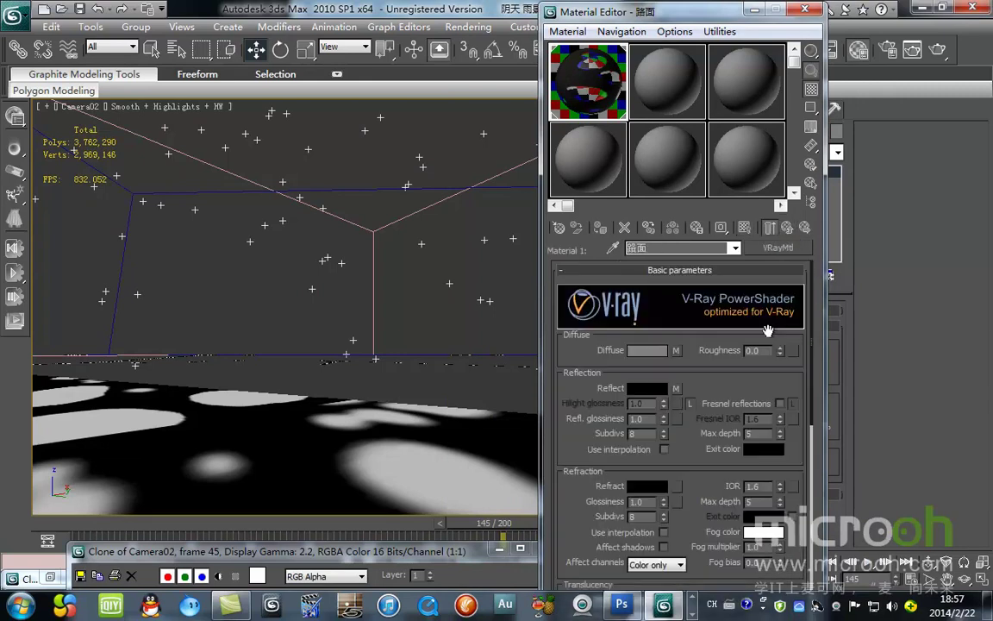
drag(722, 376, 699, 1)
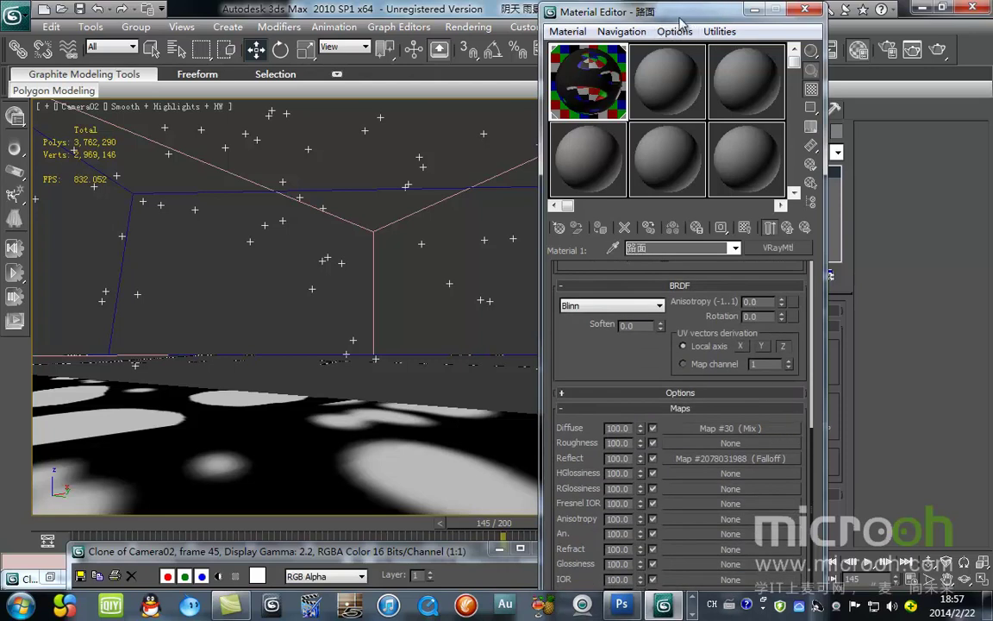
drag(604, 12, 614, 12)
mouse_move(680, 6)
mouse_down()
mouse_move(674, 76)
mouse_move(675, 1)
mouse_up()
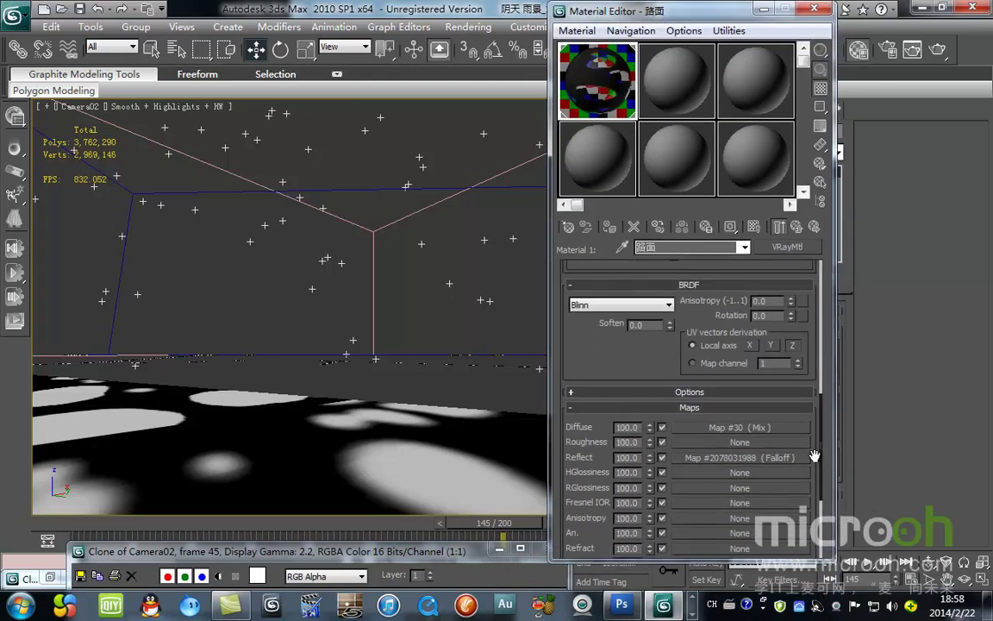
drag(824, 466, 826, 556)
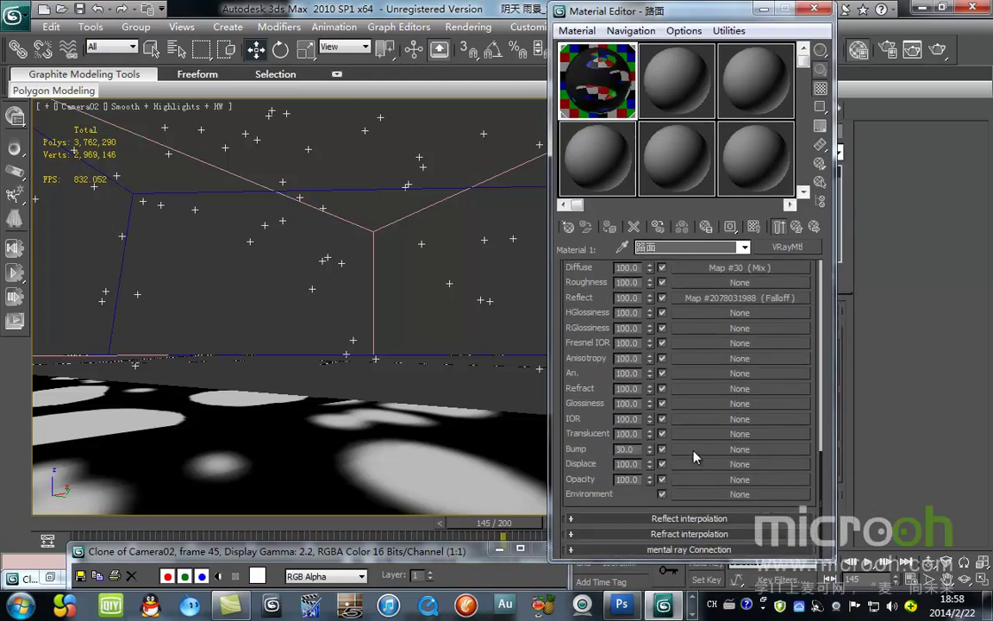
click(717, 449)
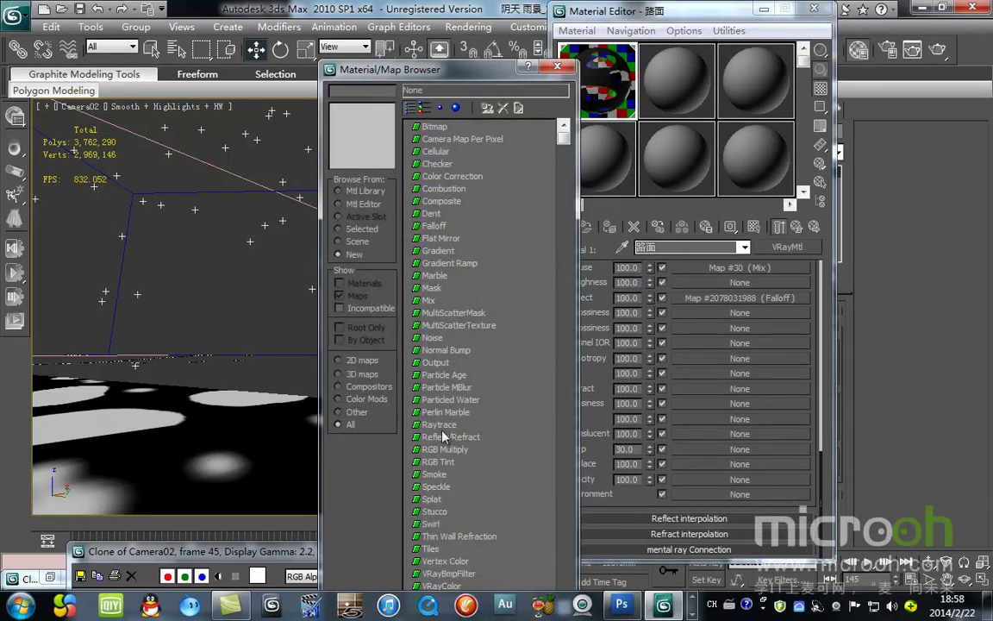
click(455, 400)
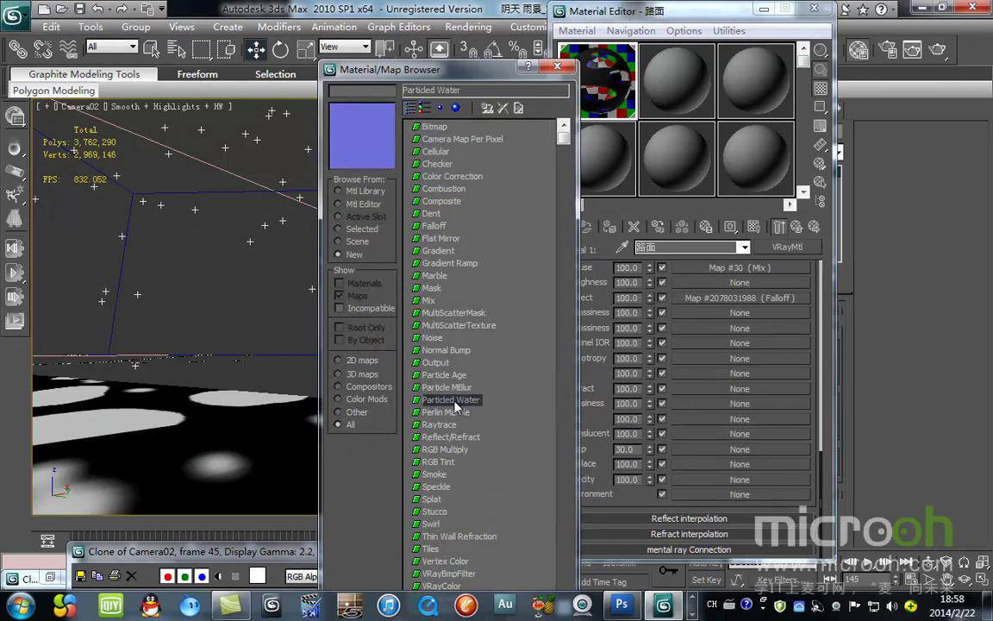
double_click(455, 401)
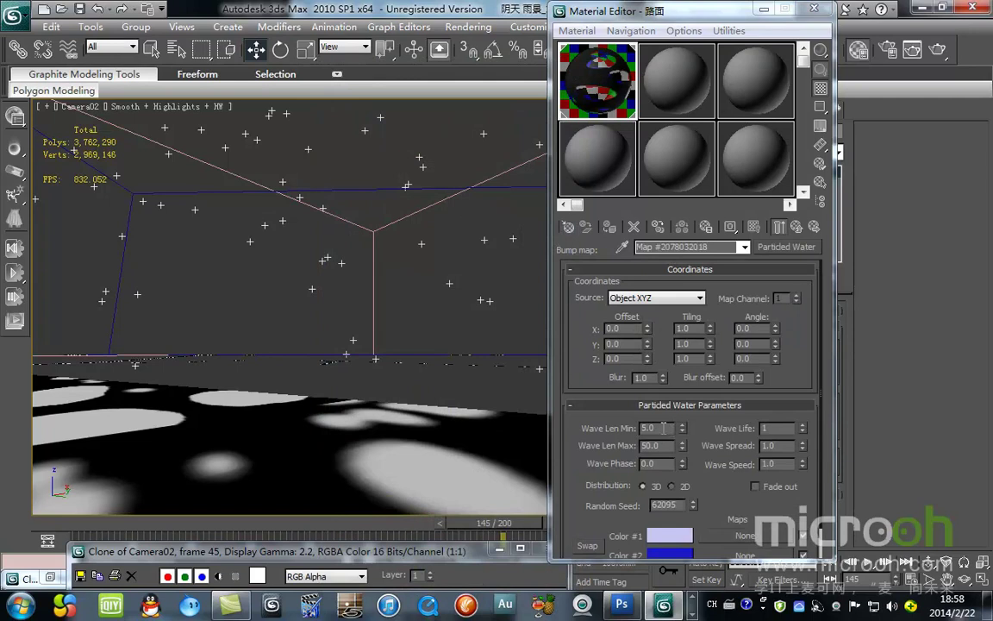
double_click(670, 428)
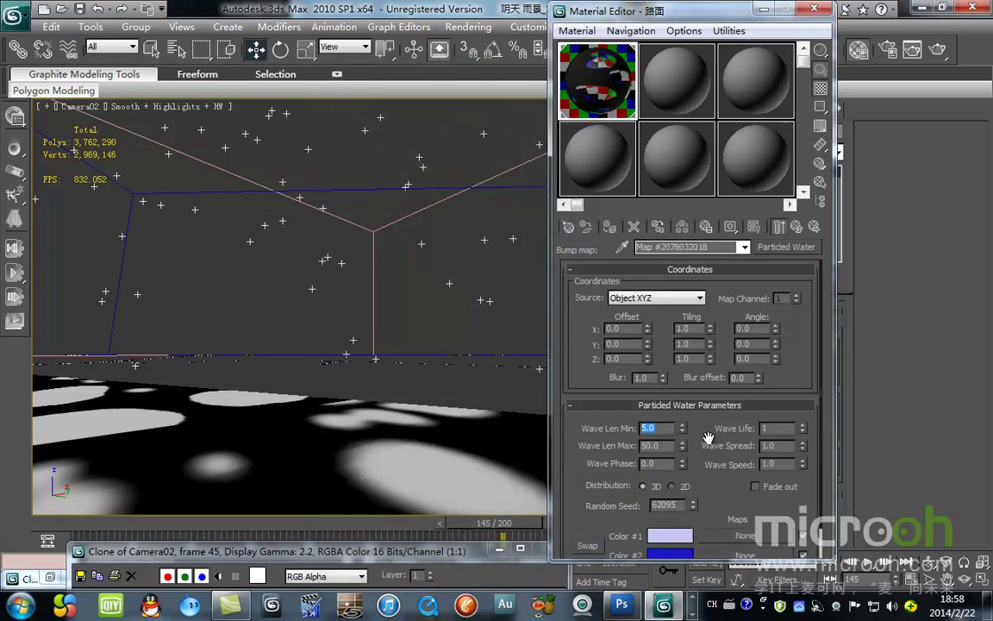
click(795, 228)
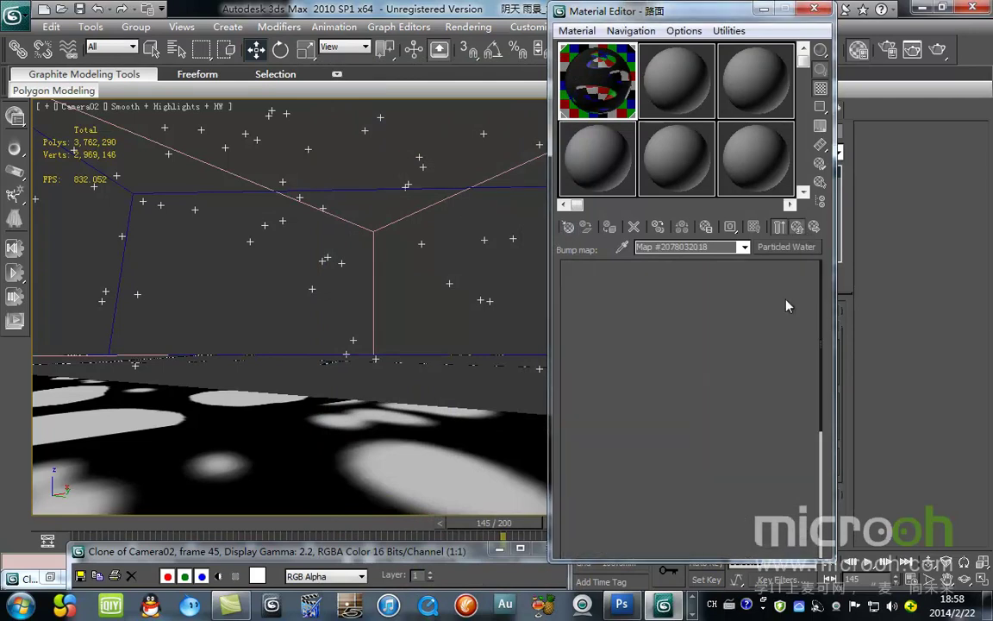
Step: Replace the Noise bump map in the 镜面反射区 sub-material with a Particled Water map
click(795, 228)
click(680, 313)
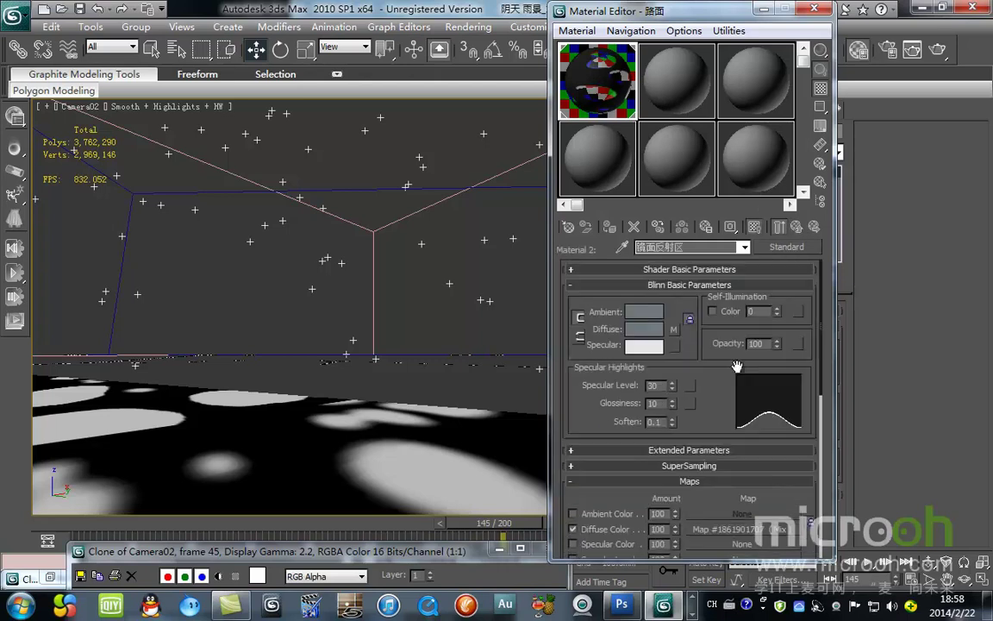
drag(713, 404, 716, 4)
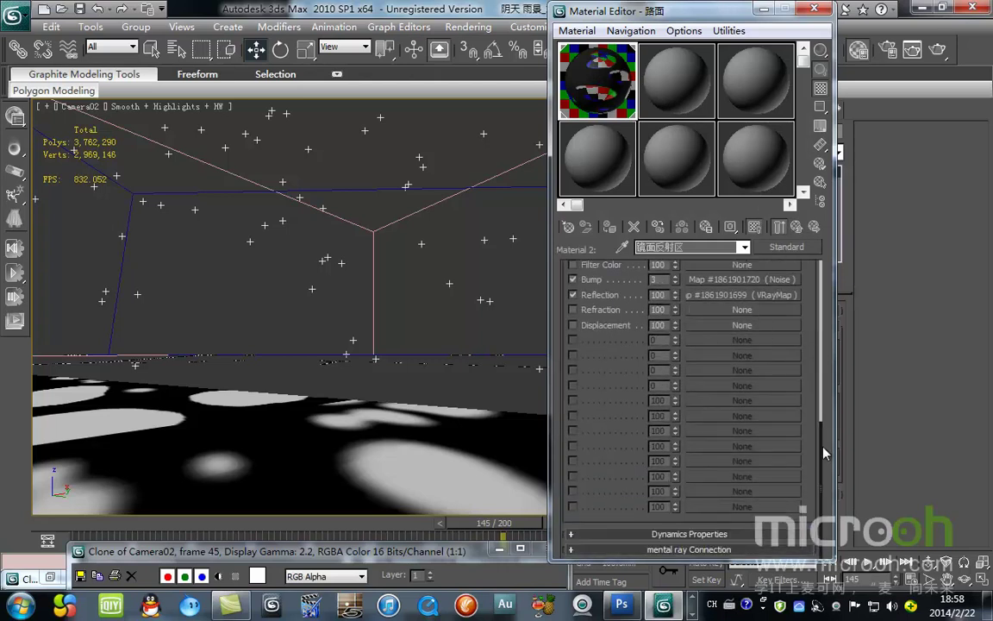
scroll(758, 397, up, 3)
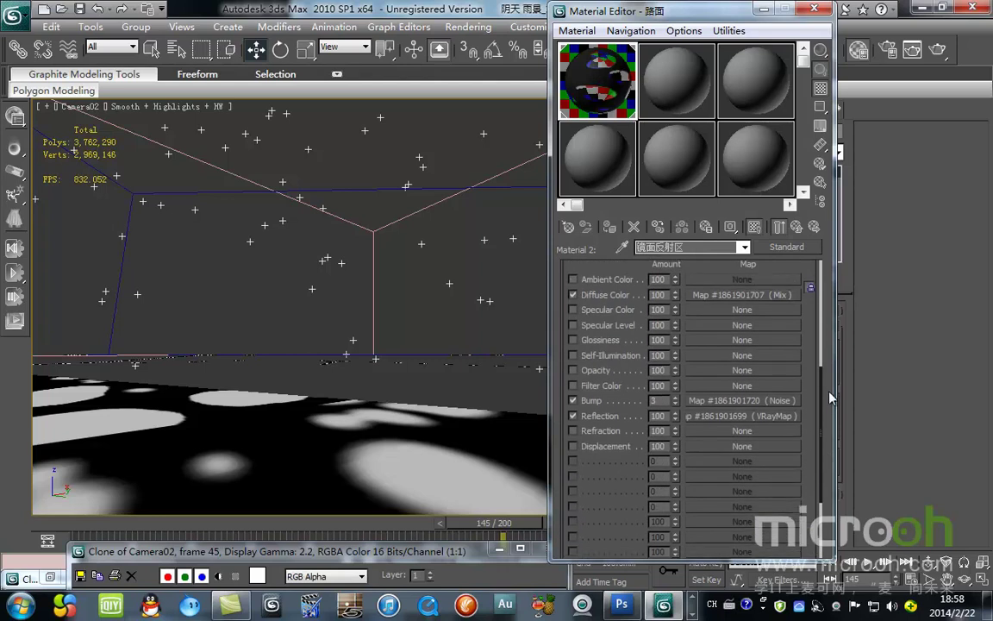
click(705, 409)
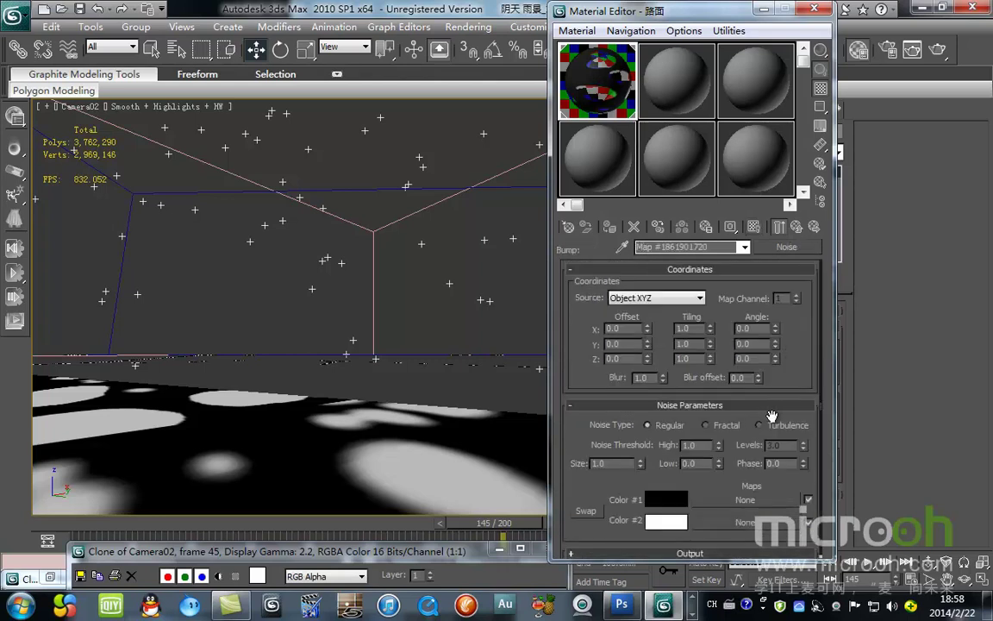
click(796, 227)
drag(727, 405, 592, 406)
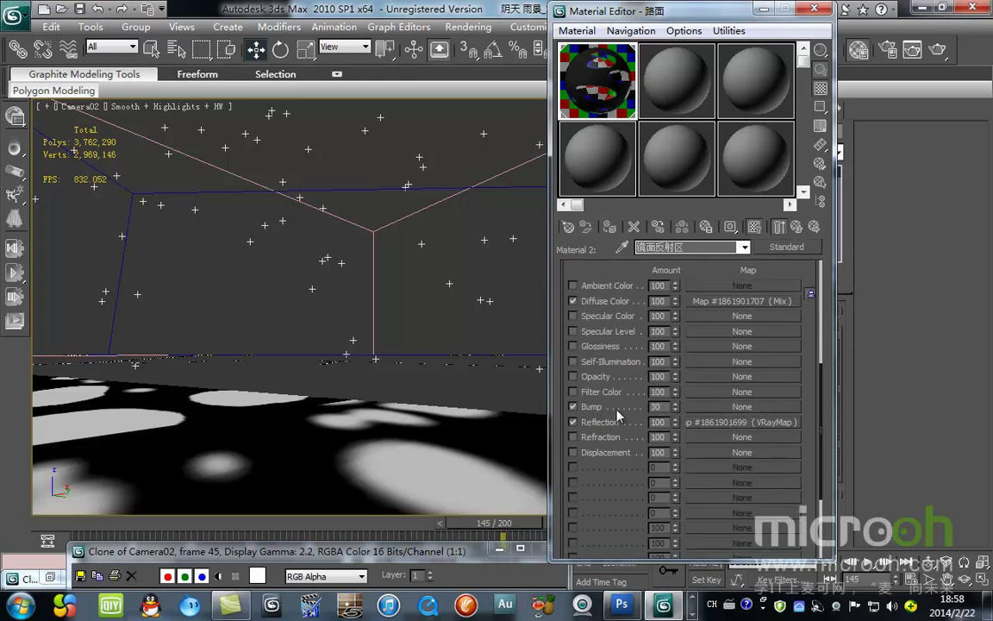
click(716, 406)
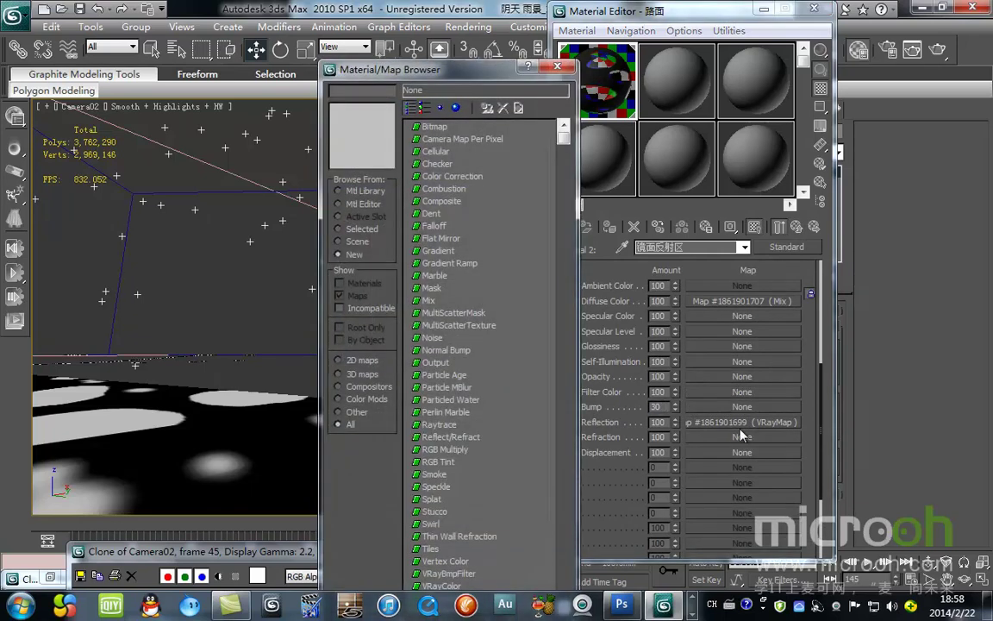
double_click(448, 400)
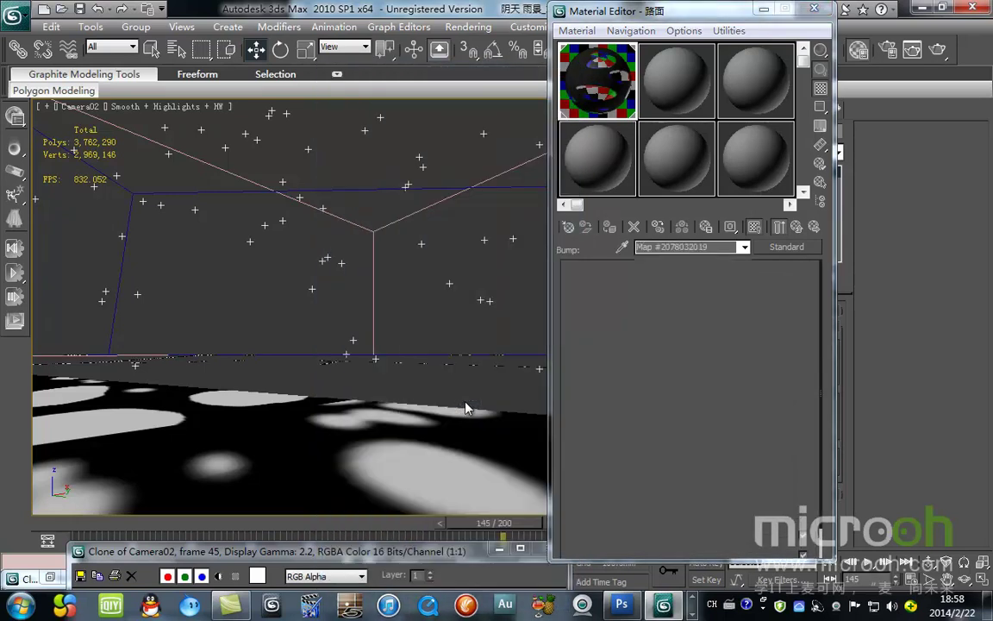
Step: Save an incrementally numbered copy of the scene file to the desktop
click(16, 15)
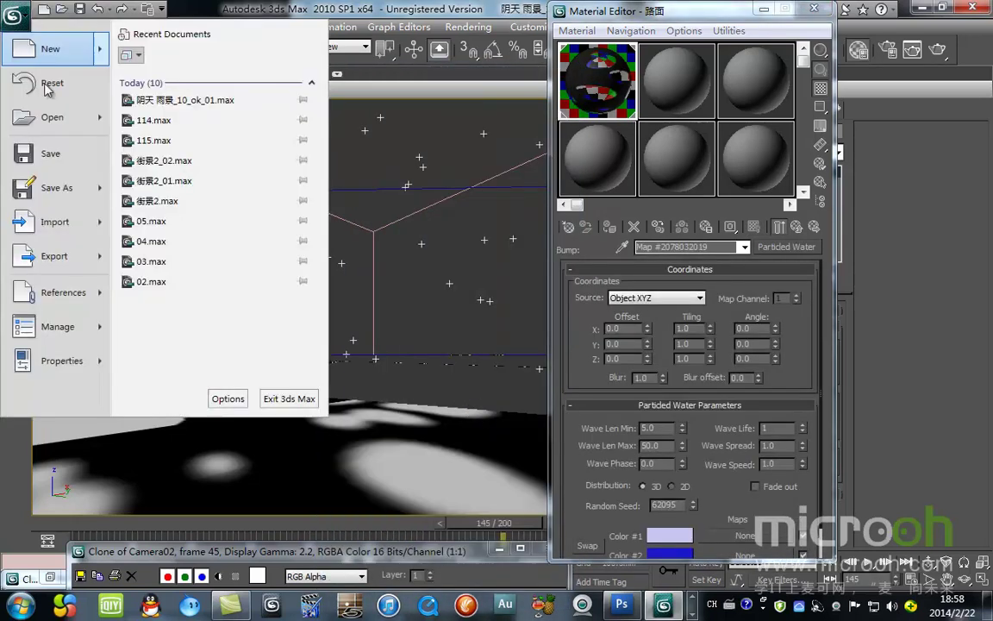
click(53, 191)
click(190, 63)
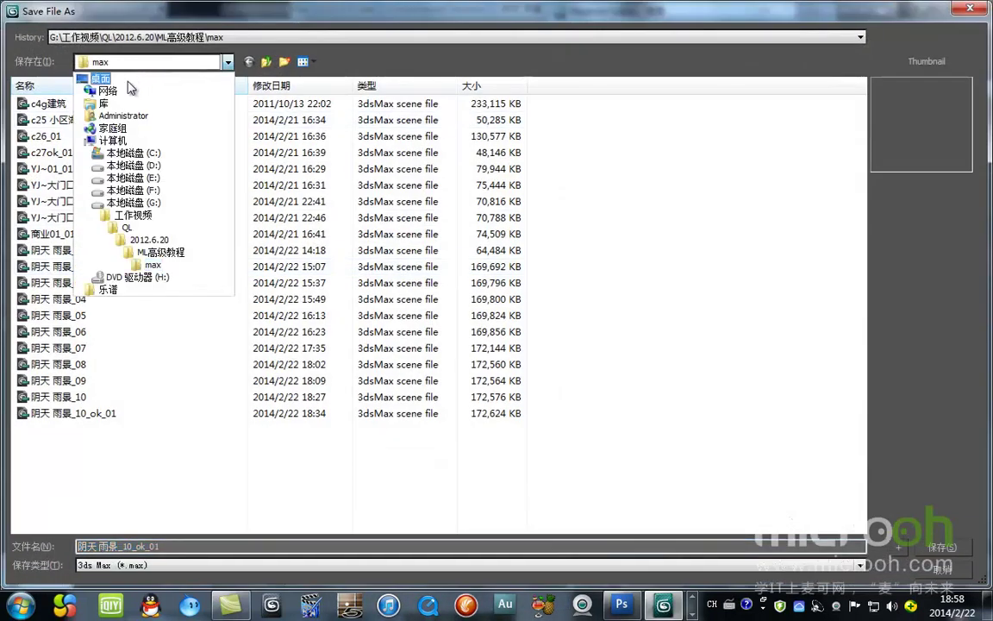
click(99, 77)
click(898, 547)
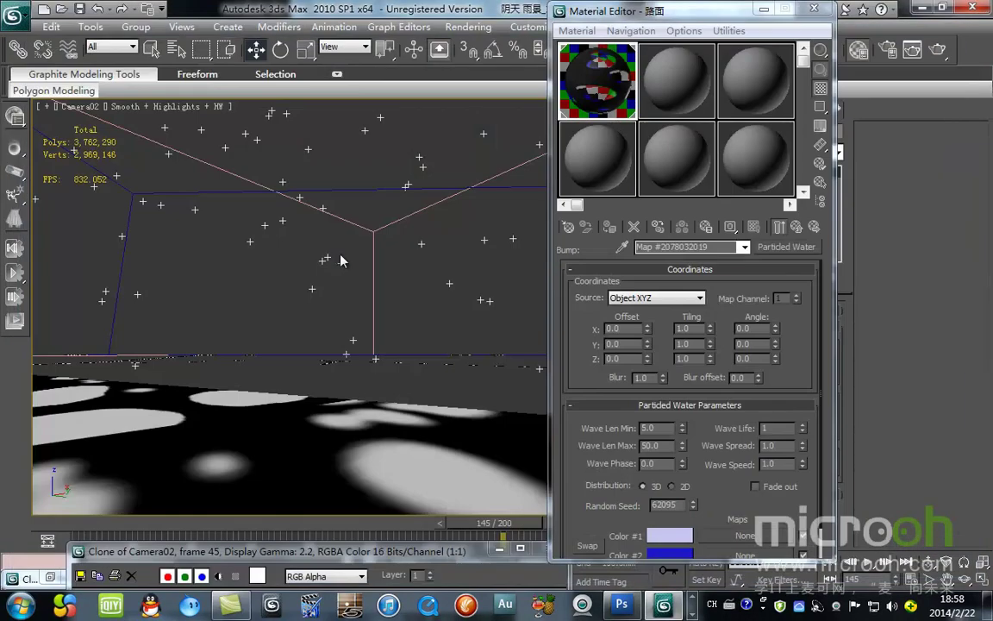
Step: Return to the 镜面反射区 sub-material's settings and test-render the Camera02 view at frame 145 to check the road surface
click(797, 225)
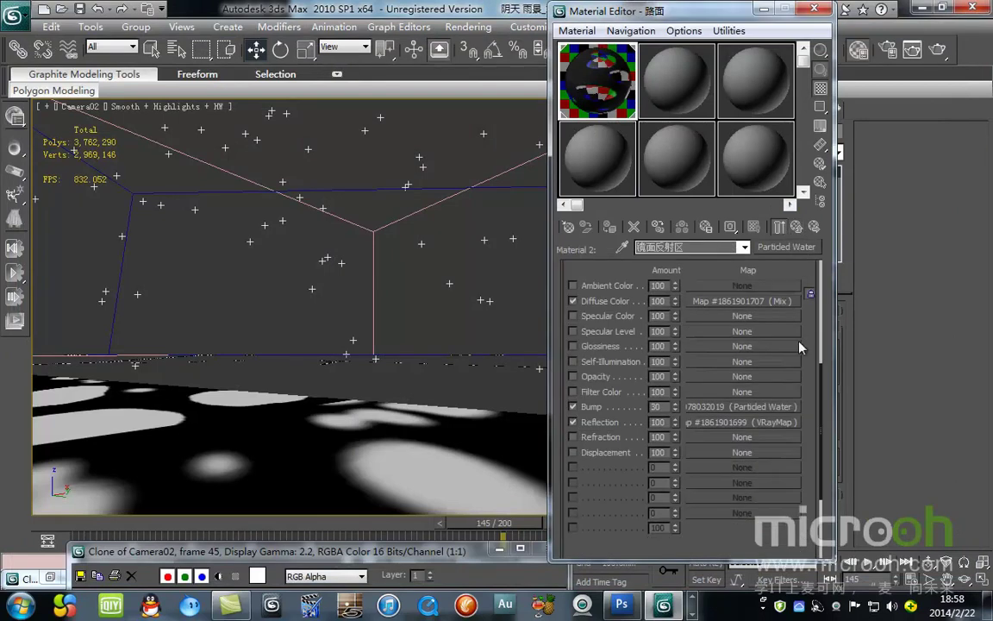
mouse_move(821, 406)
mouse_down()
mouse_move(833, 273)
mouse_move(816, 418)
mouse_up()
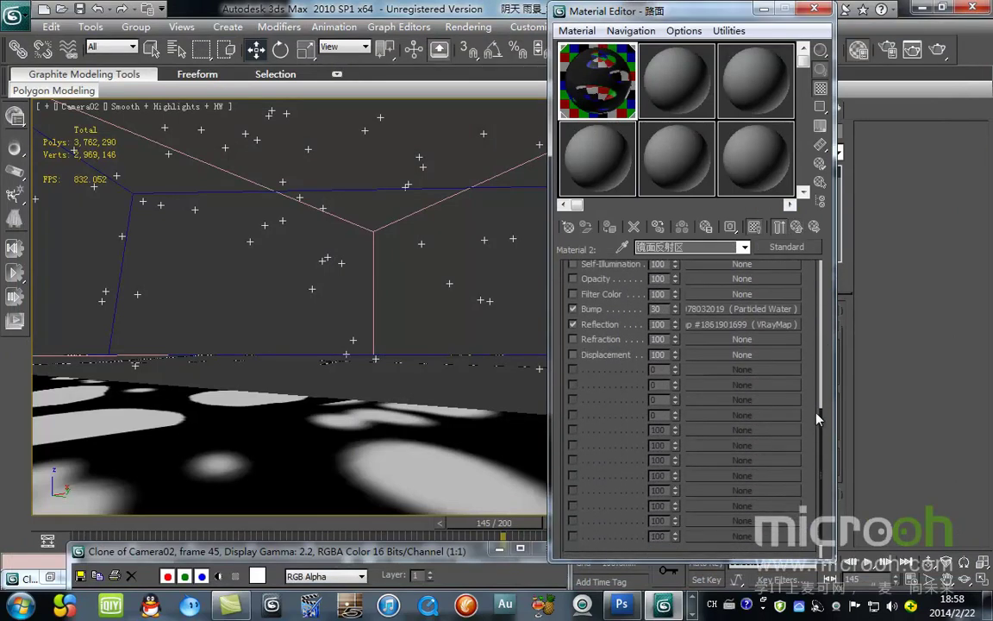
scroll(818, 424, up, 5)
drag(659, 15, 636, 15)
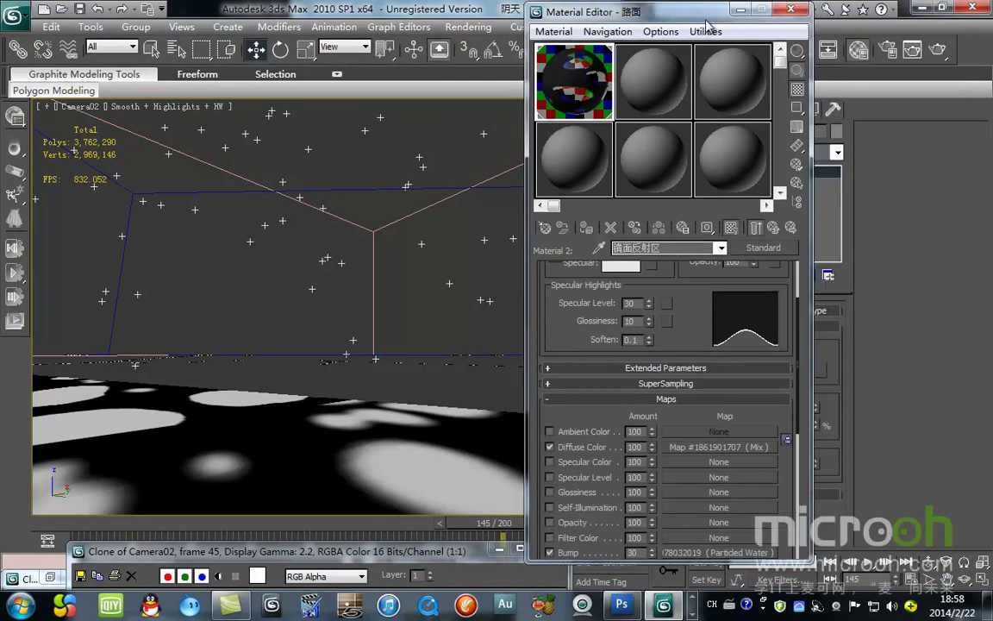
click(917, 55)
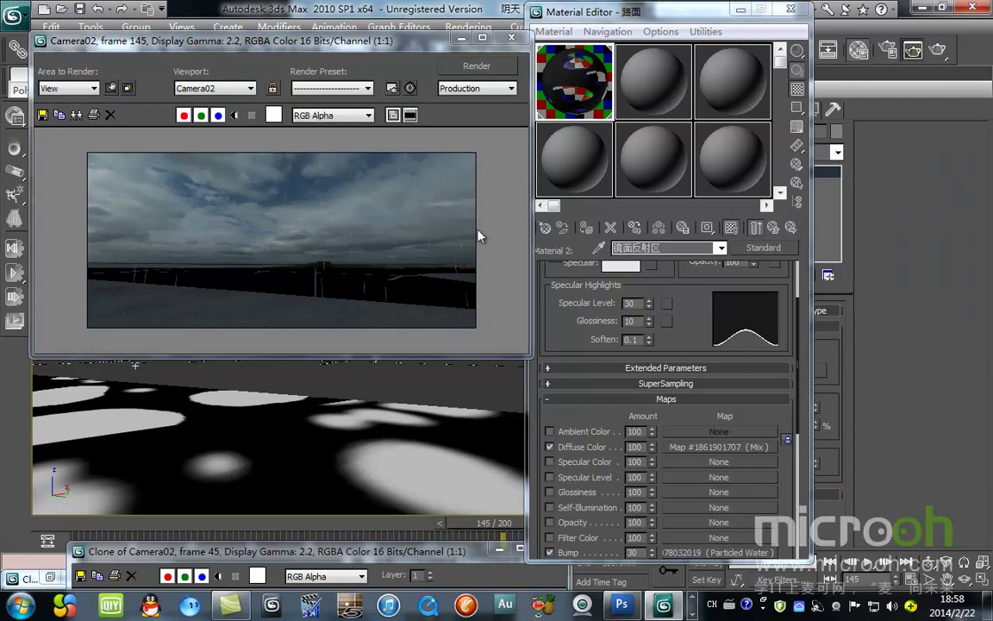
drag(393, 52, 497, 83)
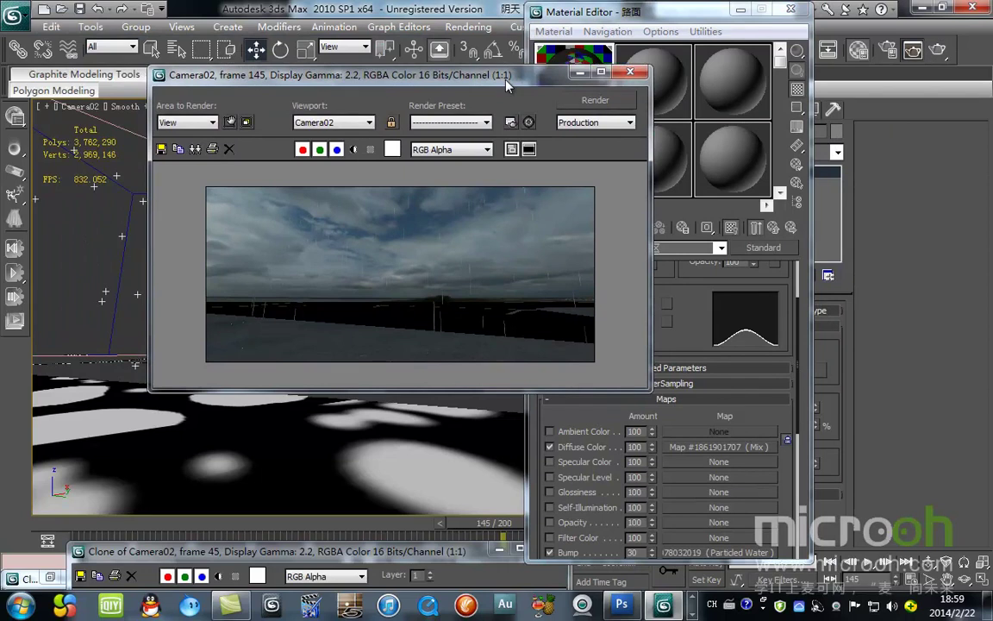
drag(506, 80, 391, 58)
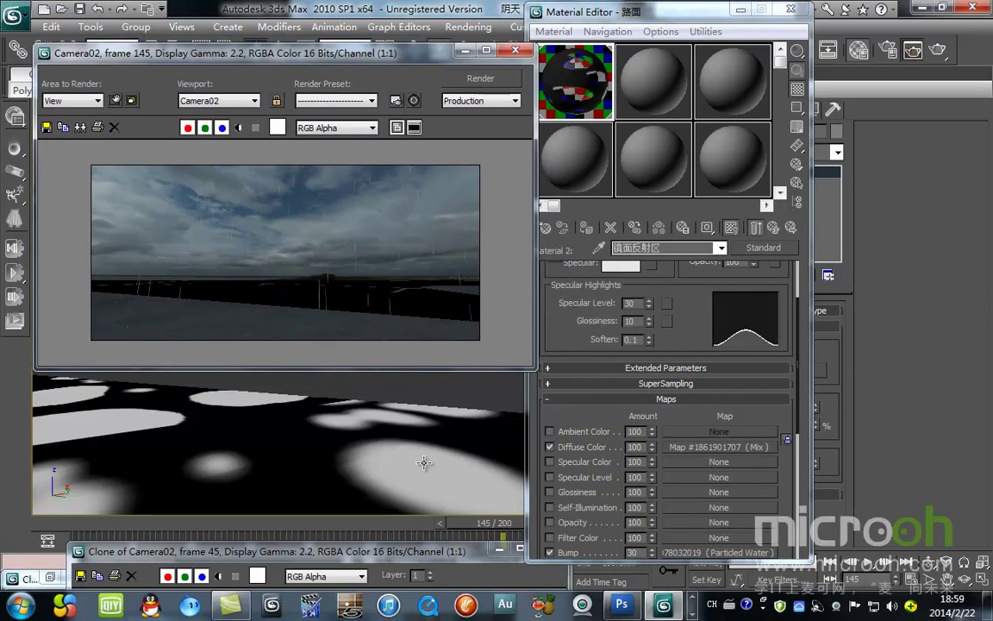
Step: Assign the unused Standard_2 material to the road mesh in the foreground and show its map channels
click(662, 90)
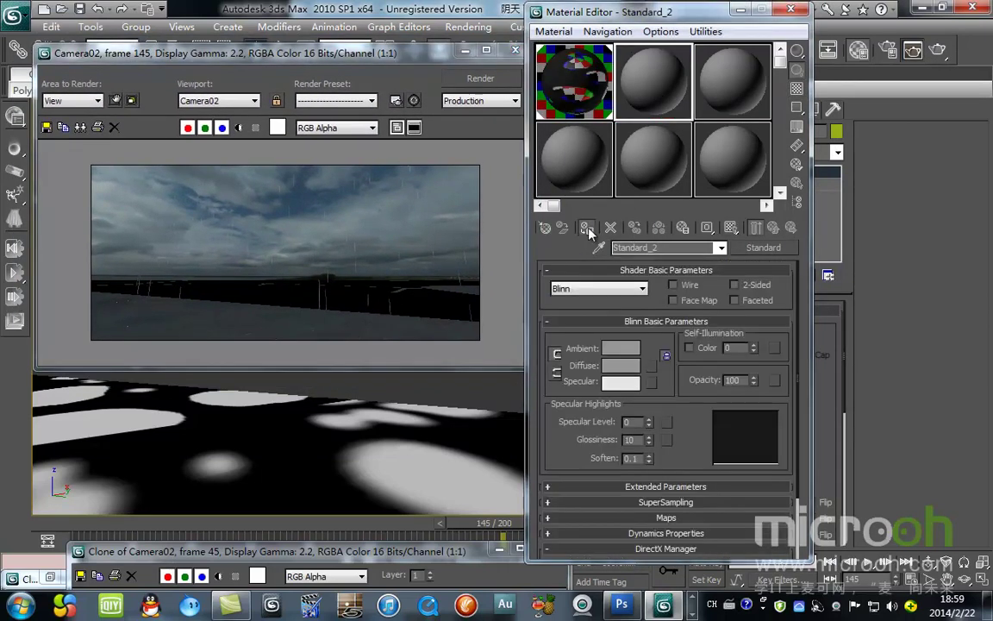
click(587, 227)
drag(619, 388, 649, 272)
click(666, 441)
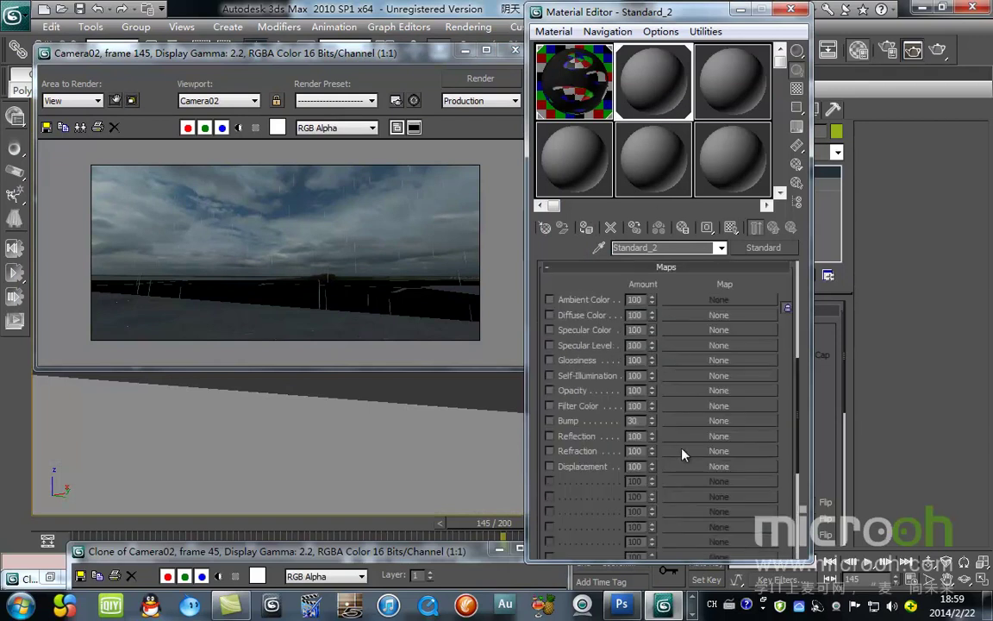
Step: Enable Standard_2's Bump channel with a Particled Water map and re-render the Camera02 view
click(550, 421)
click(719, 421)
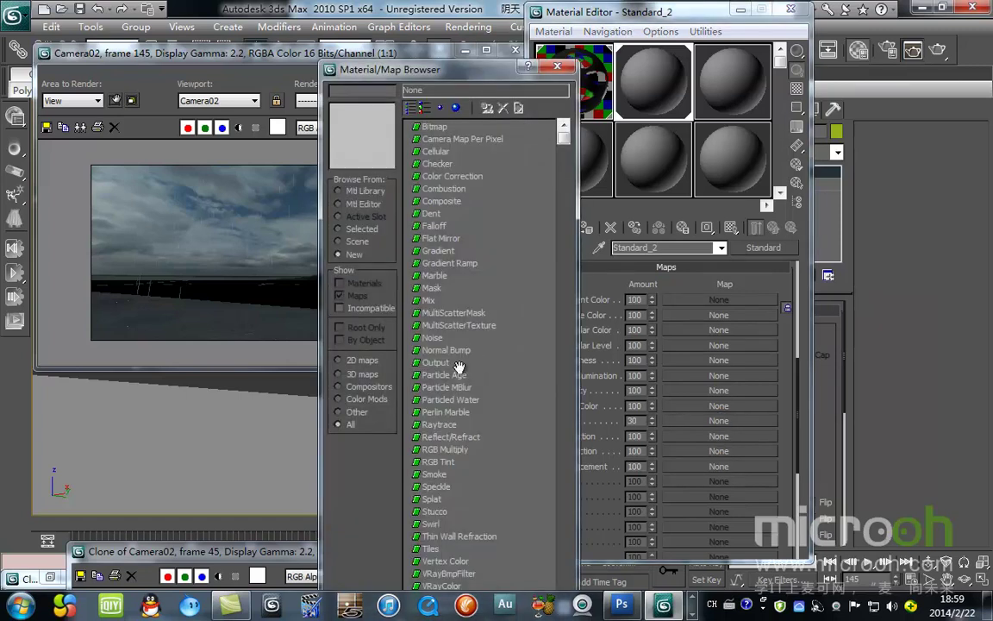
double_click(449, 399)
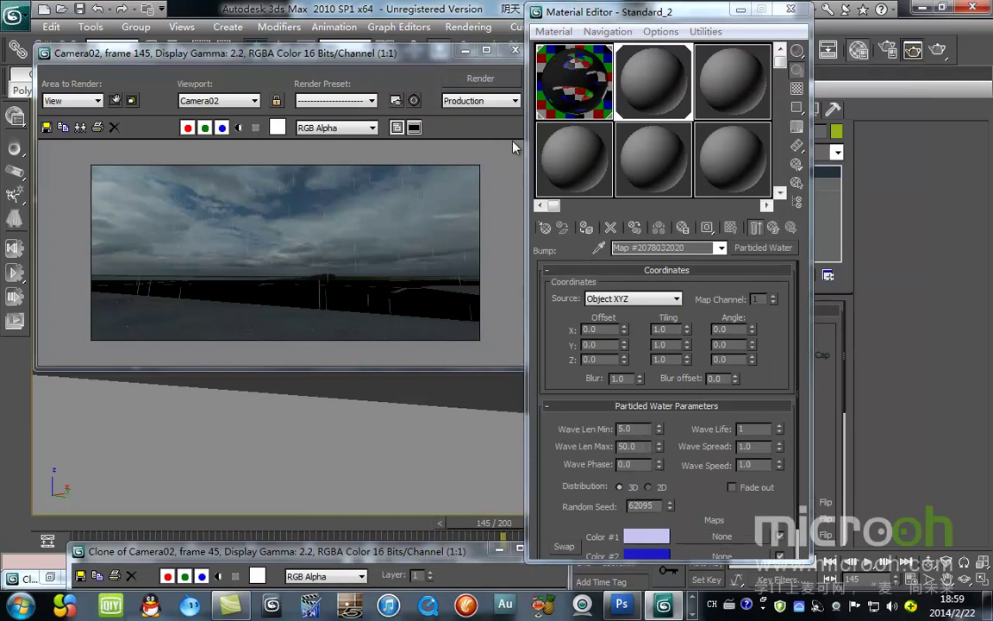
click(480, 80)
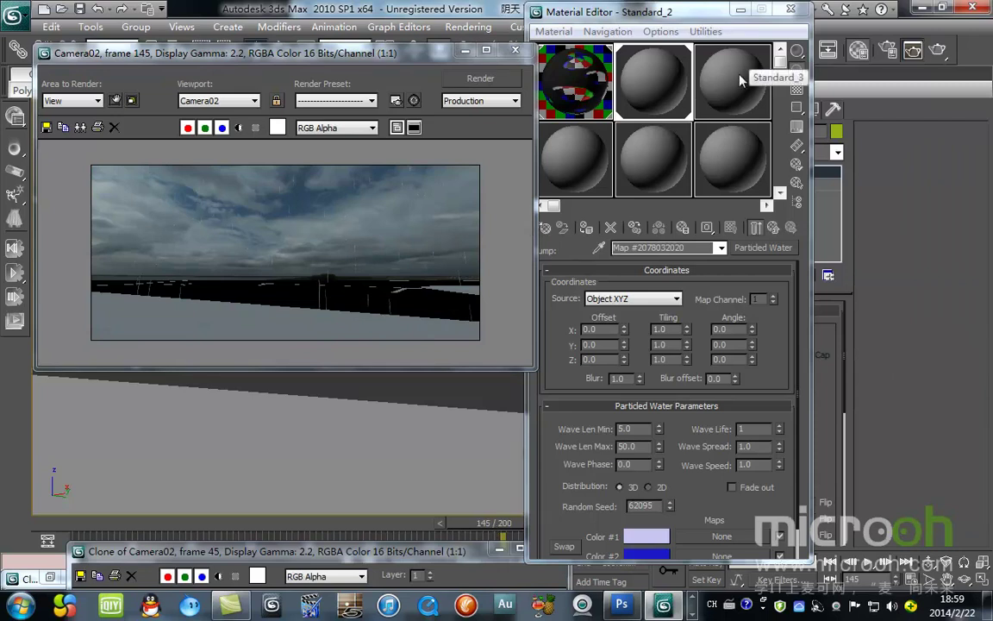
click(778, 233)
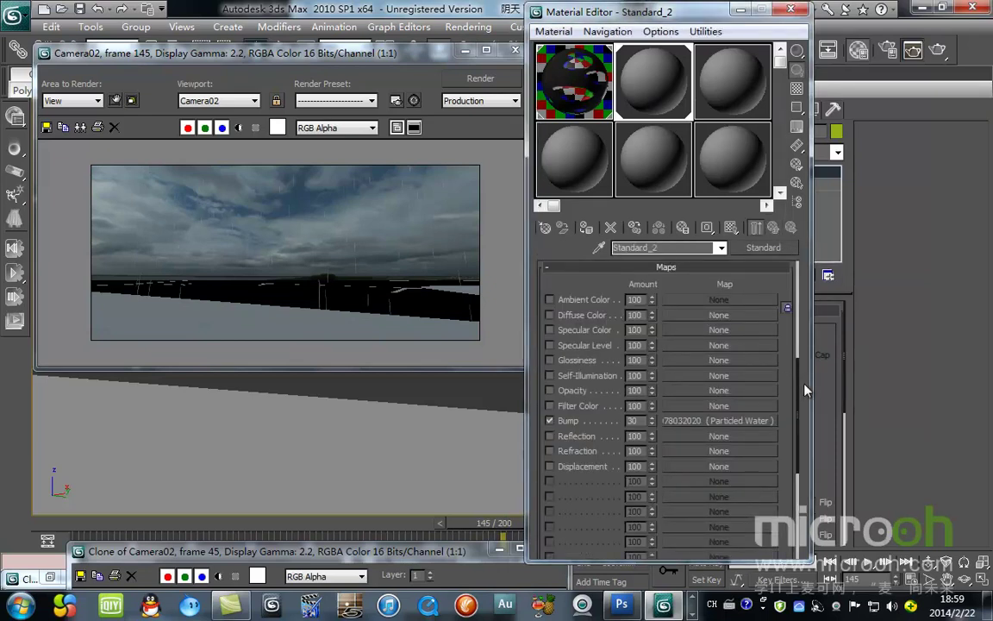
Step: Set the Standard_2 material's diffuse colour to a bright pink, RGB 229, 13, 109
scroll(797, 397, up, 5)
click(621, 365)
drag(454, 169, 460, 106)
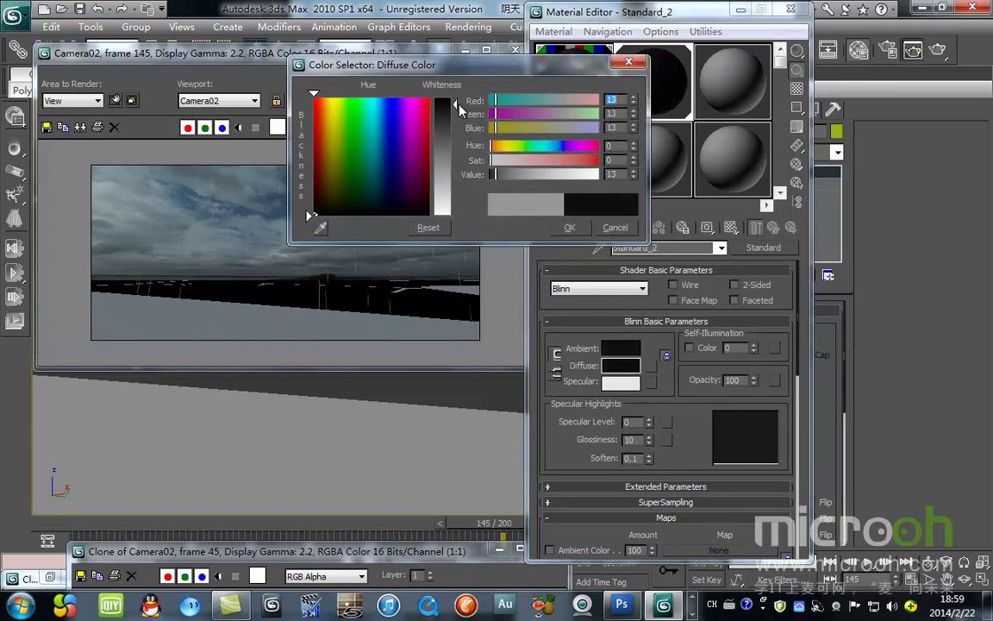
drag(419, 144, 421, 108)
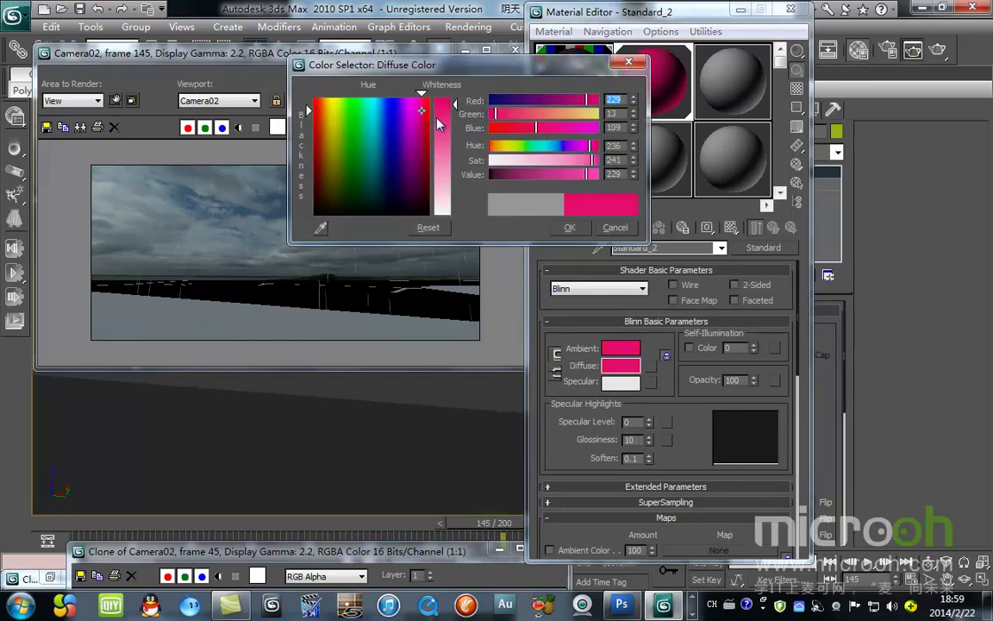
click(570, 227)
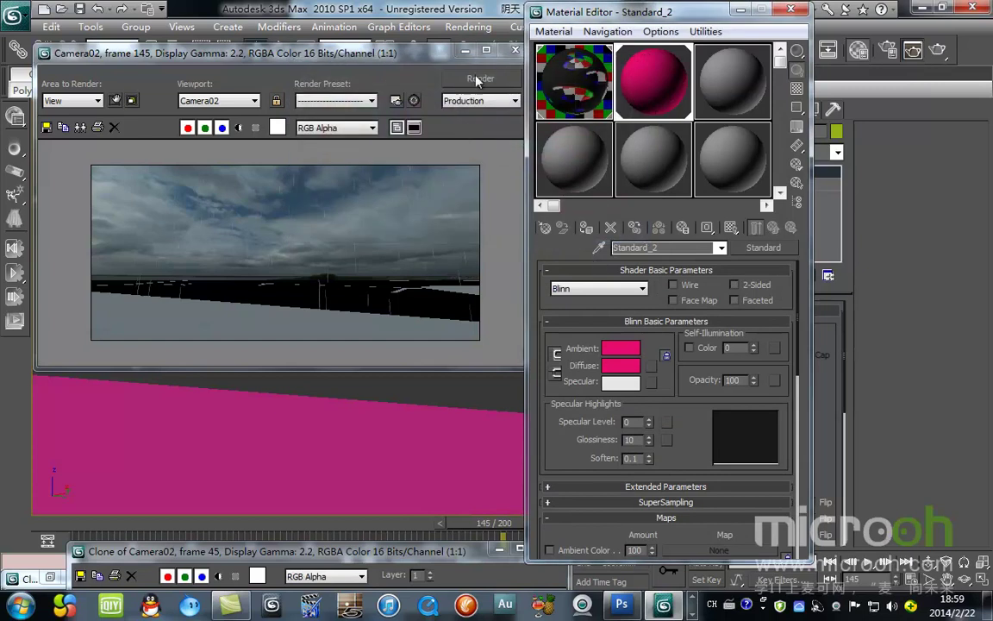
Step: Switch to a perspective view looking down on the road and test-render it at frame 145
click(514, 54)
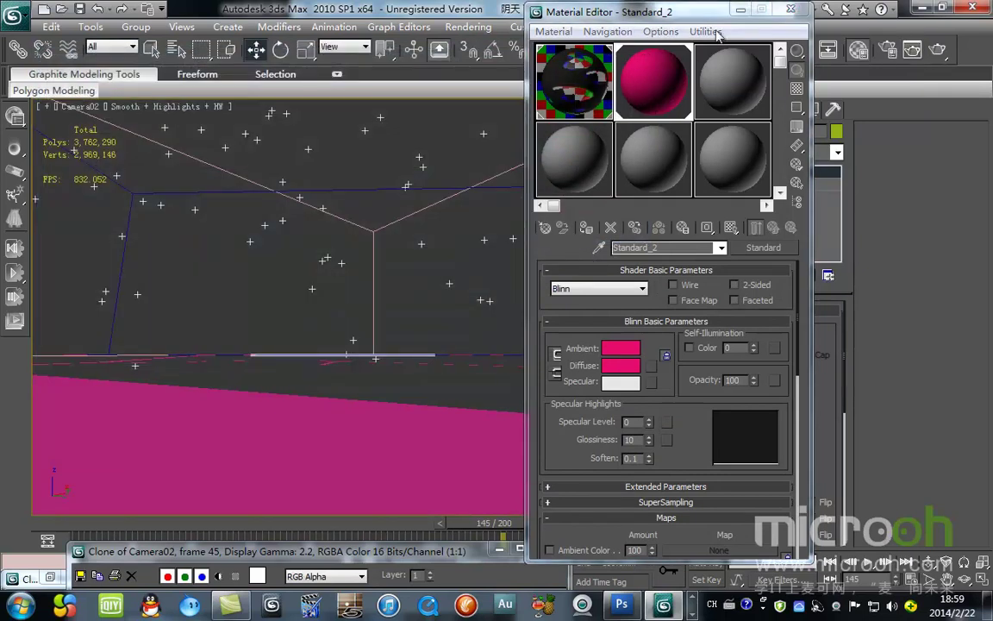
click(739, 10)
key(p)
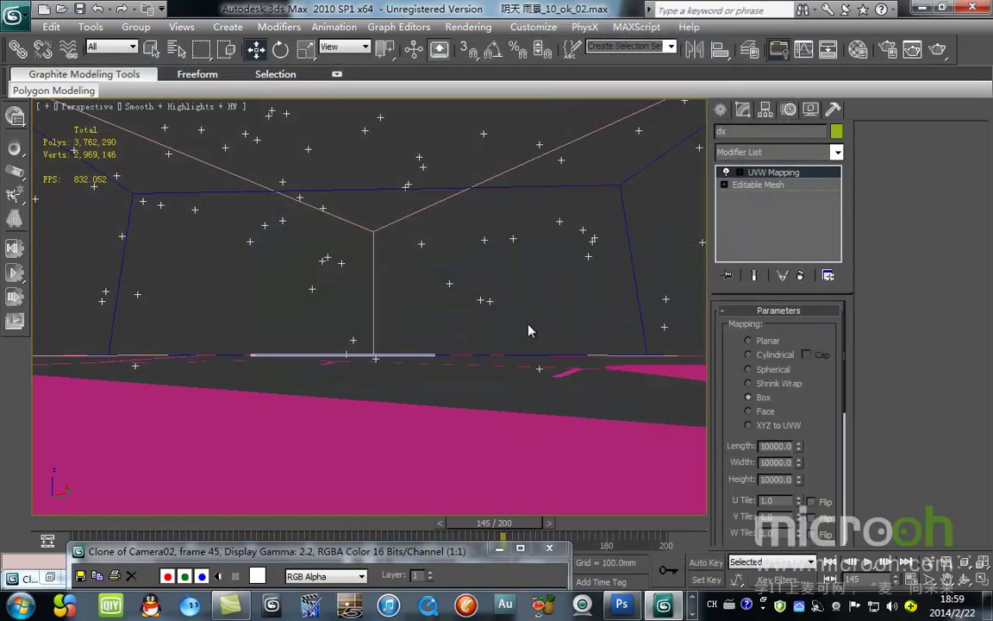
scroll(482, 324, down, 1)
alt+middle_drag(421, 331, 368, 285)
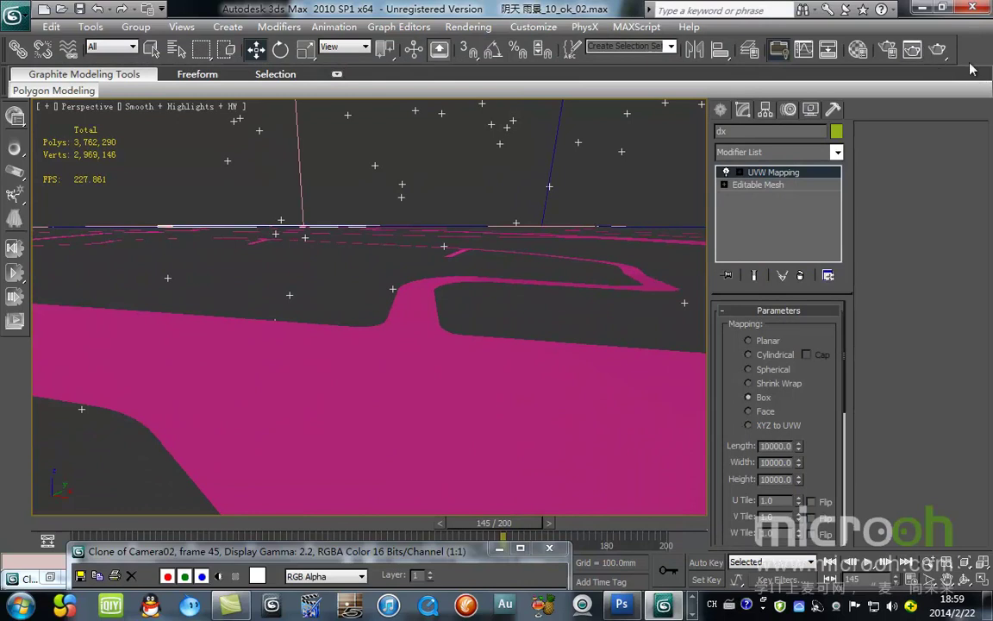
click(940, 52)
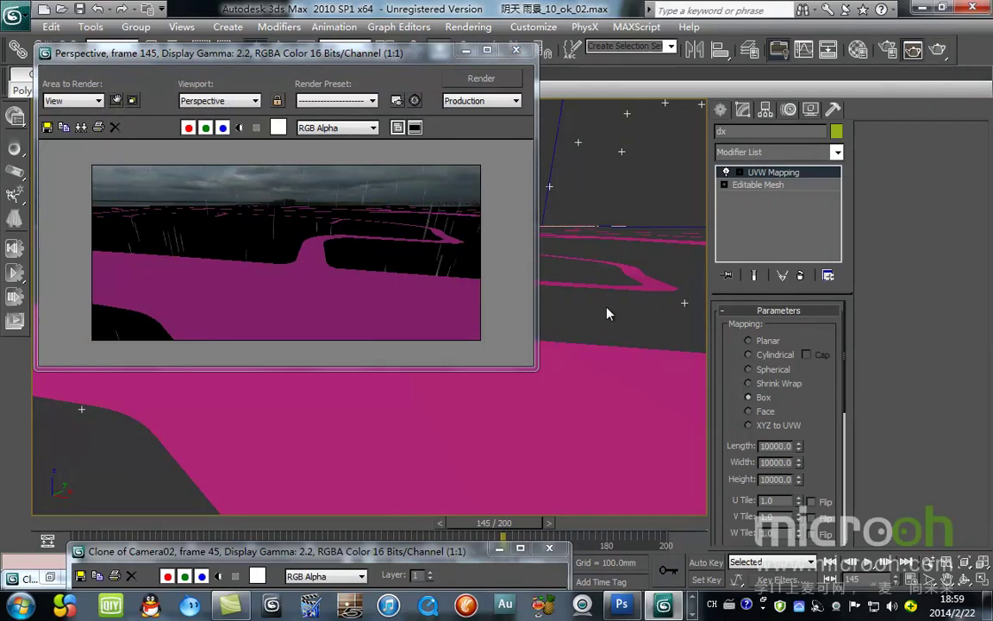
Step: Set Wave Len Min and Wave Len Max to 500 in Standard_2's Particled Water bump map and re-render the perspective view
key(m)
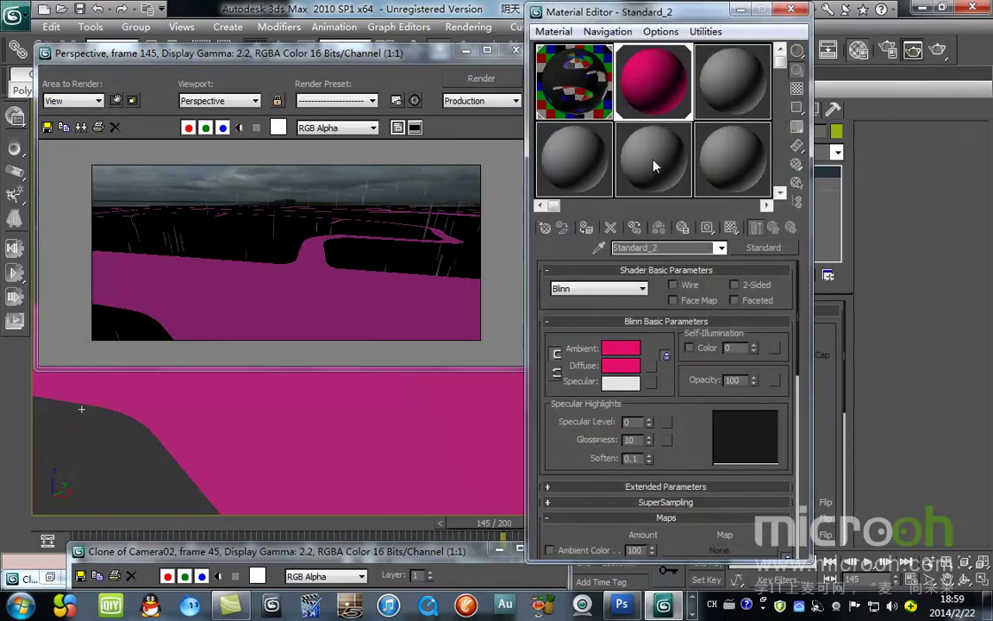
drag(623, 386, 702, 110)
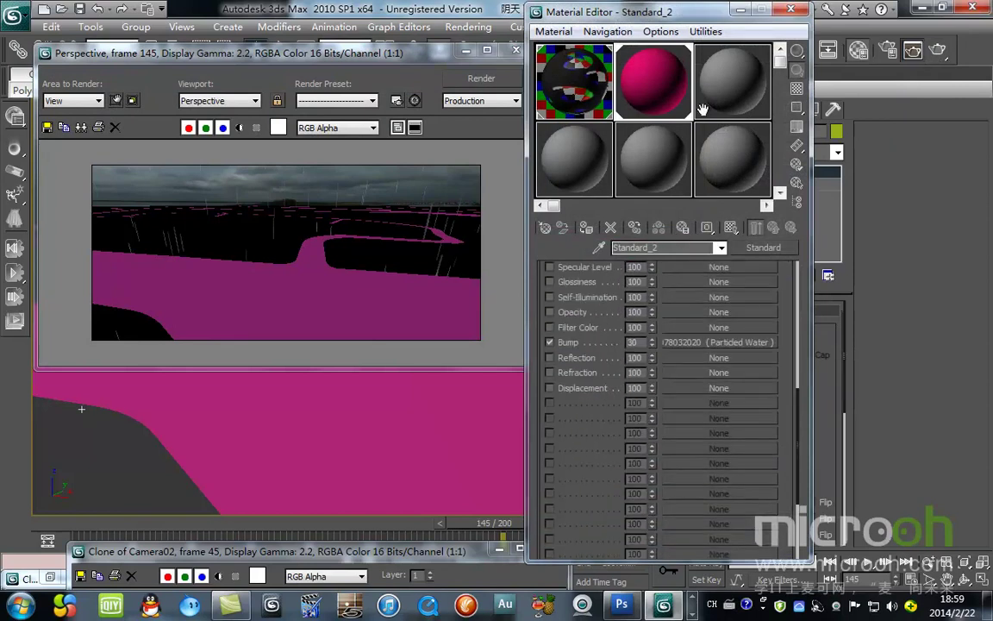
click(687, 342)
drag(651, 430, 554, 423)
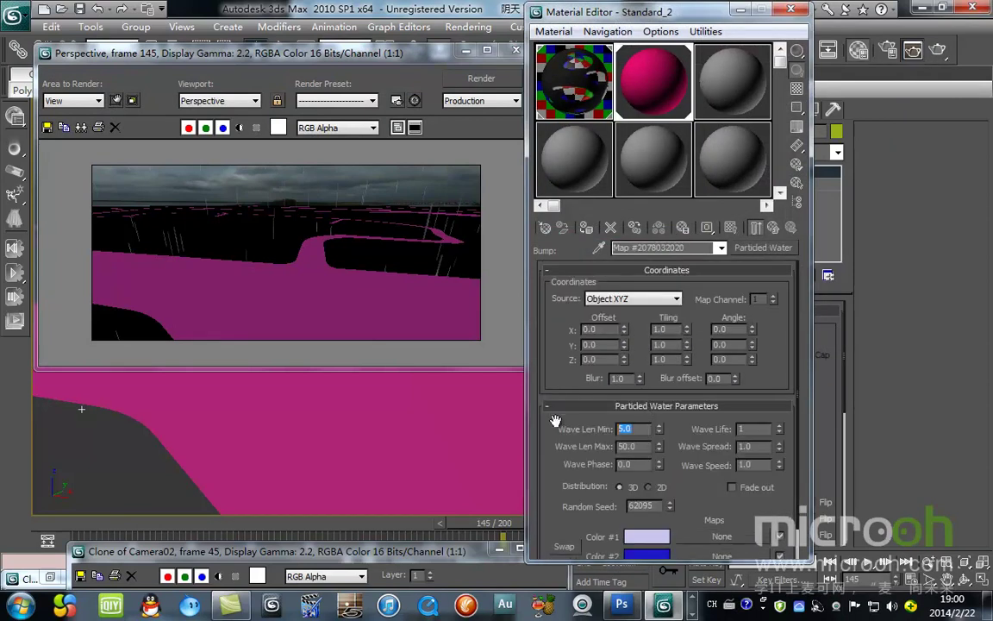
text(500)
drag(642, 446, 555, 441)
text(500)
key(Return)
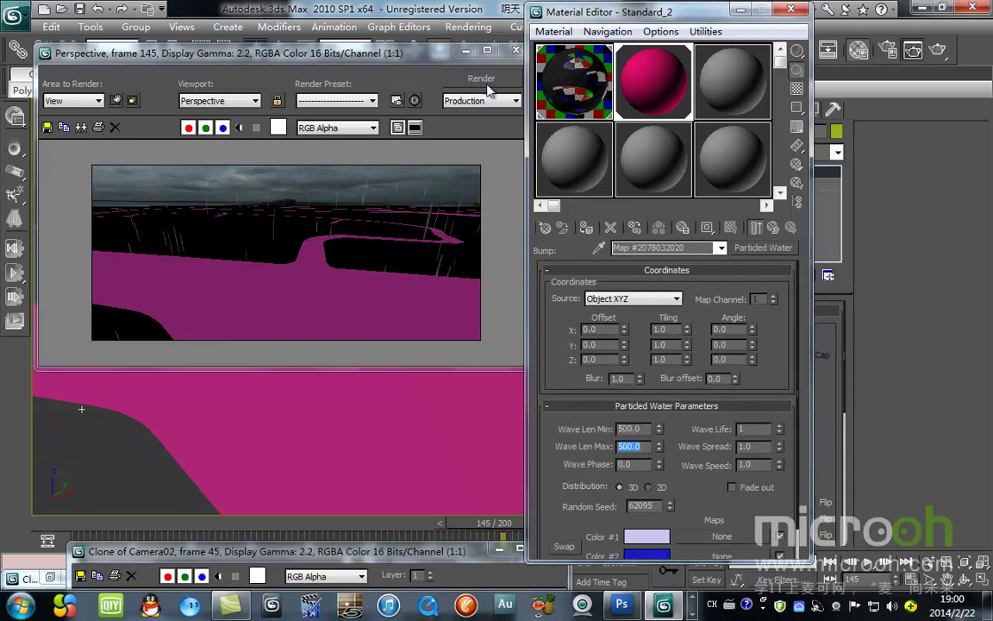
click(481, 78)
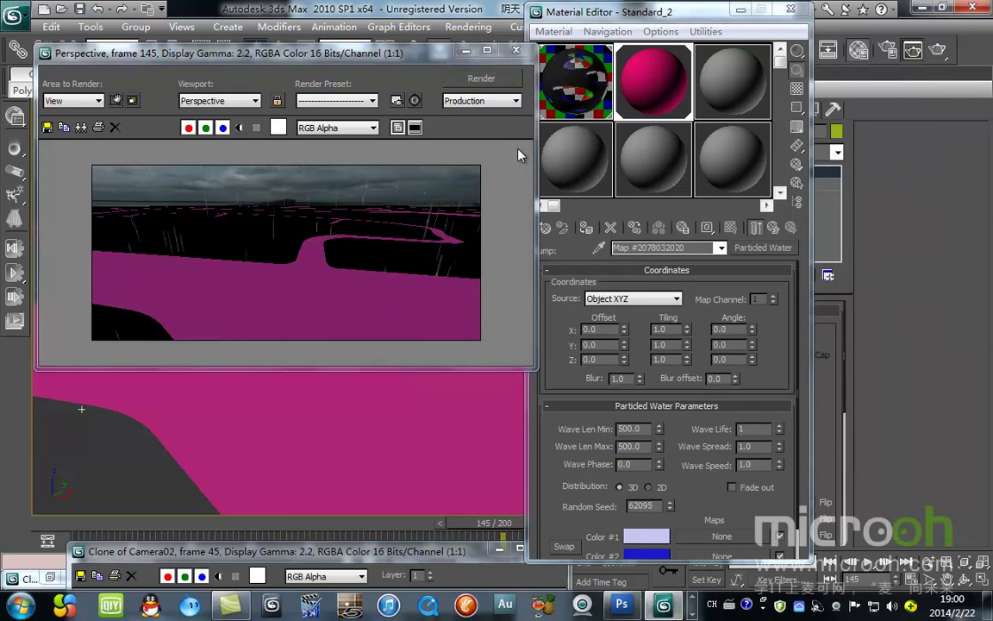
click(573, 388)
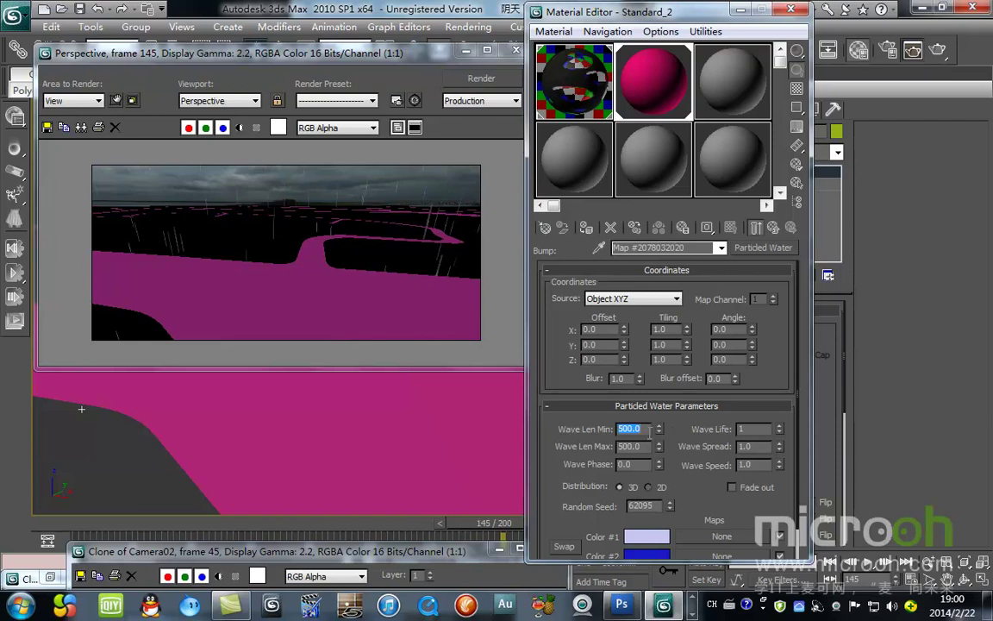
click(676, 428)
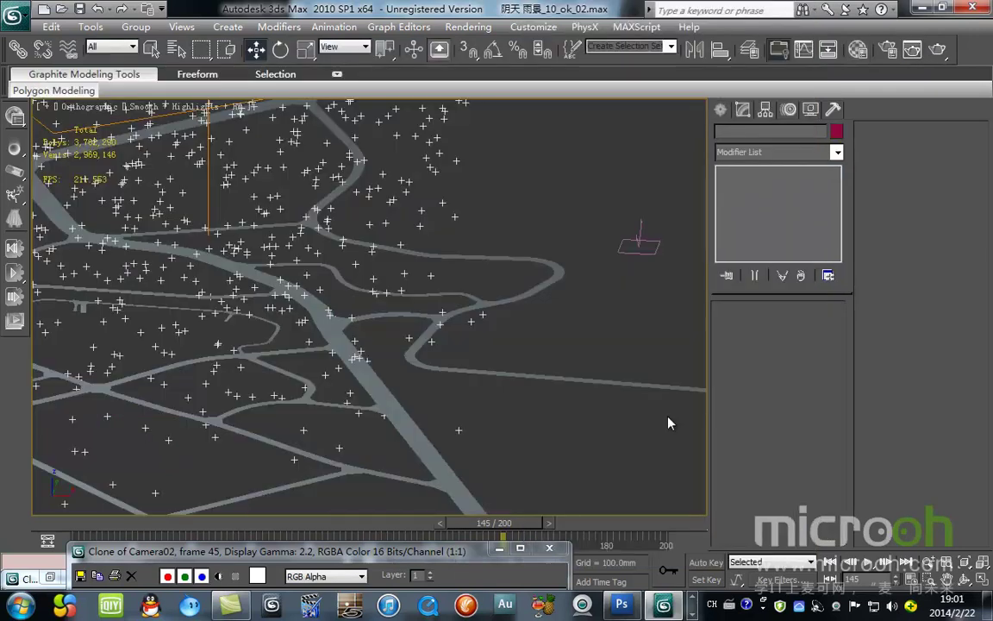
Step: Pick the road mesh dx as the particled object of the PWaves01 space warp
middle_drag(667, 421, 526, 346)
scroll(567, 369, up, 2)
scroll(595, 362, up, 2)
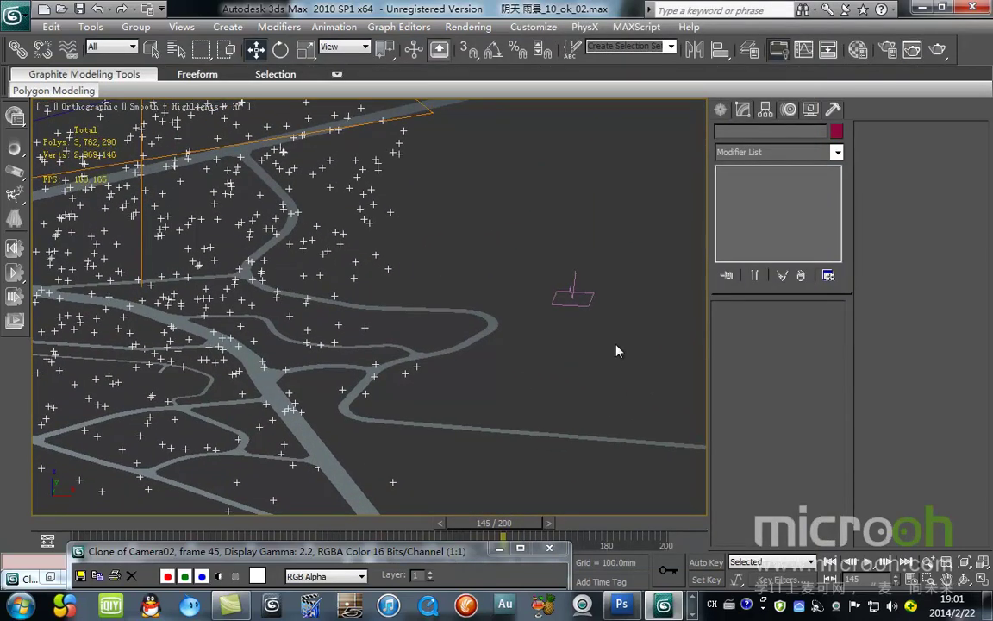
click(572, 295)
click(777, 369)
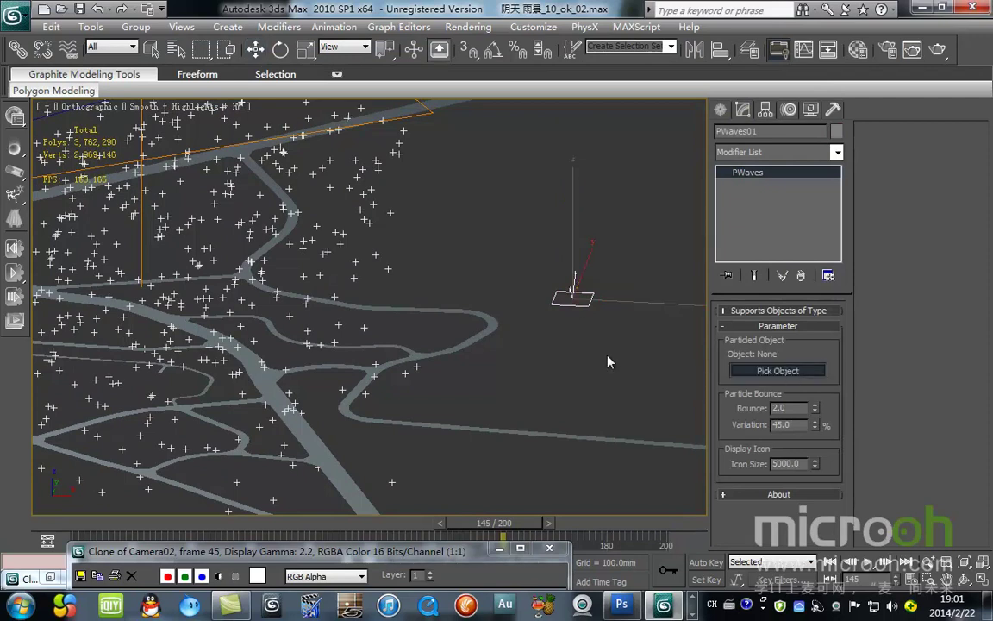
scroll(436, 383, up, 8)
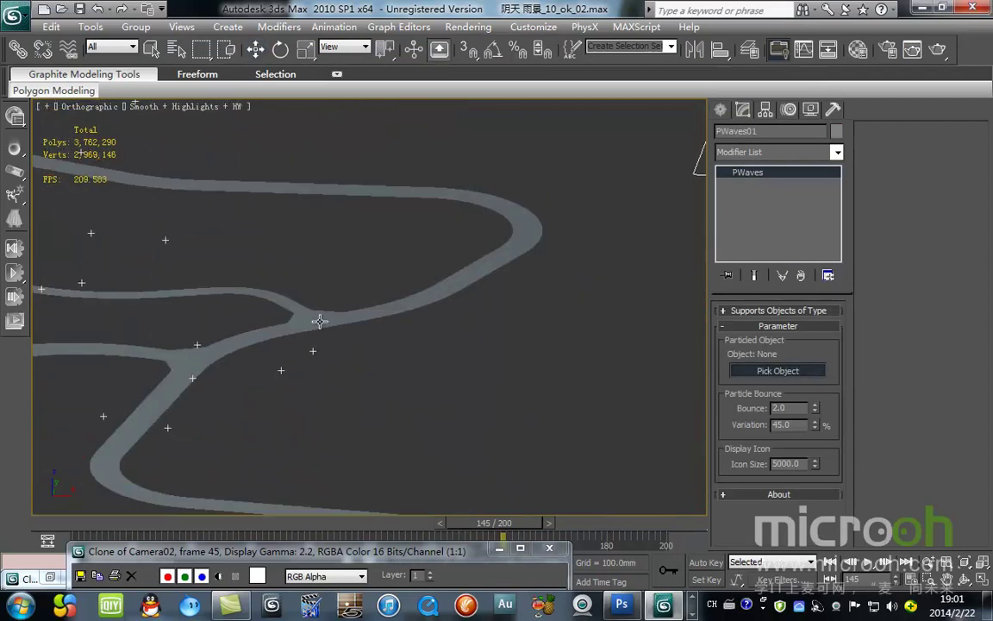
click(319, 321)
scroll(327, 321, down, 6)
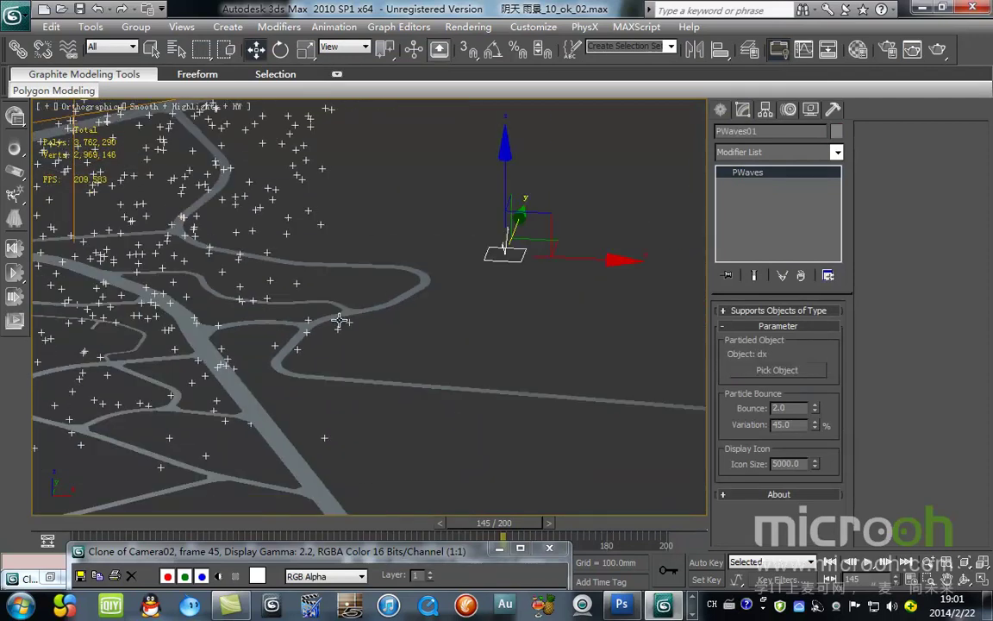
scroll(340, 321, up, 3)
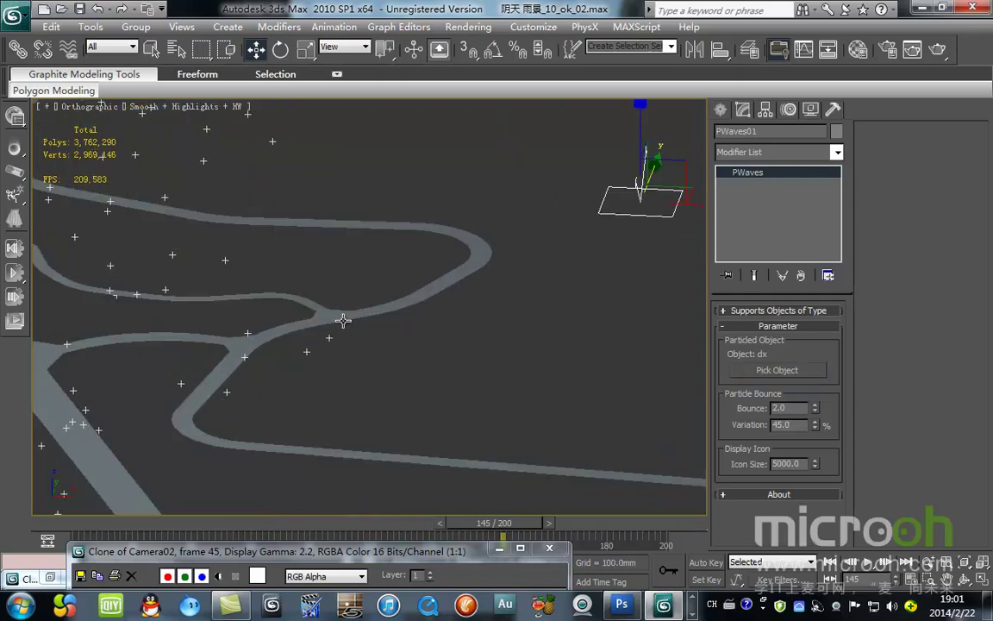
Step: Return to the Camera02 view, compare the Particled Water bump maps of Standard_2 and 镜面反射区, and test-render
key(c)
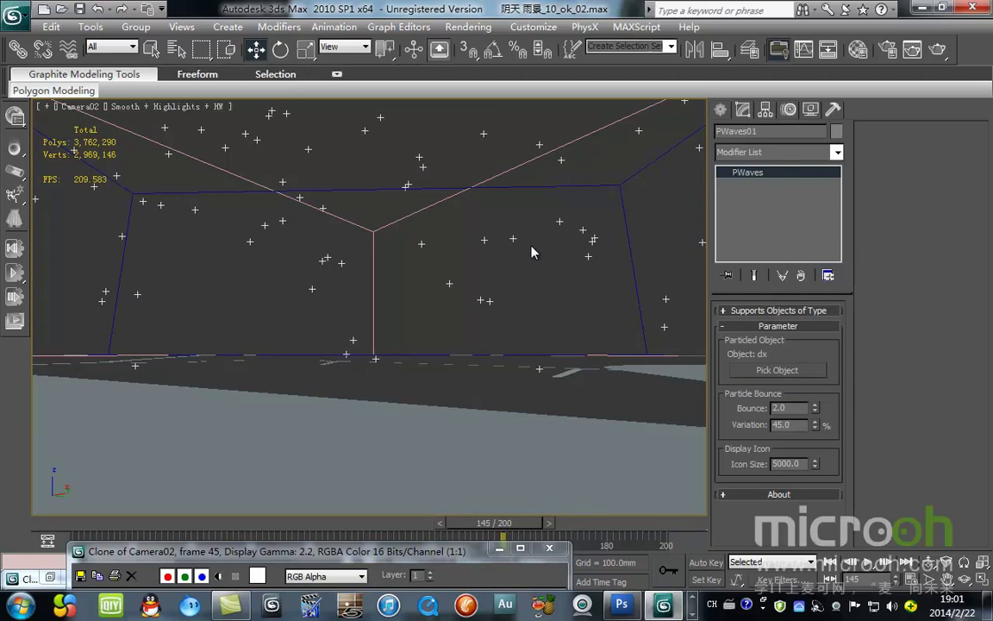
key(m)
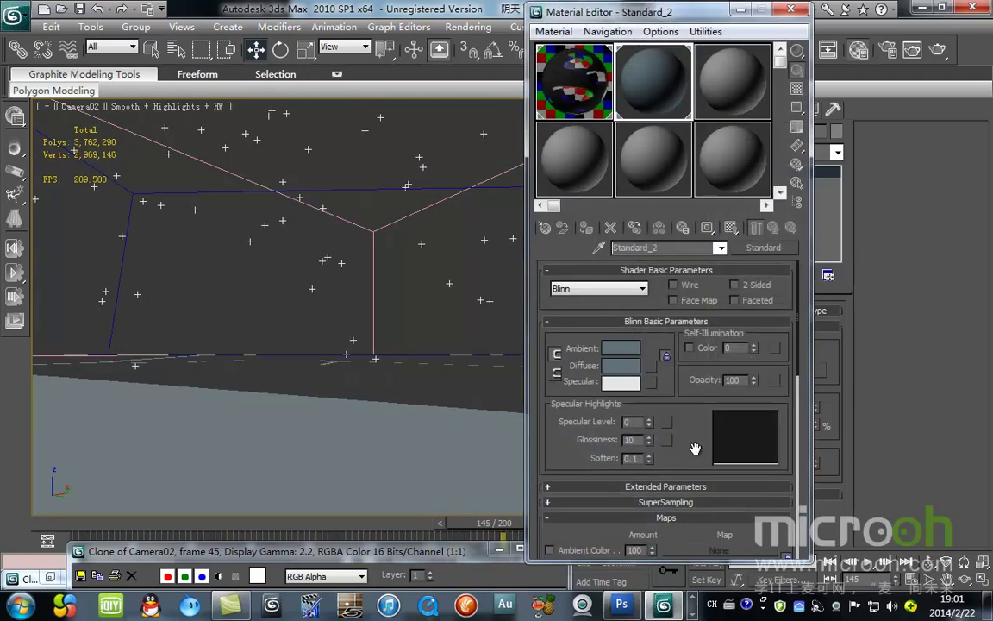
drag(683, 405, 685, 165)
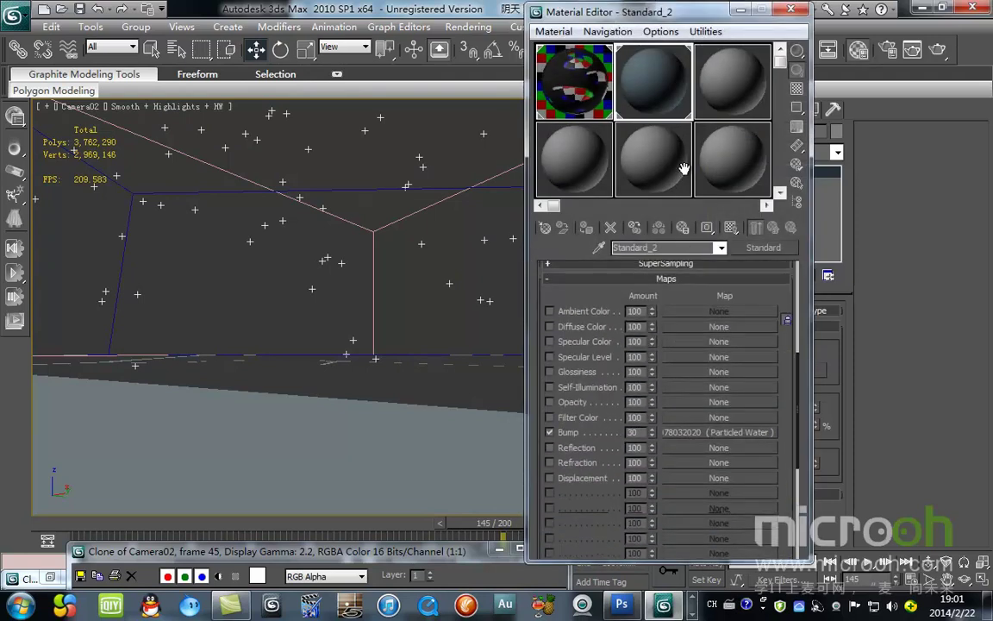
click(700, 431)
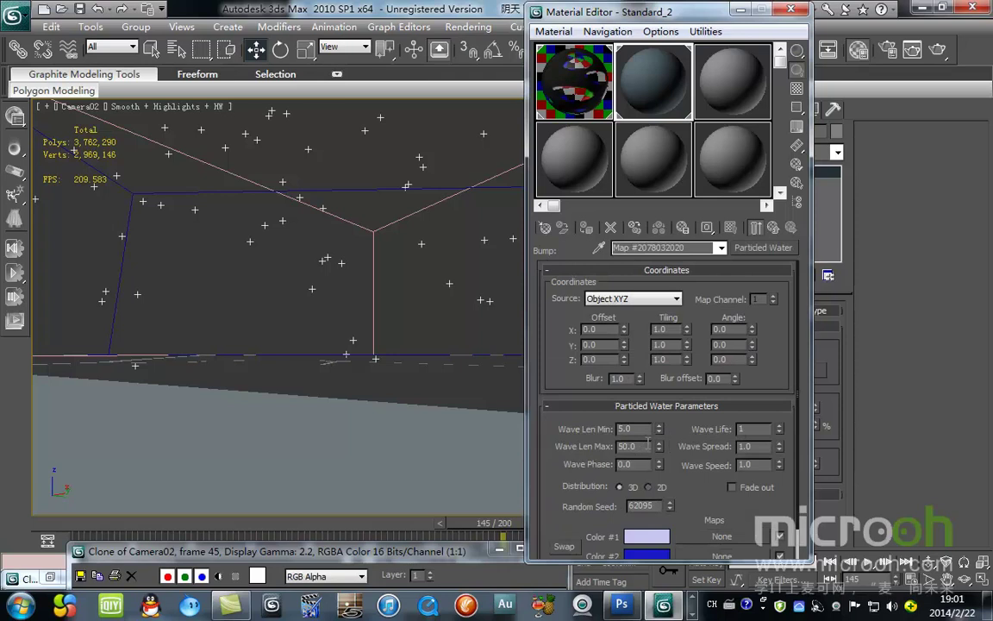
click(587, 97)
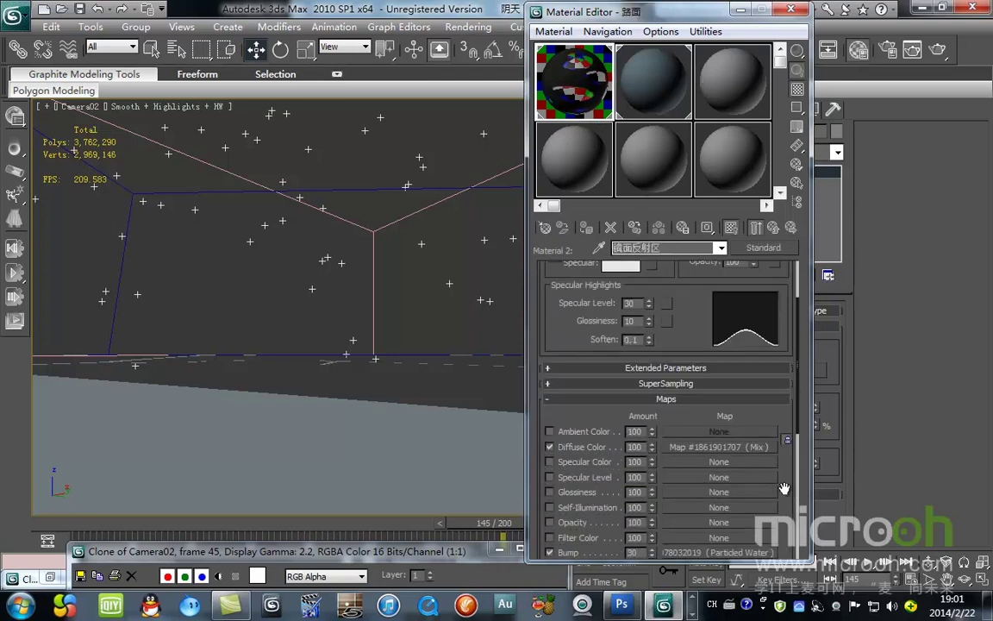
click(718, 552)
click(631, 76)
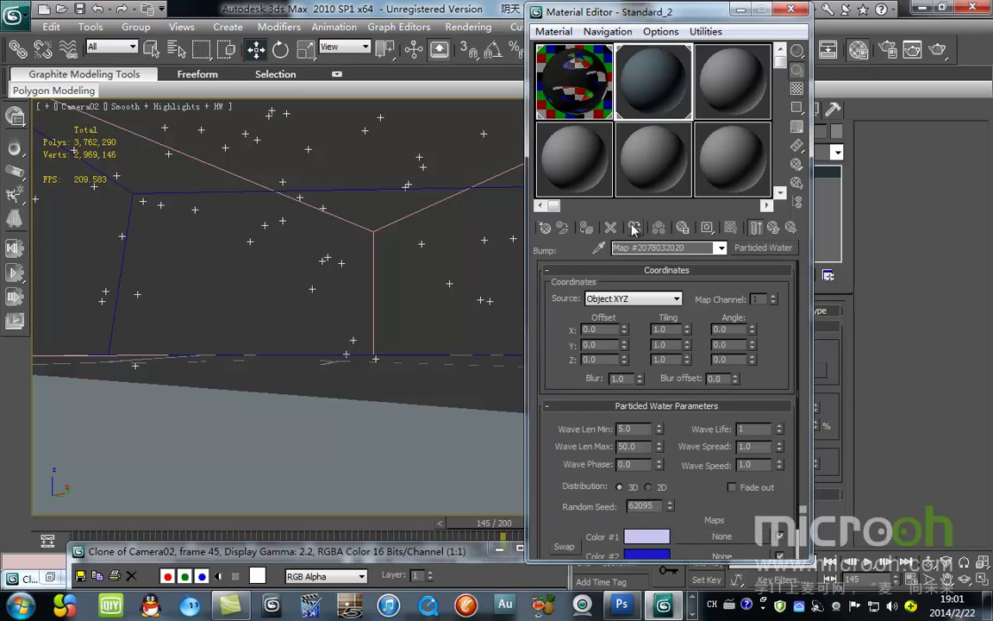
click(939, 51)
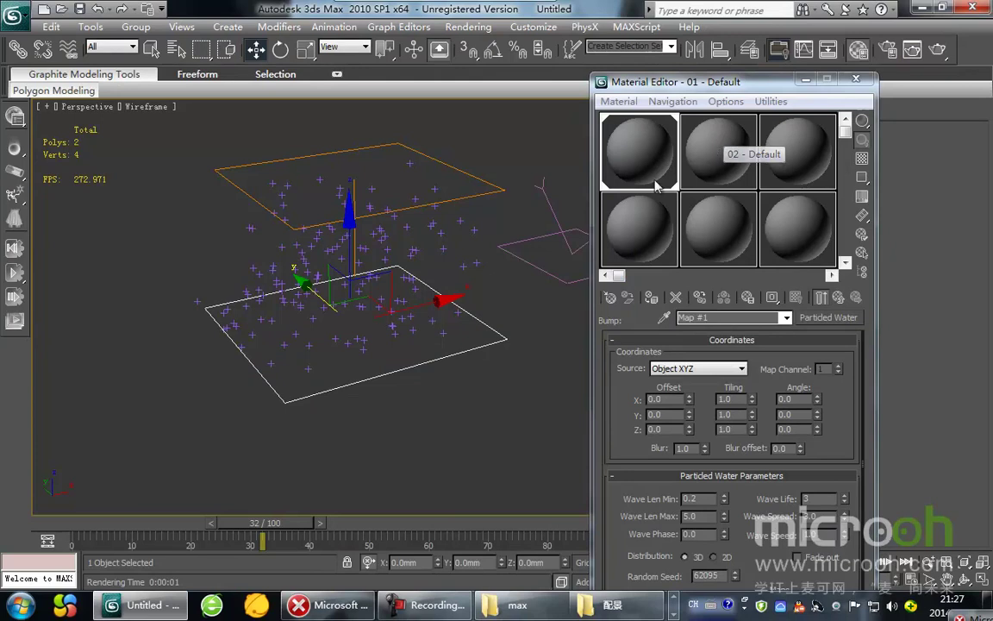
Step: Render two progressively closer perspective views of the plane in the untitled test scene at frame 32 to examine the ripples
drag(705, 86, 679, 90)
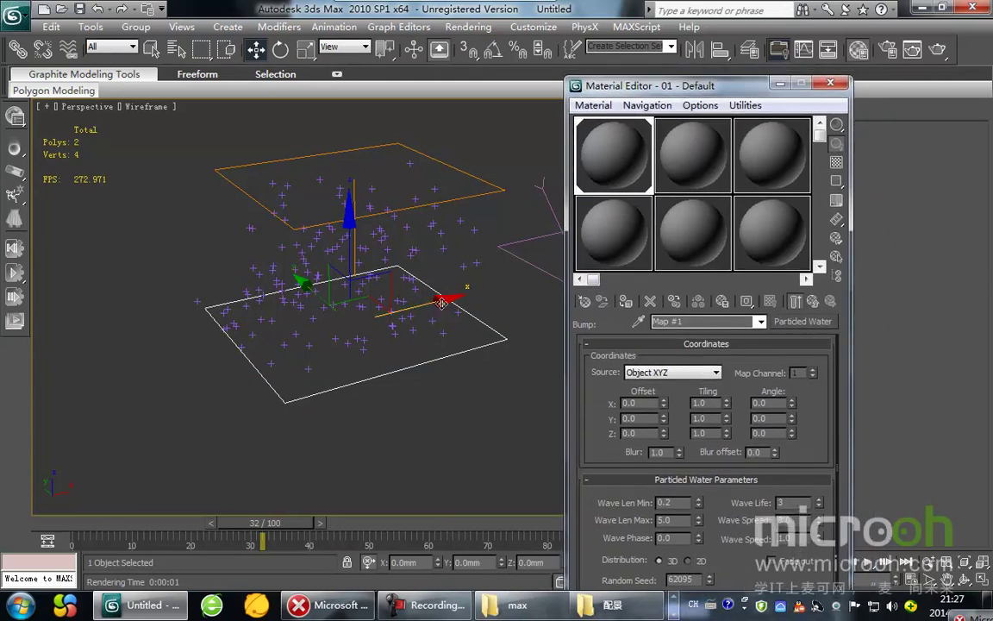
scroll(448, 316, up, 3)
scroll(448, 317, up, 2)
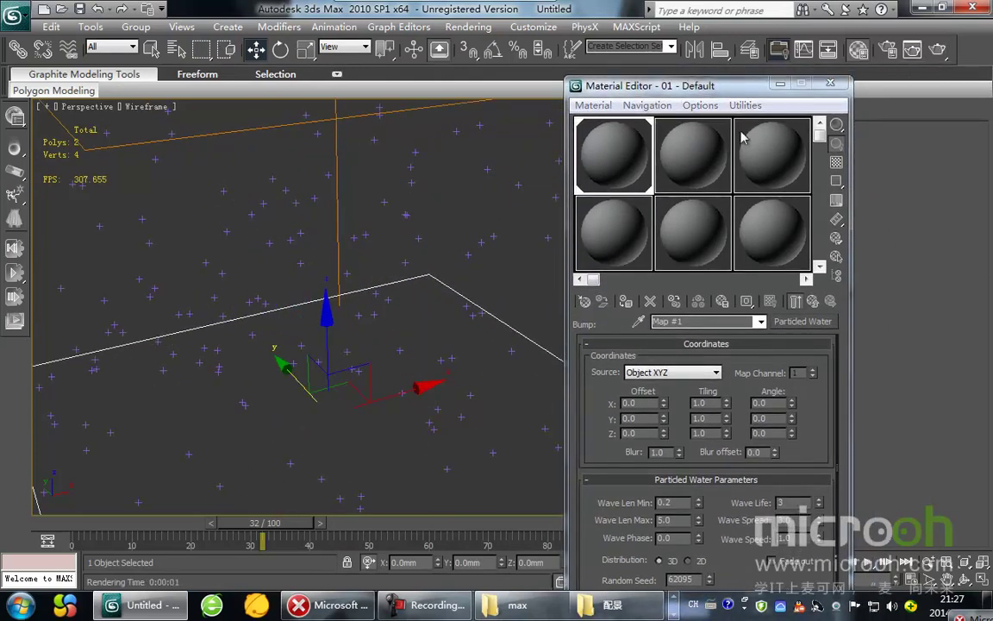
drag(741, 96, 741, 22)
click(939, 52)
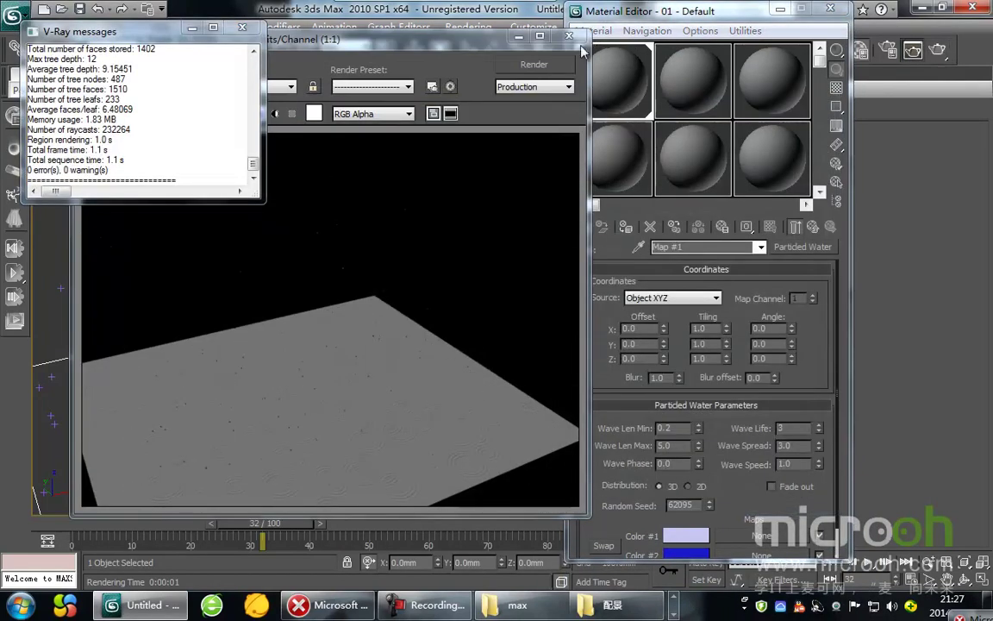
click(566, 40)
click(568, 39)
scroll(368, 297, up, 3)
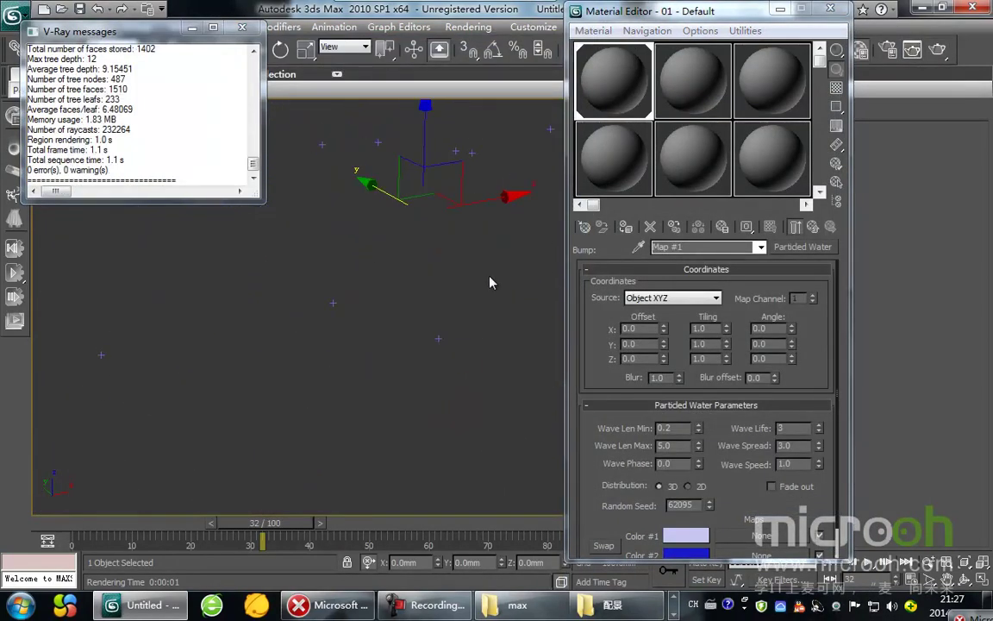
click(938, 52)
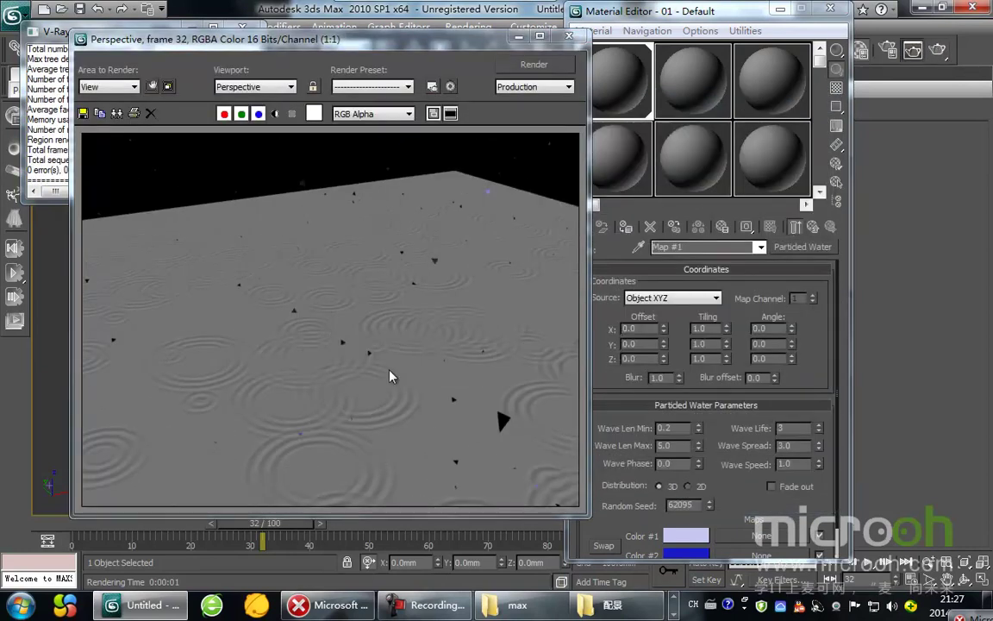
Step: Close the V-Ray messages log and select the plane, the particle emitter and the PWaves warp together in the Top view
click(519, 37)
click(780, 10)
key(t)
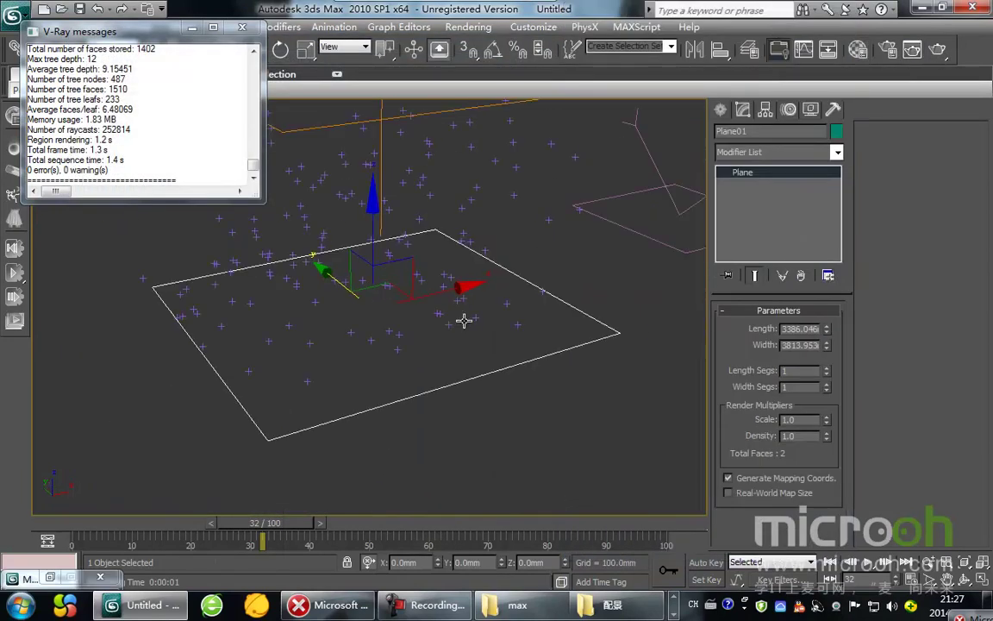
scroll(464, 321, down, 5)
click(534, 401)
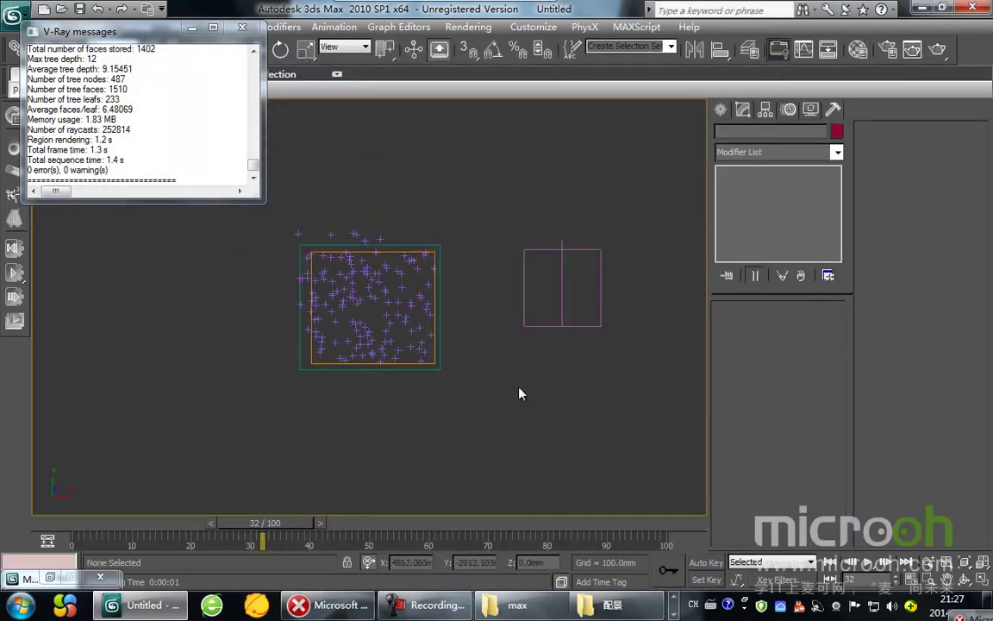
scroll(496, 379, down, 4)
drag(167, 36, 422, 198)
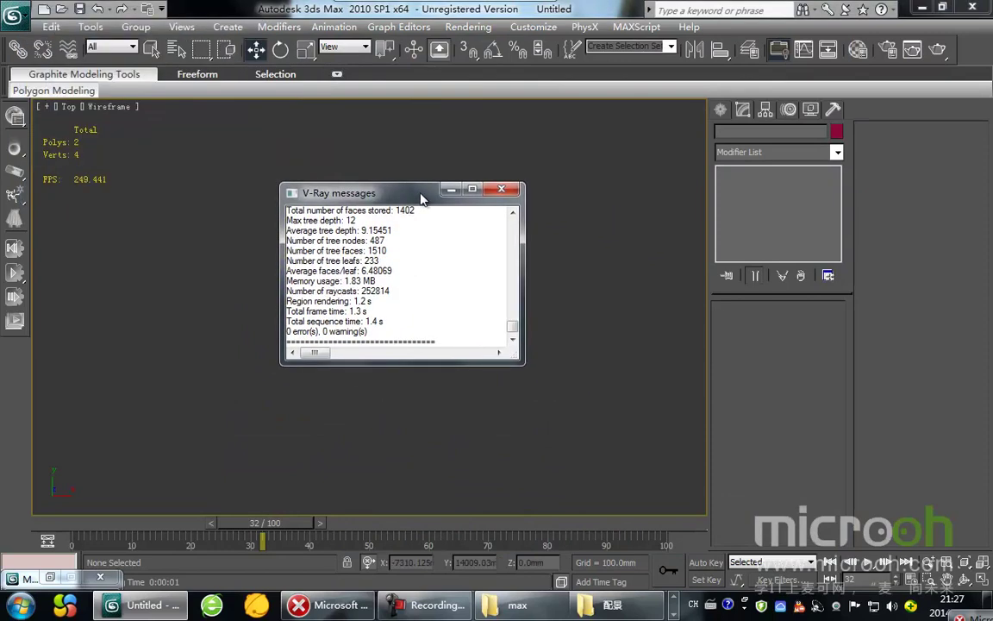
click(500, 188)
drag(217, 206, 532, 393)
key(z)
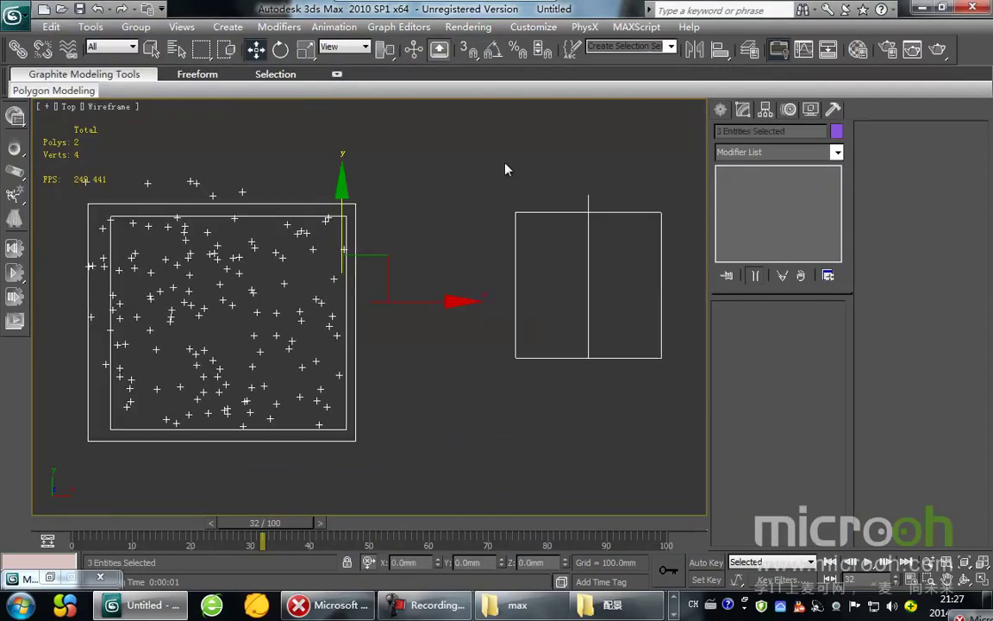
Step: Clear the selection in the test scene, switch to the 阴天 雨景_10_ok_01.max scene and minimize its Render Setup window
click(453, 283)
middle_drag(452, 283, 487, 295)
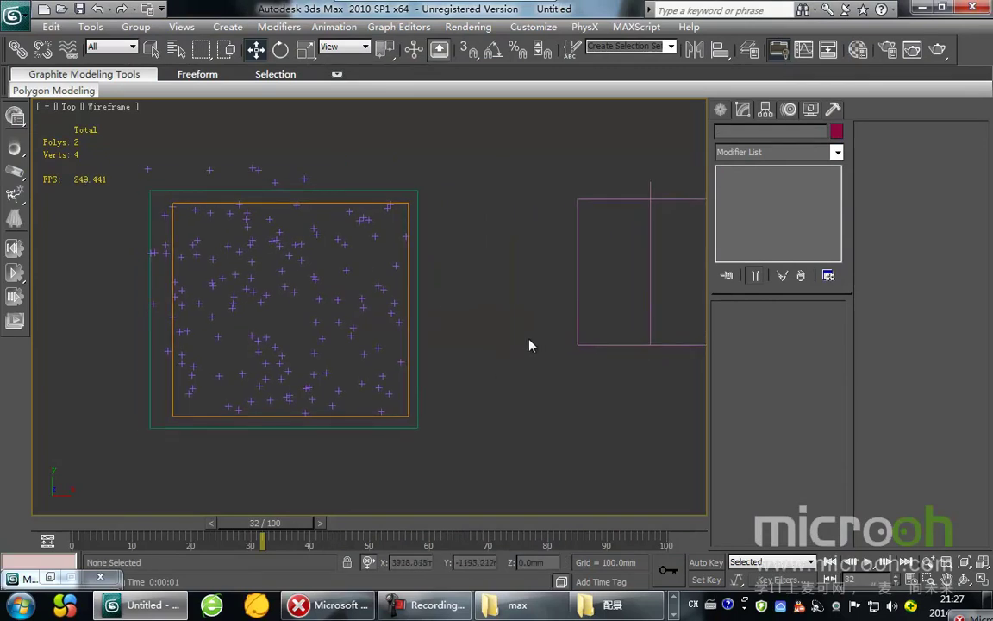
click(673, 597)
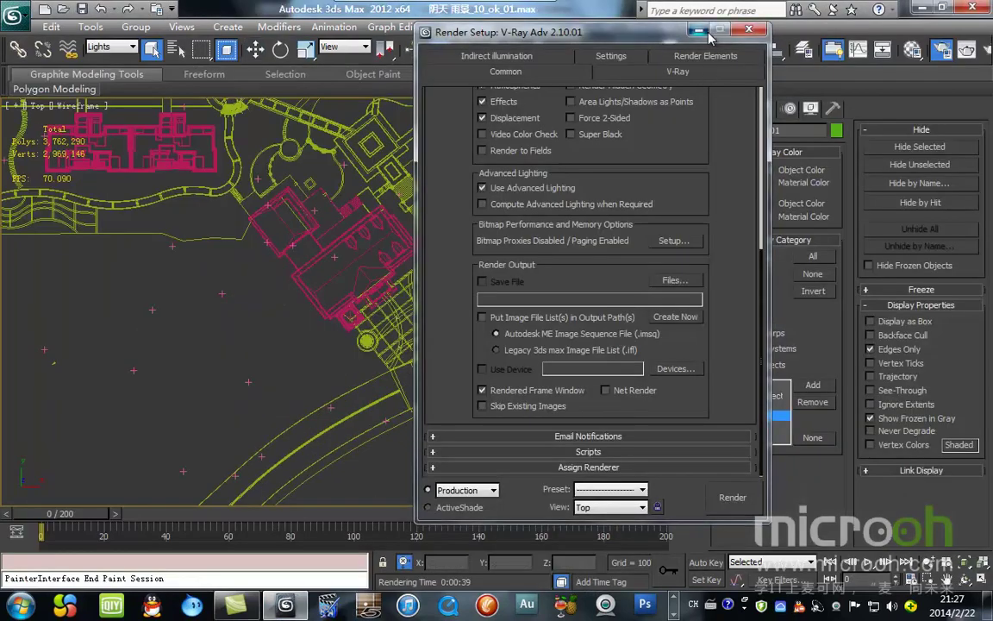
click(698, 30)
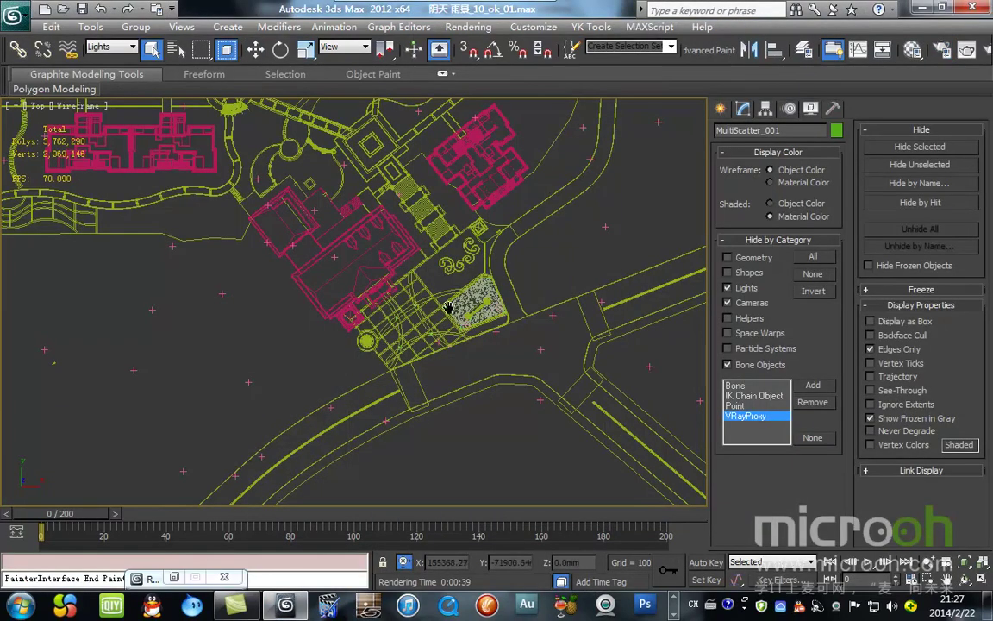
middle_drag(461, 310, 399, 317)
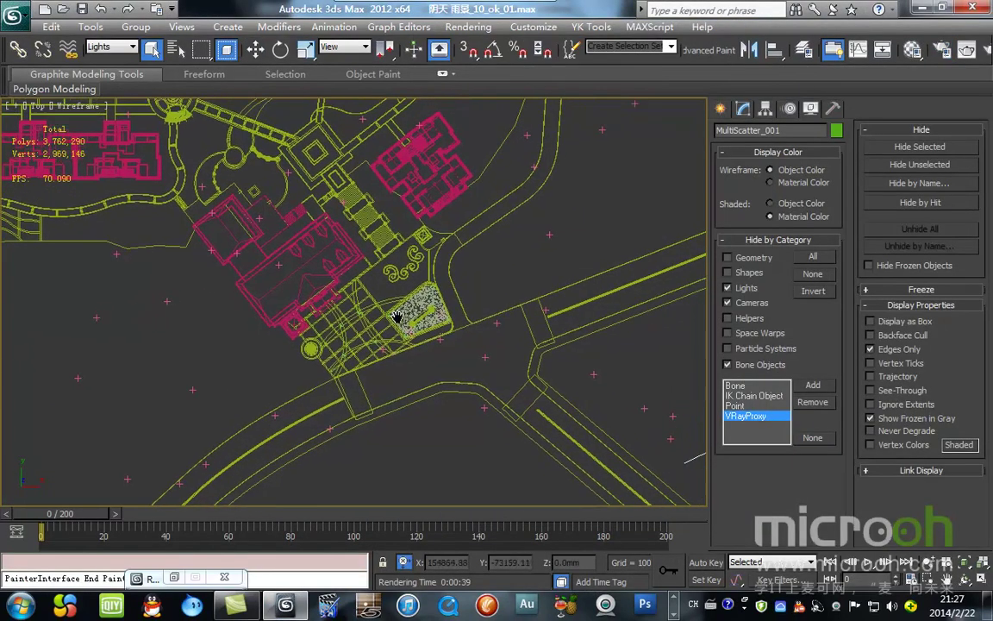
Step: Display the Forces category of space warps among the objects available for creation
click(720, 107)
click(819, 135)
click(806, 156)
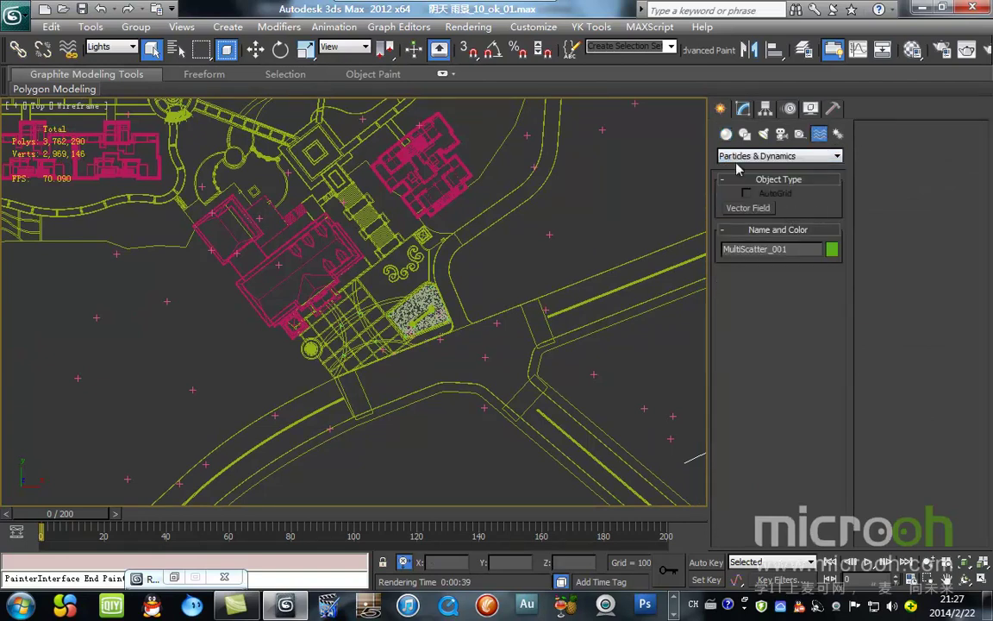
click(829, 159)
click(781, 168)
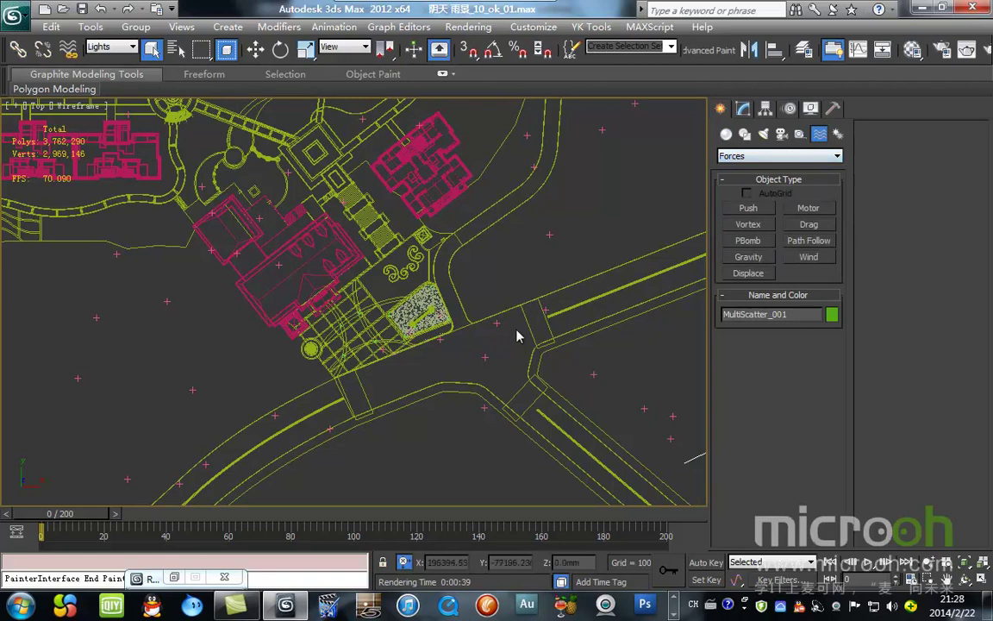
Step: Set the selection filter to All object types
mouse_move(492, 262)
middle_down()
mouse_move(436, 262)
mouse_move(436, 284)
middle_up()
scroll(483, 321, up, 2)
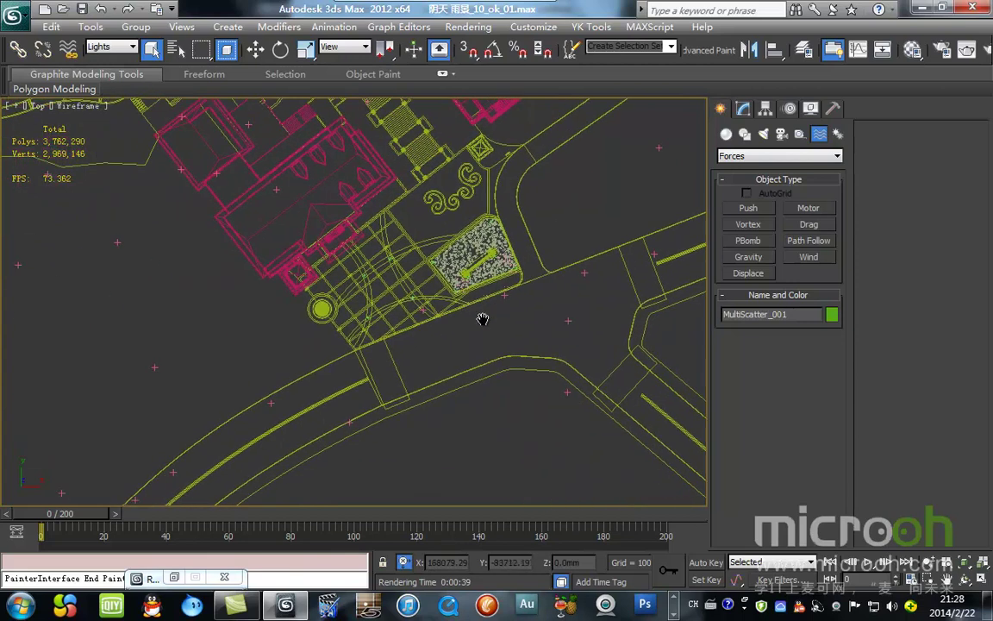
click(130, 47)
click(102, 56)
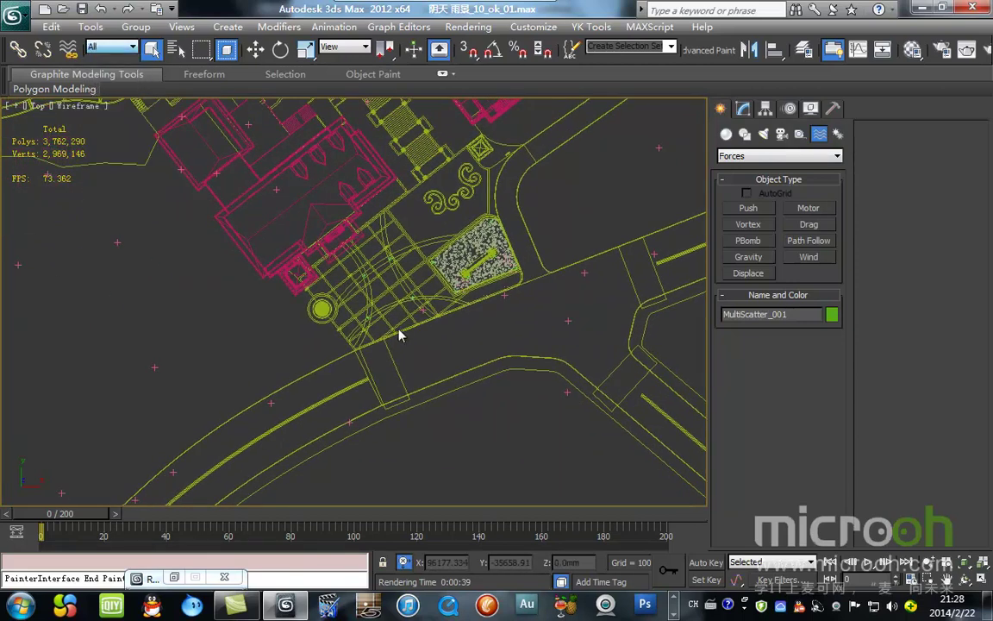
Step: Examine the road beside the plaza in shaded display in the Top view, and return to wireframe
scroll(441, 405, up, 2)
scroll(458, 359, up, 2)
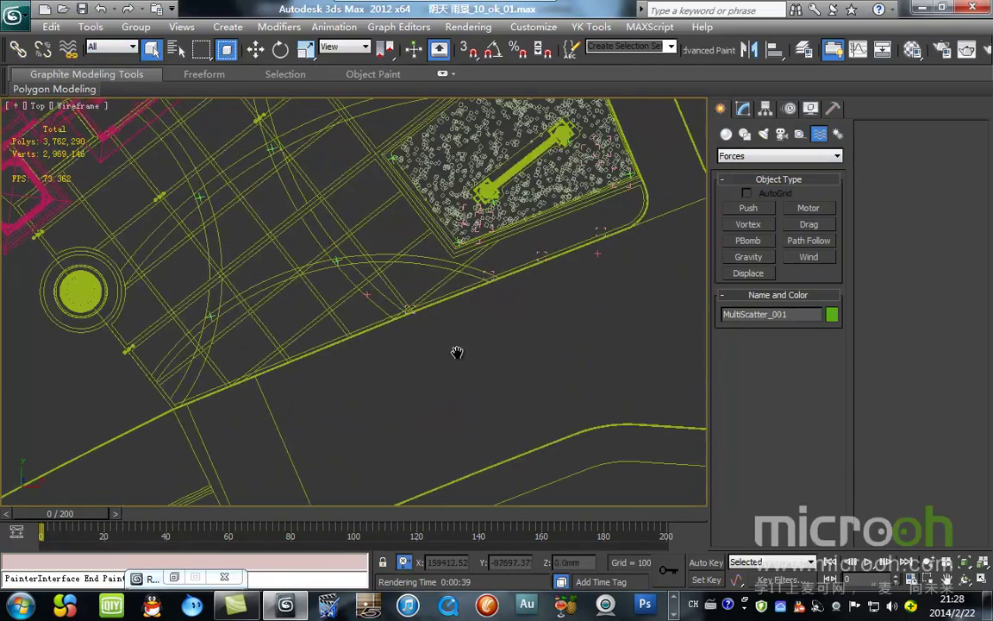
key(F3)
middle_drag(524, 369, 392, 375)
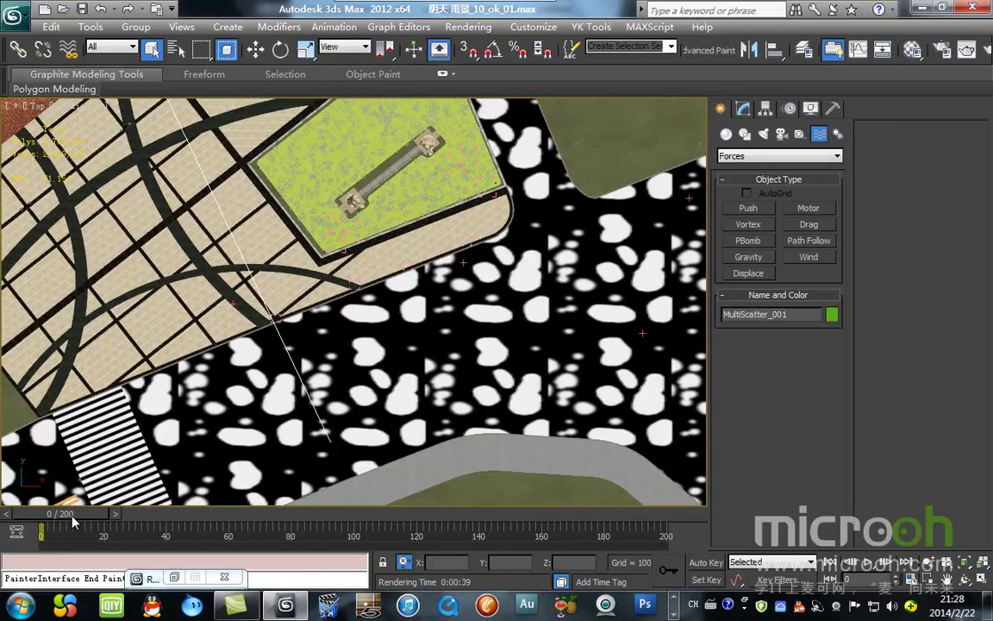
mouse_move(73, 516)
mouse_down()
mouse_move(706, 516)
mouse_move(31, 515)
mouse_up()
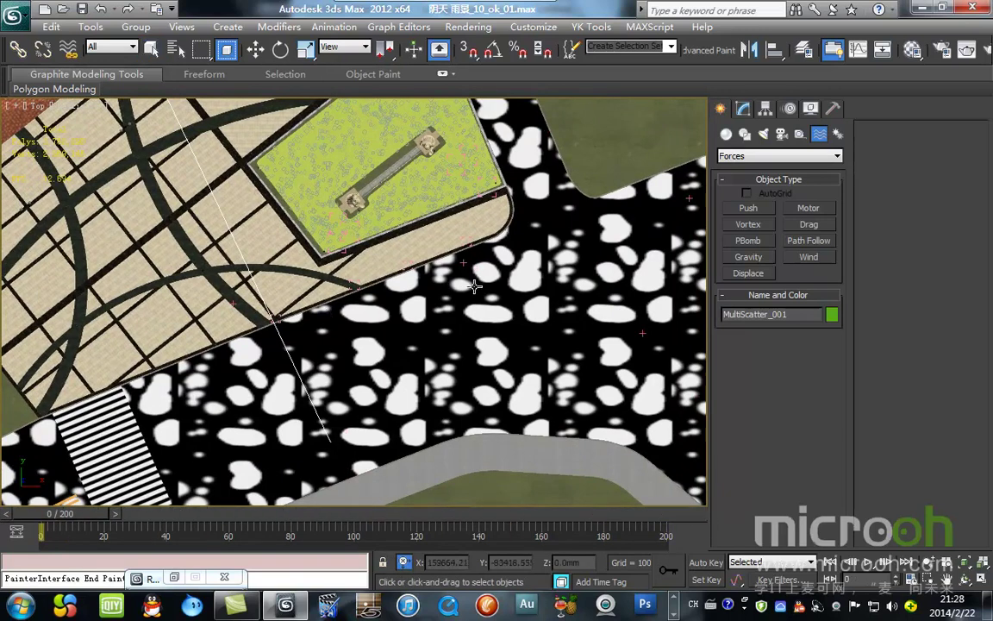
middle_drag(474, 286, 617, 259)
scroll(472, 286, down, 2)
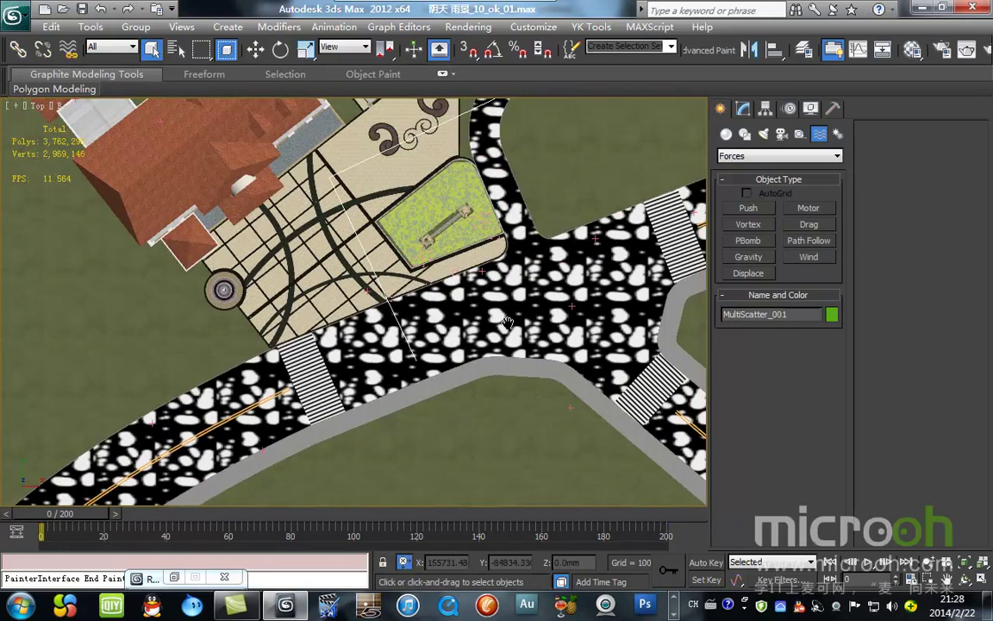
middle_drag(489, 317, 471, 326)
key(F3)
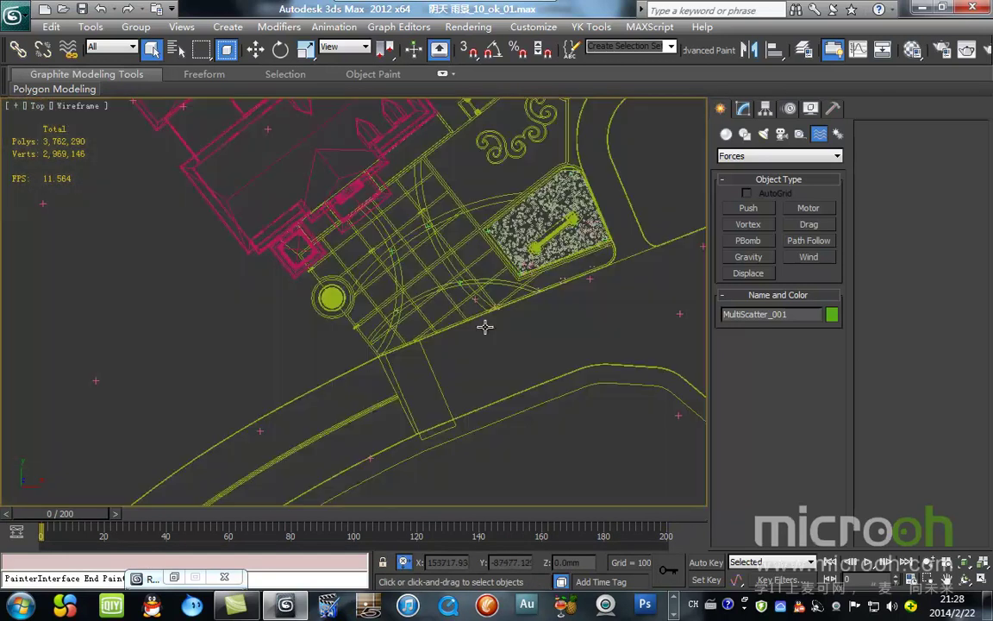
Step: Merge all the people models from ren+.max in the 配景 folder into the scene
click(17, 17)
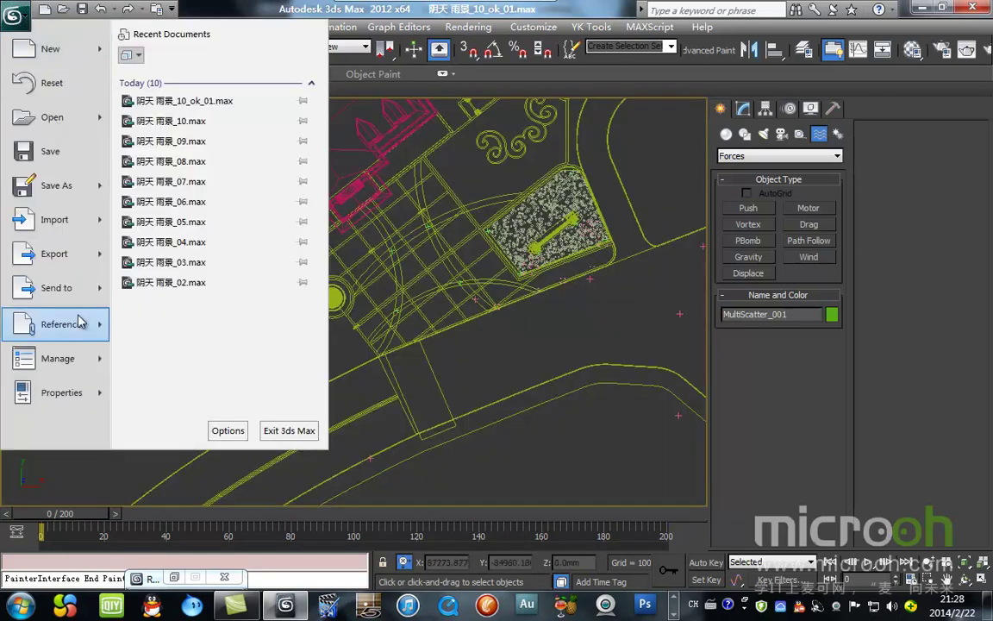
mouse_move(83, 224)
click(194, 129)
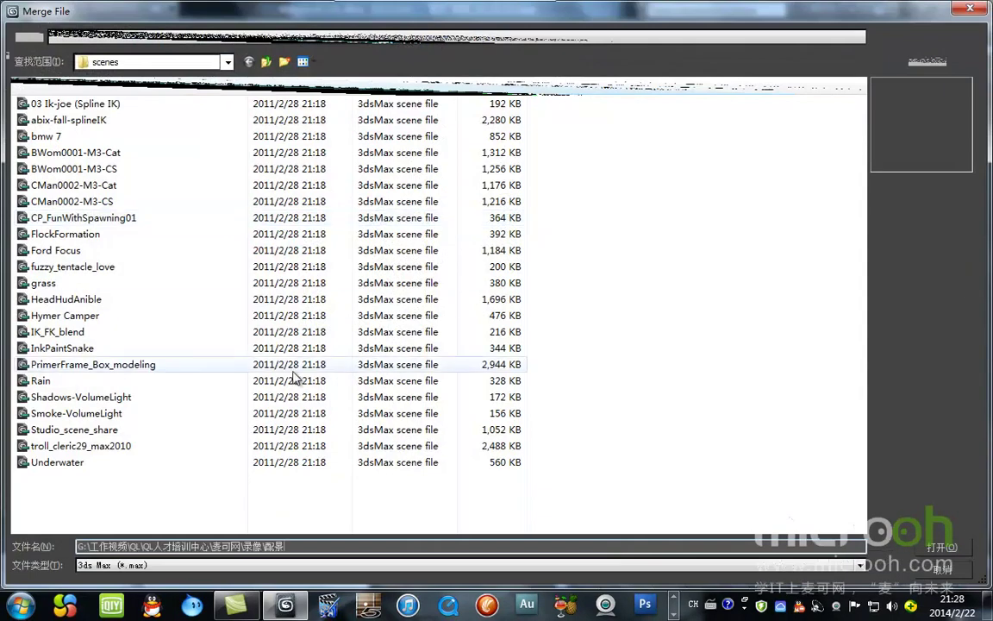
key(Return)
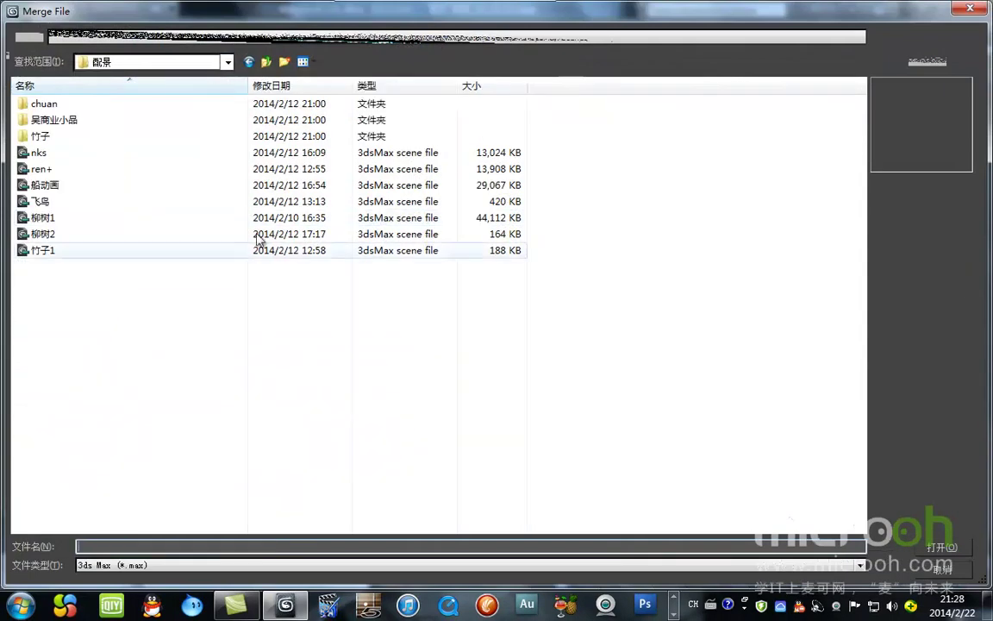
double_click(73, 174)
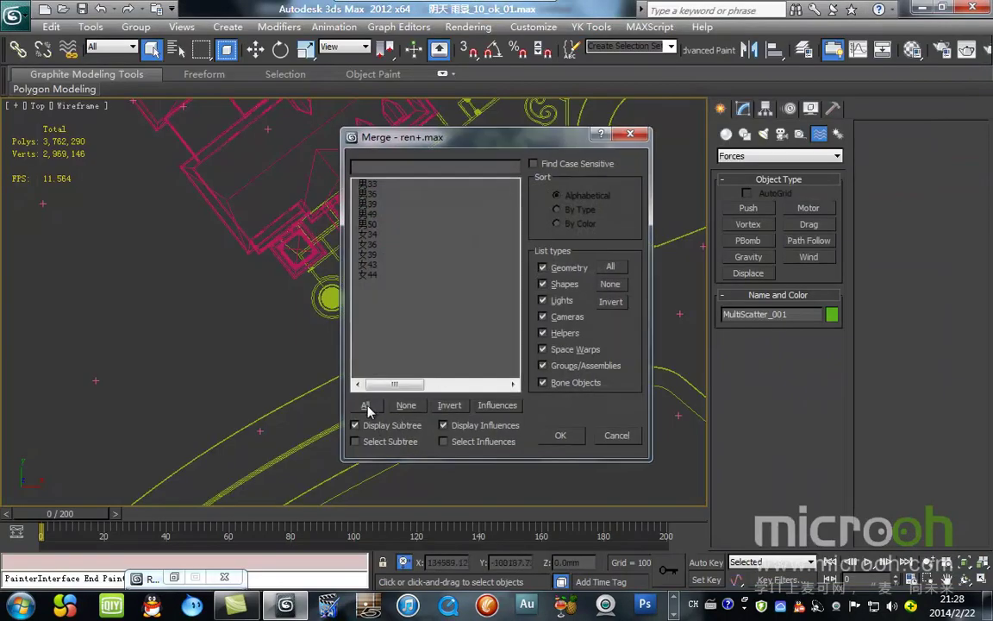
click(365, 405)
click(556, 435)
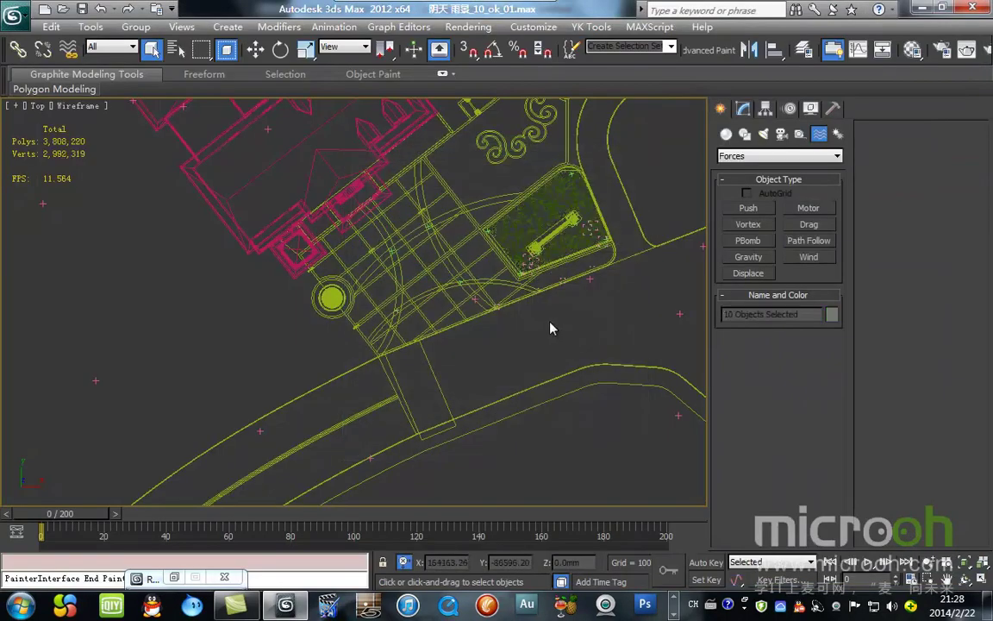
Step: Isolate the merged people and orbit to an orthographic view of the whole group
scroll(544, 325, down, 3)
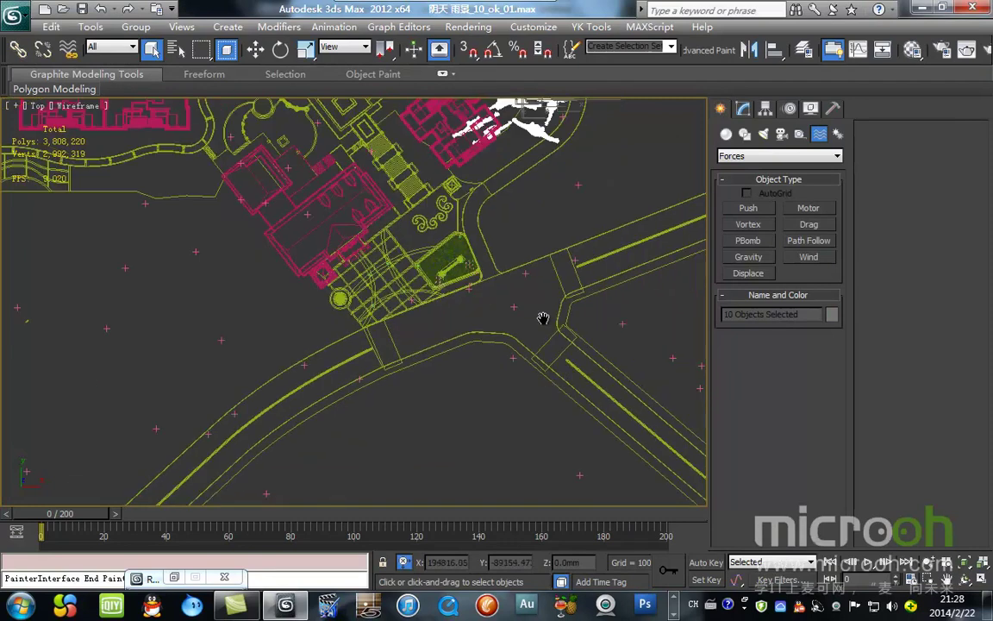
key(alt+q)
scroll(488, 287, down, 3)
alt+middle_drag(376, 304, 449, 240)
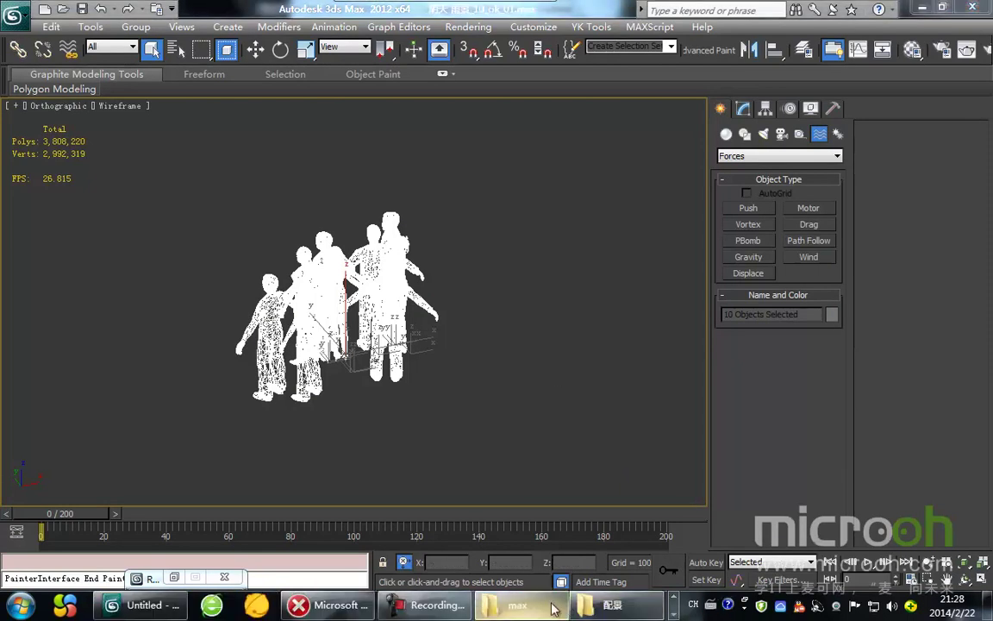
Step: Find ren+ in the 配景 folder in Explorer, select the folder's full path, and return to the untitled 3ds Max scene
click(535, 606)
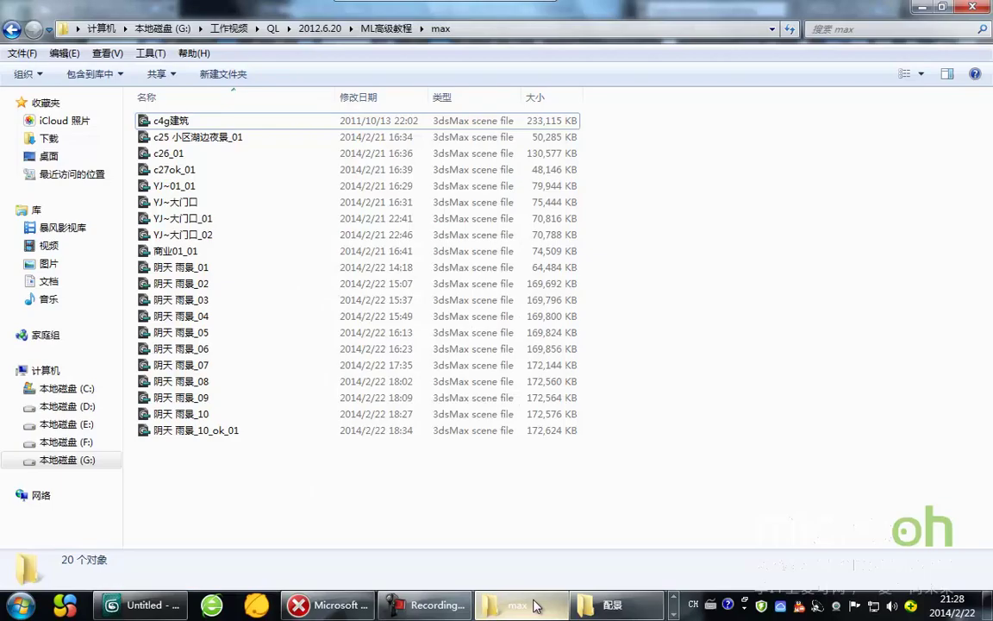
click(612, 604)
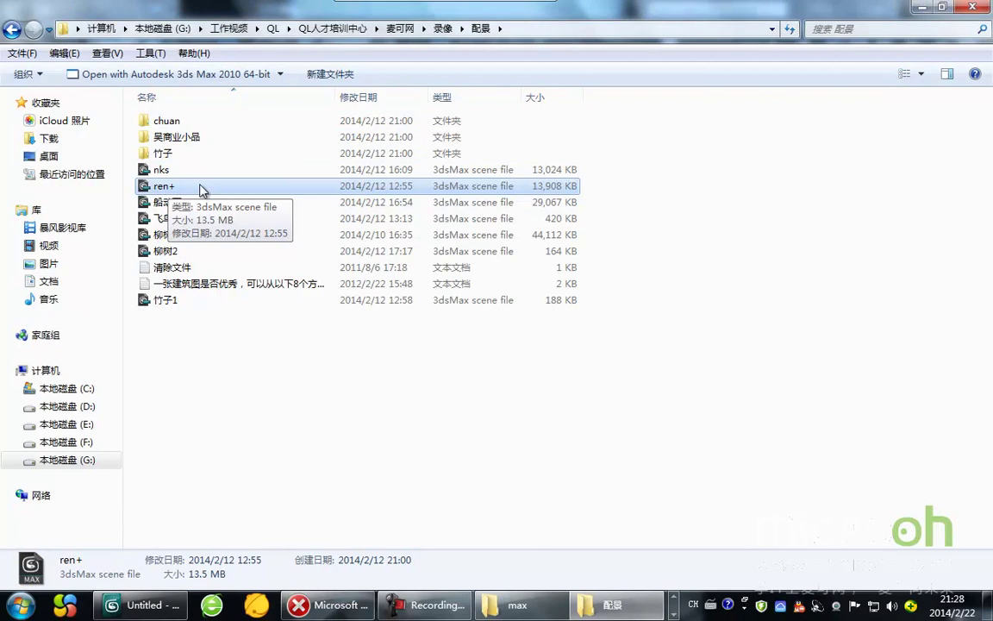
mouse_move(551, 2)
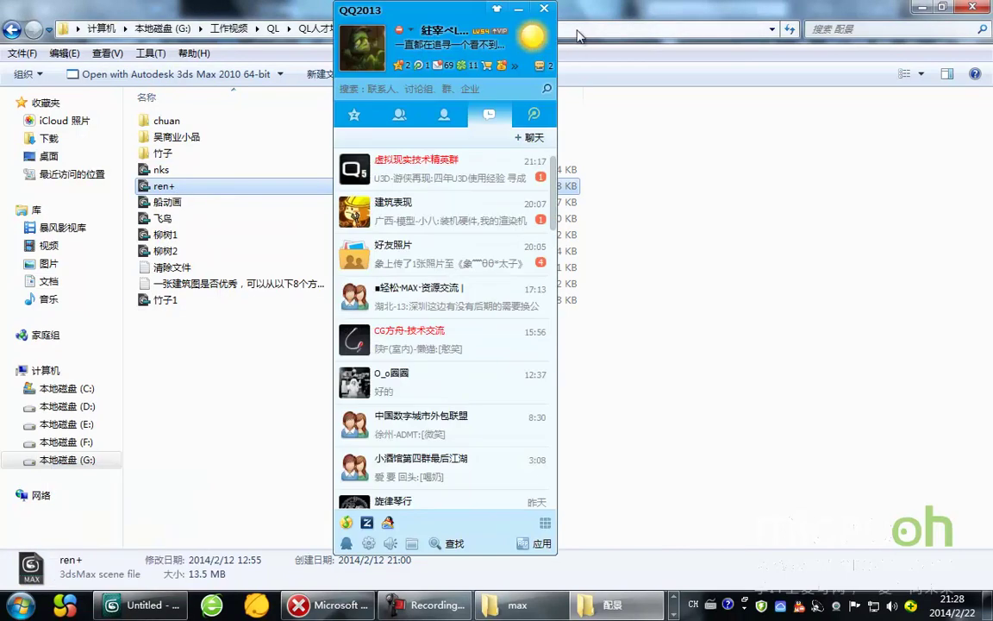
click(578, 29)
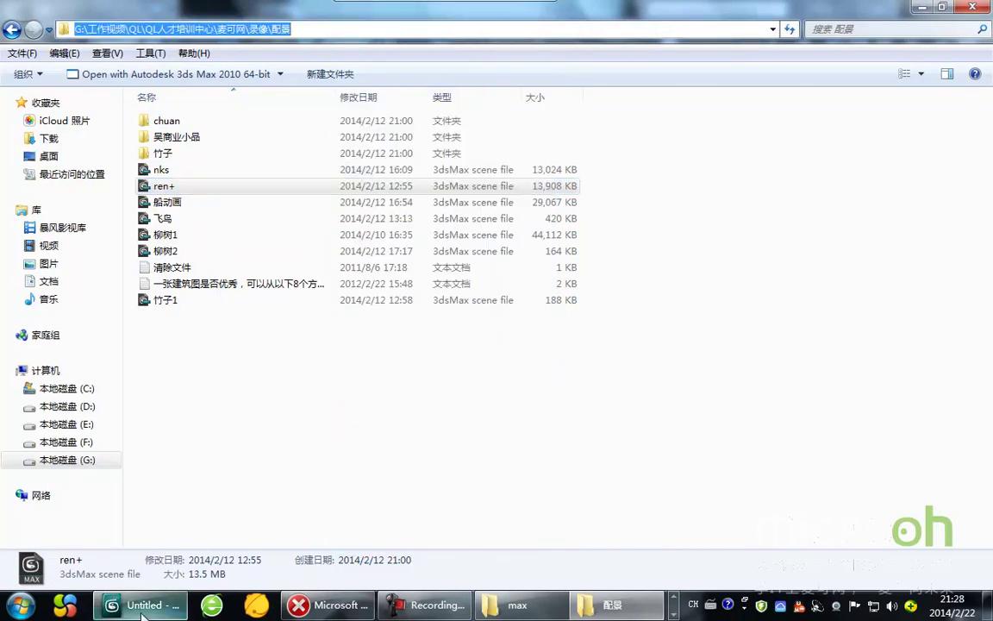
key(alt+Tab)
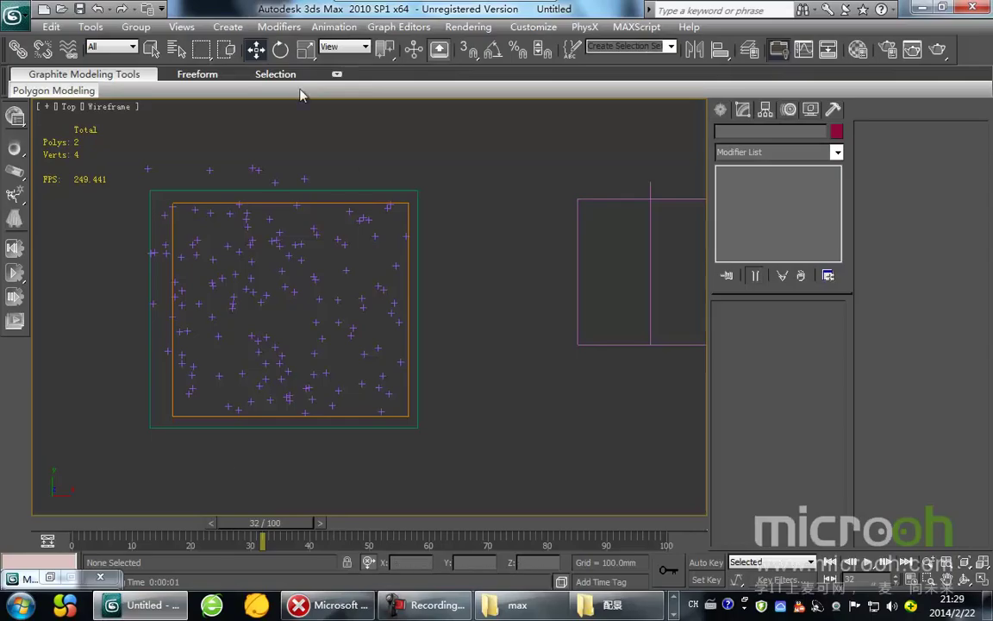
Step: Try to open ren+.max from the 配景 folder in 3ds Max 2010 in place of the untitled test scene
click(15, 19)
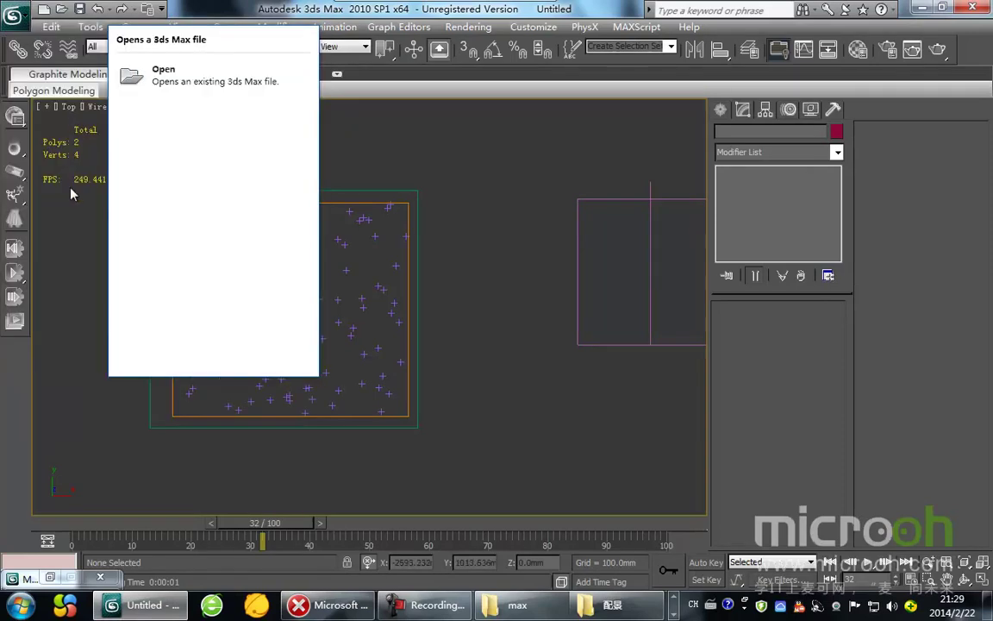
click(16, 19)
click(16, 19)
click(51, 117)
click(534, 362)
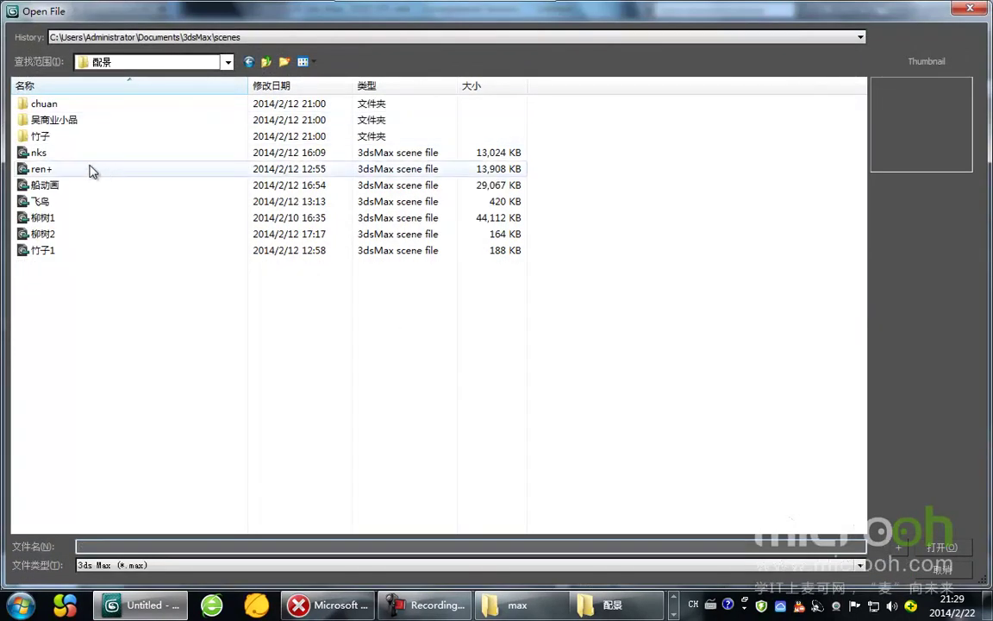
click(85, 172)
double_click(85, 172)
click(638, 362)
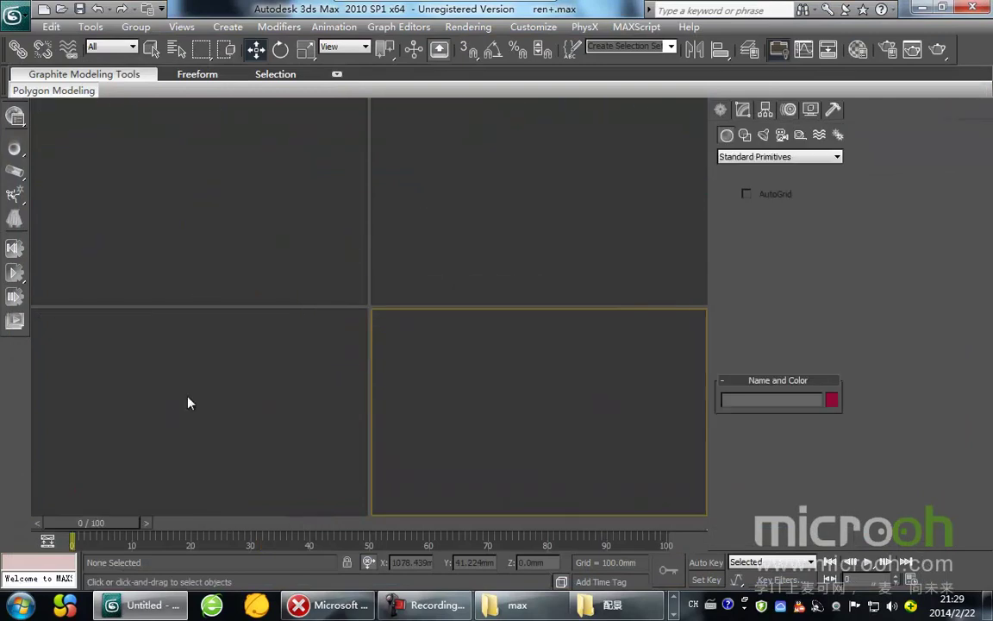
Step: Minimize the open windows and launch Autodesk 3ds Max 2012 from the desktop
click(921, 6)
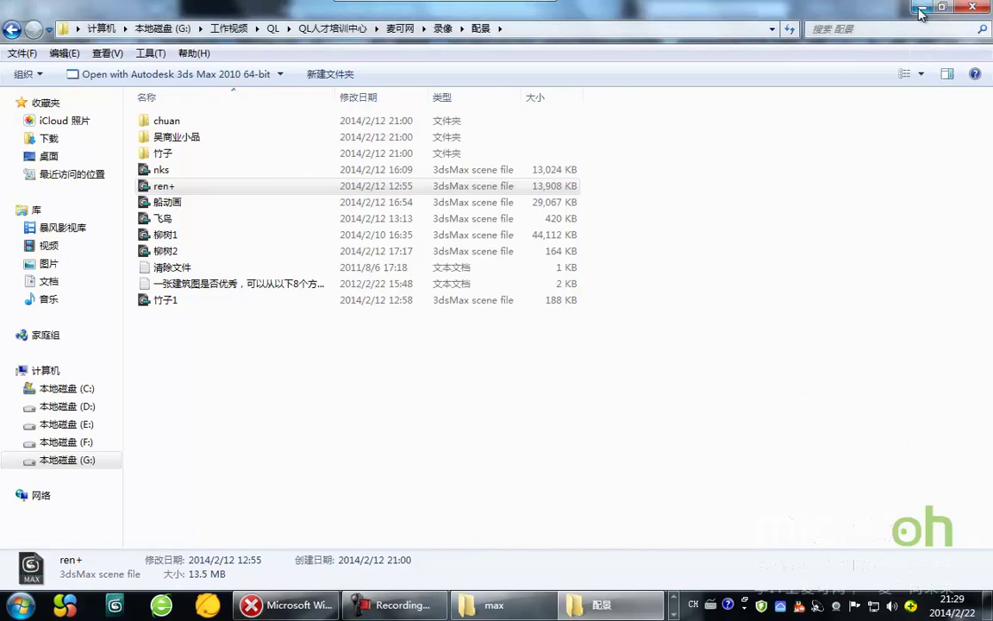
click(921, 9)
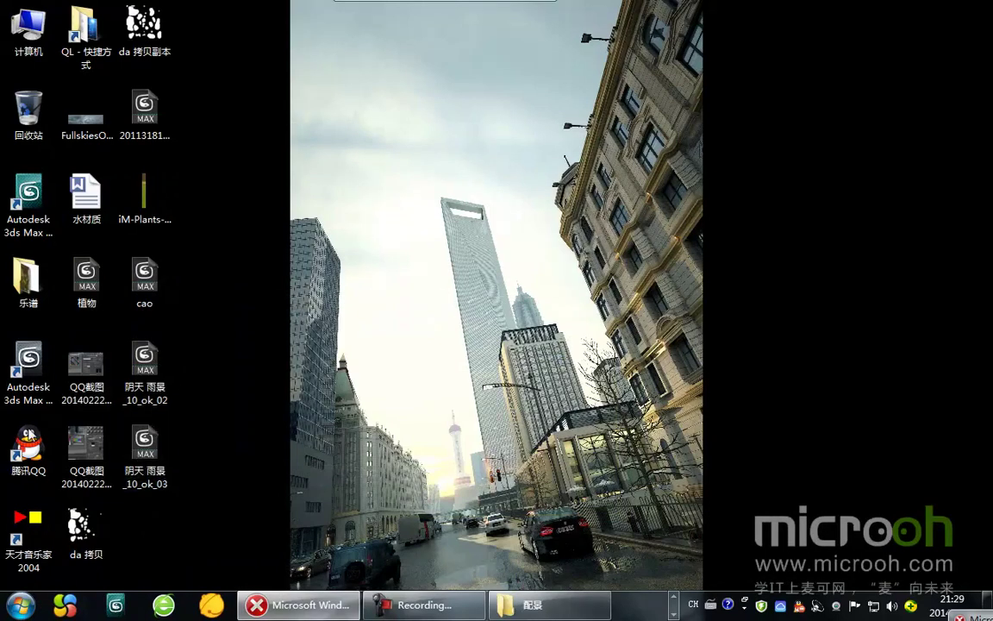
double_click(29, 362)
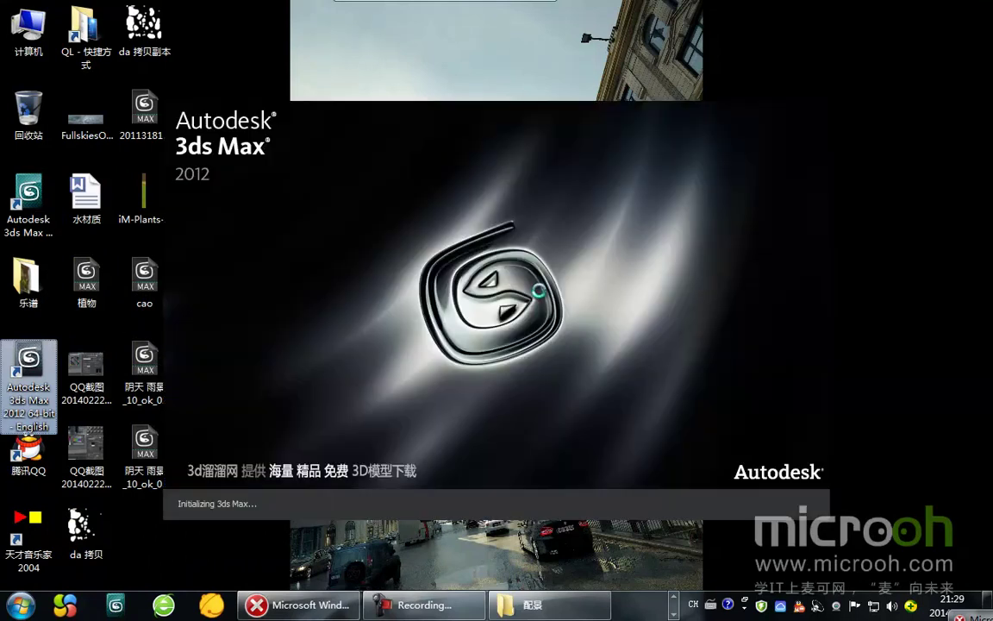
click(658, 369)
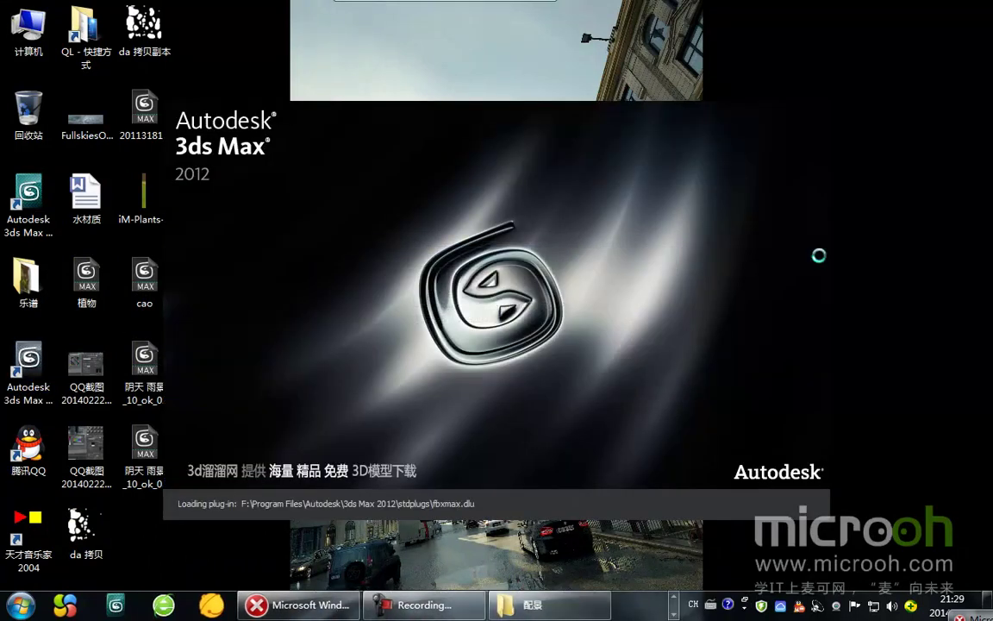
right_click(503, 14)
click(617, 68)
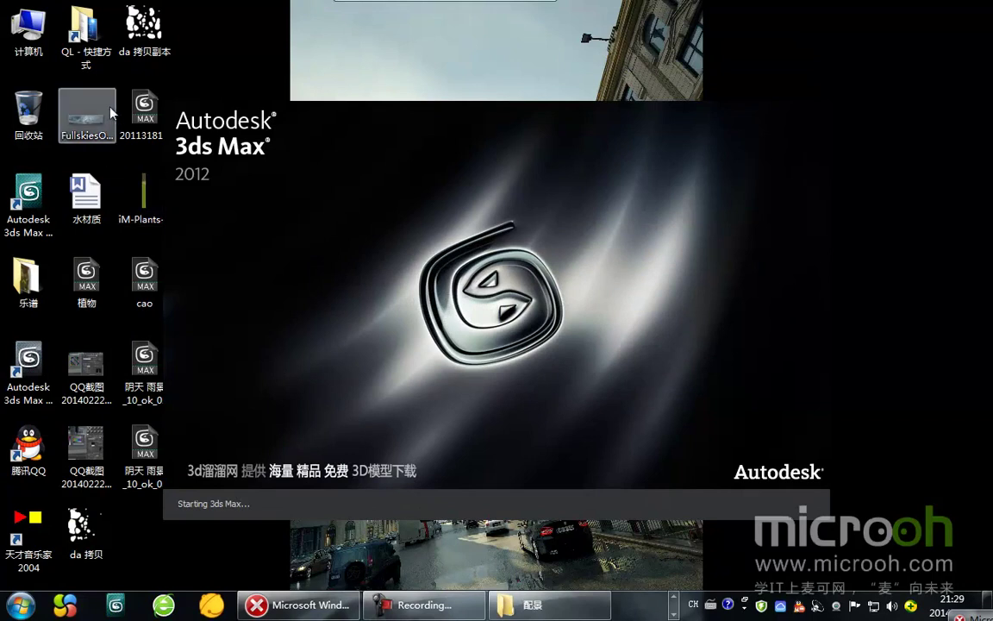
Step: Browse in Explorer from the QL shortcut to 软件\动画测试\上机\古建\maps, select the folder's full path, and minimize the window
double_click(84, 30)
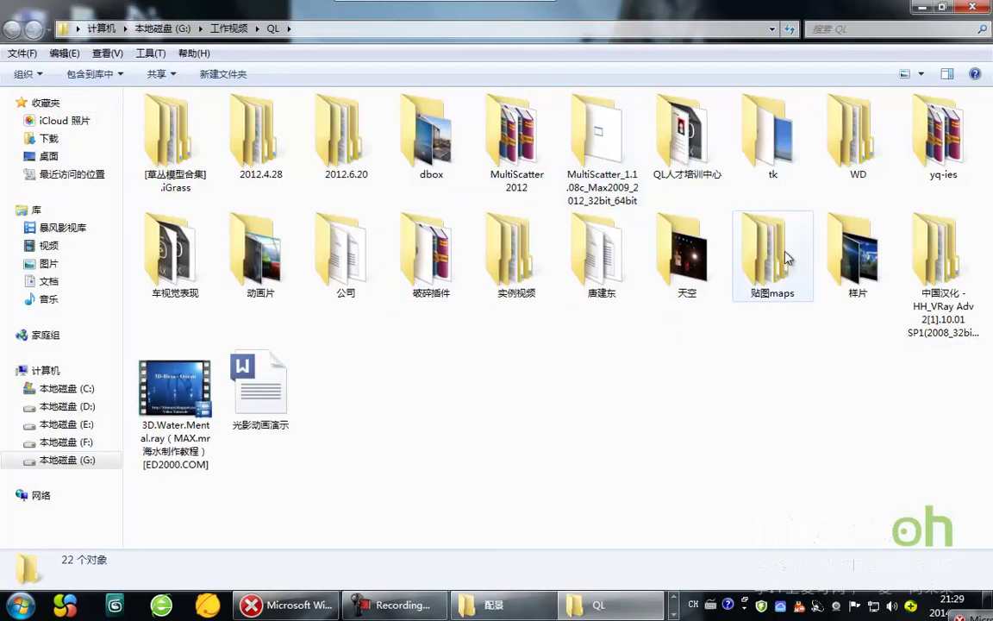
double_click(670, 112)
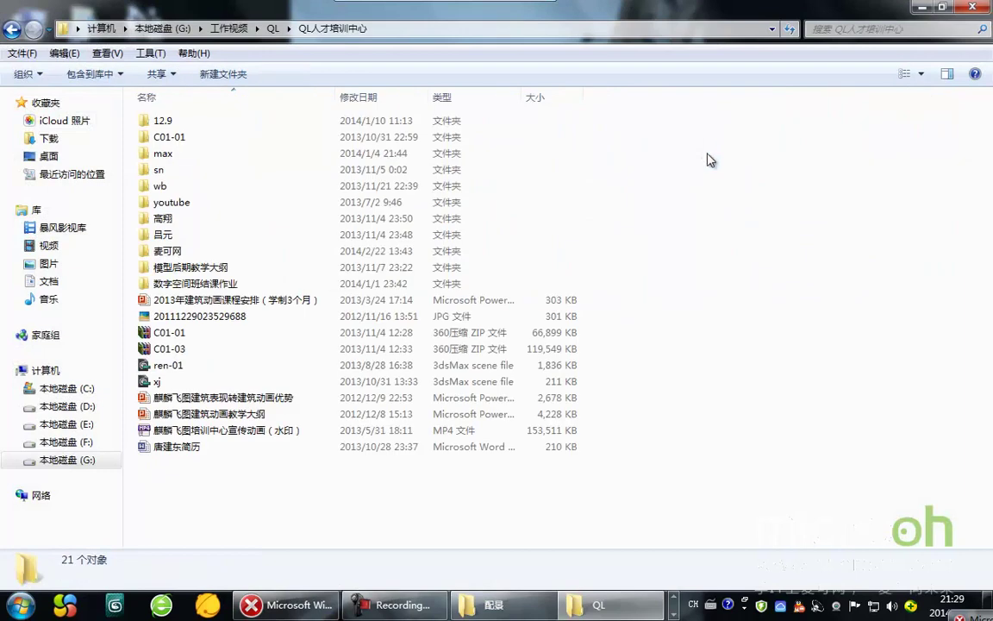
double_click(180, 255)
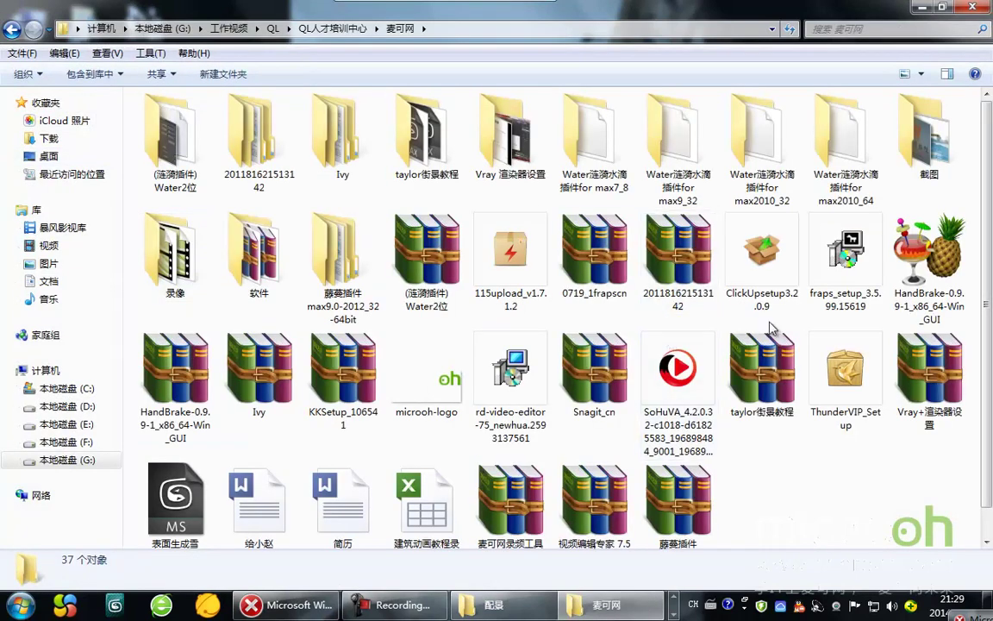
double_click(257, 252)
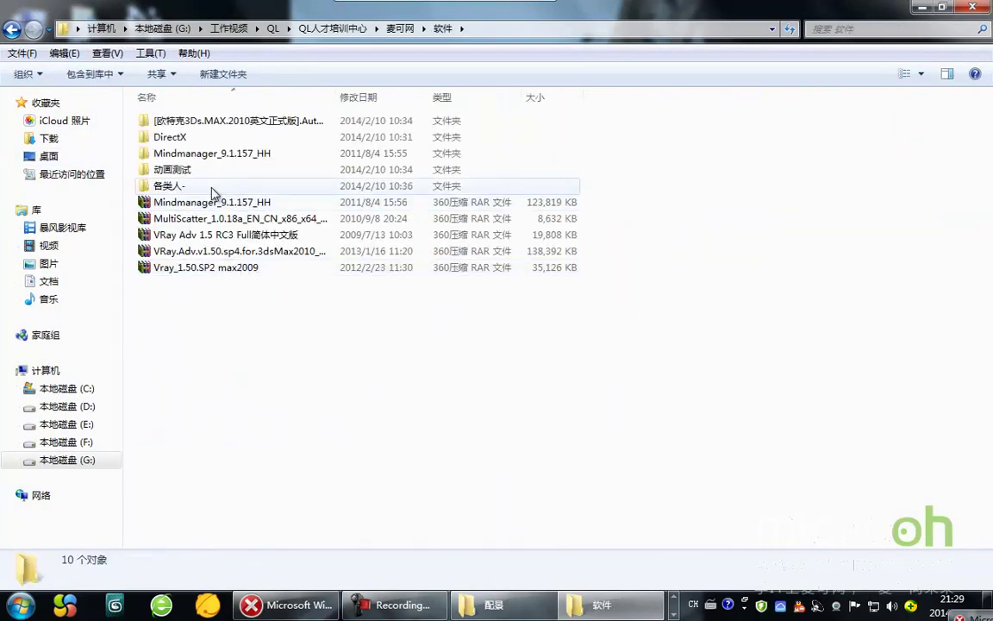
double_click(185, 169)
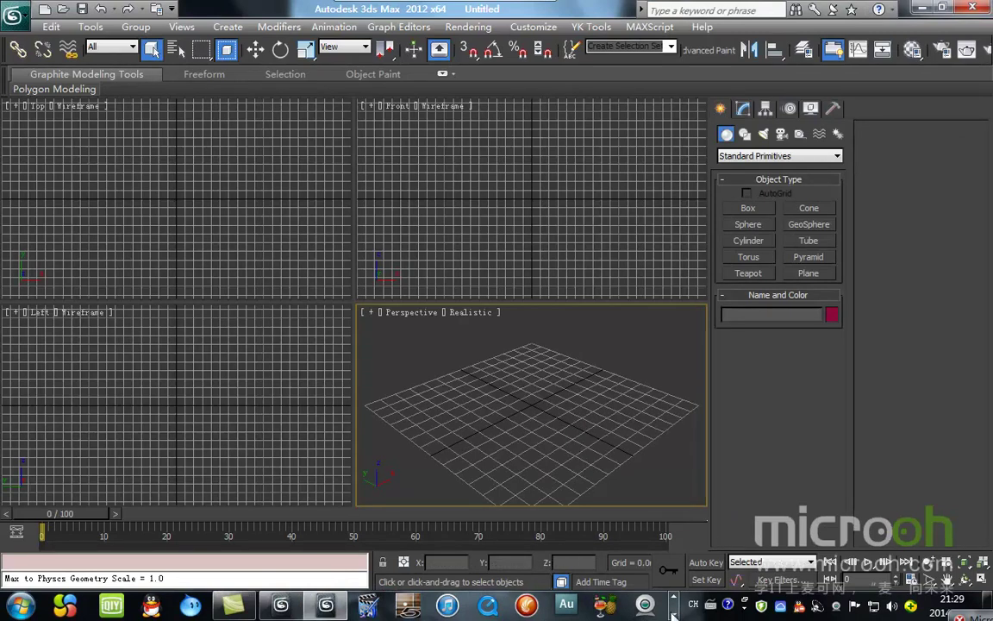
click(924, 7)
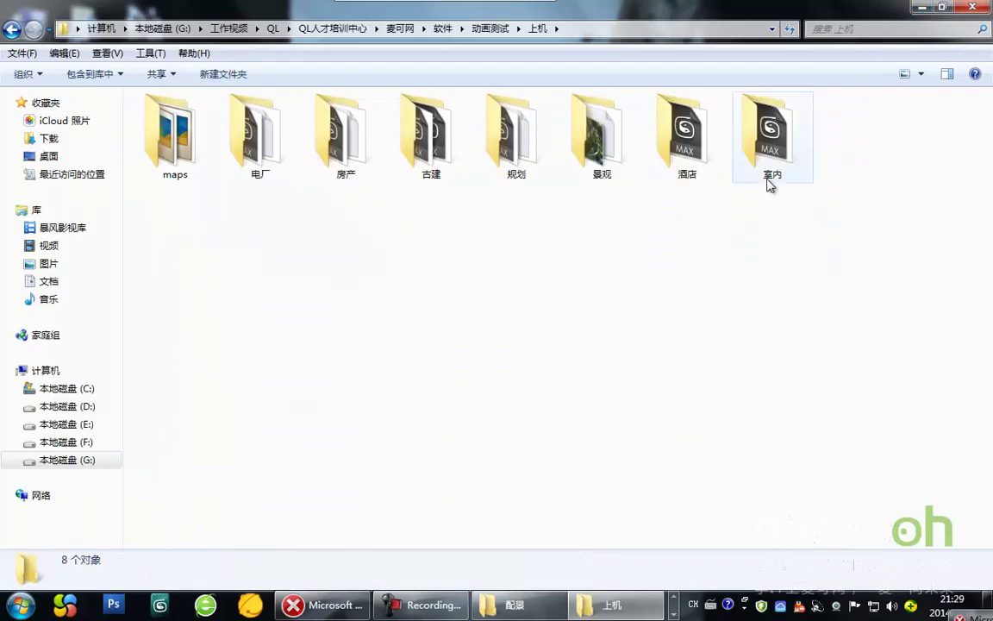
double_click(423, 116)
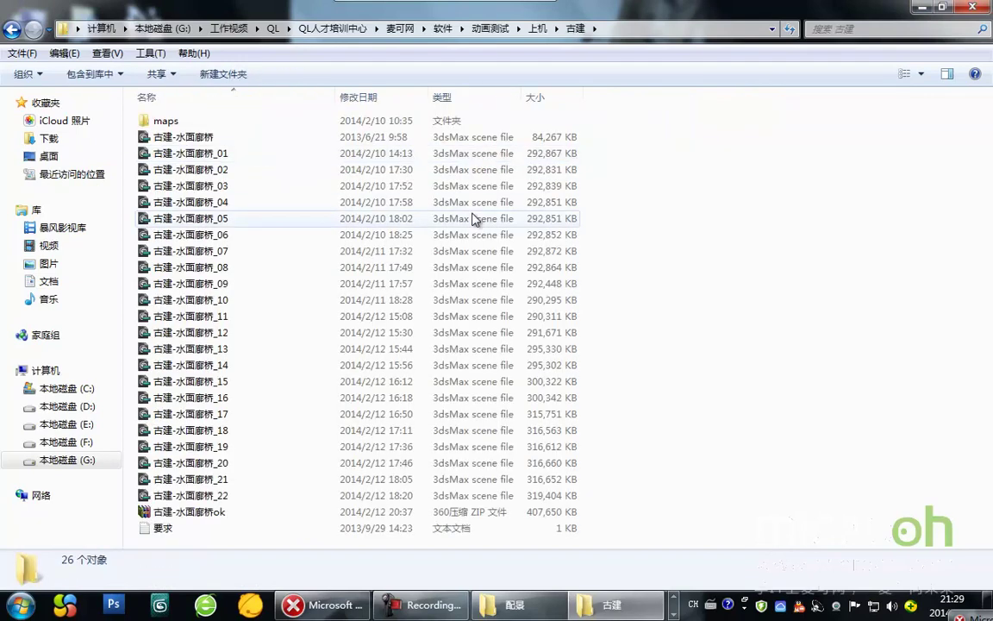
double_click(221, 121)
click(702, 30)
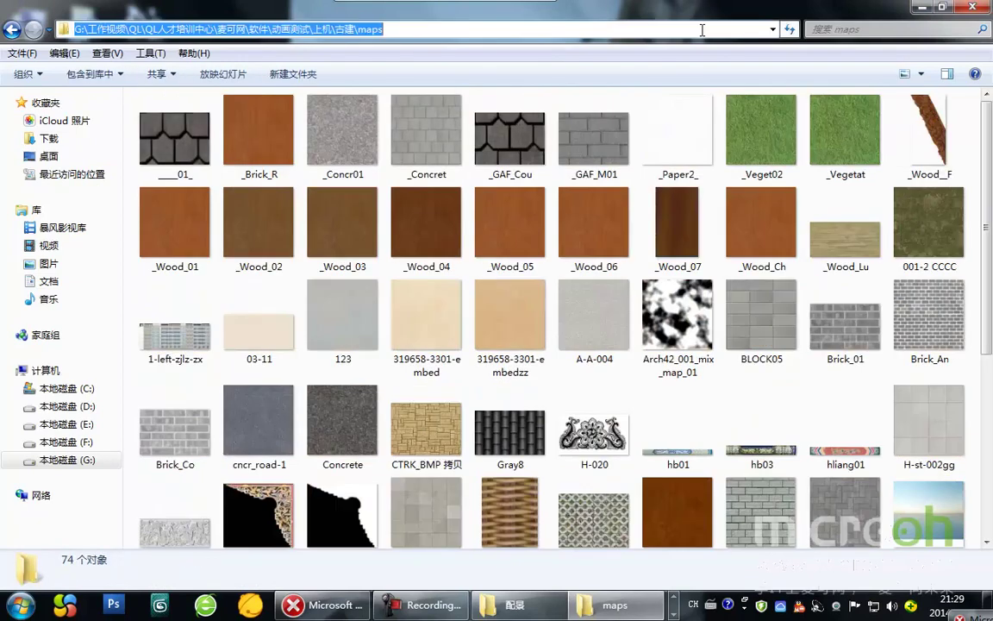
click(917, 7)
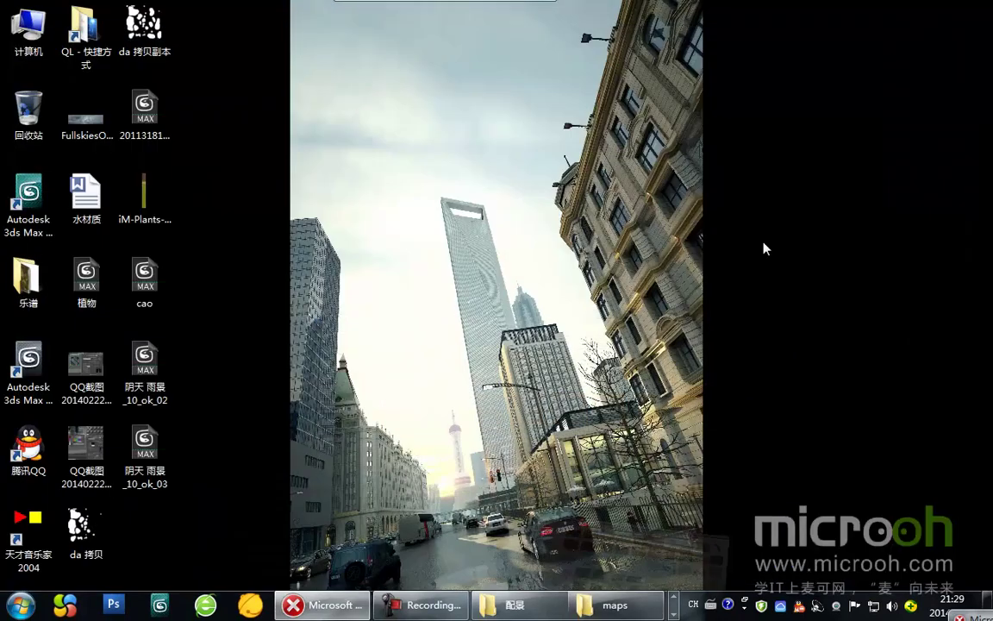
Step: Switch to the untitled 3ds Max 2012 scene and open ren+.max from the 配景 folder, adopting the file's gamma and unit settings
click(573, 609)
click(586, 606)
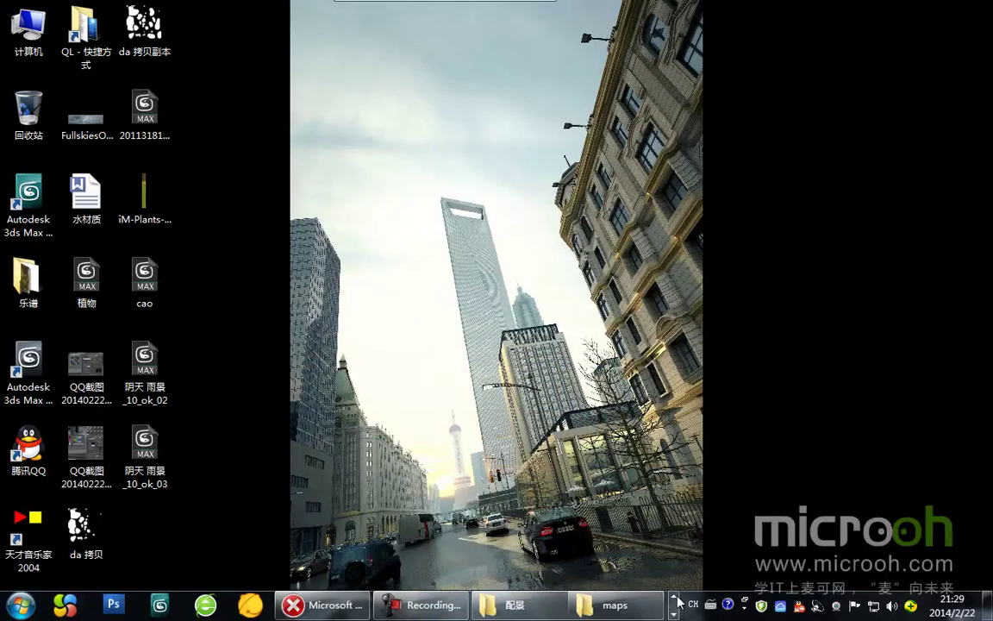
click(675, 597)
mouse_move(278, 610)
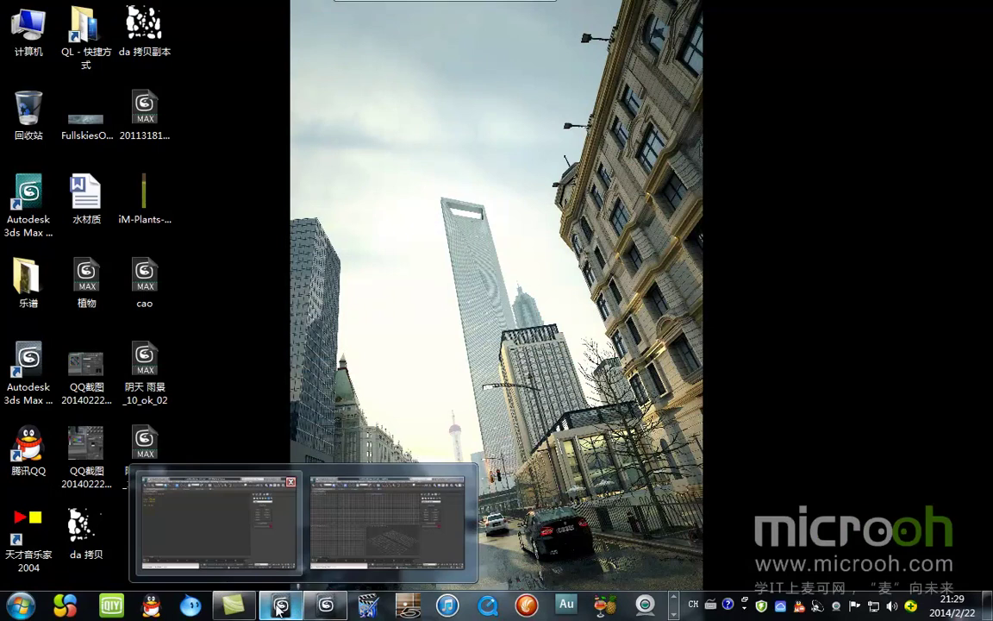
click(359, 498)
click(14, 16)
click(52, 120)
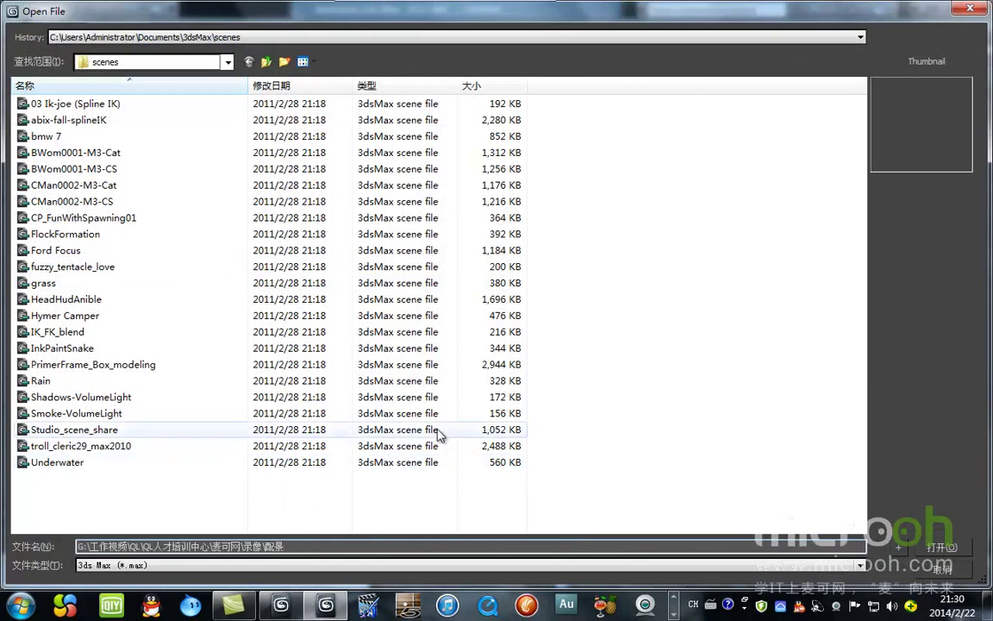
key(Return)
double_click(73, 168)
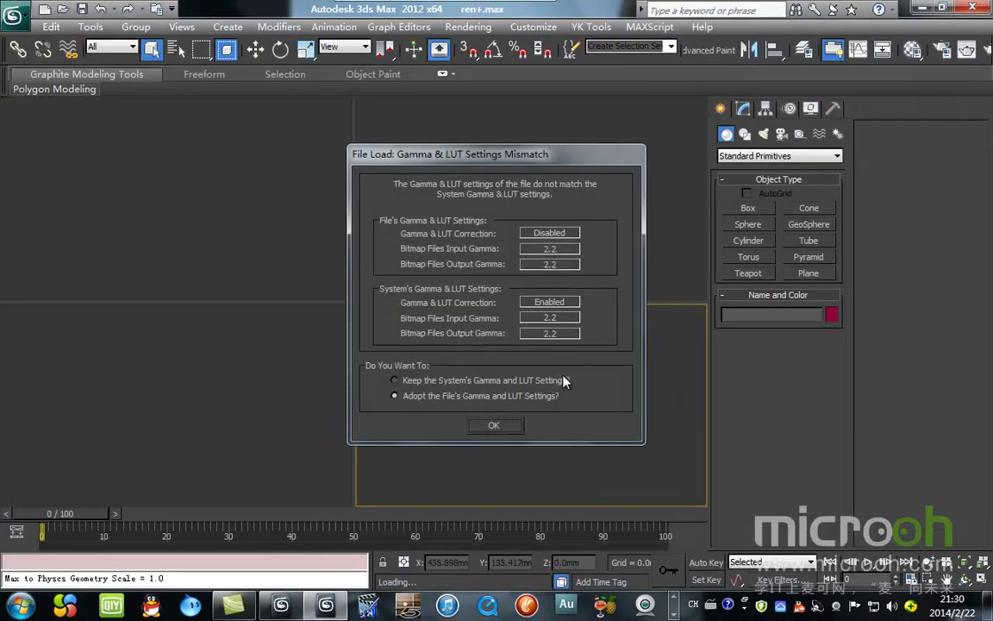
click(495, 425)
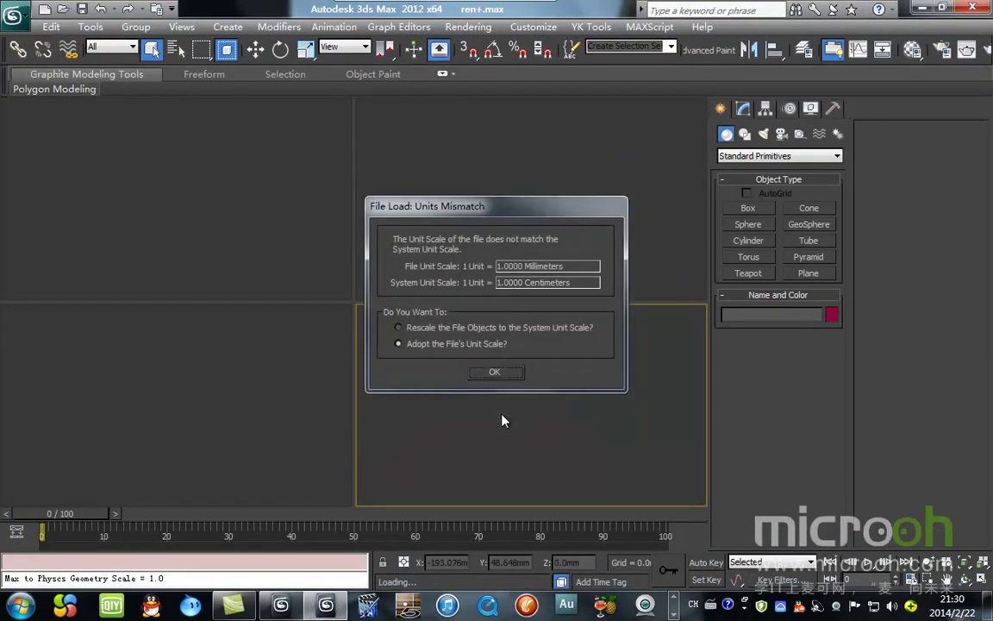
key(Return)
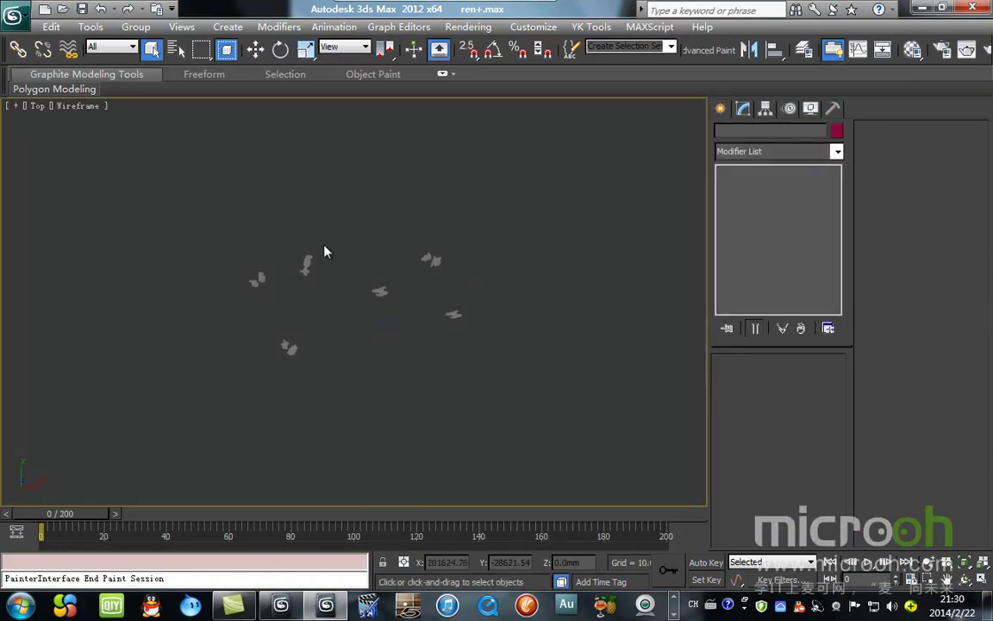
Step: In Asset Tracking, set the path of all the .pc2 animation files to G:\工作视频\QL\QL人才培训中心\麦可网\录像\配景
key(shift+t)
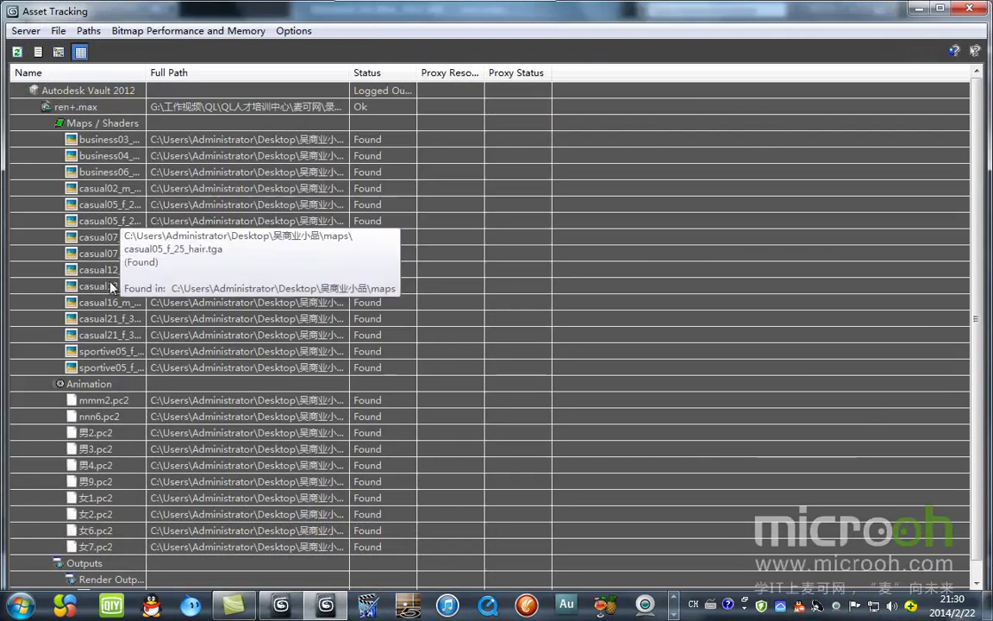
click(108, 402)
shift+click(99, 547)
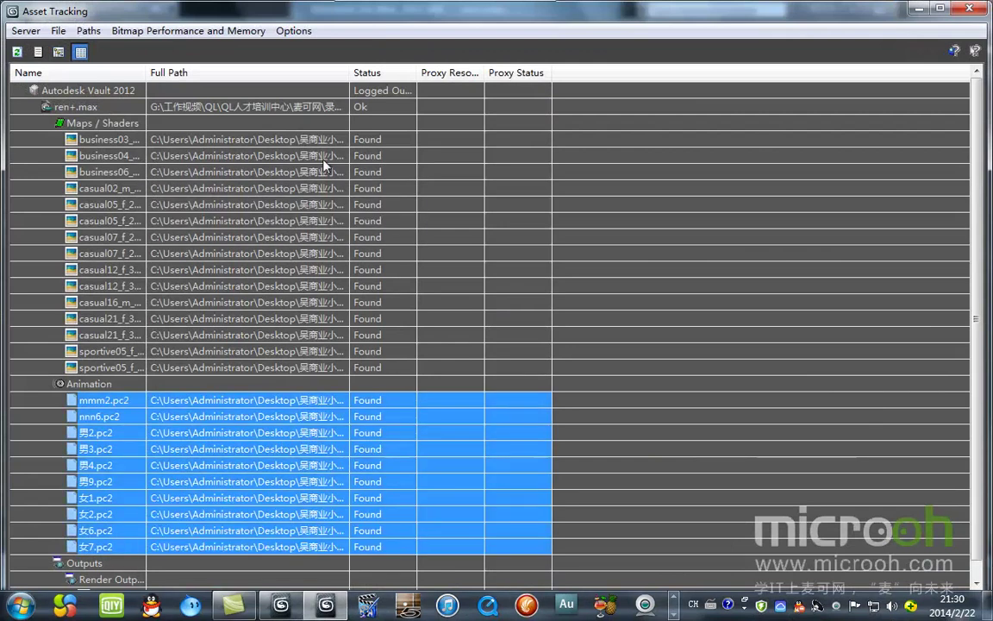
click(88, 31)
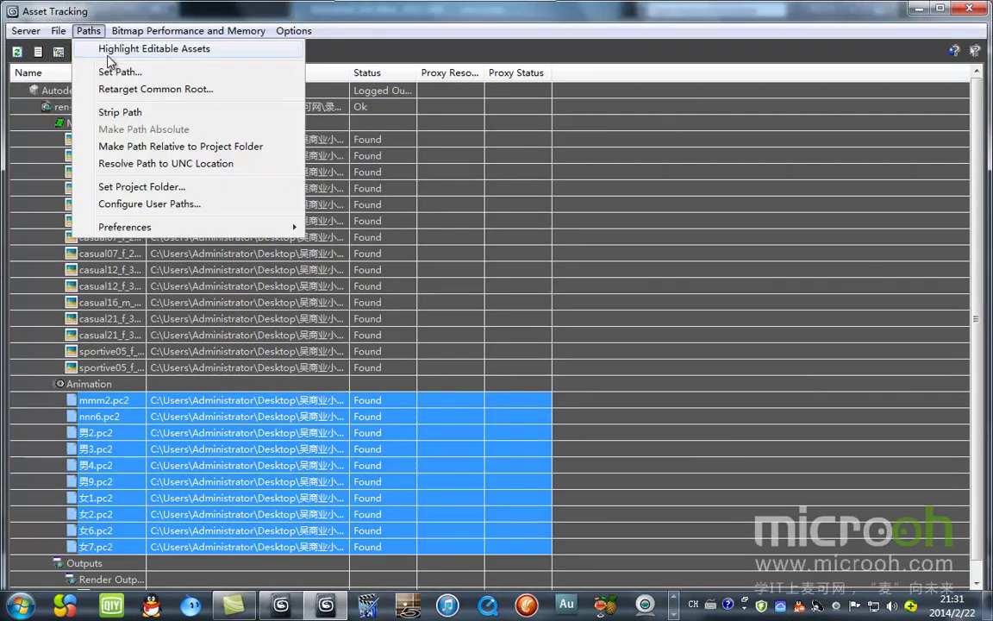
click(152, 72)
text(G:\工作视频\QL\QL人才培训中心\麦可网\录像\配景)
click(819, 434)
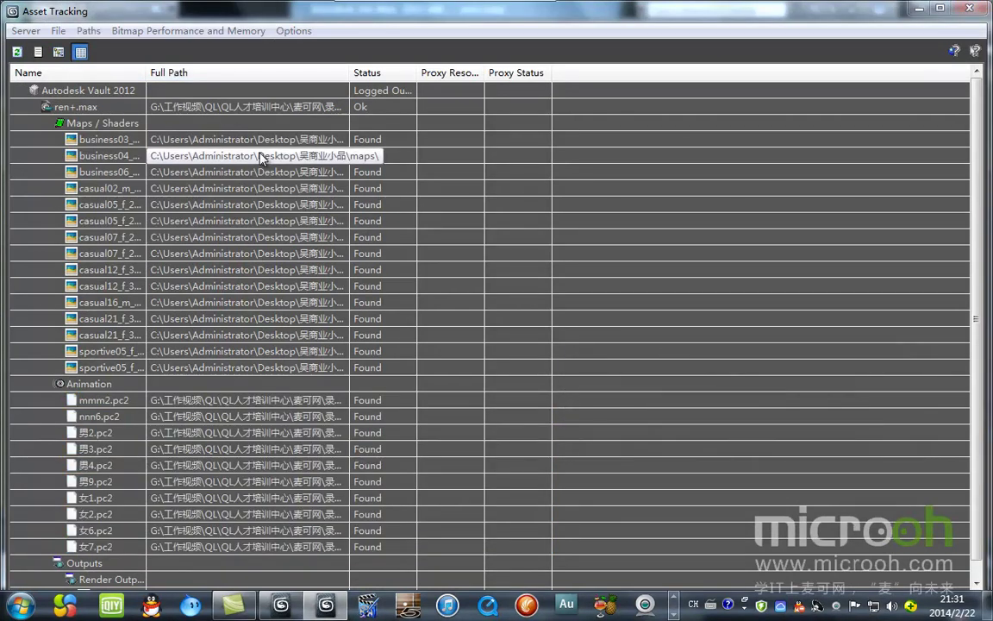
Step: Select the full path of the 古建\maps folder in Explorer again and return to Asset Tracking
click(676, 593)
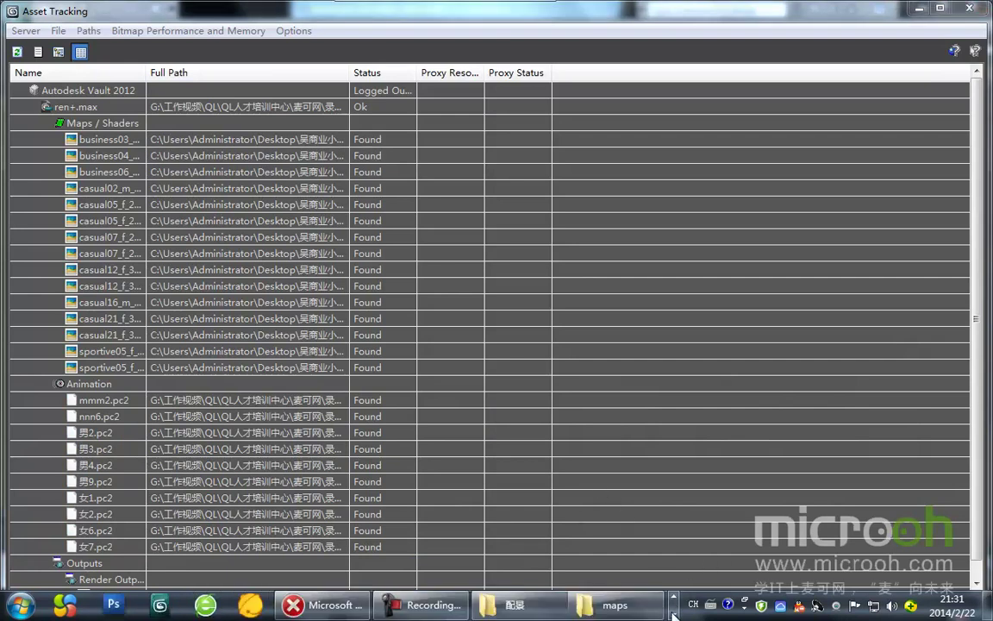
click(608, 604)
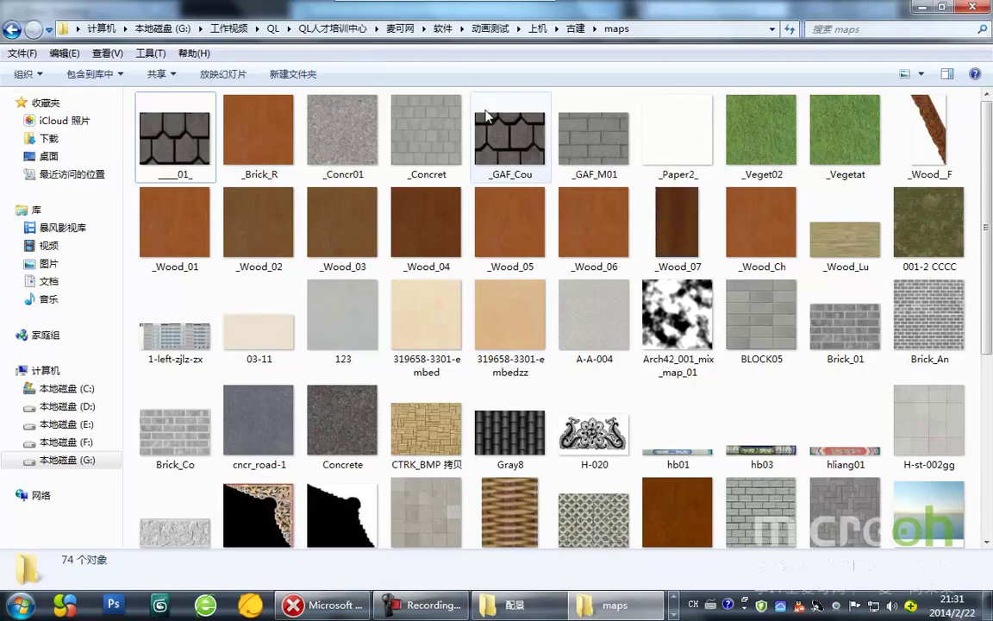
click(684, 29)
click(921, 9)
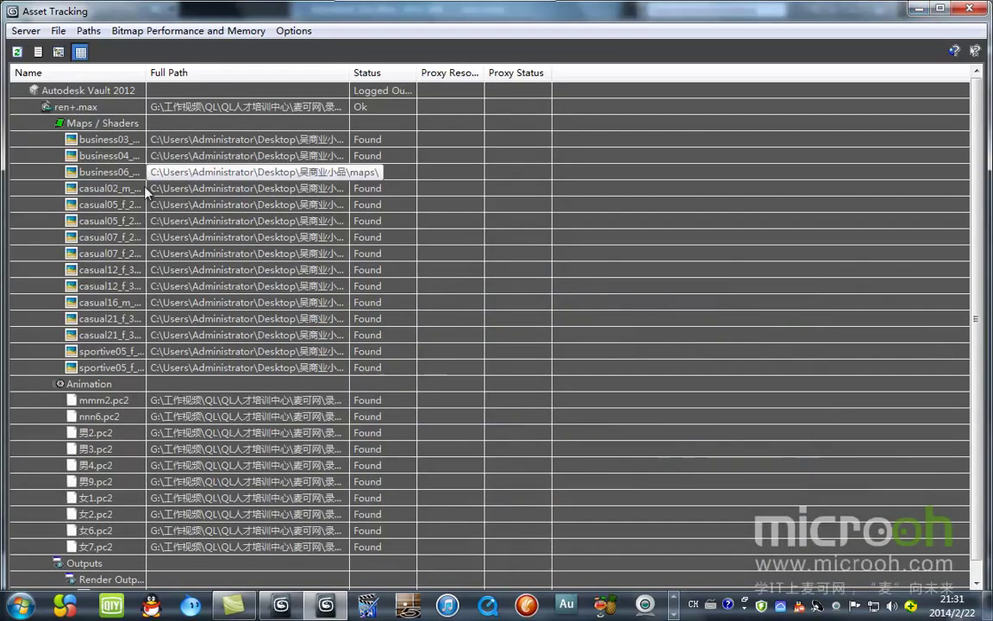
Step: Set the path of all bitmaps and .pc2 files to G:\工作视频\QL\QL人才培训中心\麦可网\软件\动画测试\上机\古建\maps
click(111, 139)
shift+click(112, 367)
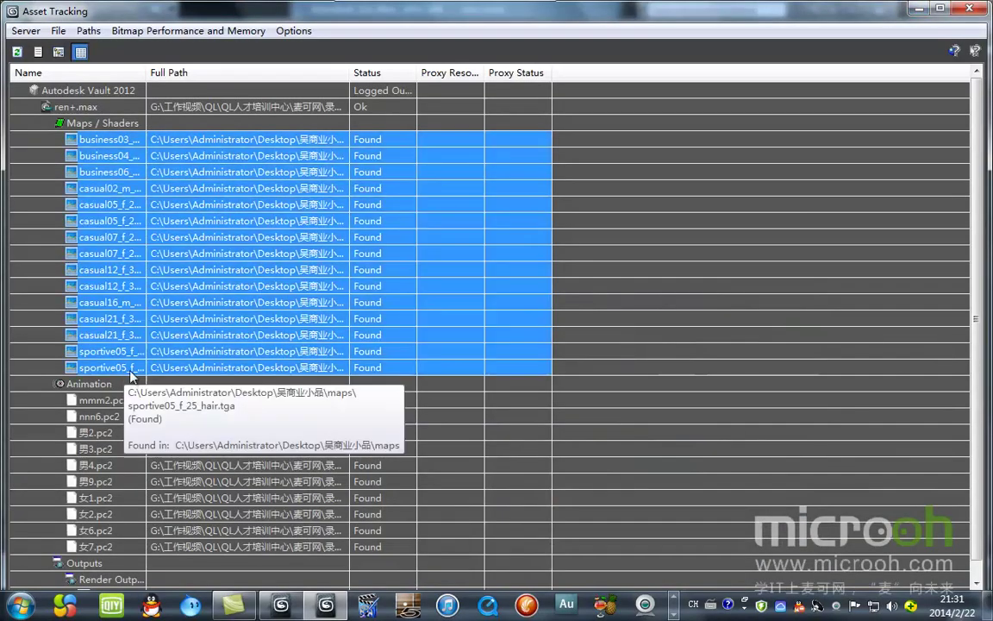
shift+click(98, 400)
shift+click(99, 417)
shift+click(99, 433)
shift+click(99, 448)
shift+click(99, 465)
shift+click(99, 480)
ctrl+click(101, 502)
ctrl+click(100, 515)
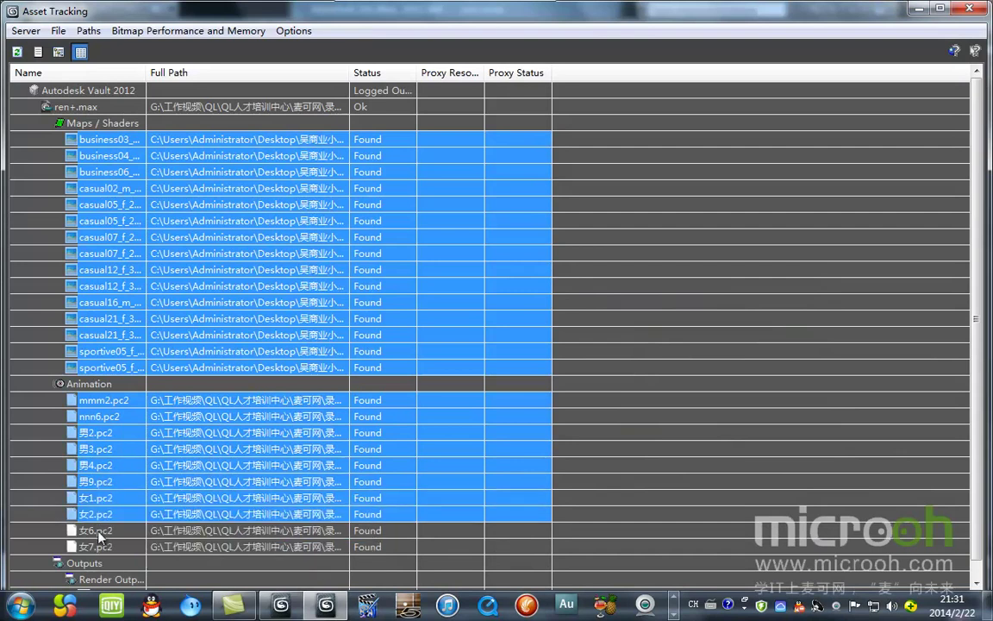
ctrl+click(98, 532)
ctrl+click(100, 548)
click(85, 31)
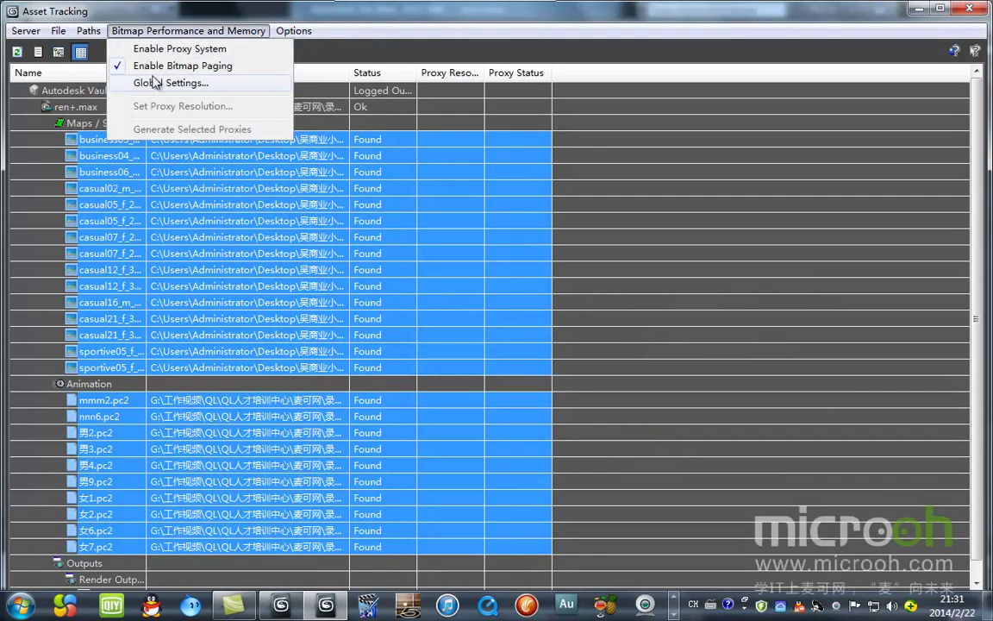
click(121, 73)
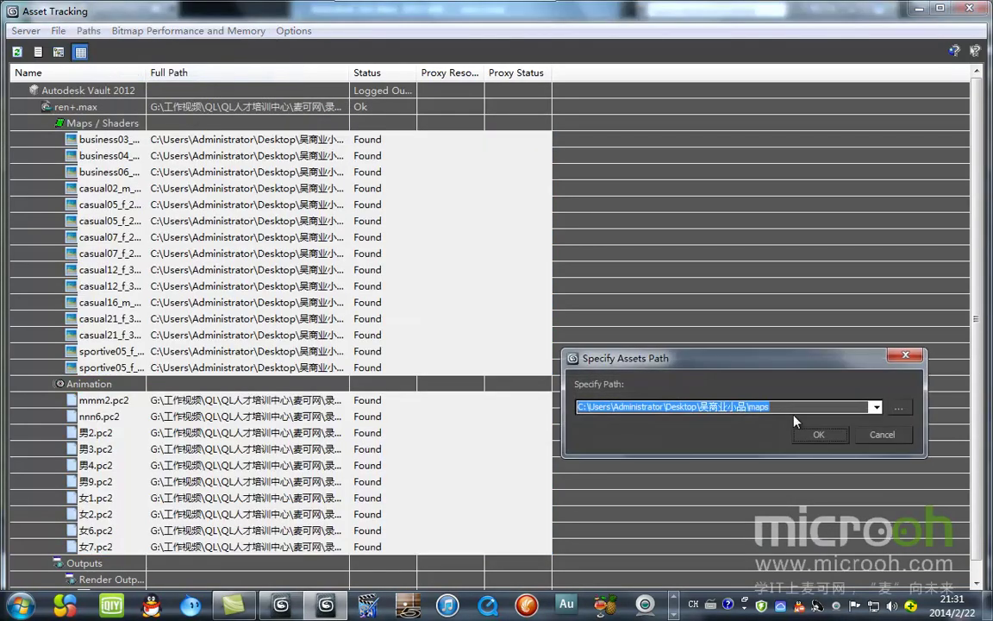
key(ctrl+v)
click(819, 433)
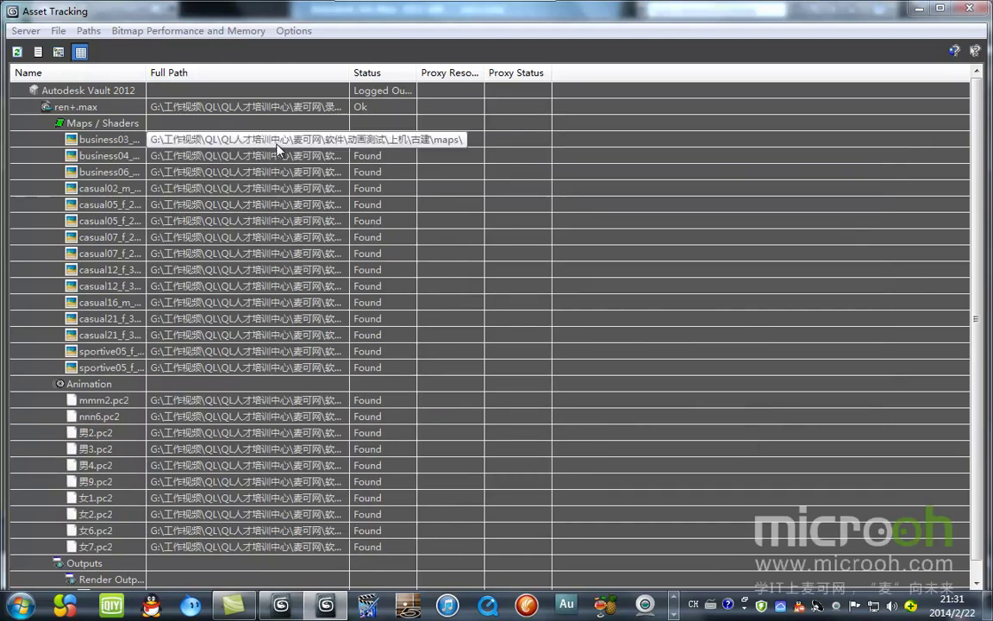
Step: Close Asset Tracking, inspect the cache file one of the people loads without changing it, and view the group orthographically
click(967, 11)
scroll(490, 272, up, 5)
click(541, 247)
click(813, 429)
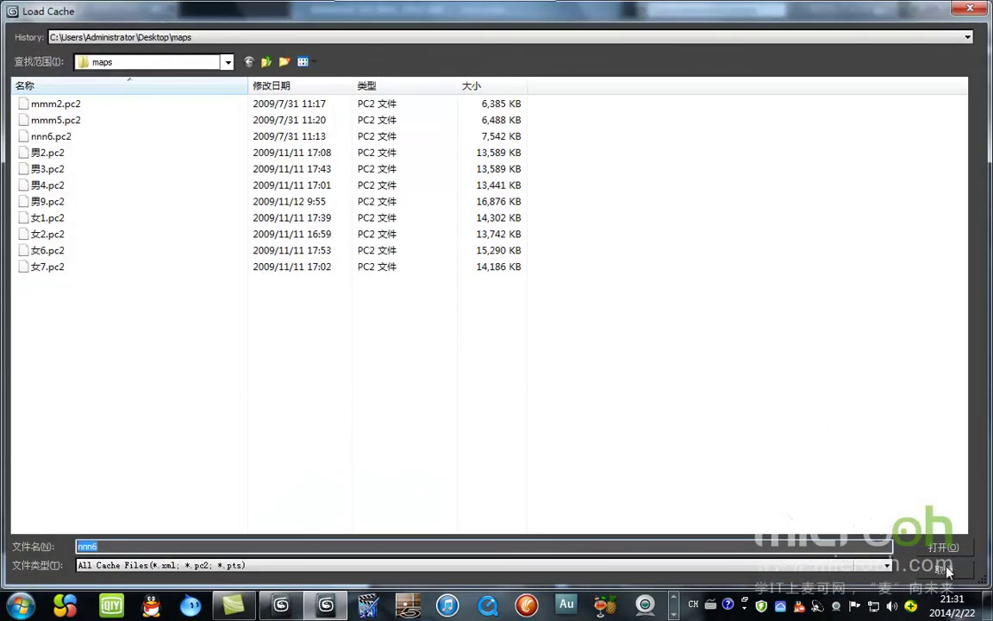
click(942, 570)
alt+middle_drag(551, 331, 499, 268)
click(466, 344)
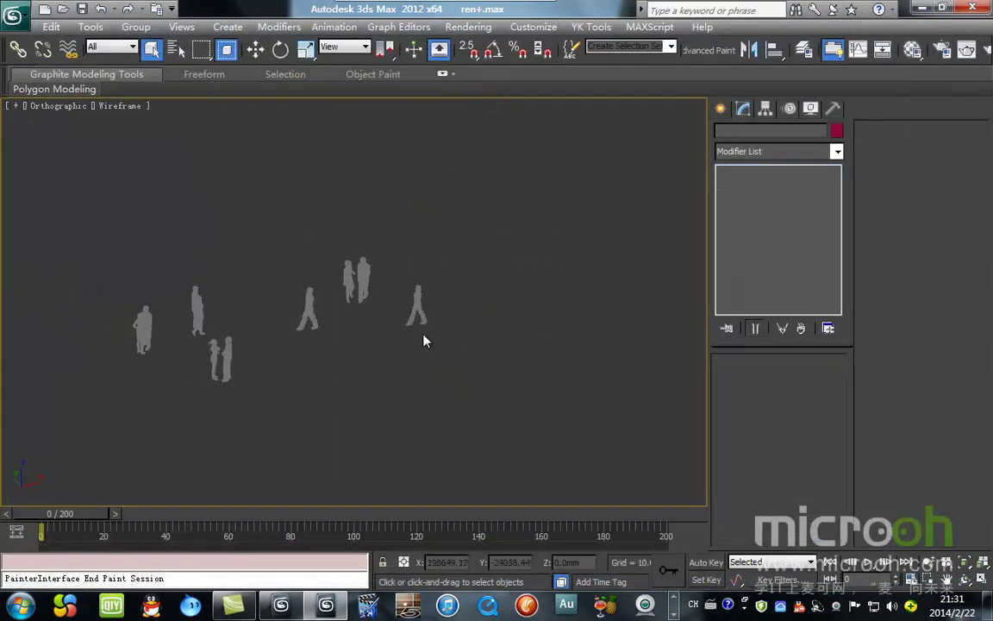
Step: Check the path of mmm2.pc2 in Asset Tracking, then look through the contents of the 古建\maps folder in Explorer
key(shift+t)
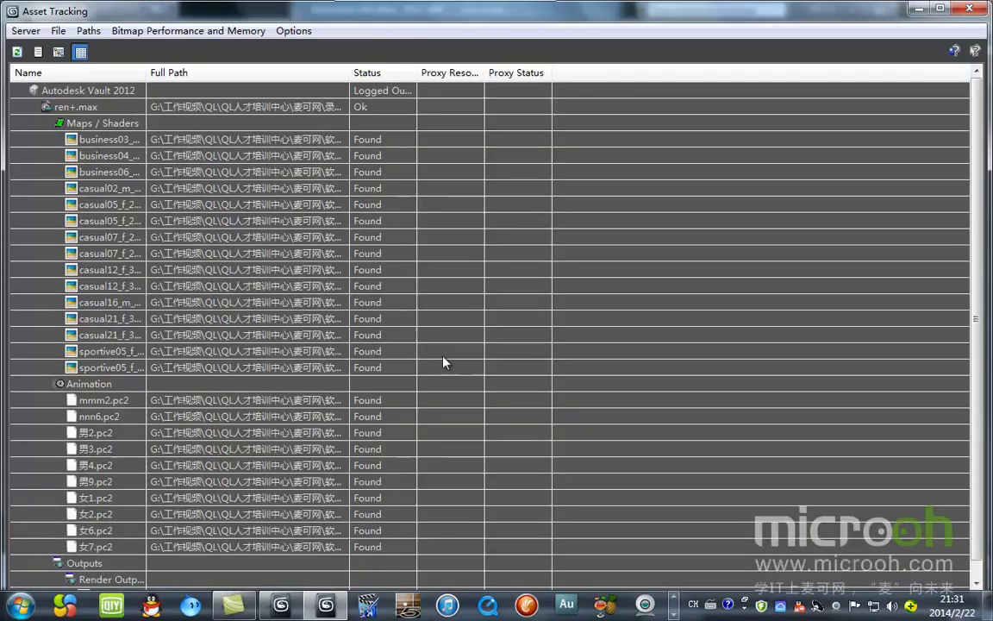
click(145, 403)
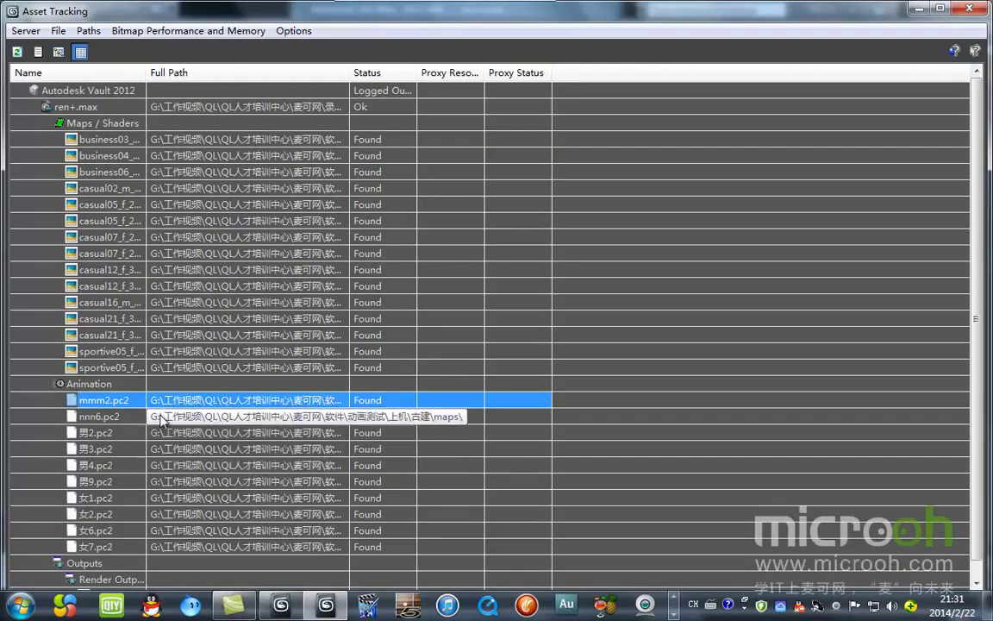
click(673, 614)
click(579, 610)
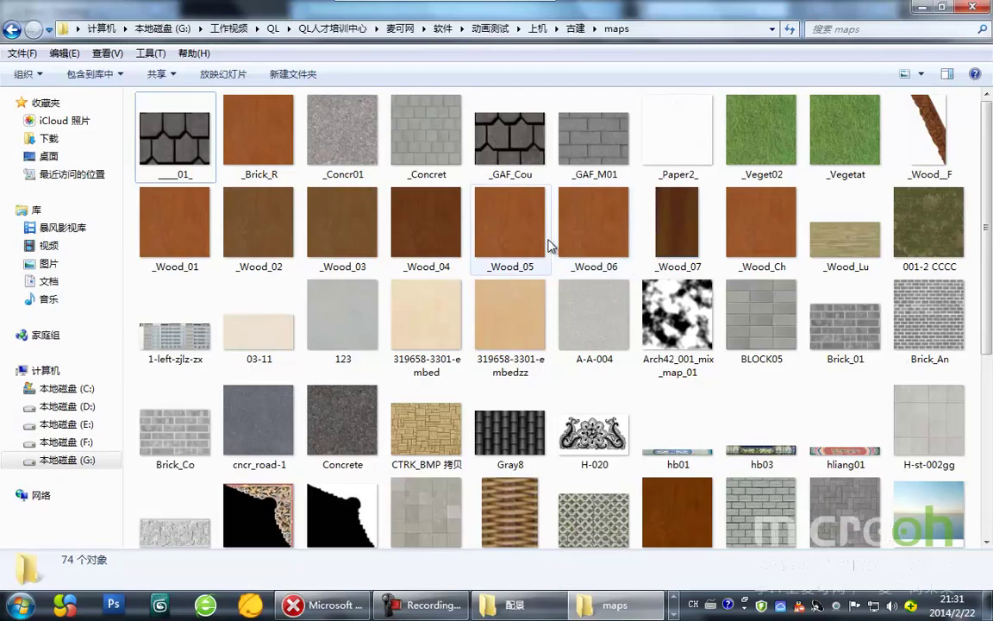
click(700, 30)
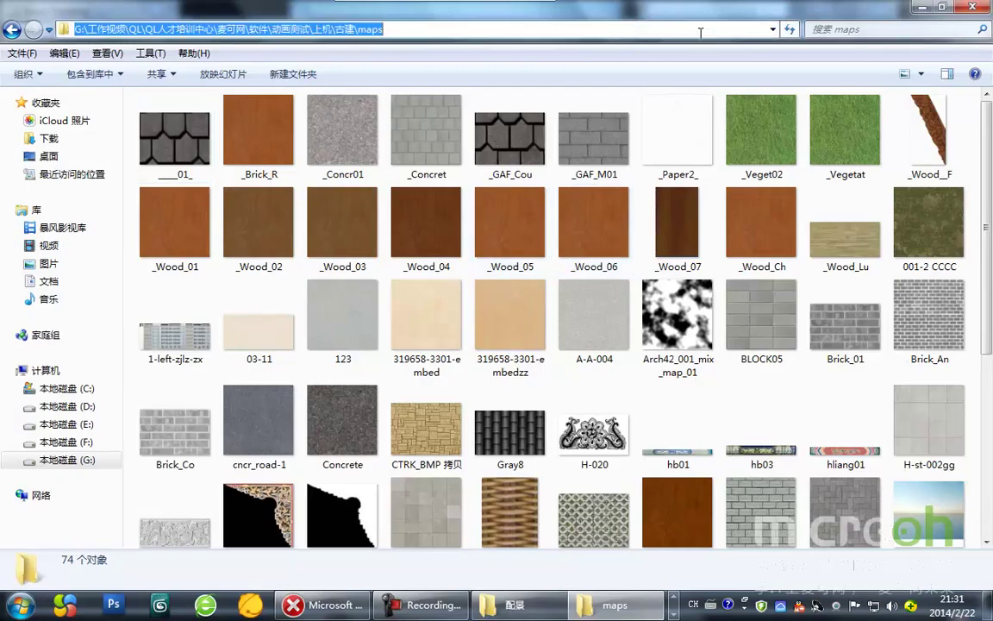
scroll(904, 177, down, 3)
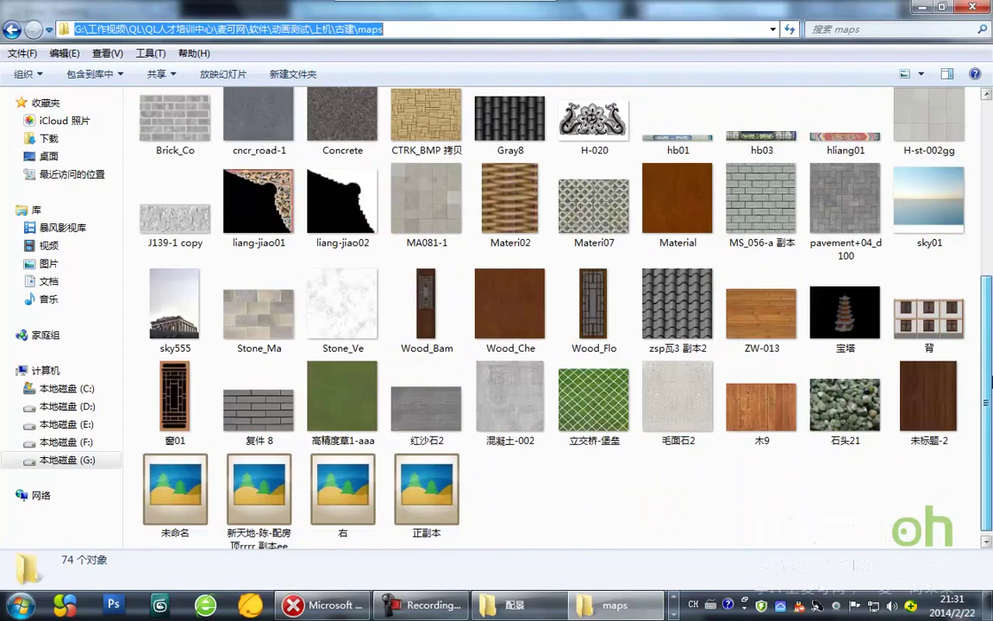
drag(990, 382, 990, 185)
Step: Extract the 古建-水面廊桥ok archive from the 古建 folder into a subfolder of the same name
click(13, 30)
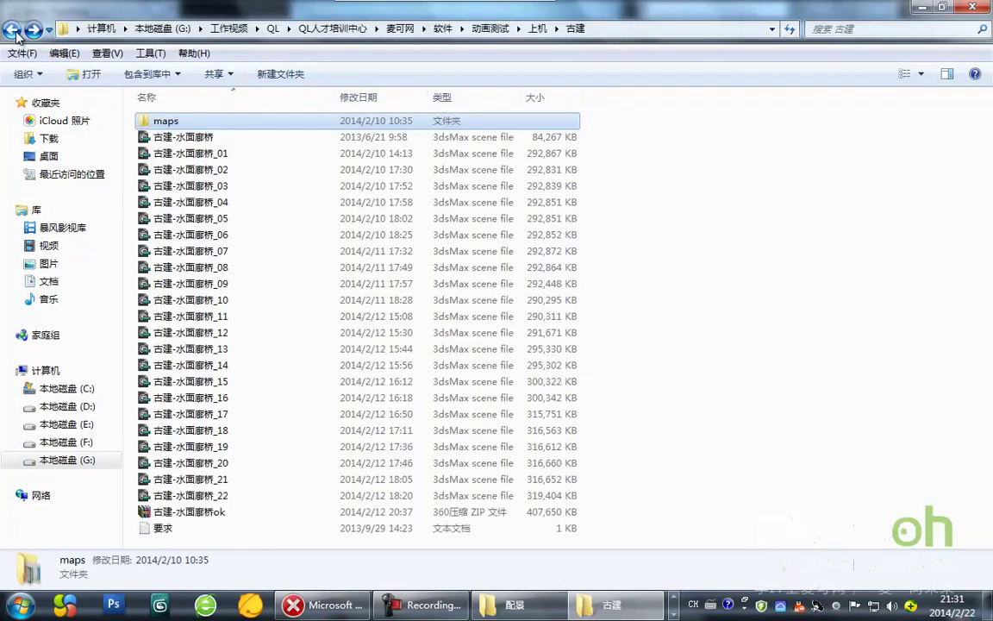
click(255, 512)
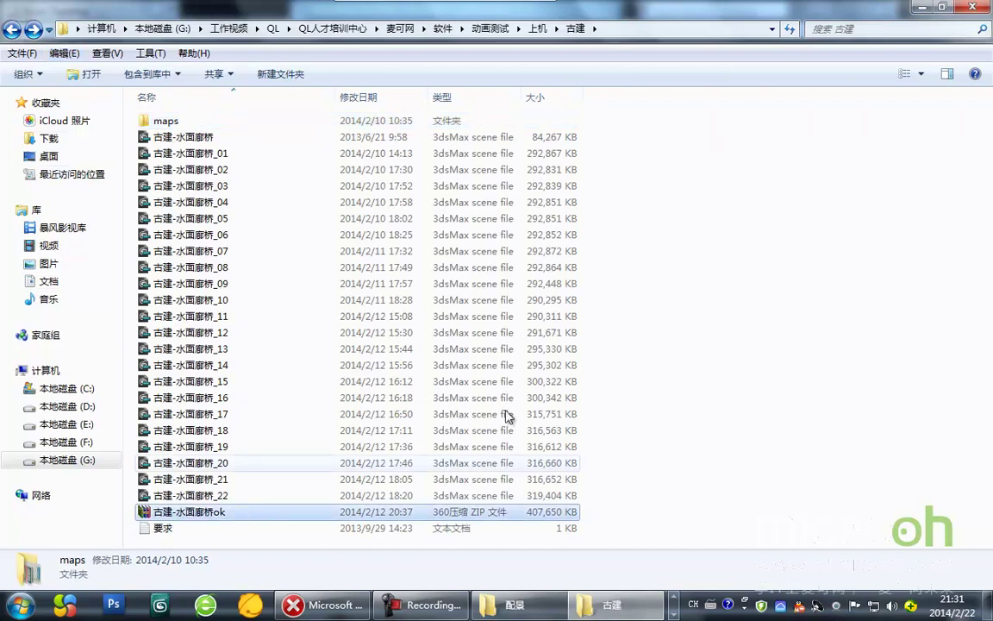
right_click(230, 515)
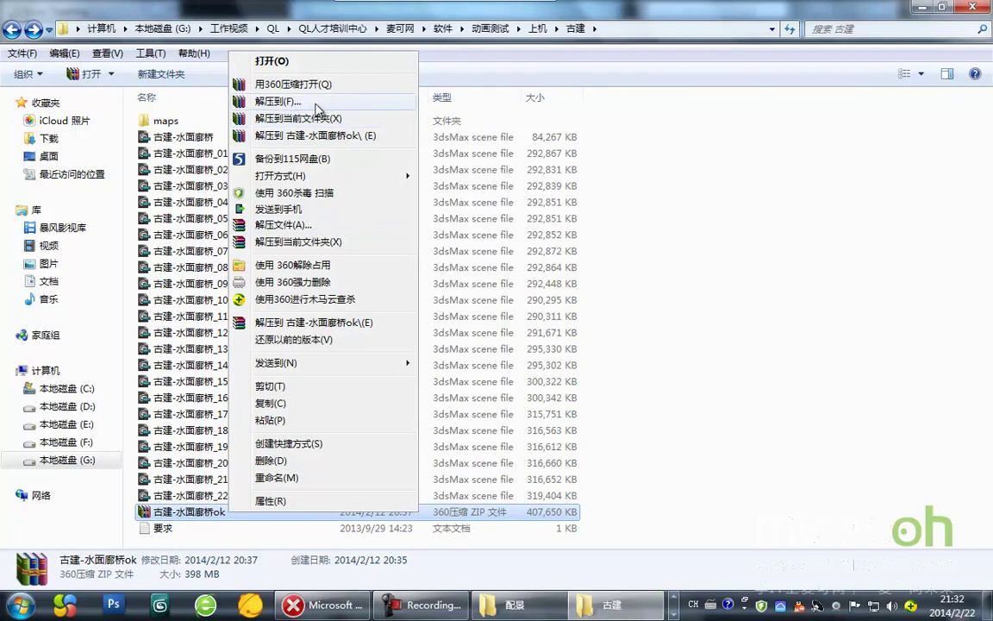
click(317, 101)
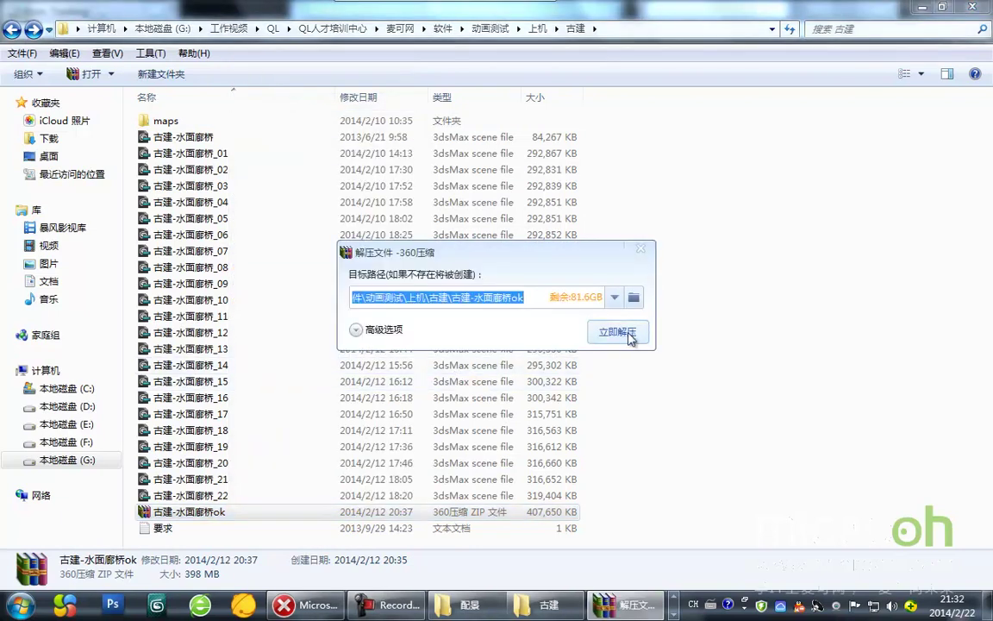
click(631, 327)
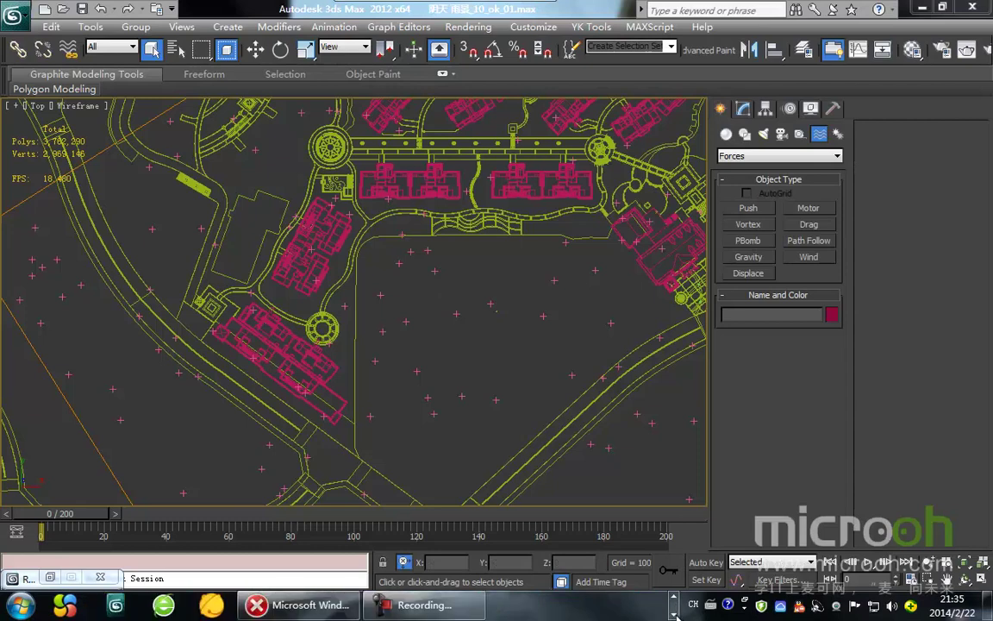
Step: In 3ds Max, merge all the people objects from ren+.max into the 阴天 雨景_10_ok_01.max scene
click(14, 14)
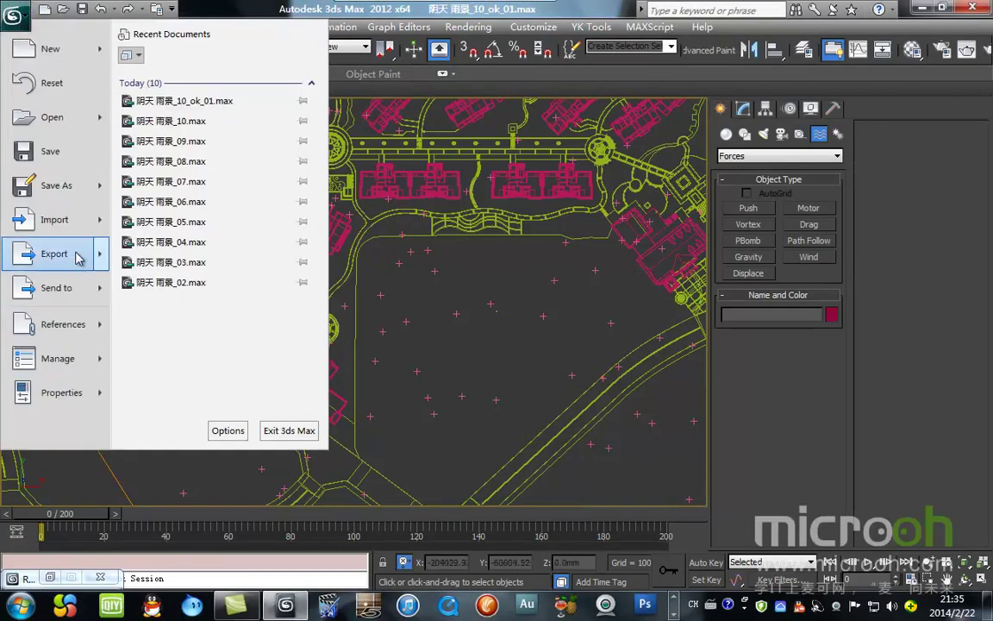
mouse_move(61, 220)
click(177, 131)
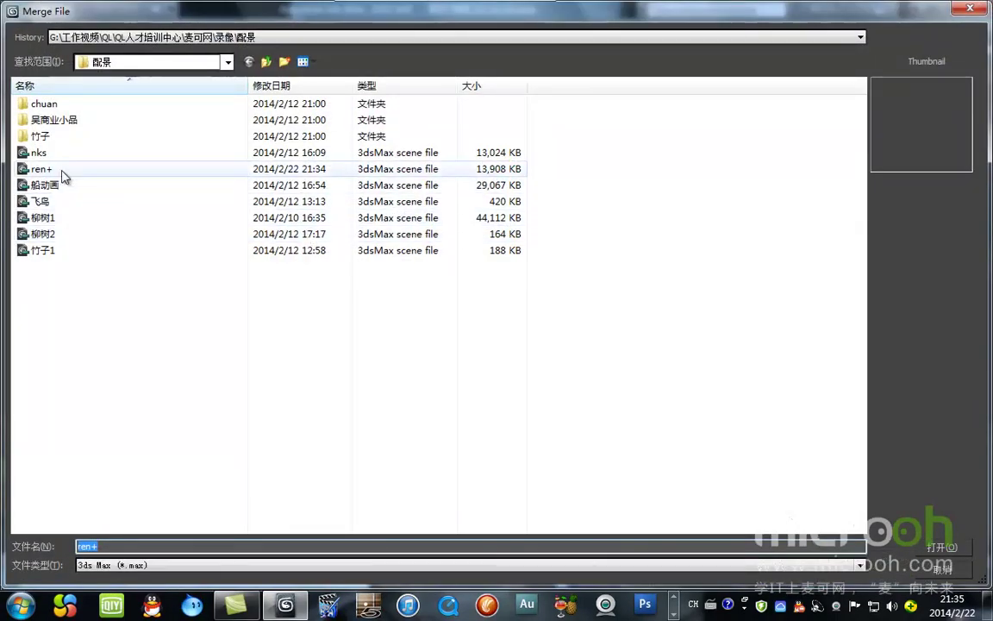
double_click(60, 173)
click(362, 405)
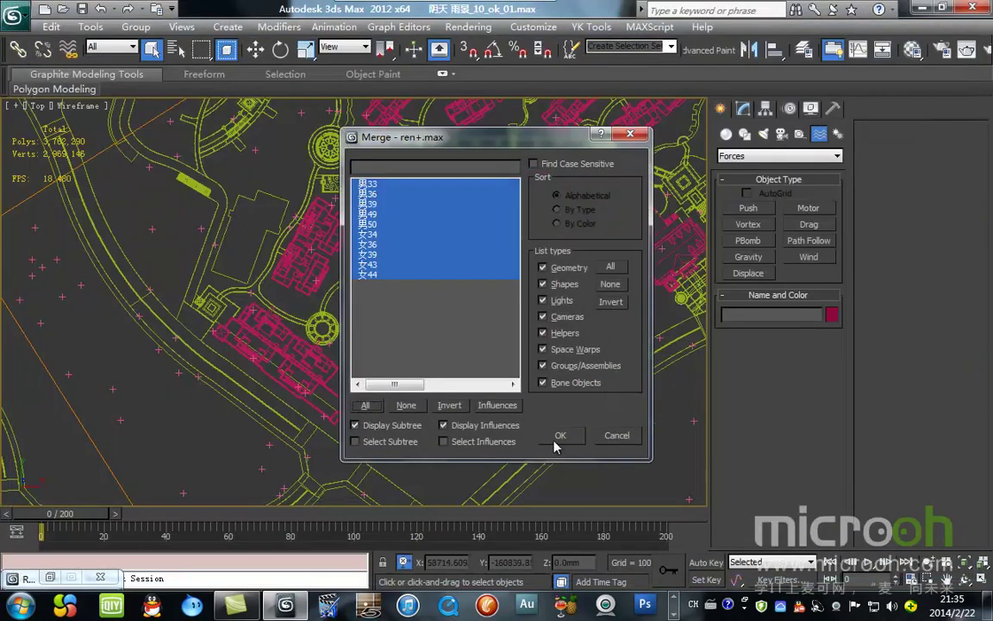
click(561, 434)
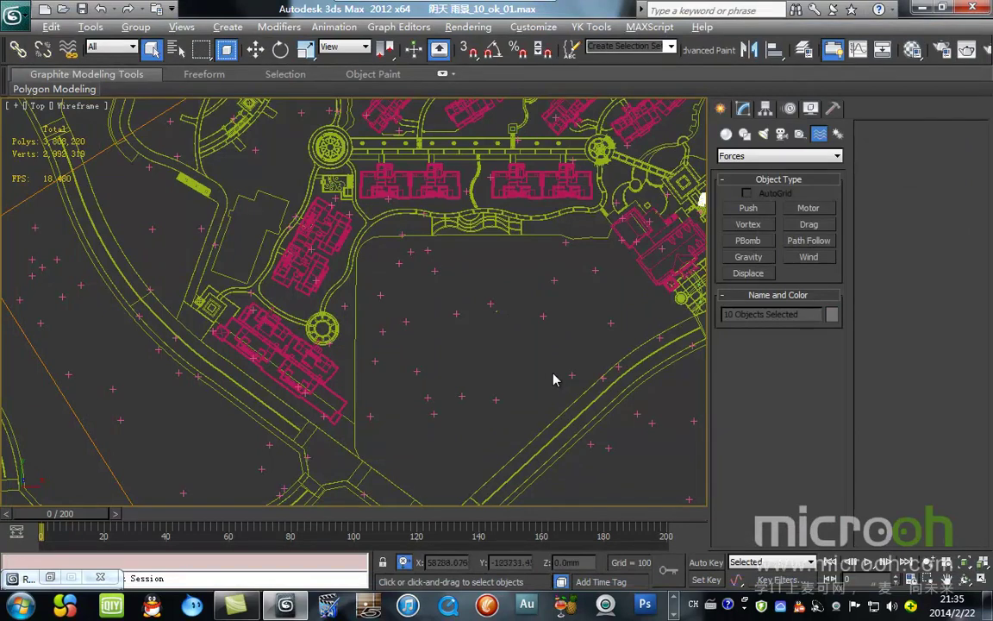
Step: Isolate the merged people, move the group of eight next to the separate pair, and select all ten
key(alt+q)
scroll(410, 314, down, 4)
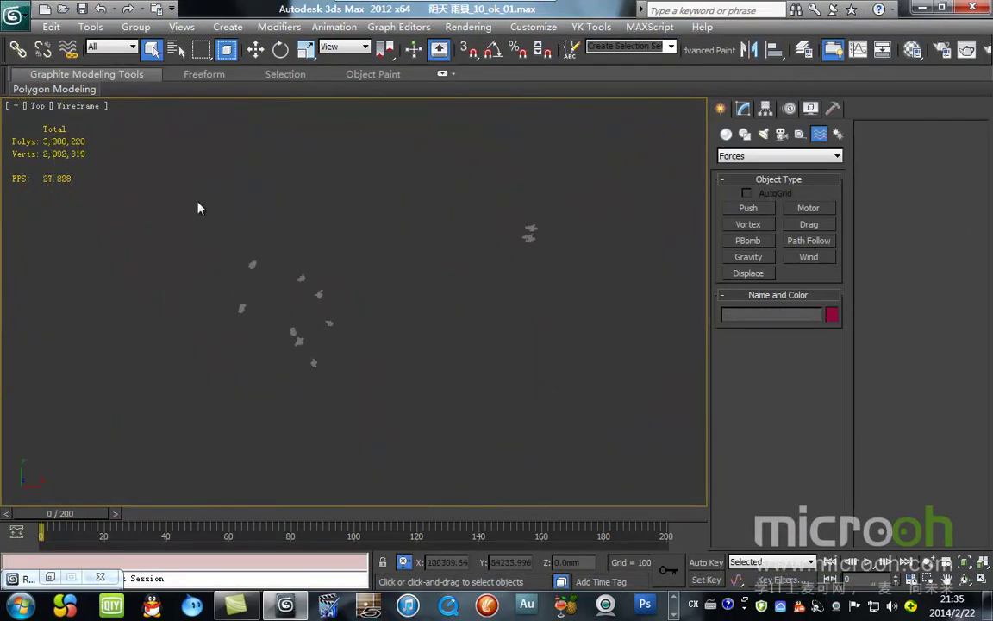
scroll(228, 244, up, 2)
key(w)
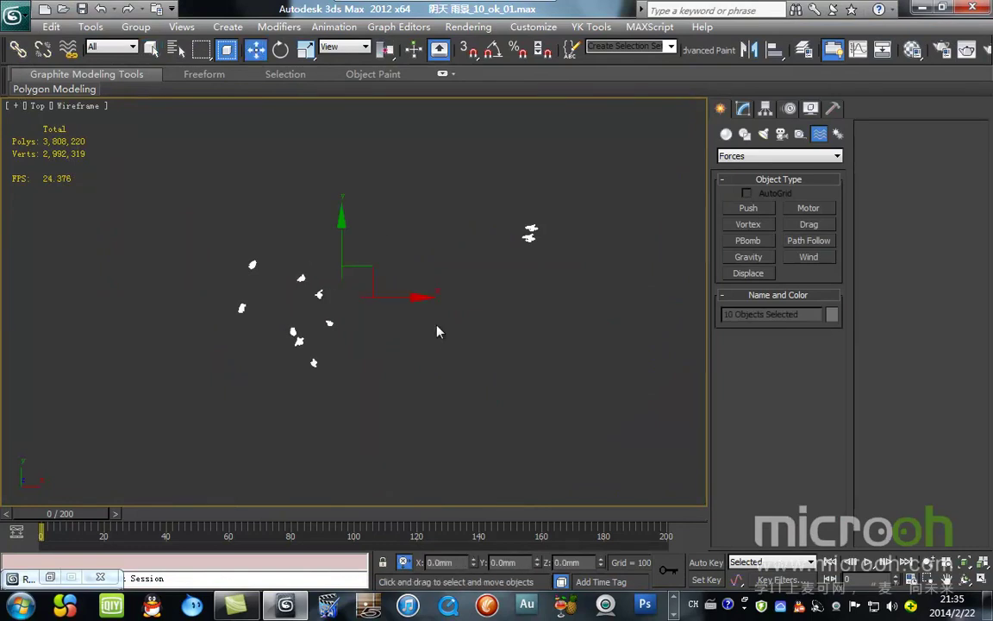
click(377, 318)
drag(166, 168, 377, 380)
drag(333, 295, 645, 243)
drag(496, 185, 707, 432)
middle_drag(602, 322, 390, 381)
Step: End the isolation of the people and show the statue on the planted lawn beside the road in shaded Top view
right_click(499, 262)
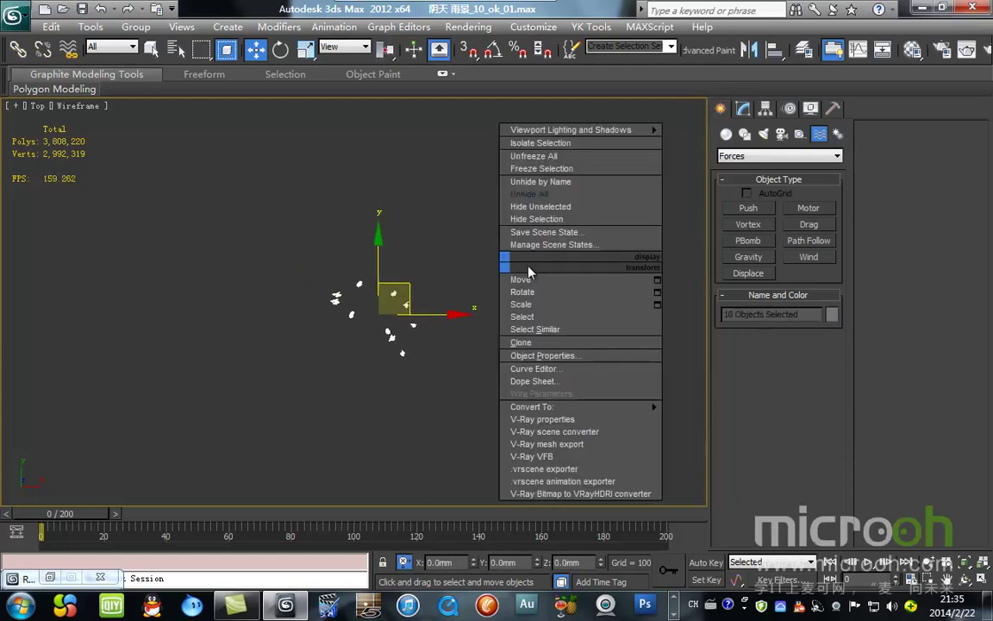
click(558, 197)
scroll(449, 239, up, 2)
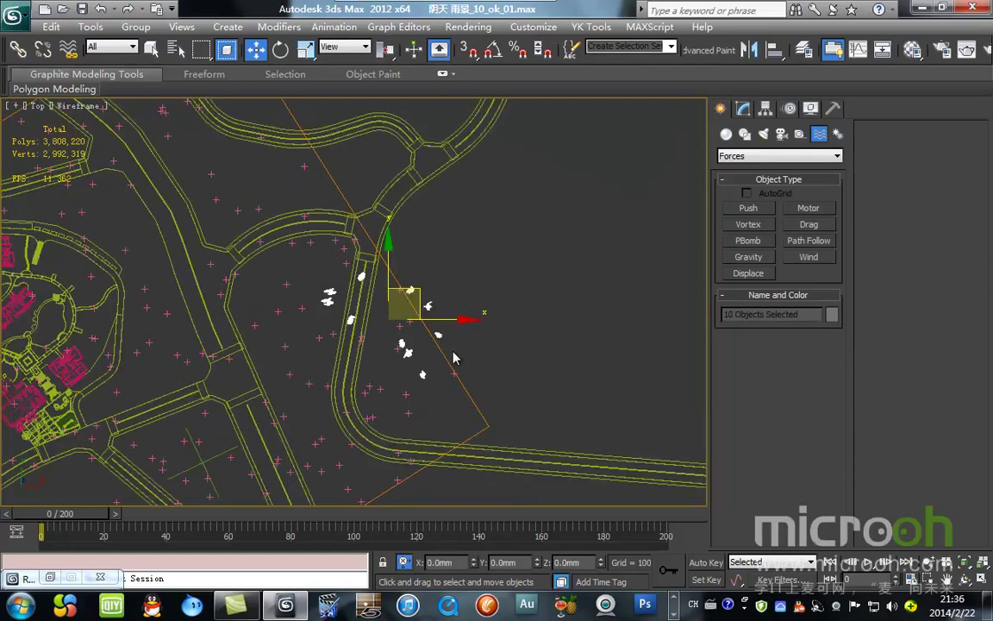
middle_drag(321, 377, 532, 295)
scroll(255, 384, up, 2)
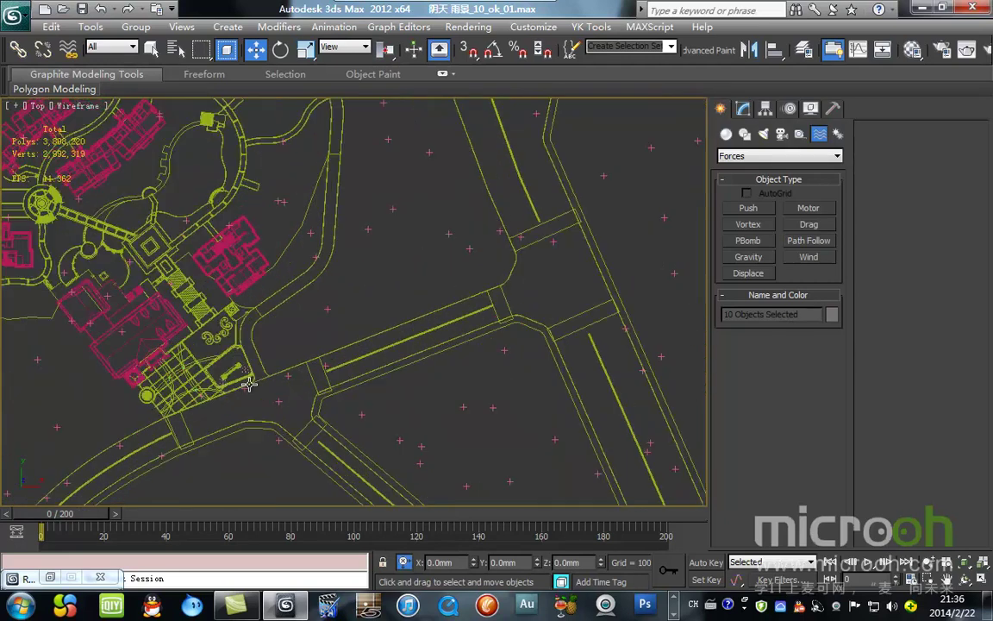
scroll(225, 319, up, 2)
scroll(336, 296, up, 4)
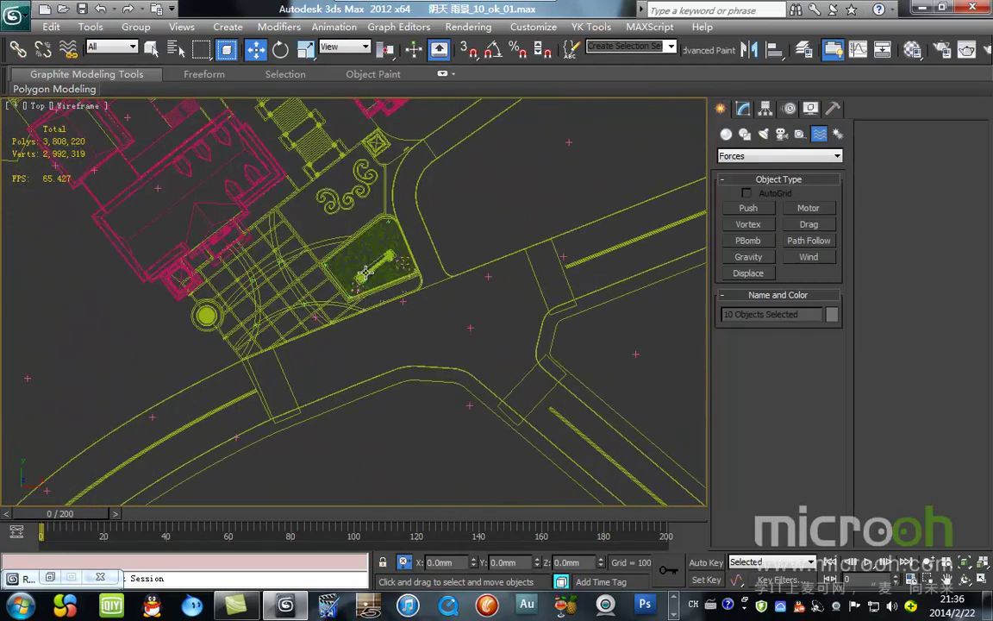
scroll(405, 230, up, 4)
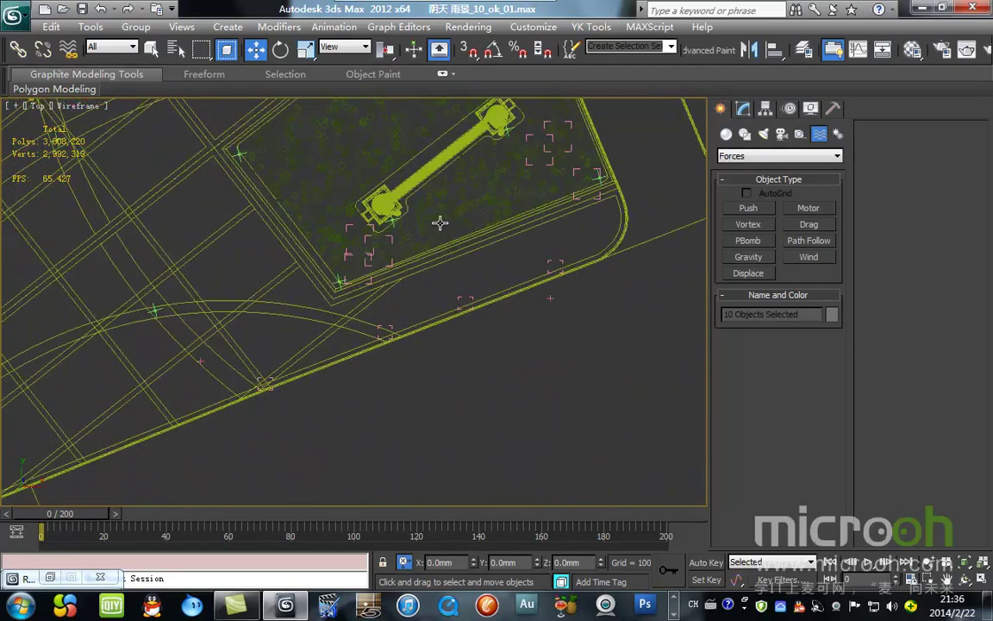
scroll(454, 188, up, 1)
key(F3)
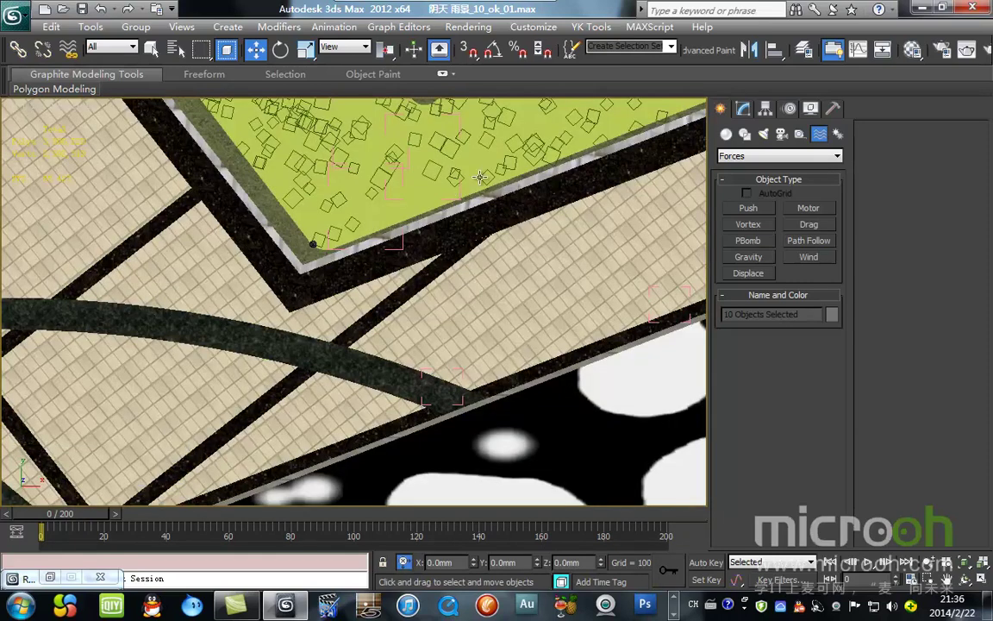
middle_drag(480, 167, 365, 461)
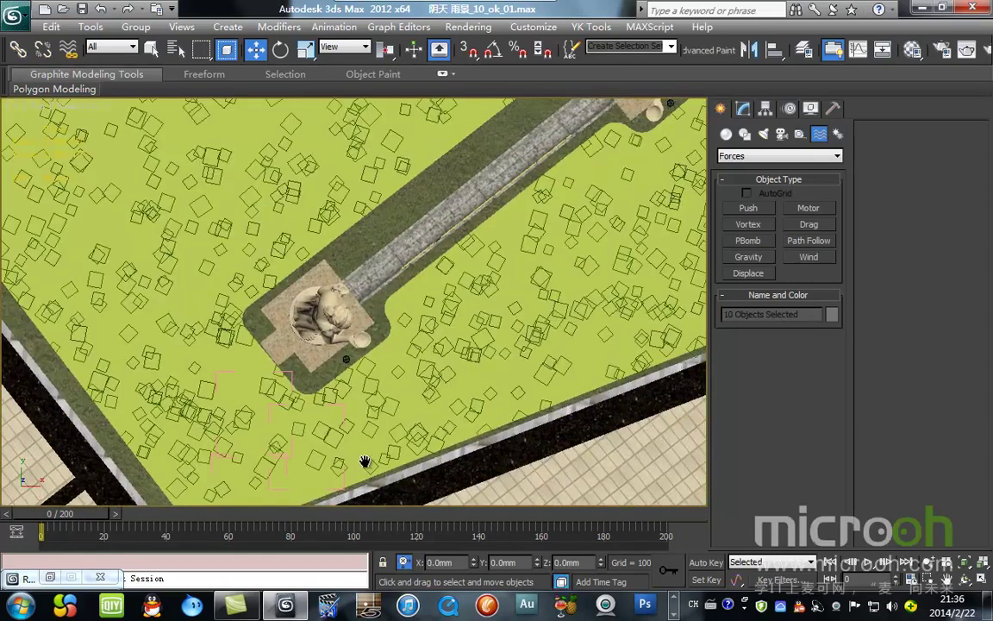
Step: Isolate the lawn statue together with the ten people and move the people close to the statue
ctrl+click(333, 319)
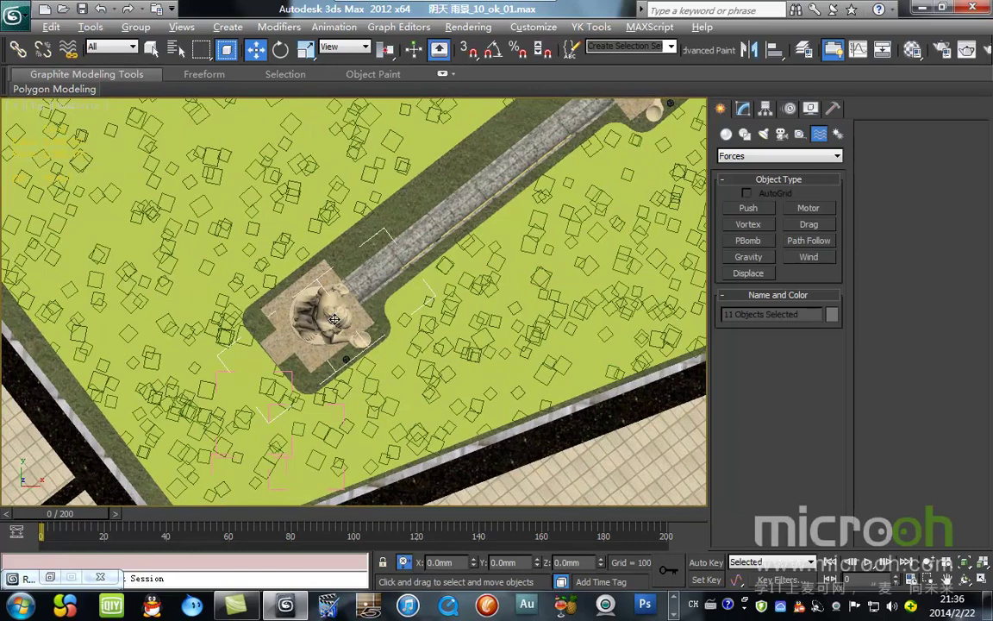
key(alt+q)
click(364, 338)
drag(417, 162, 762, 461)
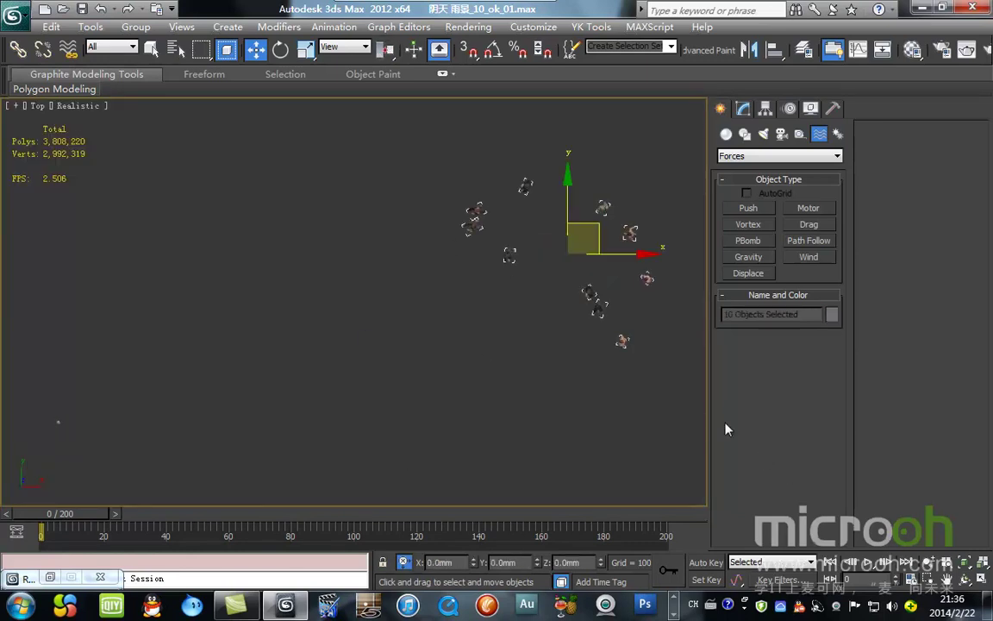
drag(600, 224, 185, 453)
middle_drag(387, 390, 454, 321)
Step: Compare the size and height of the ten people with the statue in wireframe Front and Top views
key(f)
key(z)
scroll(431, 430, down, 6)
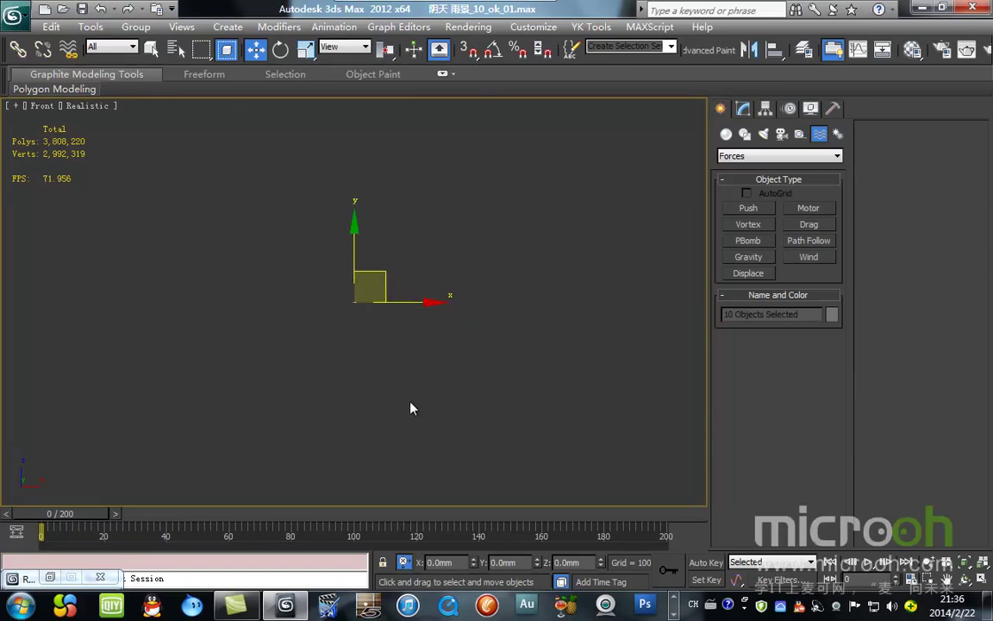
key(F3)
scroll(349, 337, up, 4)
scroll(360, 339, down, 4)
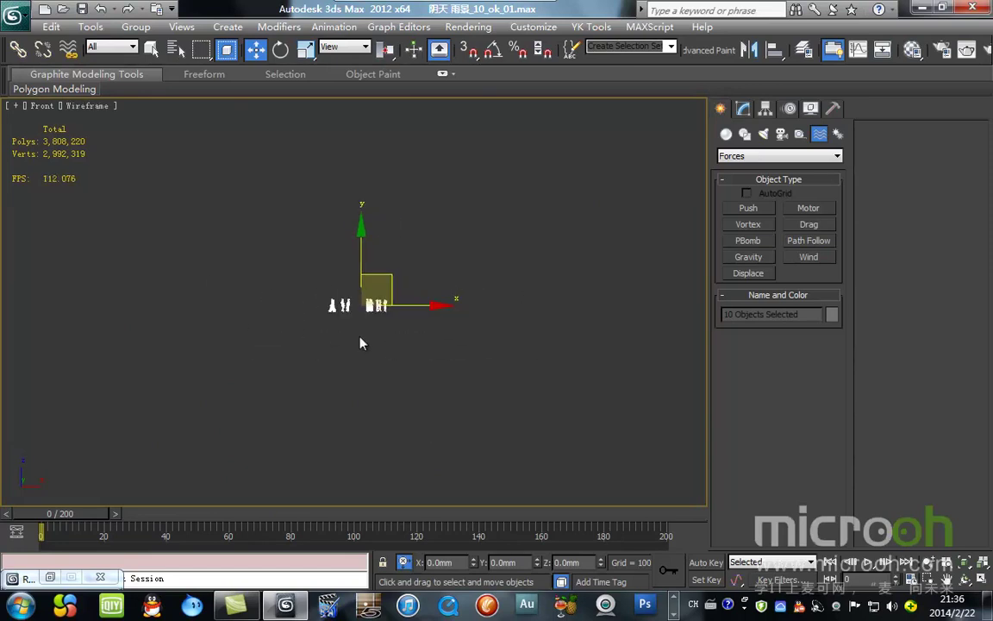
key(ctrl+a)
key(z)
key(z)
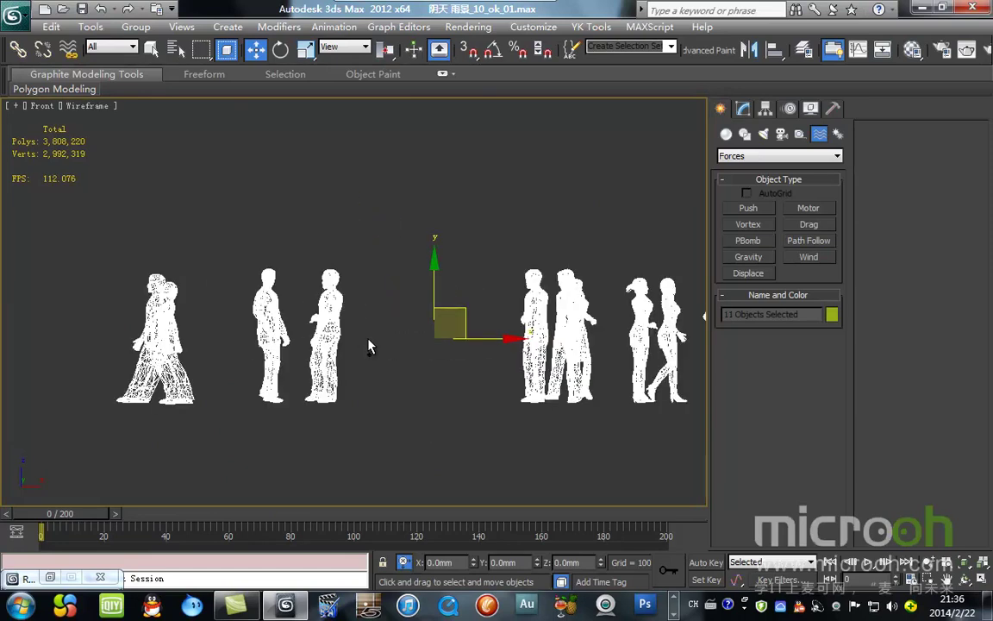
scroll(368, 345, down, 5)
key(t)
scroll(379, 348, down, 5)
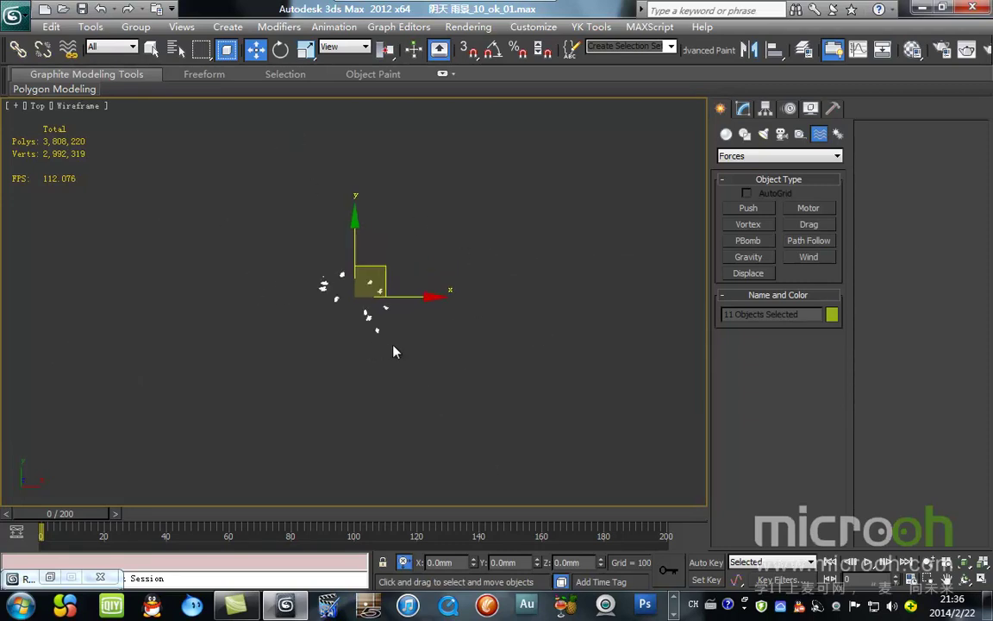
scroll(349, 336, up, 4)
scroll(355, 313, up, 10)
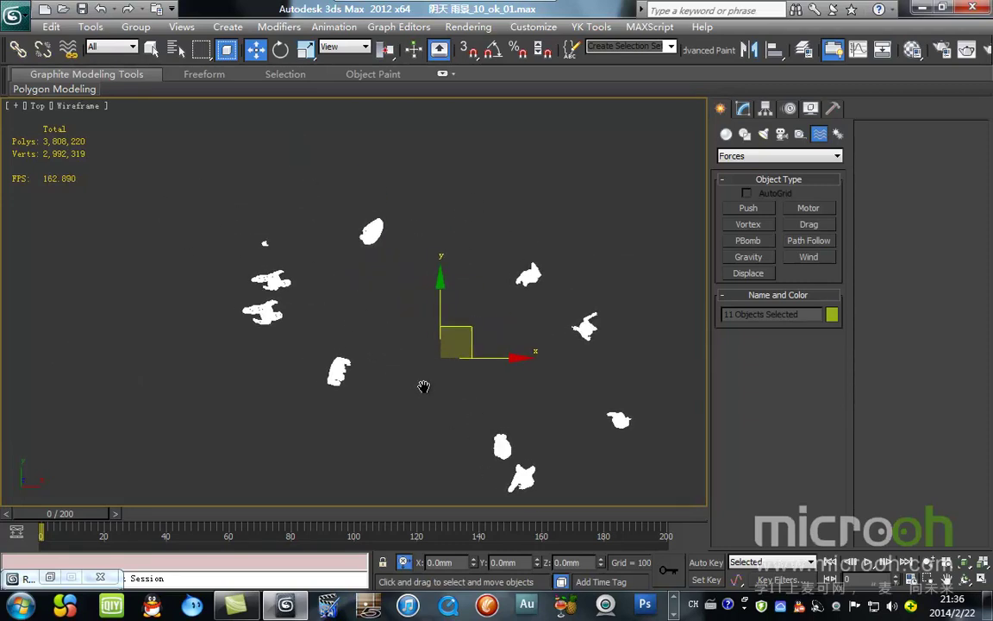
middle_drag(511, 359, 427, 339)
scroll(385, 346, up, 5)
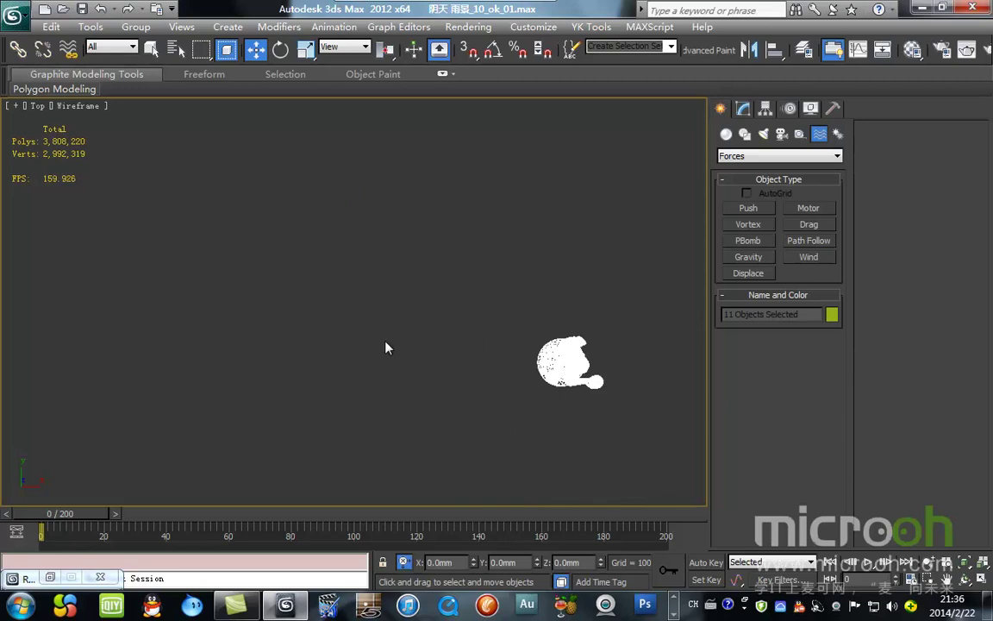
Step: Select the ten people without the statue, raise them to its base level in Front view, and shift them along X away from it
click(430, 264)
scroll(559, 366, down, 5)
scroll(494, 388, up, 2)
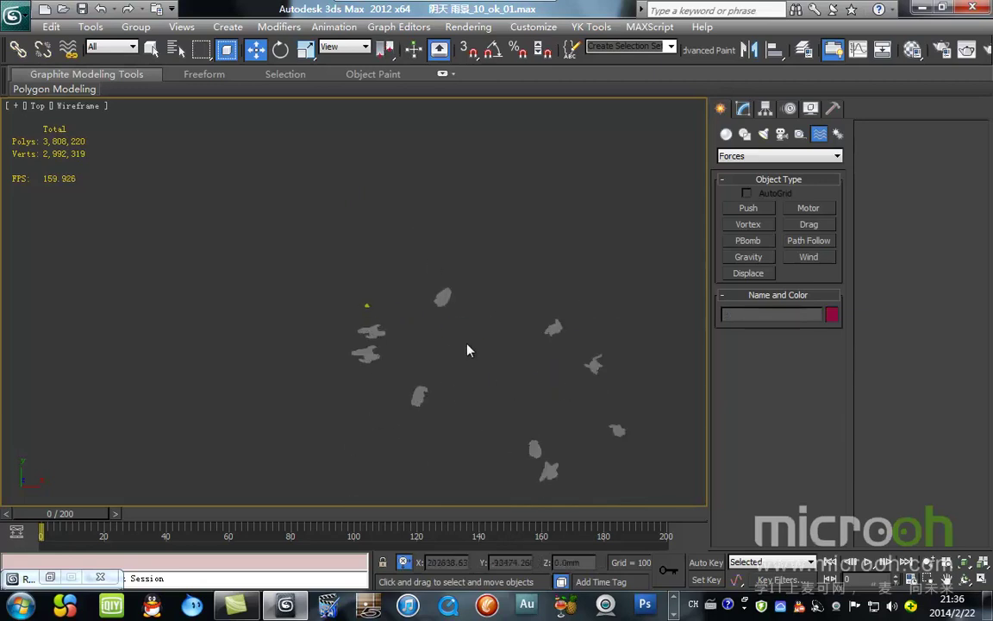
drag(569, 148, 408, 498)
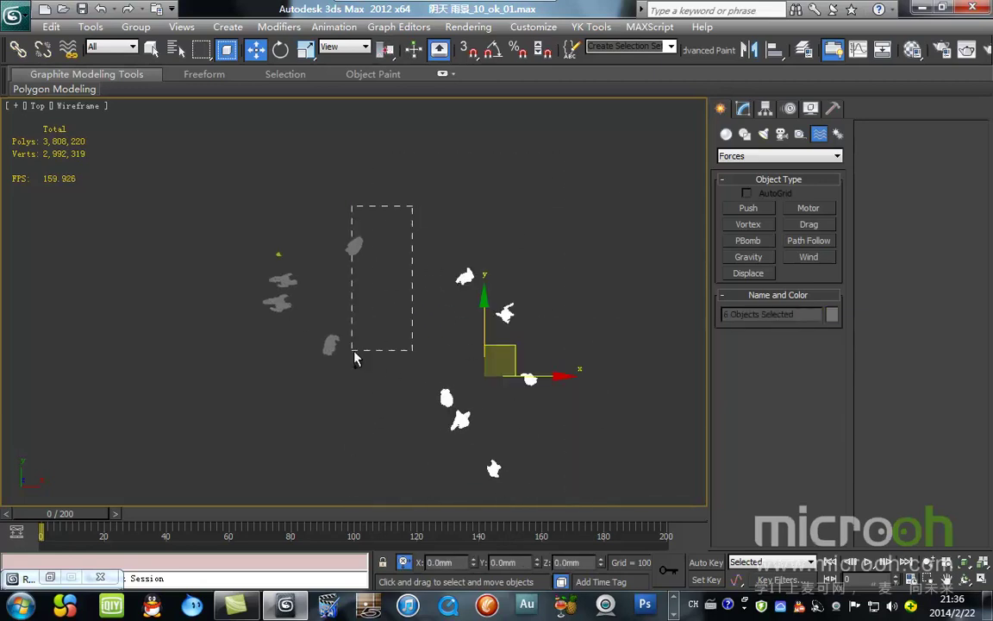
ctrl+drag(384, 276, 352, 284)
ctrl+drag(281, 393, 281, 393)
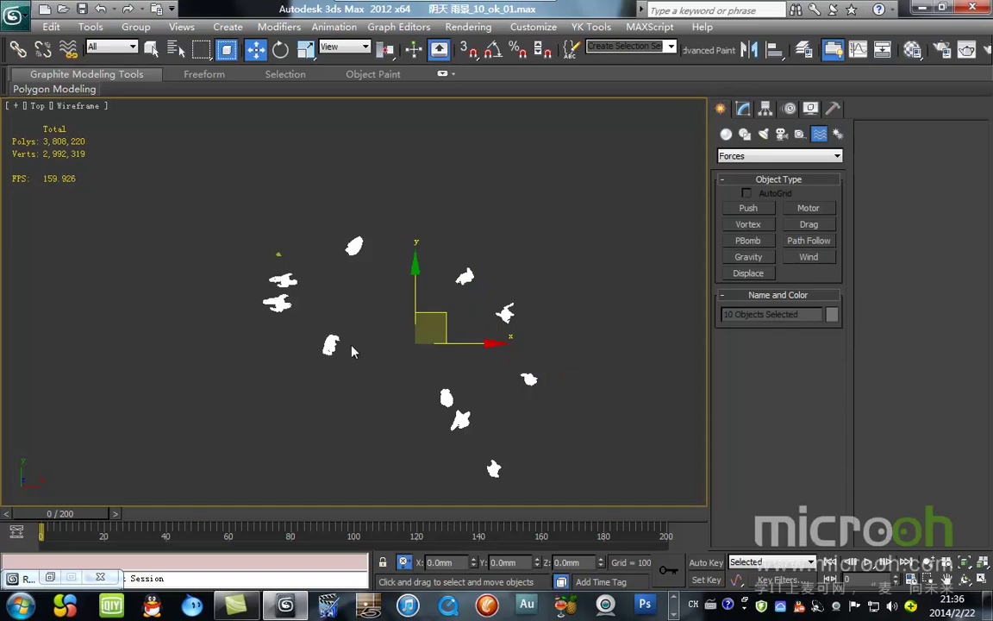
key(f)
drag(466, 227, 465, 186)
drag(442, 258, 506, 259)
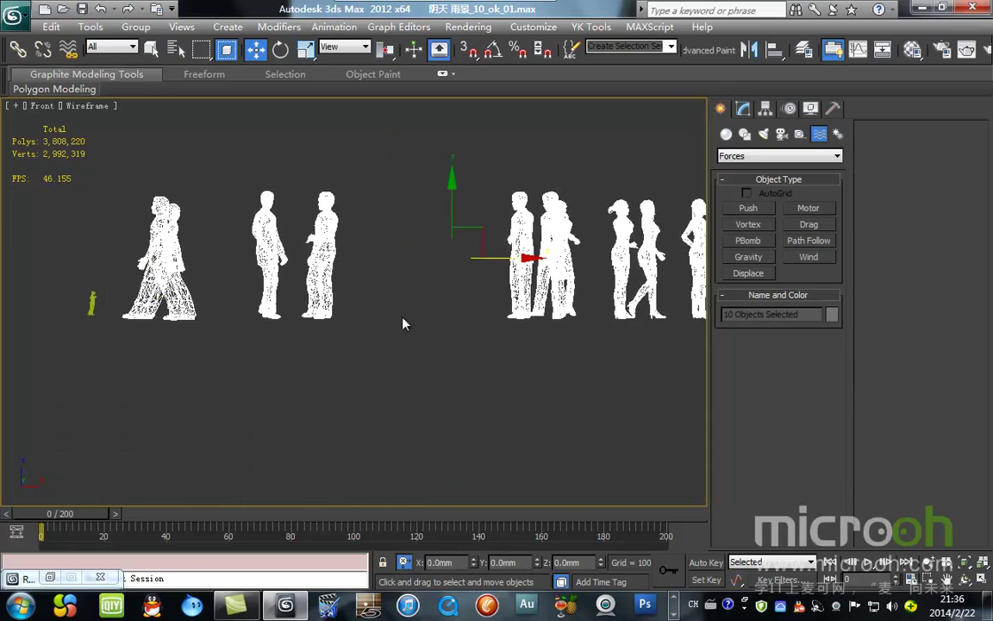
Step: Scale the ten people down to roughly the statue's height and move them beside it in Front view
scroll(497, 274, up, 2)
key(r)
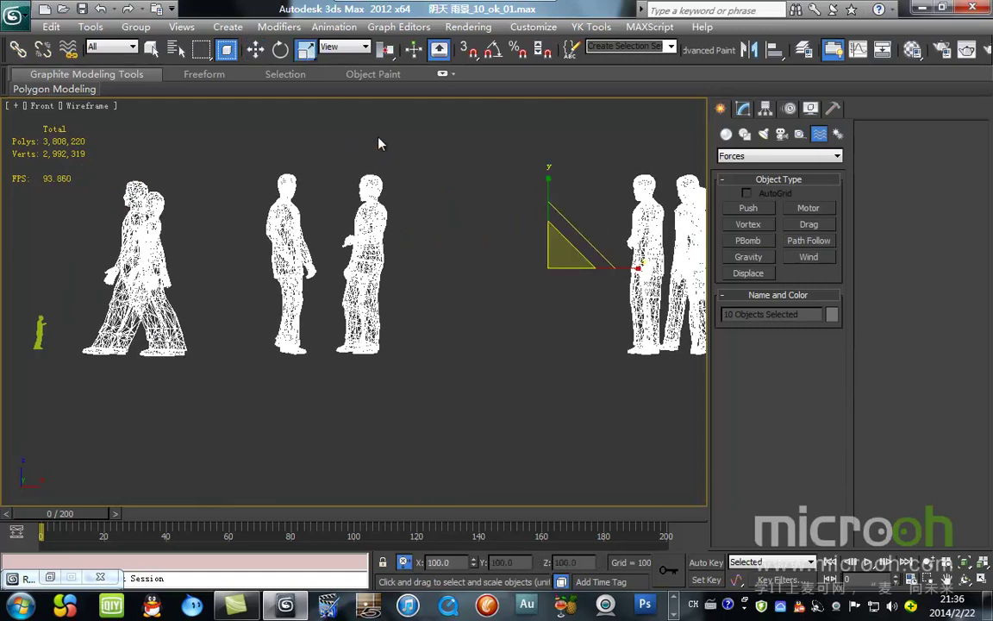
scroll(552, 268, down, 9)
key(w)
drag(574, 239, 180, 296)
middle_drag(95, 347, 197, 338)
scroll(196, 336, up, 10)
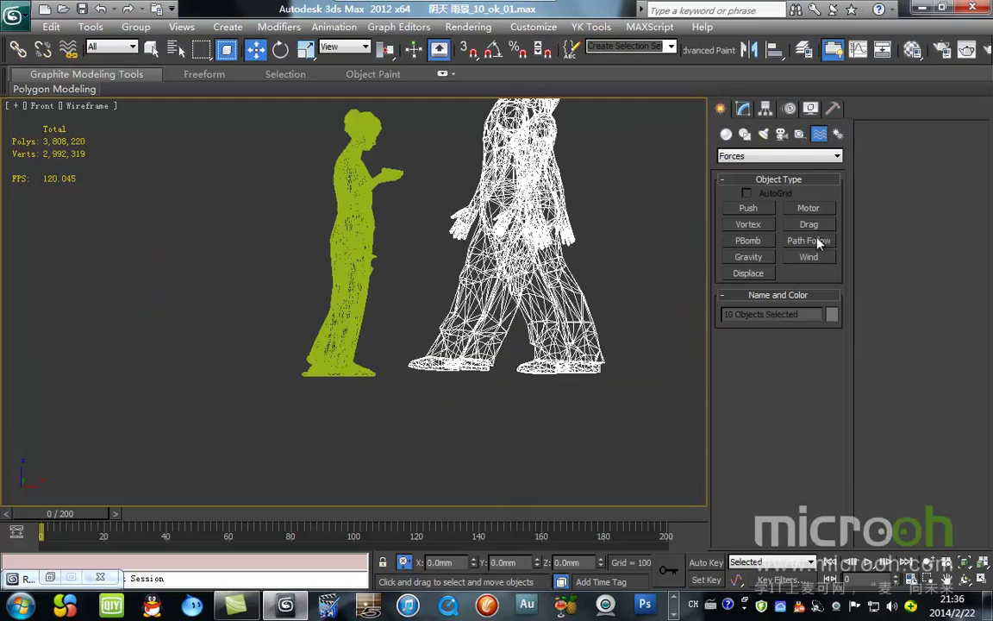
Step: Measure the statue's height with a temporary rectangle drawn alongside it, and delete the rectangle
click(744, 134)
click(809, 221)
drag(349, 117, 232, 376)
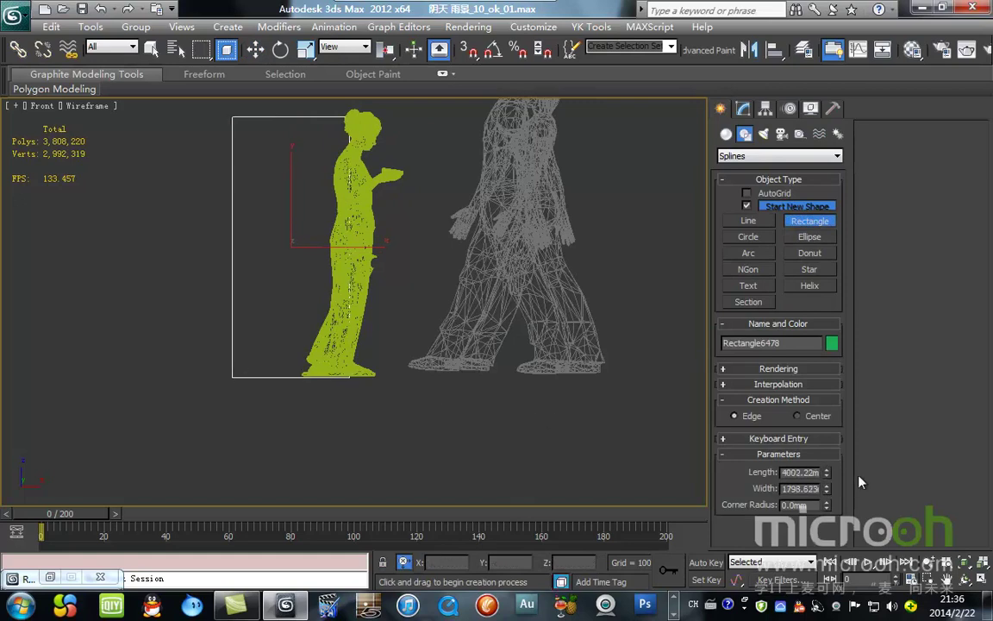
key(Delete)
Step: Draw a reference rectangle between the people in Front view and set its length to 1700 mm
scroll(499, 276, down, 2)
middle_drag(498, 277, 268, 339)
drag(338, 327, 388, 404)
click(813, 473)
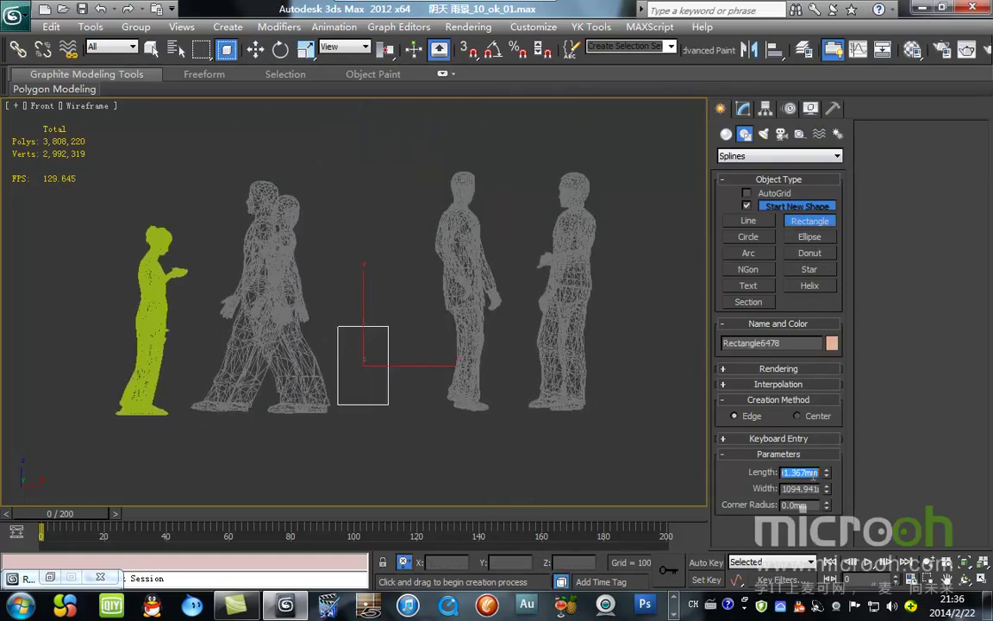
text(1700)
key(Return)
Step: Select the ten people, scale them down uniformly to about the reference rectangle's height, and compare them with it
click(255, 53)
scroll(230, 259, down, 3)
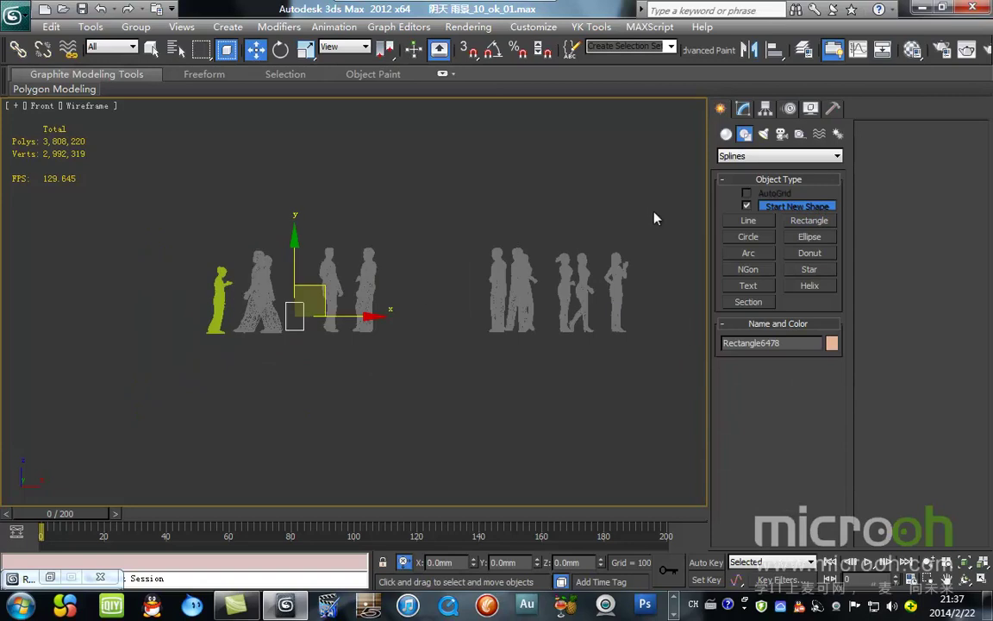
drag(244, 276, 244, 275)
middle_drag(447, 368, 435, 337)
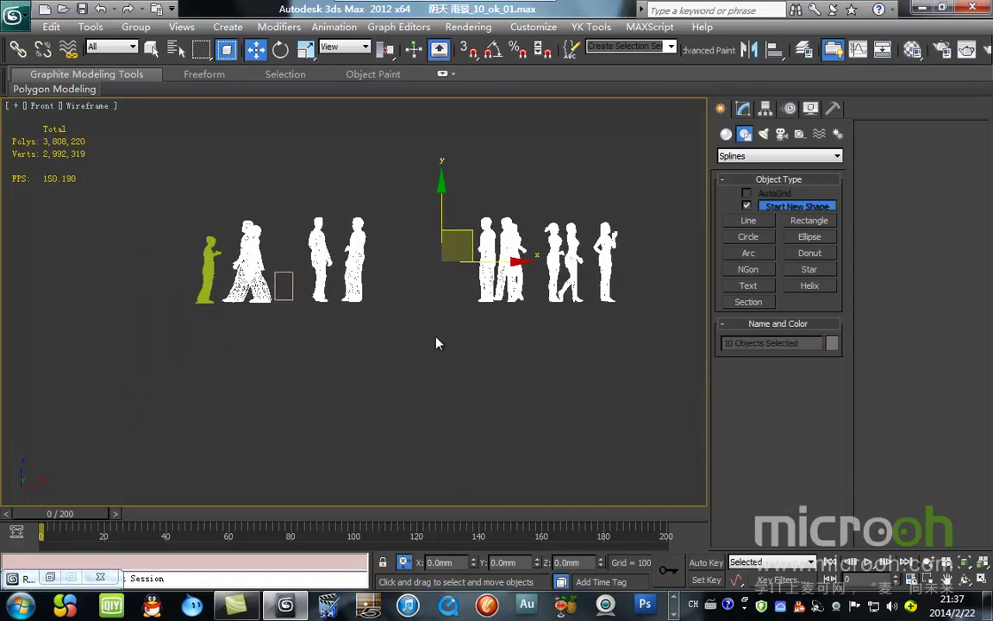
key(r)
drag(455, 250, 458, 274)
key(w)
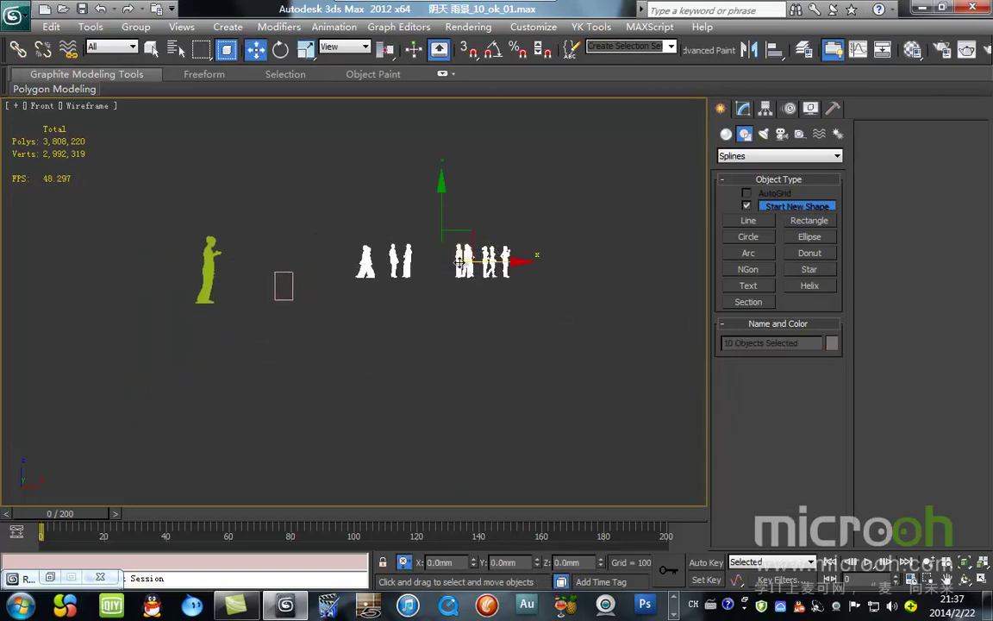
scroll(369, 338, up, 8)
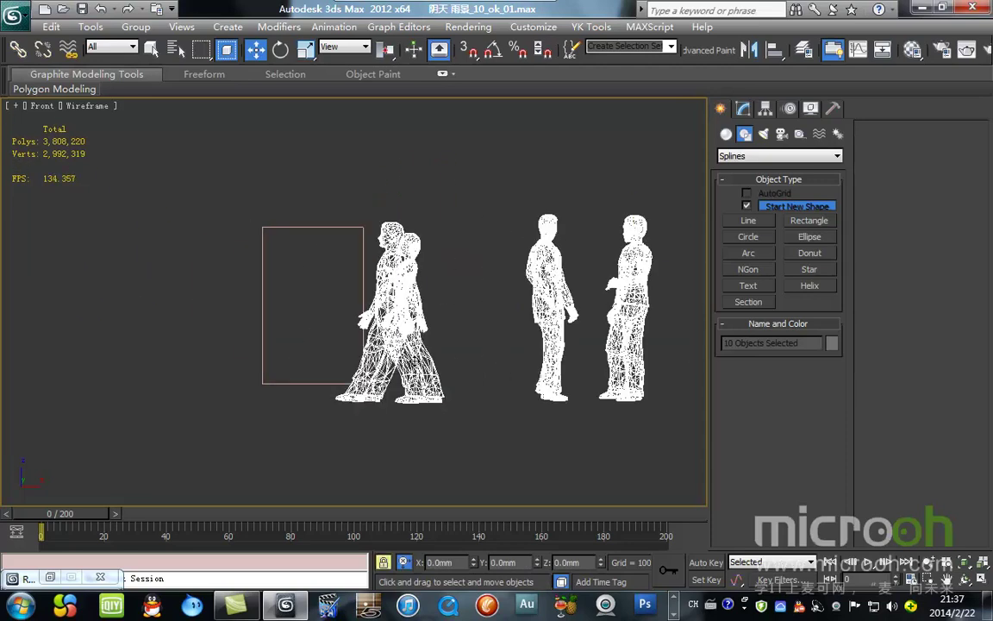
scroll(416, 348, down, 4)
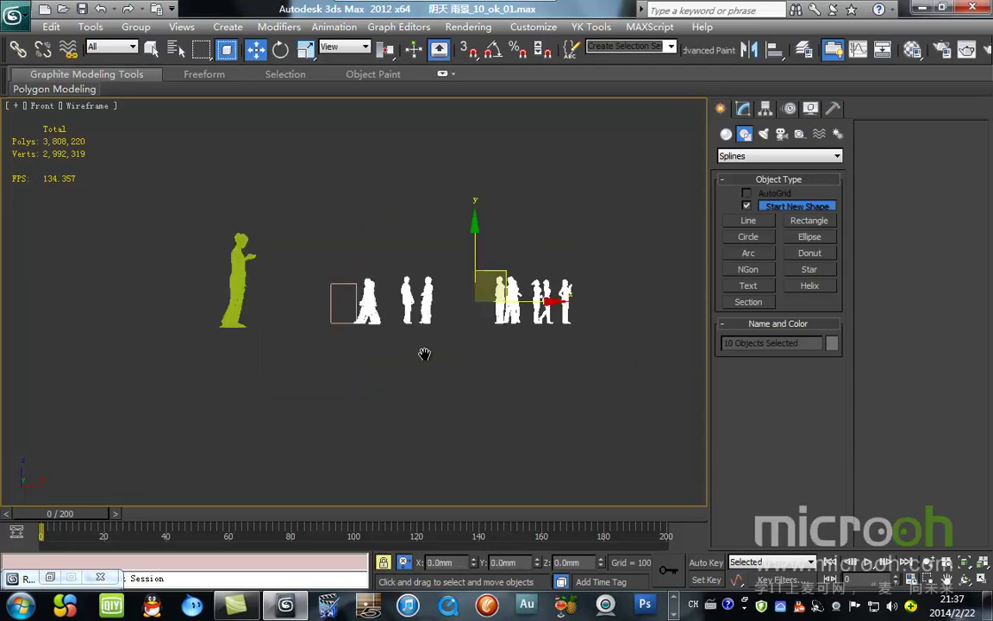
Step: Undo the accidental move, unlock the selection, and delete the 1700 mm reference rectangle
drag(326, 388, 294, 314)
key(ctrl+z)
key(space)
click(343, 343)
key(Delete)
scroll(346, 317, down, 4)
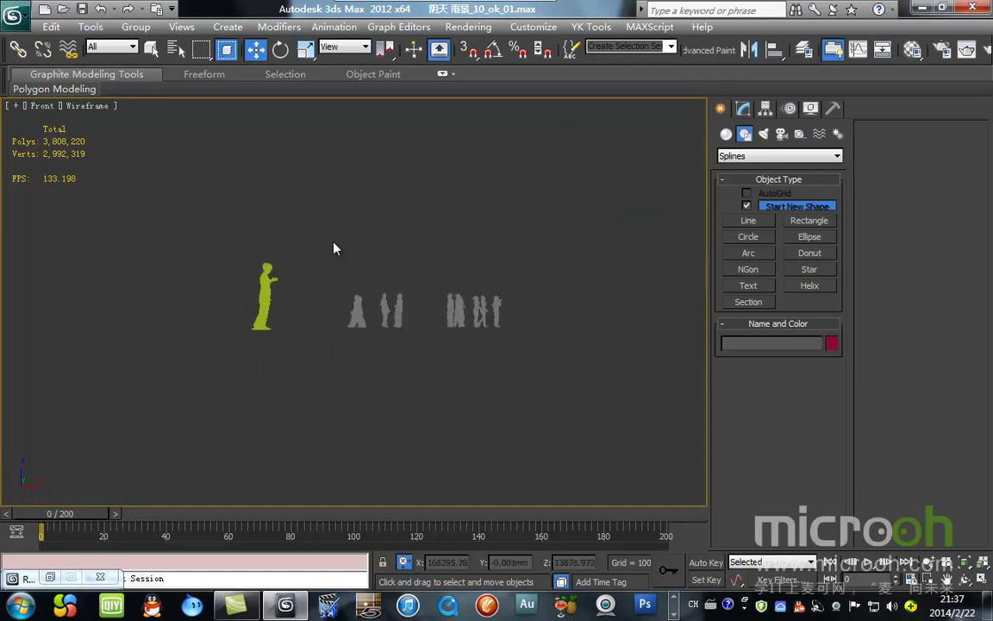
Step: Switch to Top view and unhide all scene objects around the ten people
drag(335, 243, 508, 408)
scroll(514, 364, down, 5)
key(t)
scroll(465, 354, down, 5)
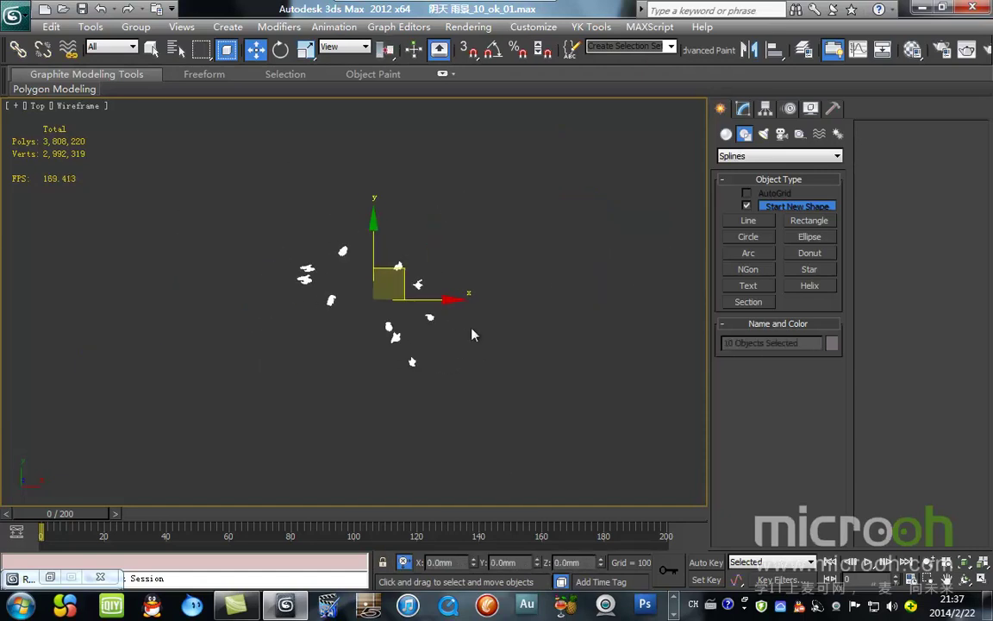
click(327, 281)
scroll(410, 303, up, 6)
right_click(479, 286)
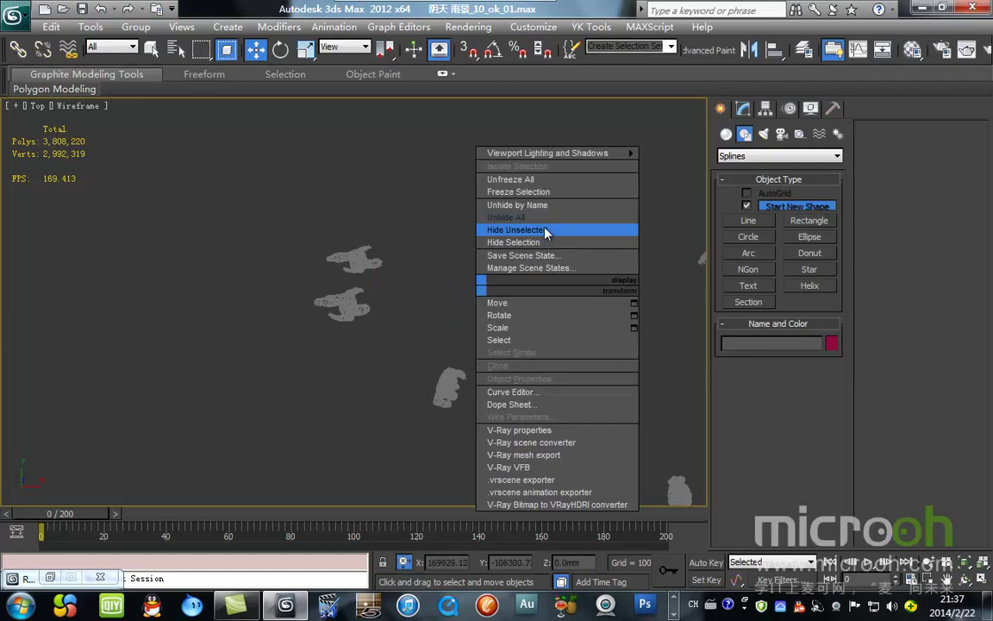
click(526, 217)
scroll(395, 341, down, 8)
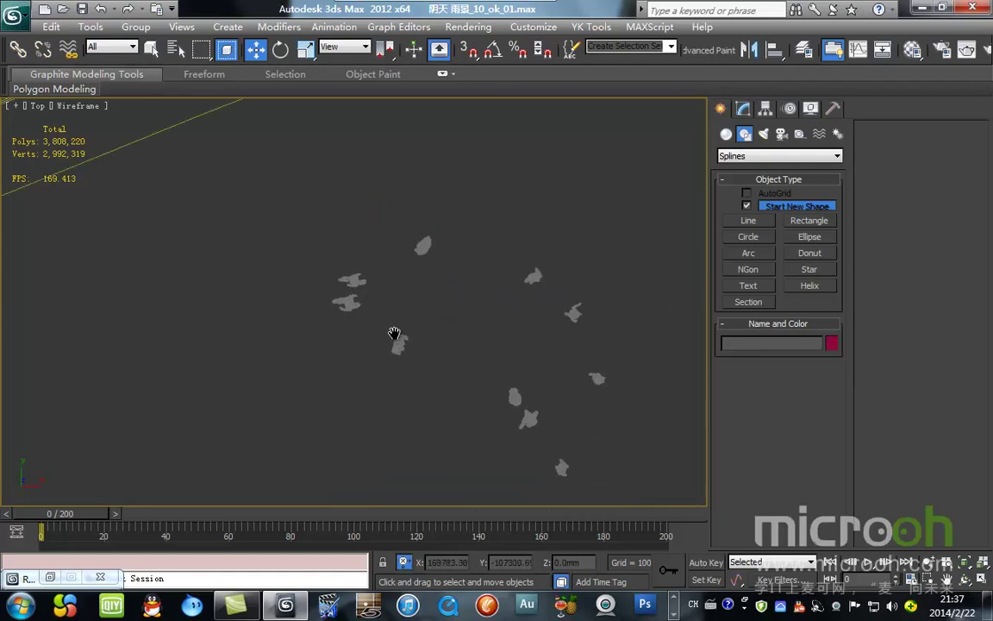
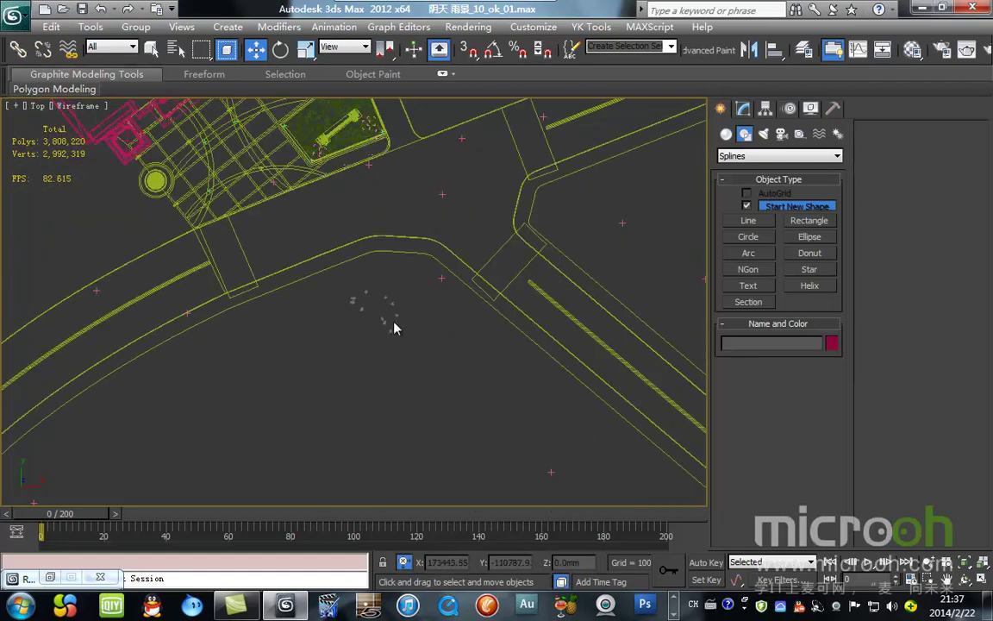
Step: Select the ten people and move them from the grass onto the road near the plaza in shaded Top view
scroll(389, 272, up, 3)
middle_drag(390, 277, 303, 268)
drag(302, 271, 590, 494)
middle_drag(424, 489, 416, 481)
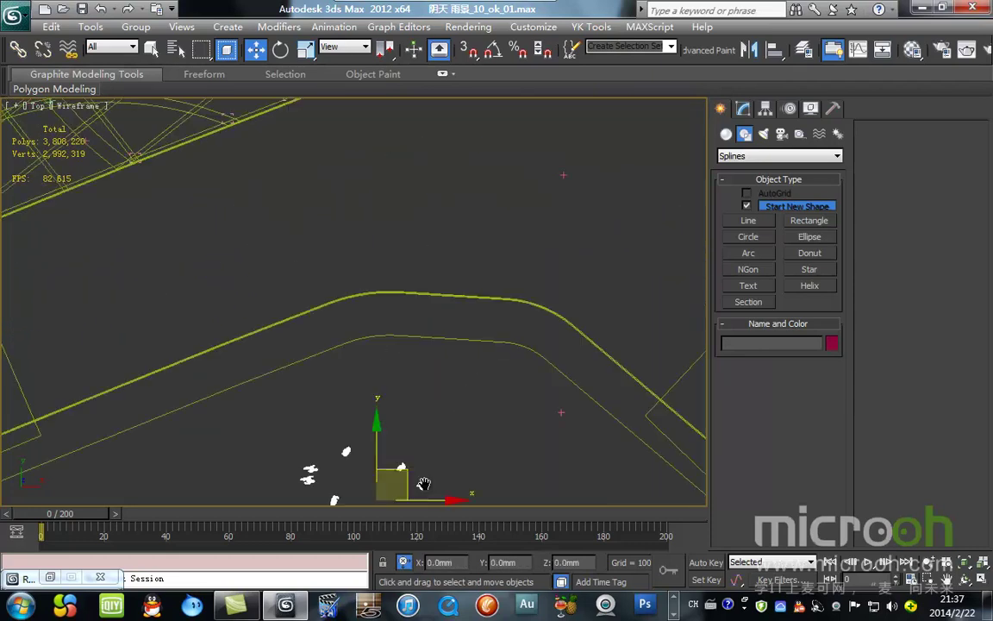
key(F3)
mouse_move(410, 476)
mouse_down()
mouse_move(345, 222)
mouse_move(398, 139)
mouse_up()
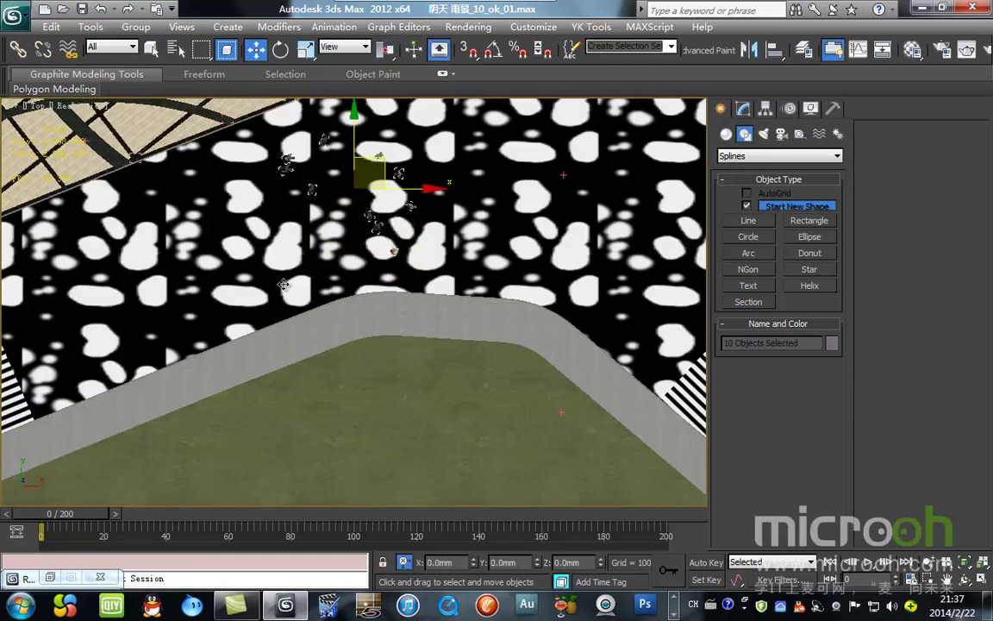
Step: Examine where the people stand relative to the plaza's edge in shaded and wireframe Top views
middle_drag(280, 402, 282, 398)
scroll(408, 306, up, 4)
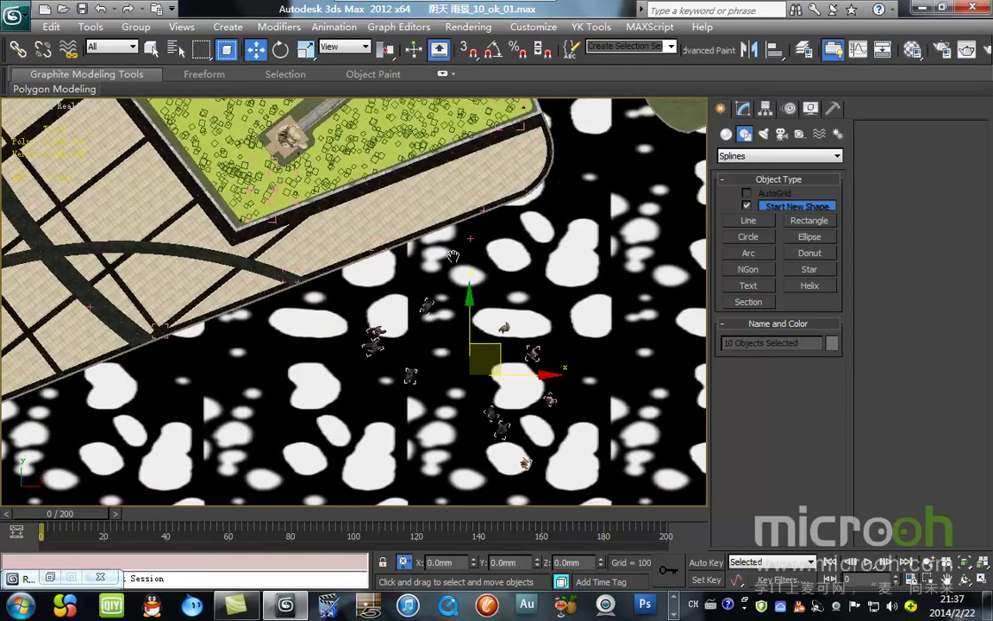
key(F3)
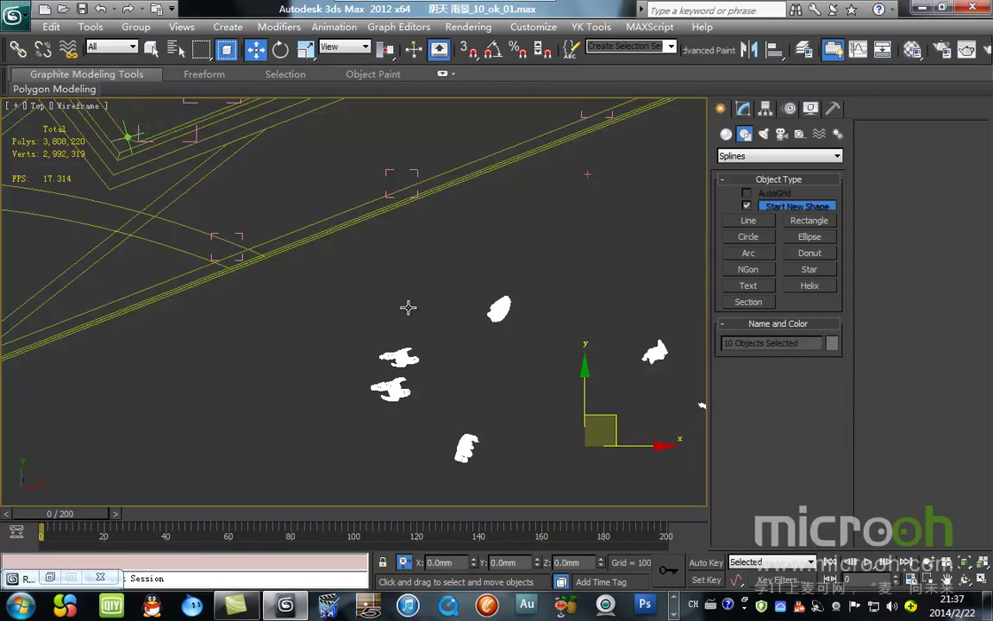
middle_drag(438, 260, 374, 368)
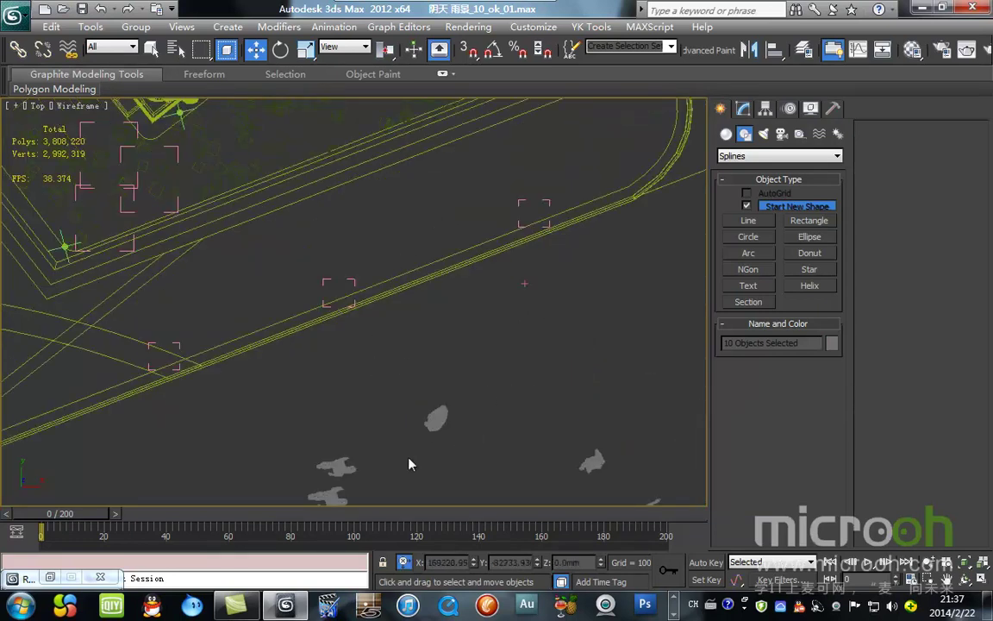
click(437, 420)
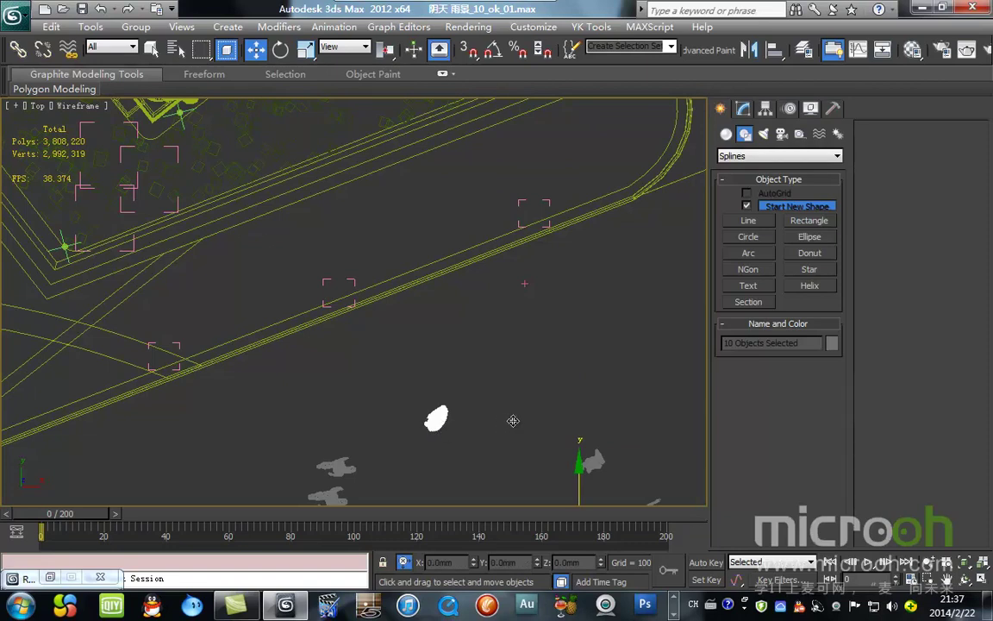
scroll(531, 359, down, 2)
click(529, 359)
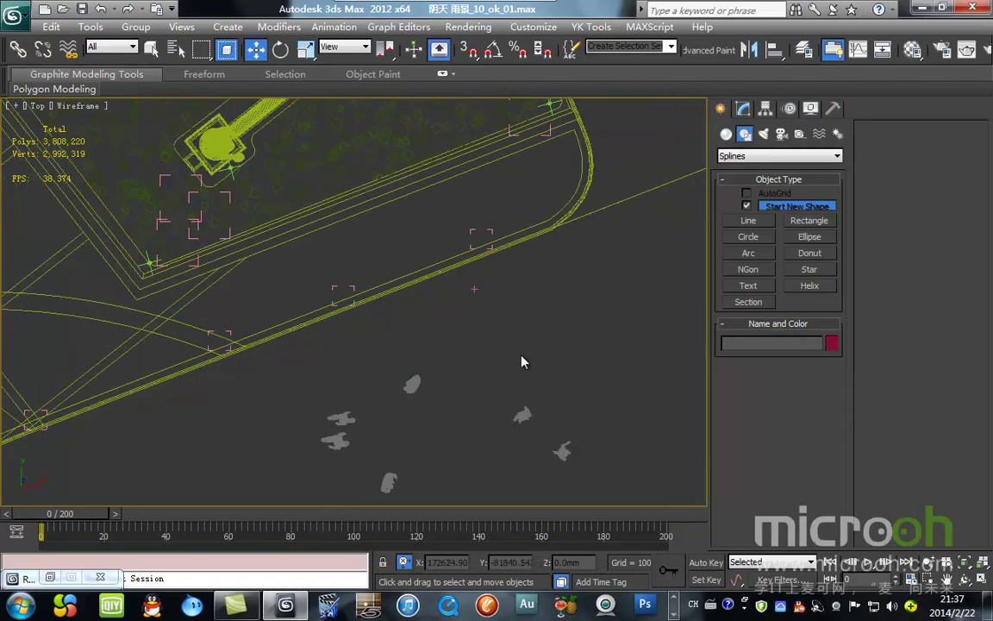
middle_drag(472, 301, 471, 273)
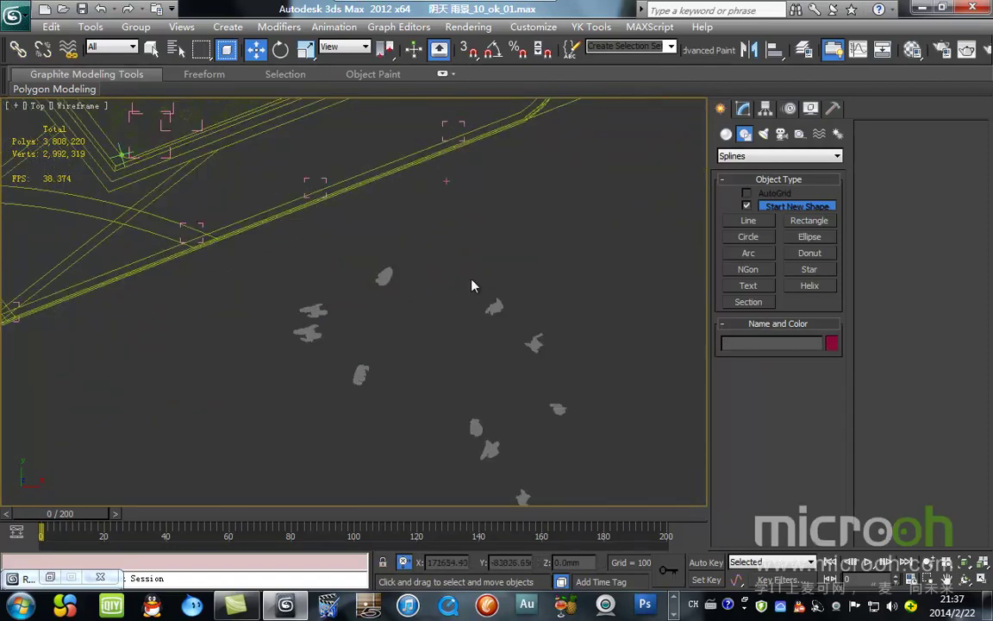
Step: Isolate the ten people and center each one's pivot to its own object with Affect Pivot Only
scroll(472, 285, down, 2)
drag(293, 261, 584, 488)
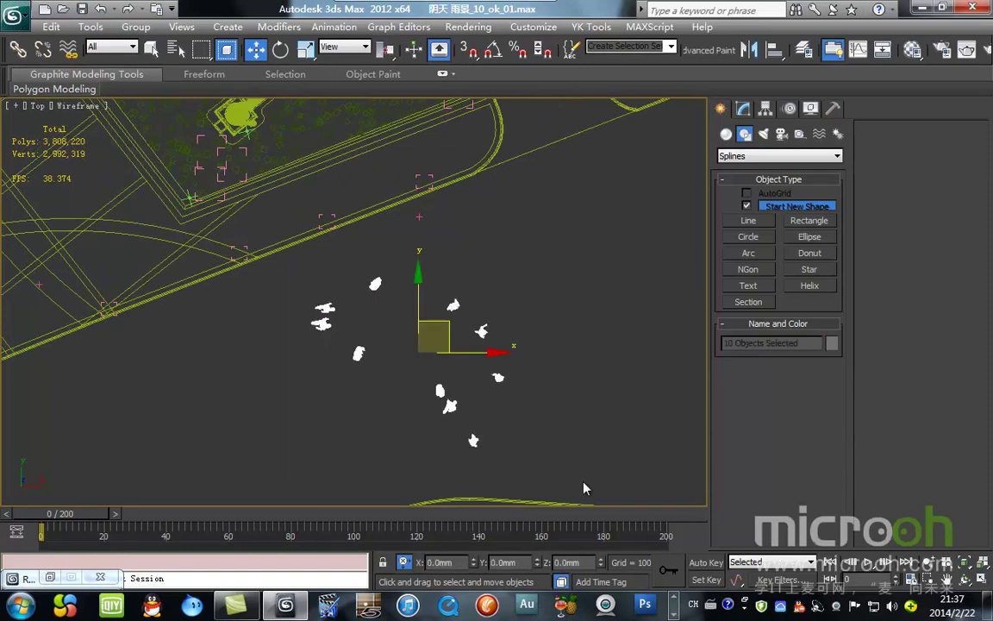
key(z)
click(765, 108)
click(791, 206)
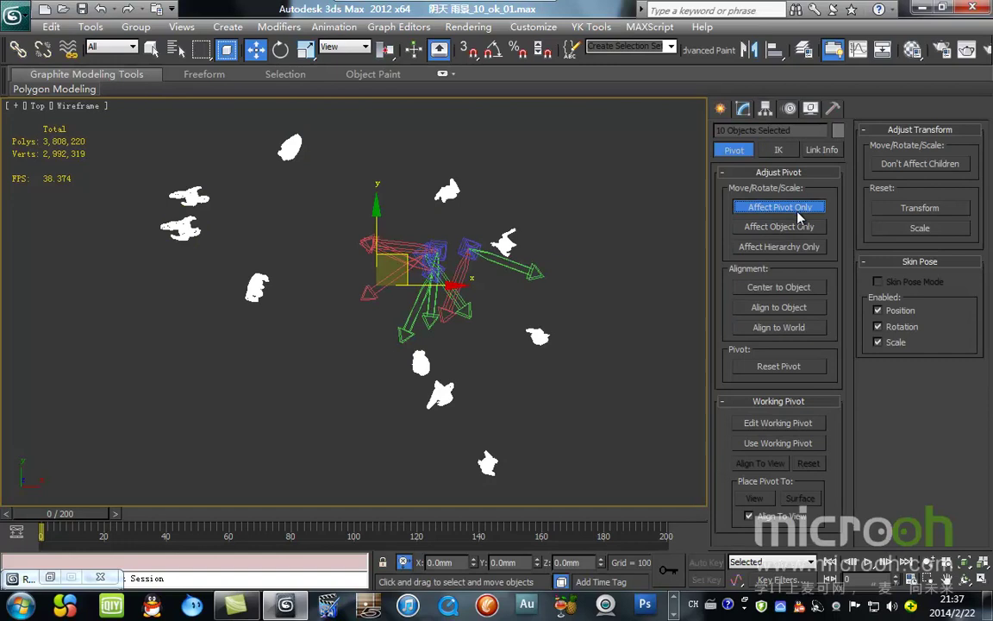
click(796, 287)
click(720, 109)
click(369, 317)
Step: Show the people shaded, select the walking woman 女44, and move her next to the dark-suited man in Top view
middle_drag(272, 289, 363, 398)
key(F3)
mouse_move(436, 466)
alt+middle_down()
mouse_move(401, 245)
mouse_move(402, 306)
alt+middle_up()
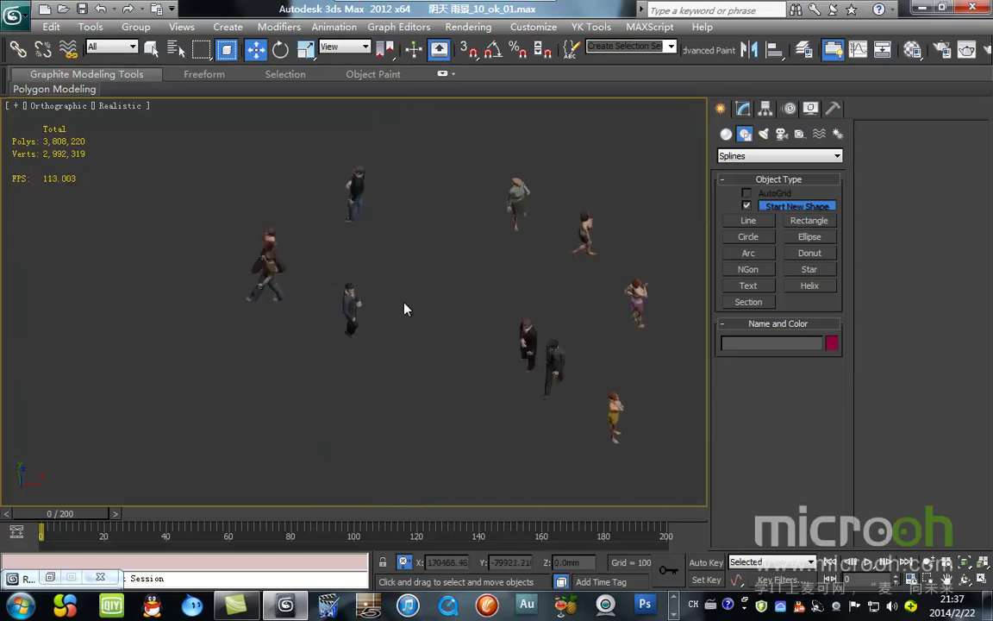
scroll(526, 386, down, 3)
scroll(496, 328, up, 5)
click(677, 207)
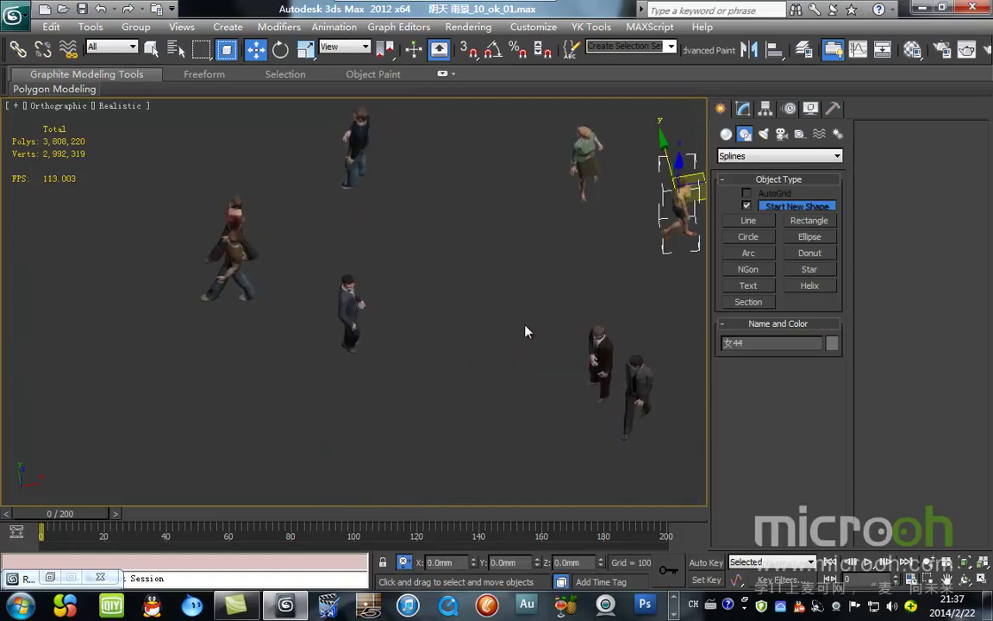
key(t)
scroll(419, 367, down, 10)
scroll(392, 376, up, 2)
middle_drag(366, 385, 499, 335)
drag(528, 231, 287, 294)
Step: Select the woman in yellow, 女34, and move her beside the man at the group's far upper end in Top view
scroll(226, 272, up, 3)
middle_drag(380, 252, 350, 483)
scroll(363, 341, down, 1)
middle_drag(494, 406, 299, 231)
scroll(312, 238, down, 1)
scroll(442, 414, down, 2)
middle_drag(441, 413, 392, 241)
scroll(403, 320, up, 2)
middle_drag(402, 319, 431, 439)
click(465, 335)
scroll(413, 446, down, 1)
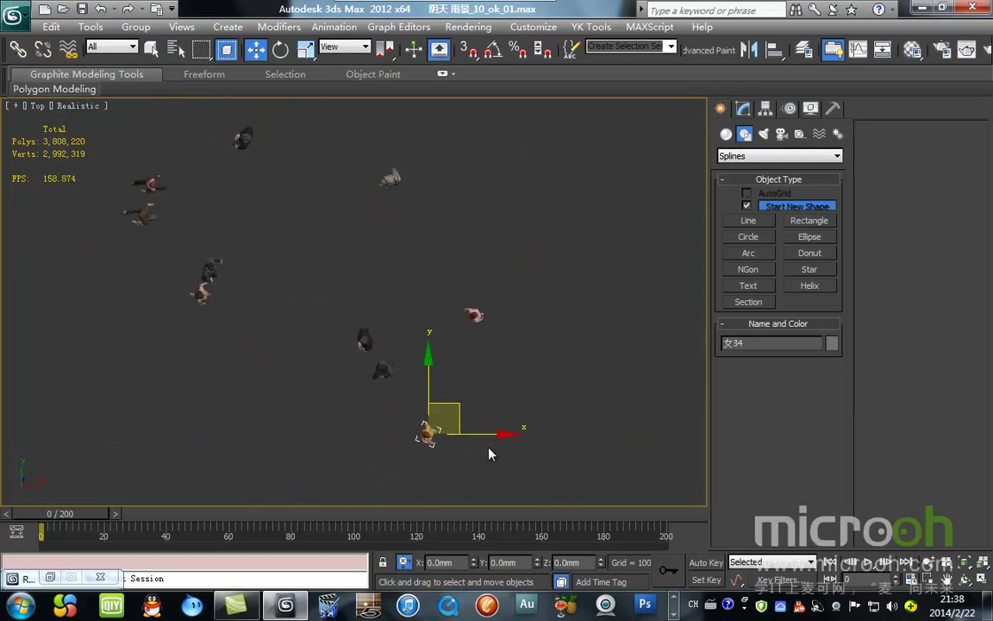
drag(458, 408, 256, 103)
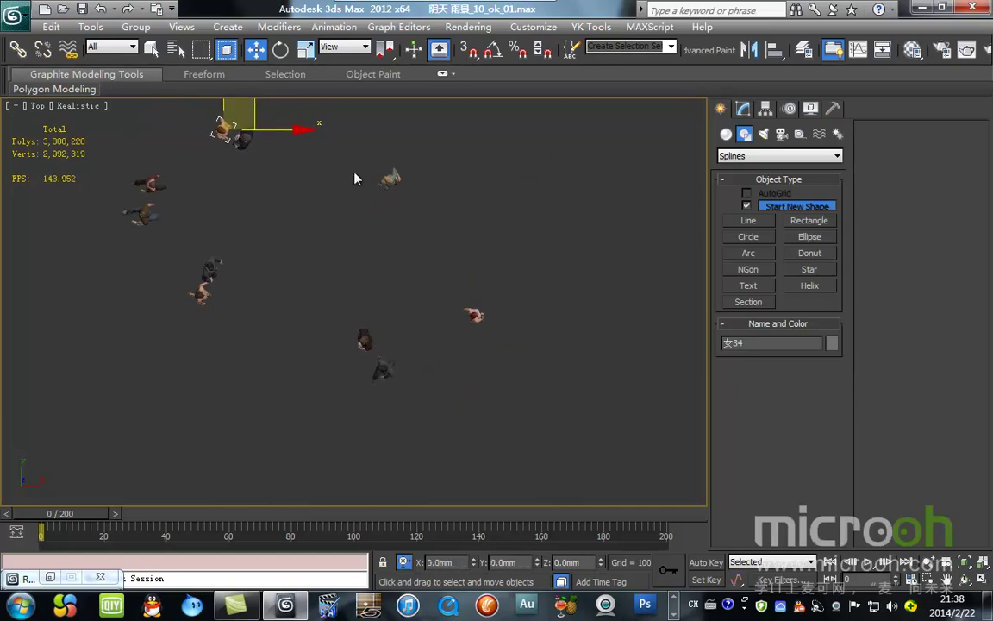
Step: Examine the grouping of the ten people from Top and orbited views, including the woman 女43 in green
scroll(395, 188, up, 5)
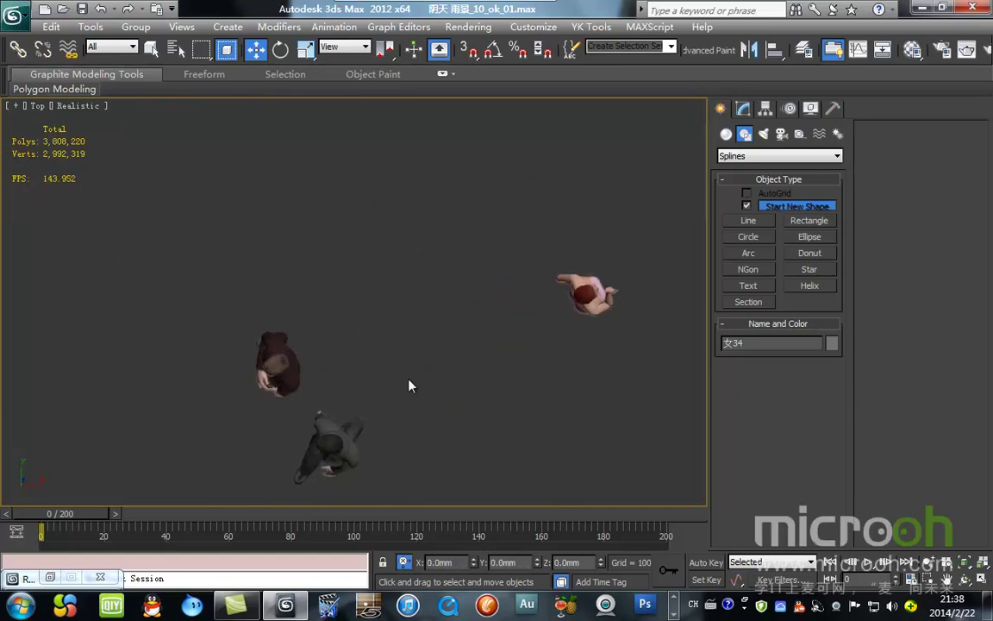
scroll(411, 385, down, 5)
middle_drag(310, 203, 521, 383)
scroll(448, 285, up, 3)
scroll(520, 383, down, 11)
drag(199, 203, 636, 439)
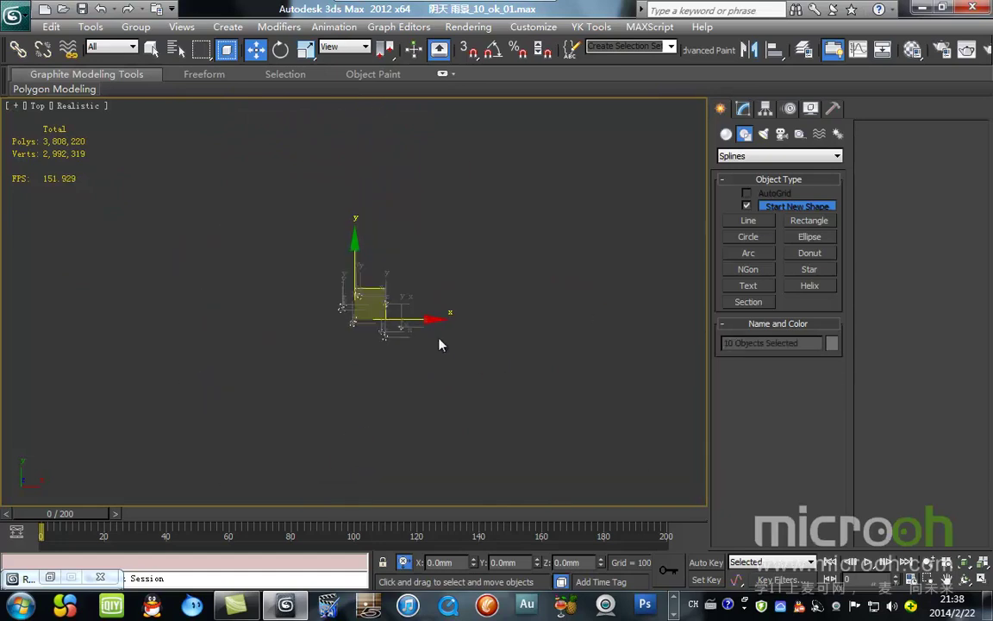
scroll(492, 344, up, 5)
alt+middle_drag(477, 322, 513, 227)
click(514, 287)
scroll(386, 312, up, 5)
middle_drag(386, 312, 281, 234)
scroll(276, 246, up, 2)
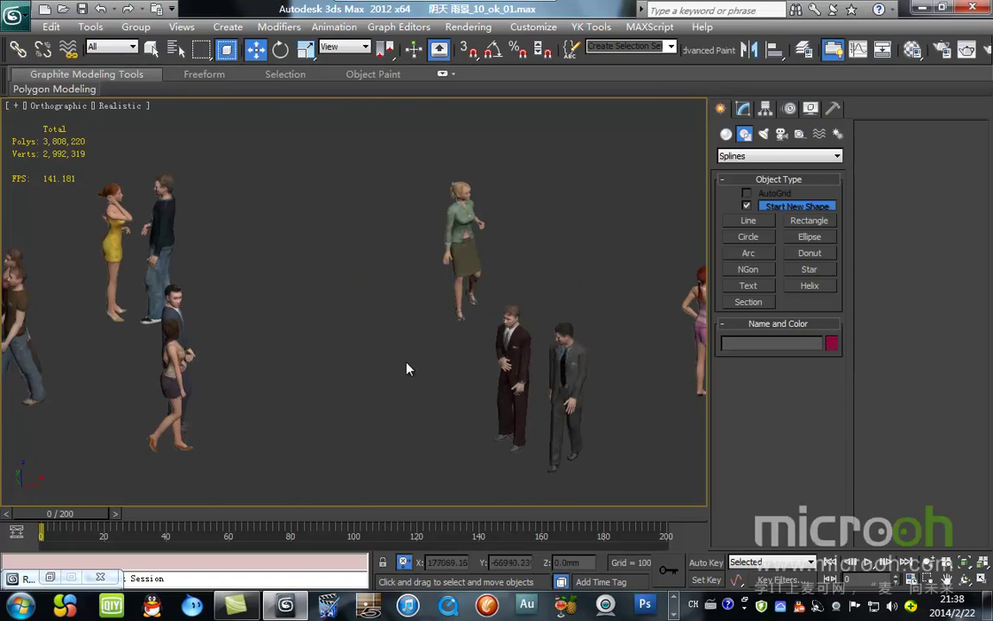
click(461, 244)
scroll(359, 299, down, 3)
alt+middle_drag(361, 302, 455, 319)
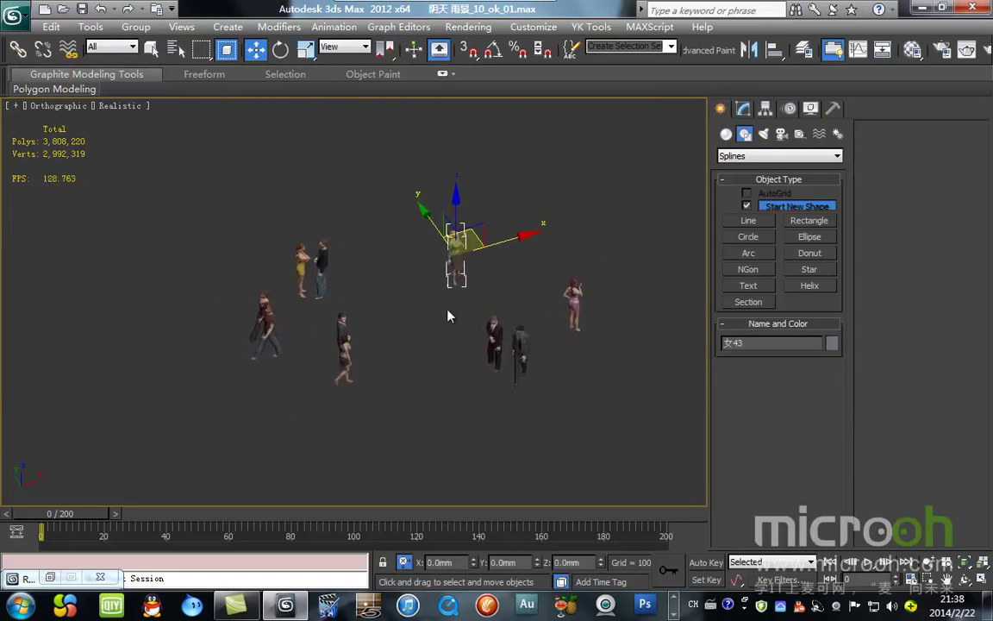
Step: Select the man 男39 and preview his animation in Top view by scrubbing the timeline, returning to frame 0
click(497, 330)
key(t)
key(z)
scroll(344, 319, down, 4)
middle_drag(345, 319, 279, 292)
drag(48, 517, 670, 531)
key(Home)
Step: Move the man 男39 next to the woman 女43 in Top view and check the animation at the timeline's start
key(w)
scroll(441, 461, down, 3)
scroll(311, 406, down, 3)
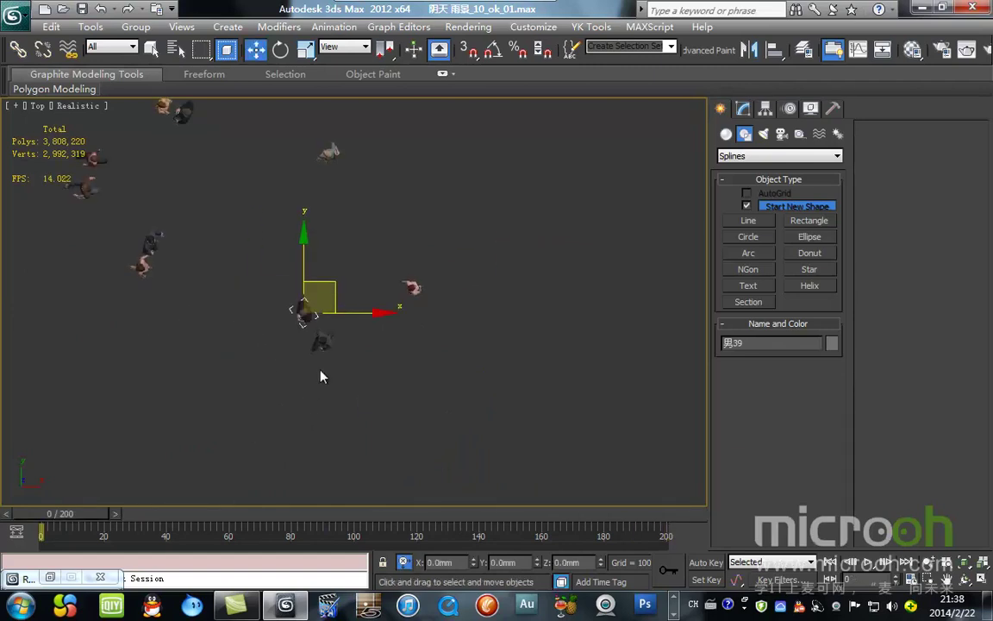
drag(332, 286, 386, 131)
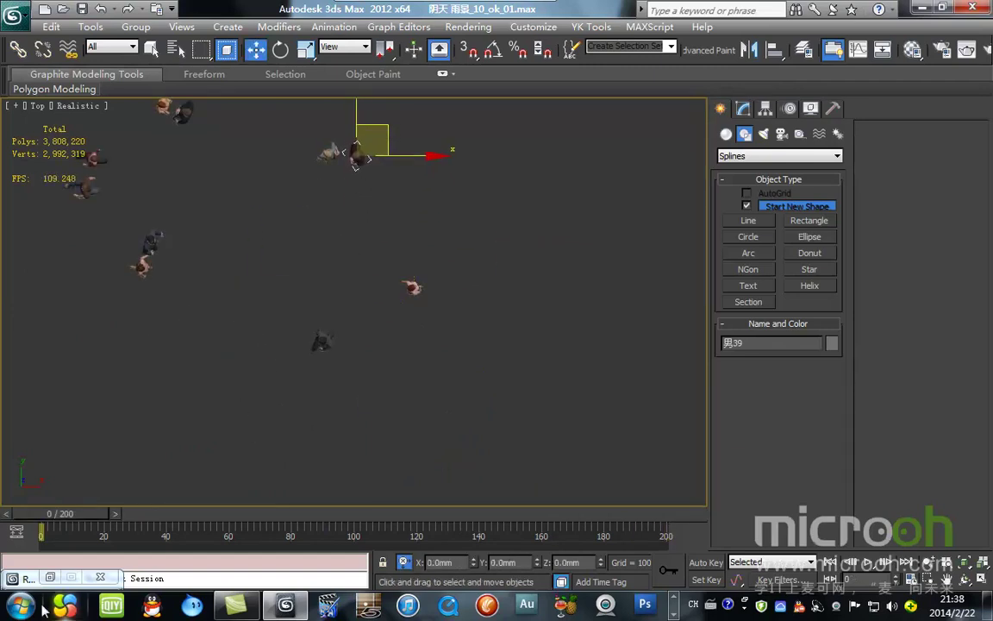
drag(67, 514, 2, 539)
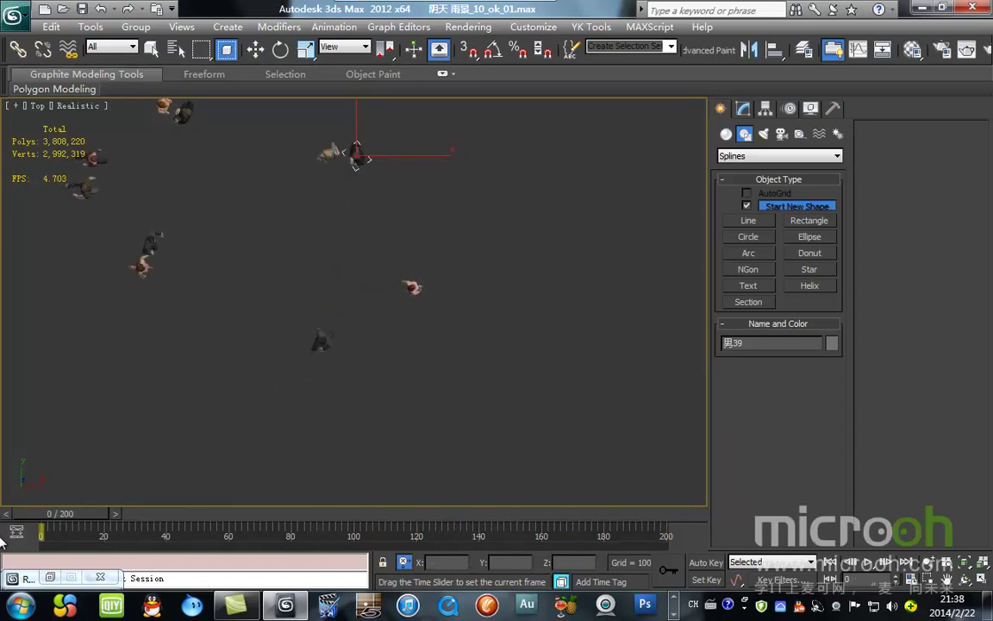
Step: Clear the selection, unhide all scene objects, and show the Top view in wireframe
key(w)
middle_drag(482, 281, 482, 373)
scroll(482, 373, down, 2)
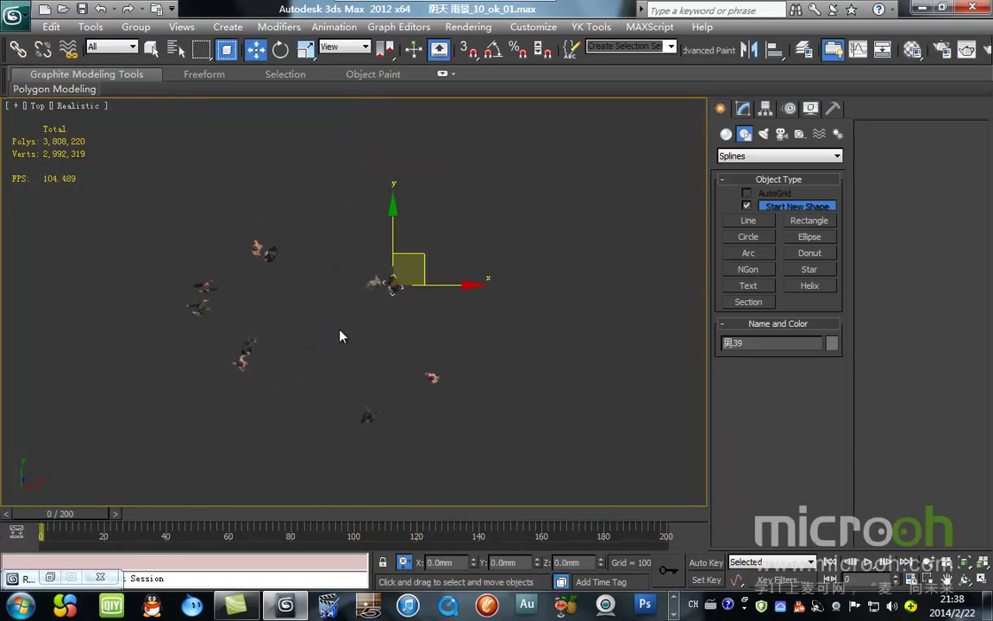
scroll(373, 349, up, 2)
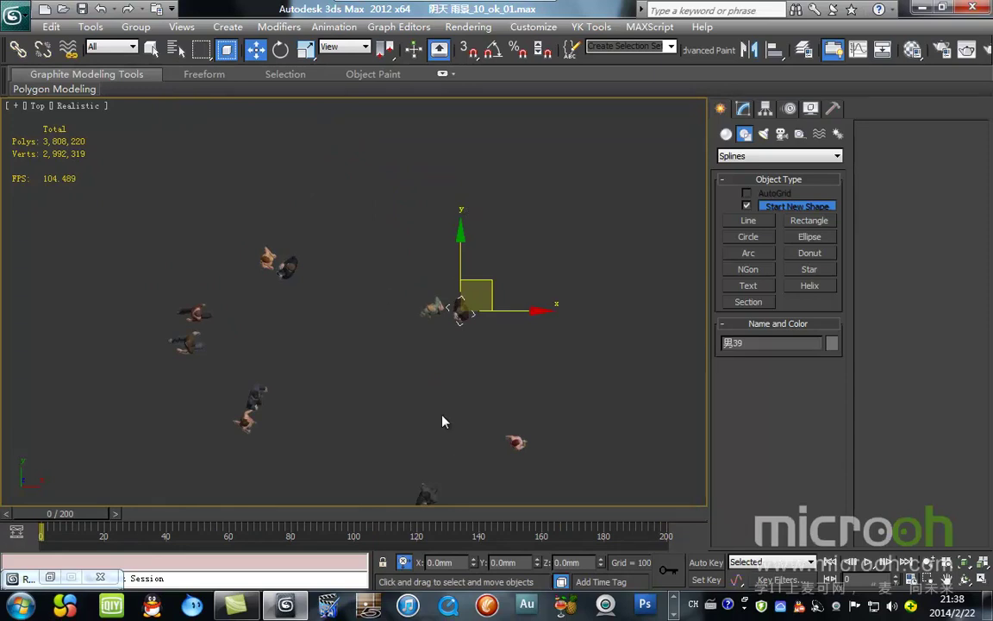
click(414, 409)
middle_drag(395, 380, 374, 315)
right_click(544, 285)
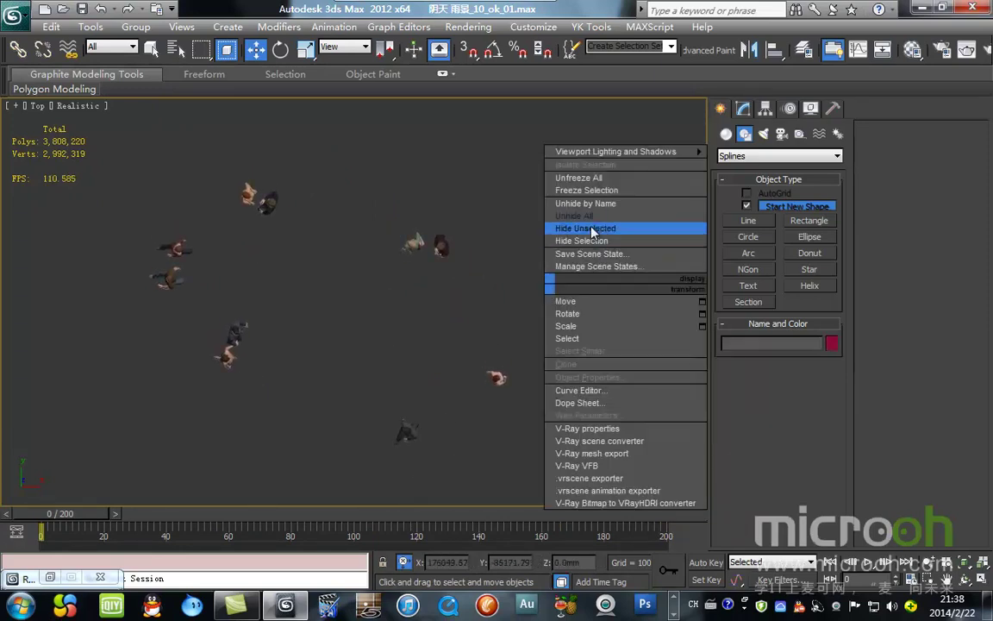
click(579, 216)
middle_drag(200, 289, 355, 405)
key(F3)
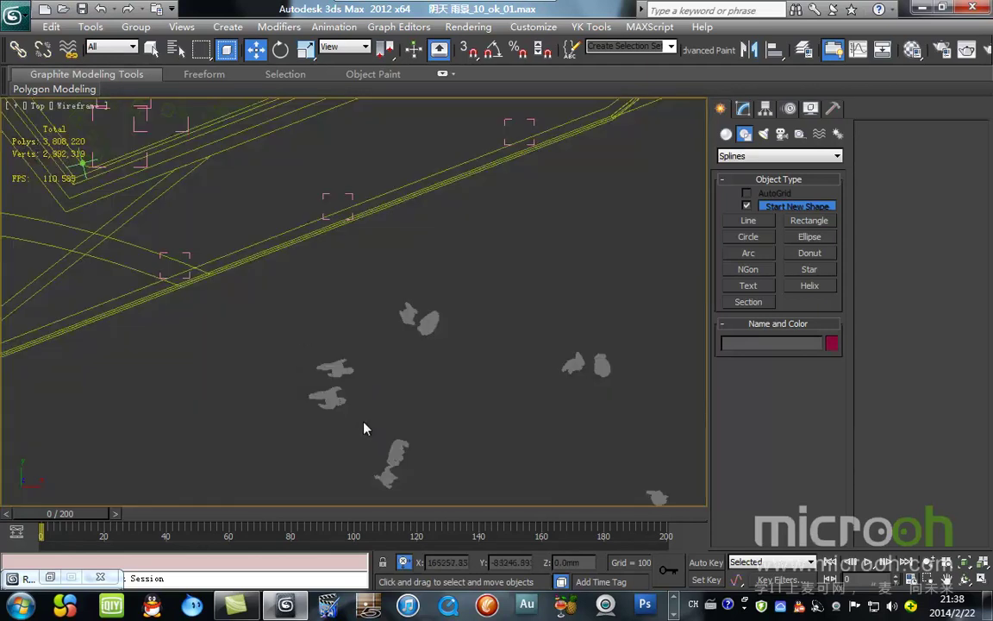
Step: Select the walking pair, 男36 and 女36, and move them onto the plaza paving by the dark curved band
drag(364, 422, 359, 422)
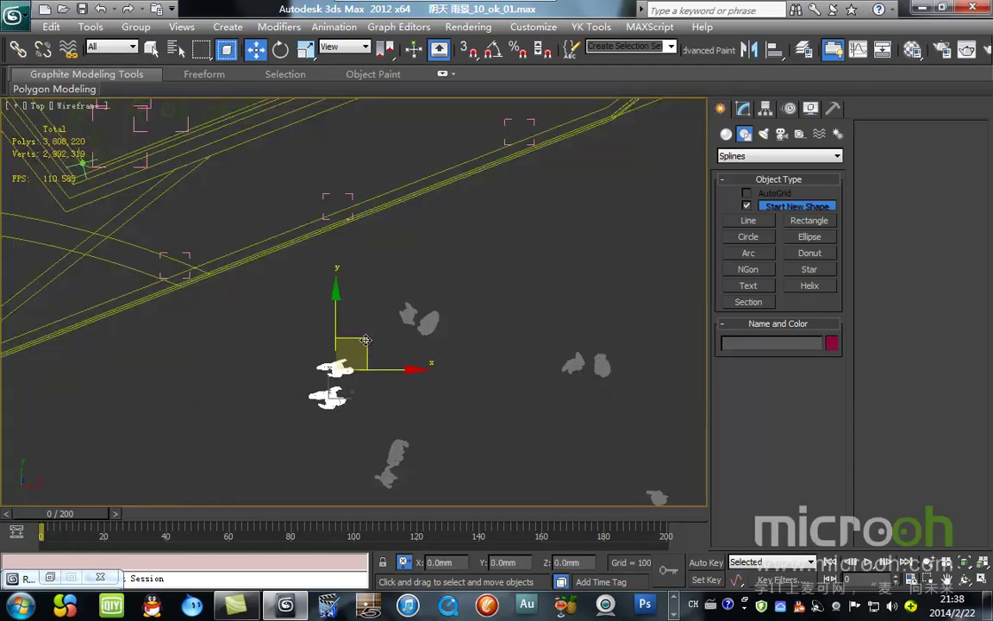
drag(367, 346, 42, 223)
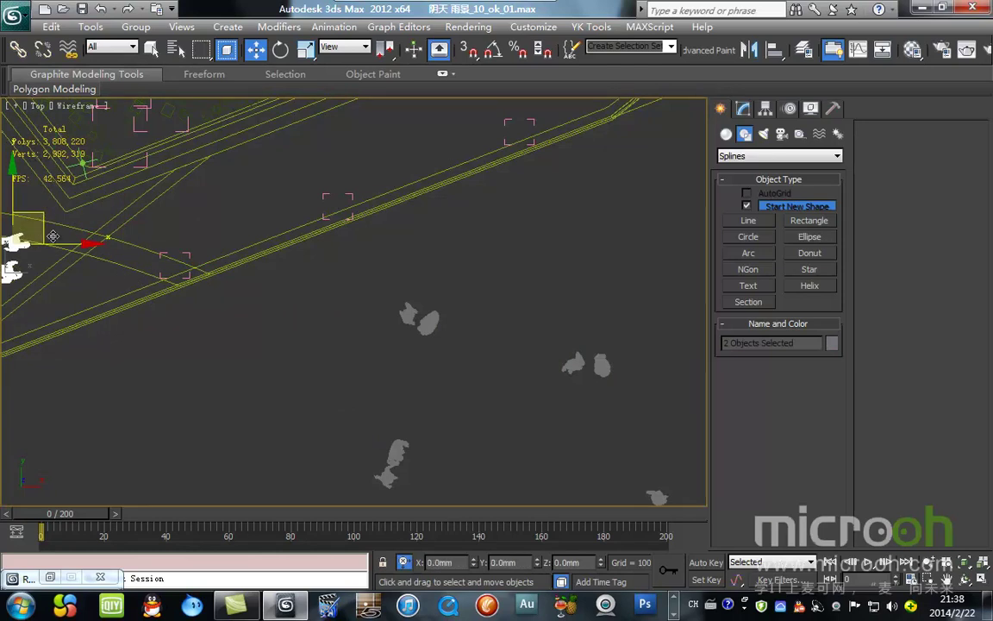
middle_drag(18, 238, 534, 422)
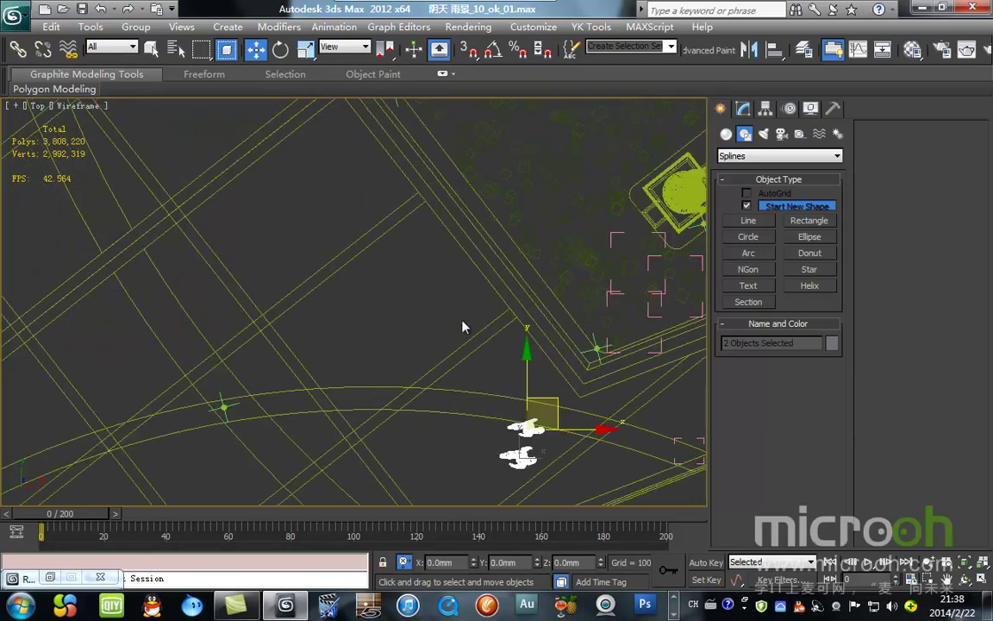
middle_drag(457, 362, 462, 294)
key(F3)
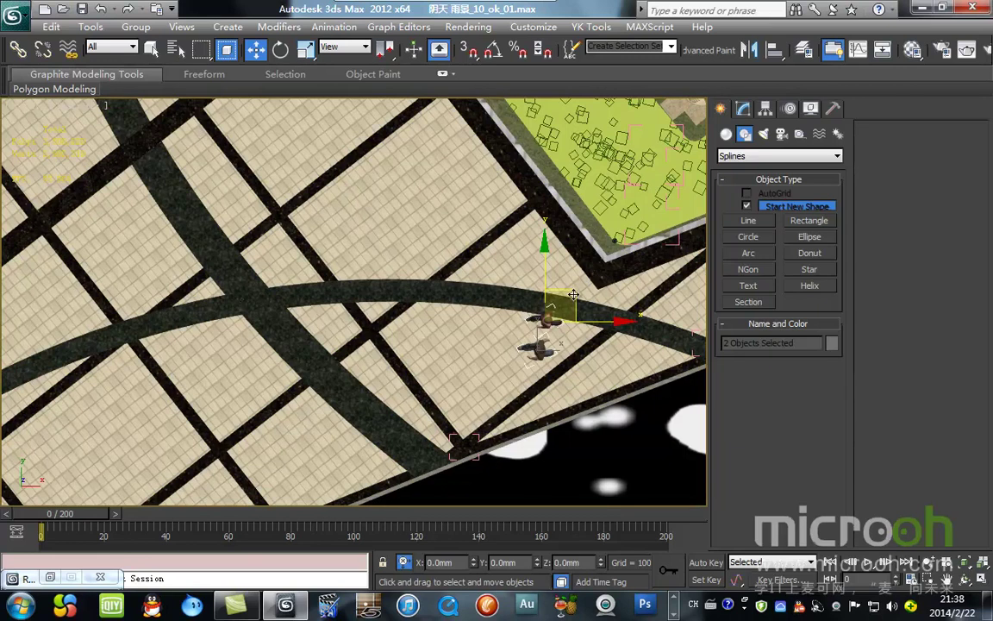
drag(573, 295, 220, 197)
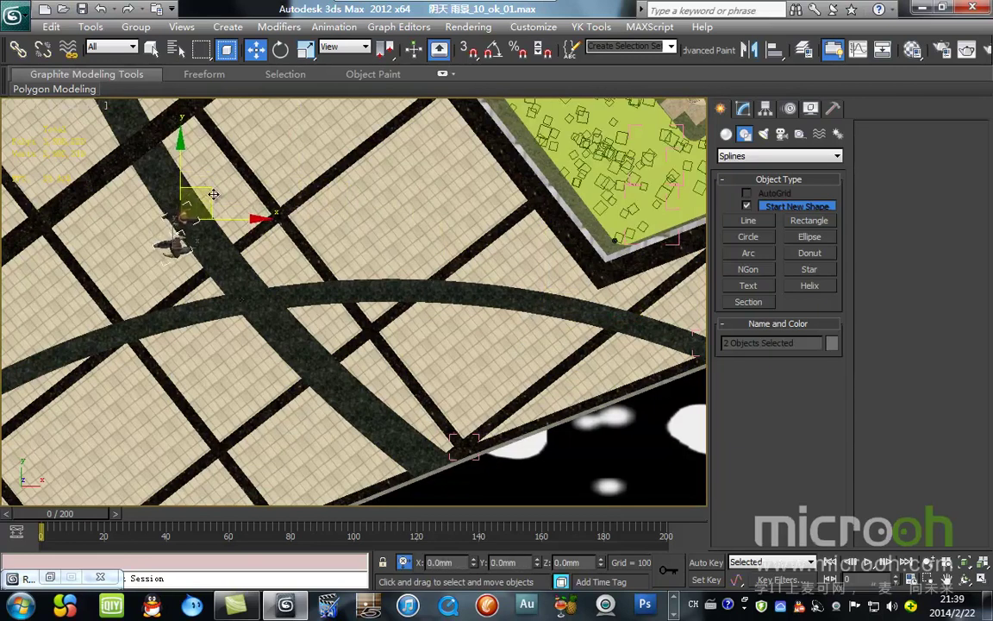
Step: Rotate the walking pair in Top view so they align with the dark diagonal paving band
key(r)
key(e)
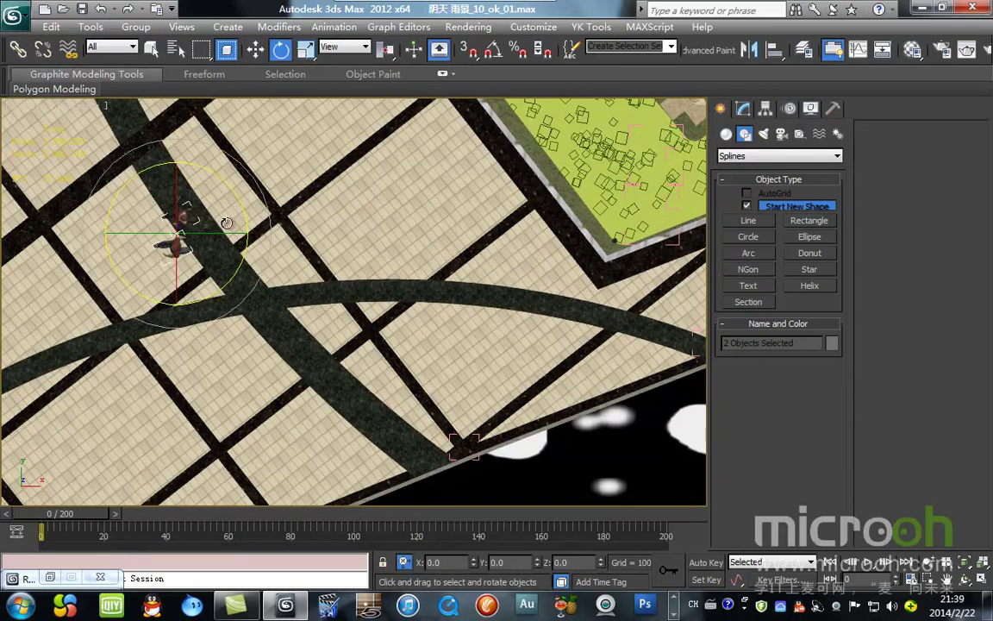
drag(242, 206, 220, 139)
click(258, 56)
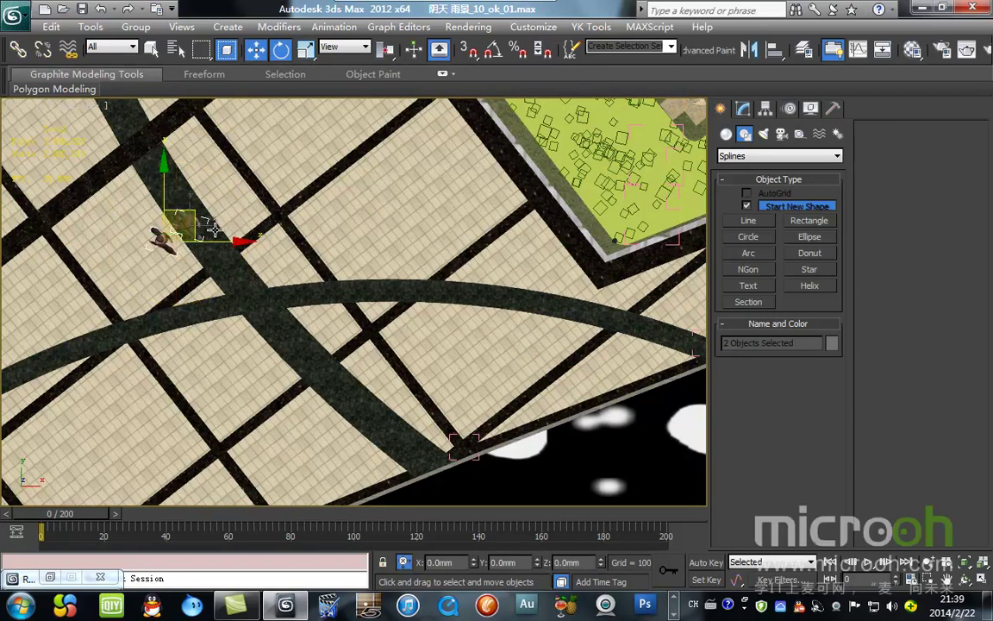
Step: Hide the 建筑 layer in the layer manager and return to the pair in Top view
key(F3)
middle_drag(389, 235, 499, 255)
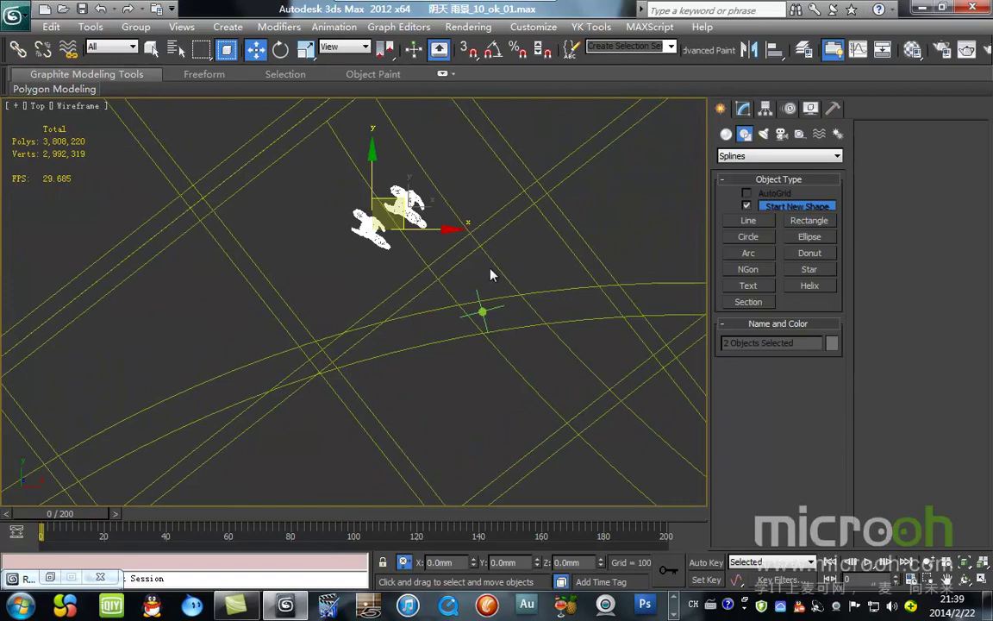
click(806, 50)
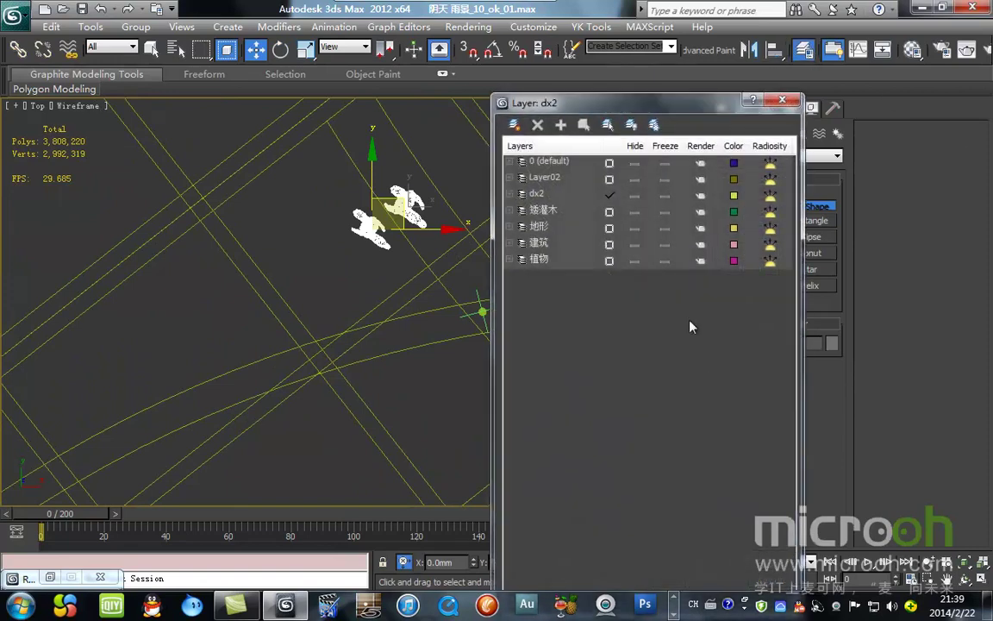
click(635, 244)
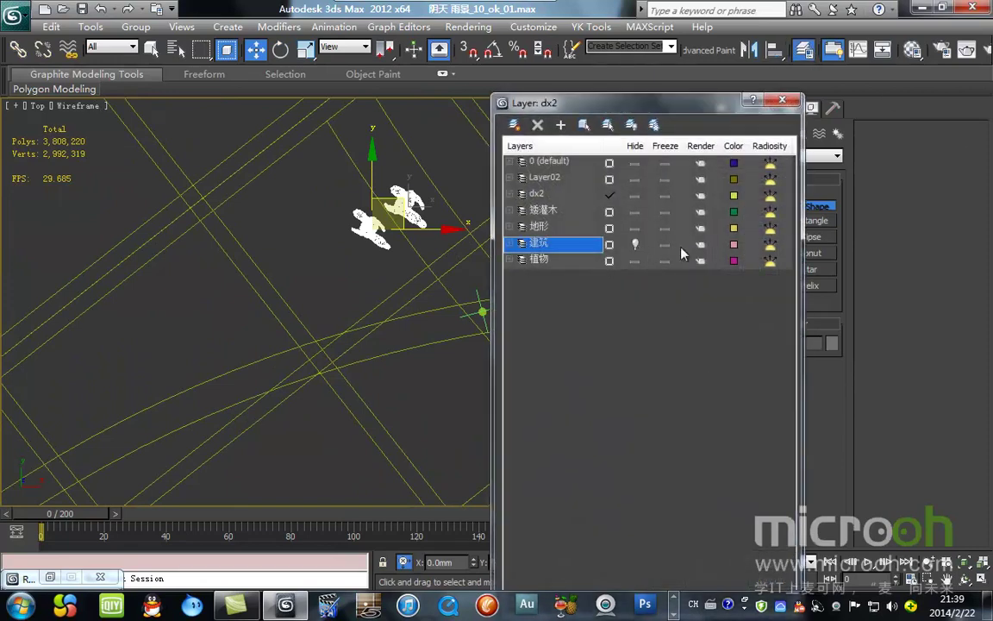
click(782, 101)
middle_drag(505, 268, 372, 348)
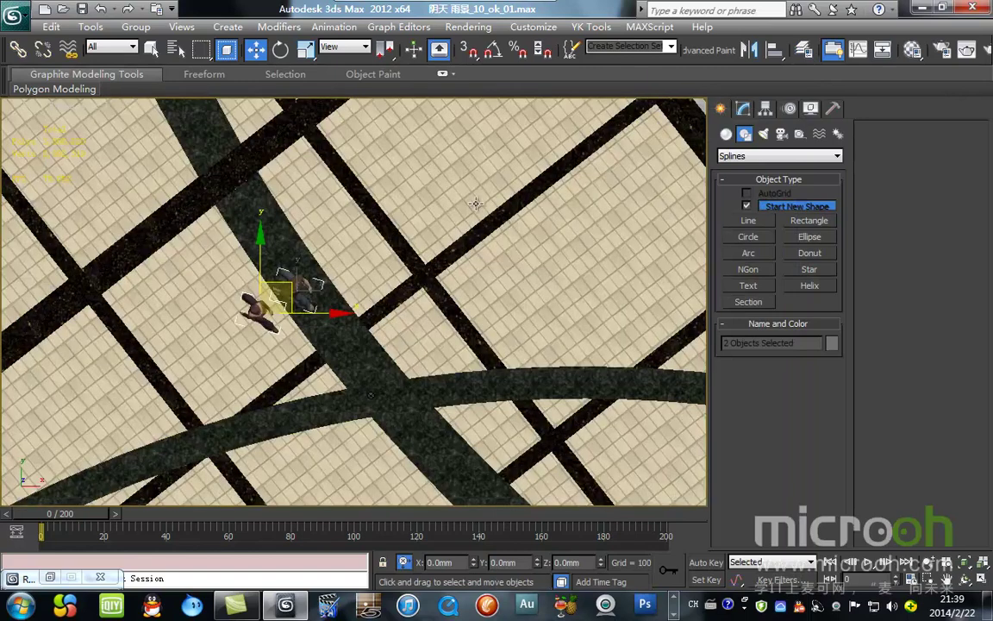
Step: Select the walking man 男36 and move him diagonally across the wide dark paving band, away from the woman
click(468, 203)
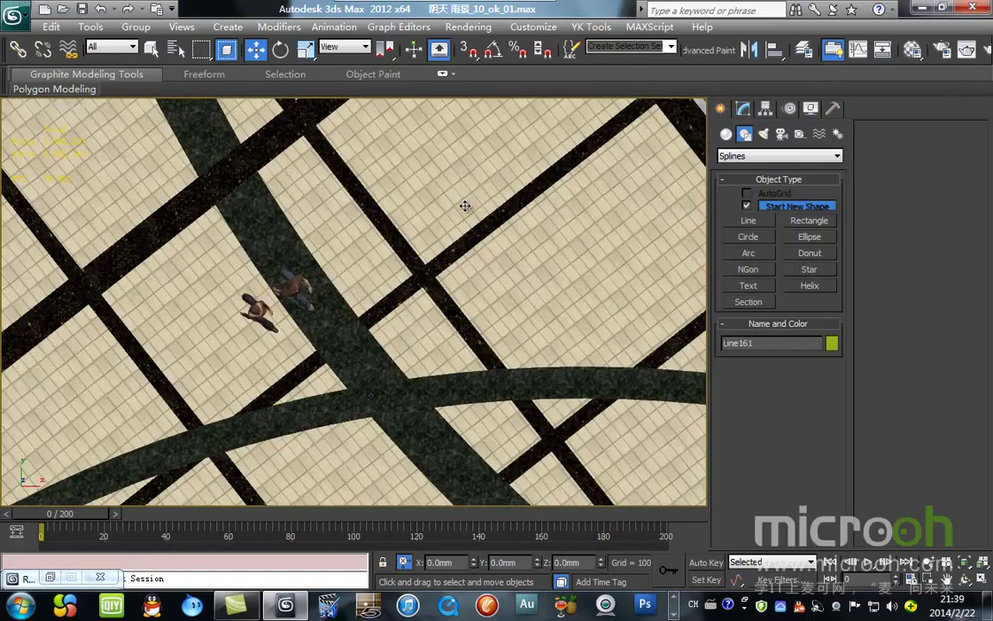
key(F3)
click(291, 288)
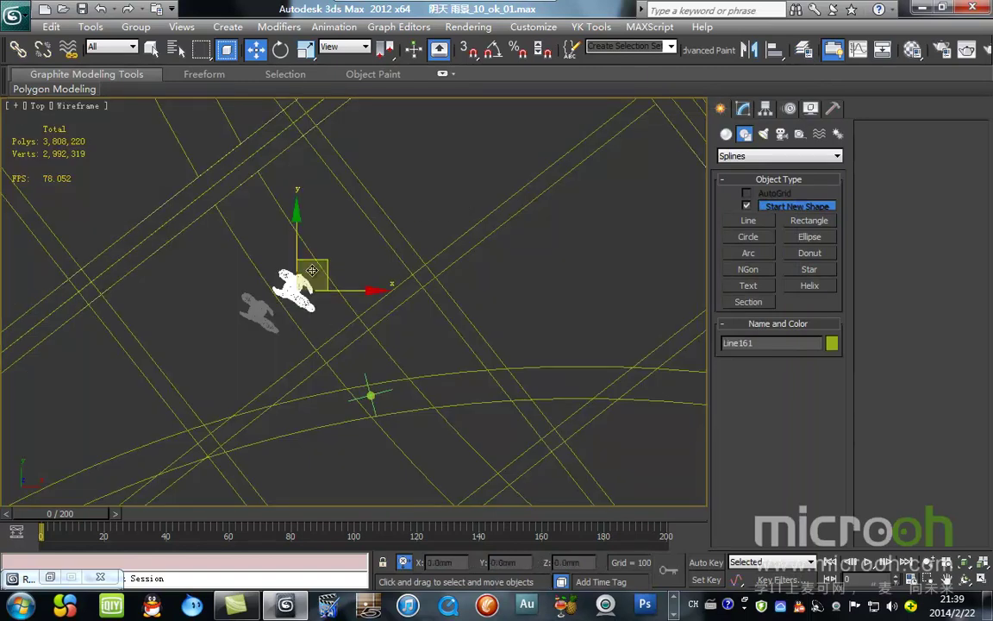
drag(321, 260, 198, 123)
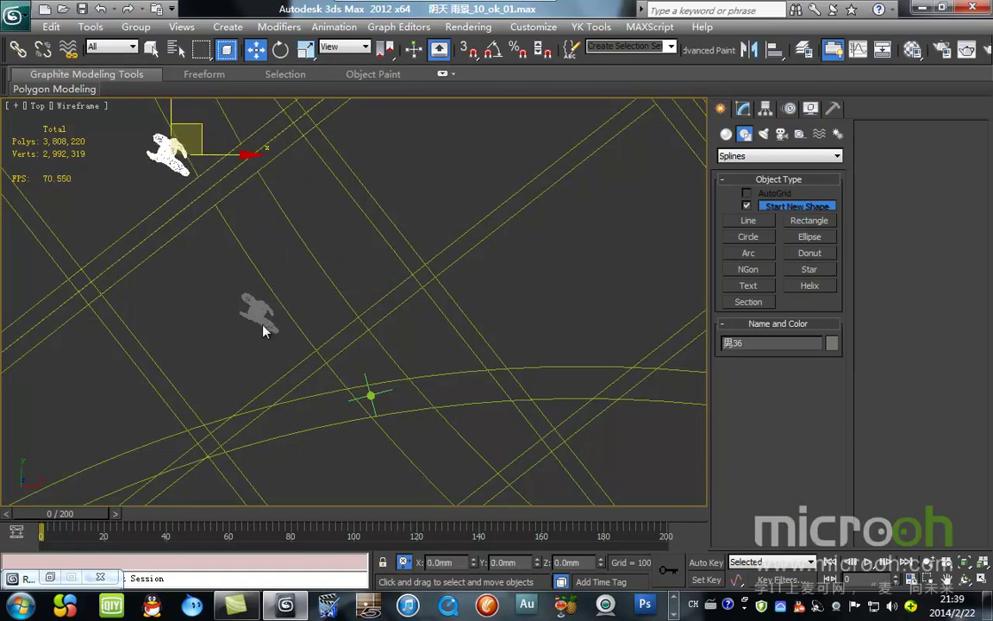
Step: Move the woman 女36 to a separate spot near the paving band crossing and rotate her slightly
click(262, 318)
drag(285, 284, 102, 301)
middle_drag(327, 338, 371, 357)
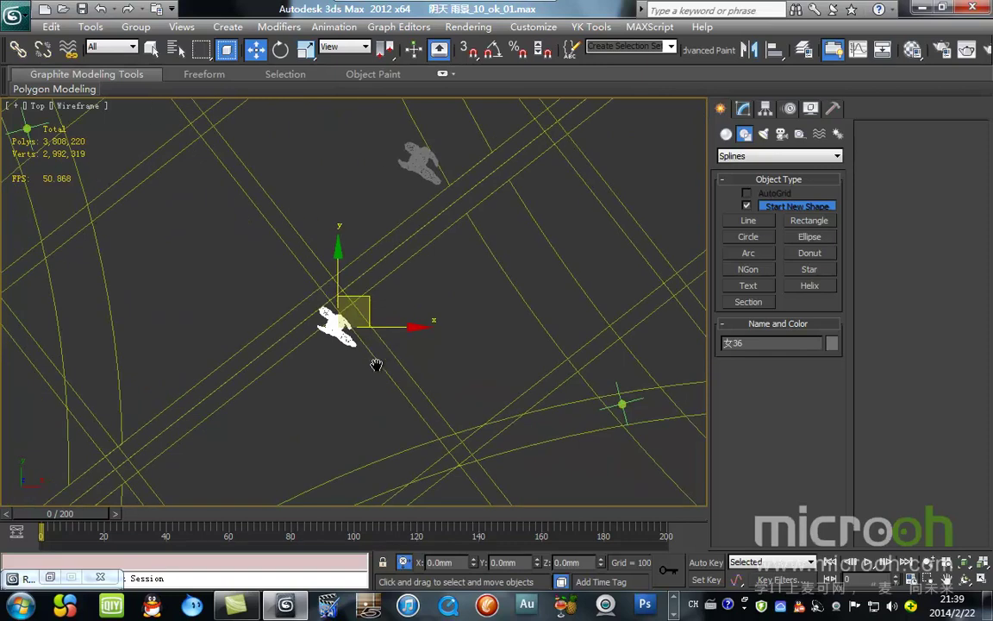
key(e)
drag(404, 296, 393, 250)
click(257, 50)
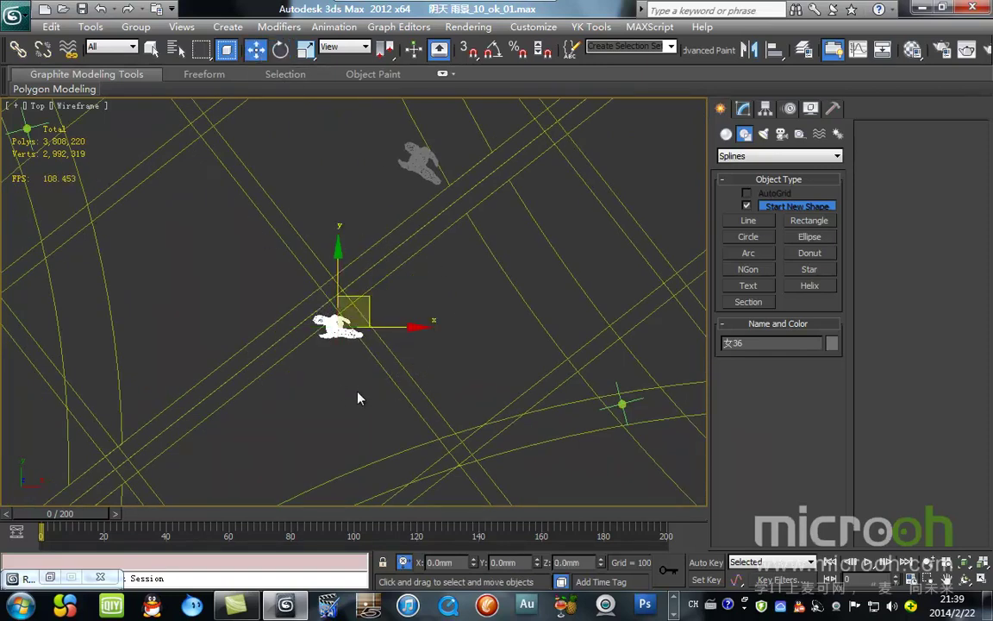
Step: Select the couple with the woman in yellow and move them onto the paving beside the statue planter's corner
scroll(286, 274, down, 3)
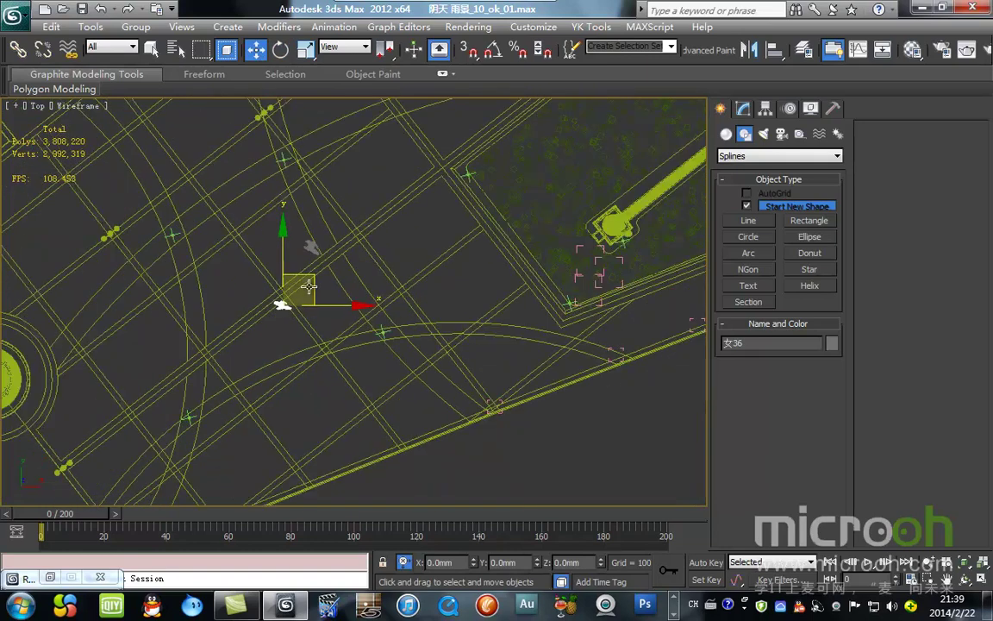
middle_drag(377, 361, 329, 336)
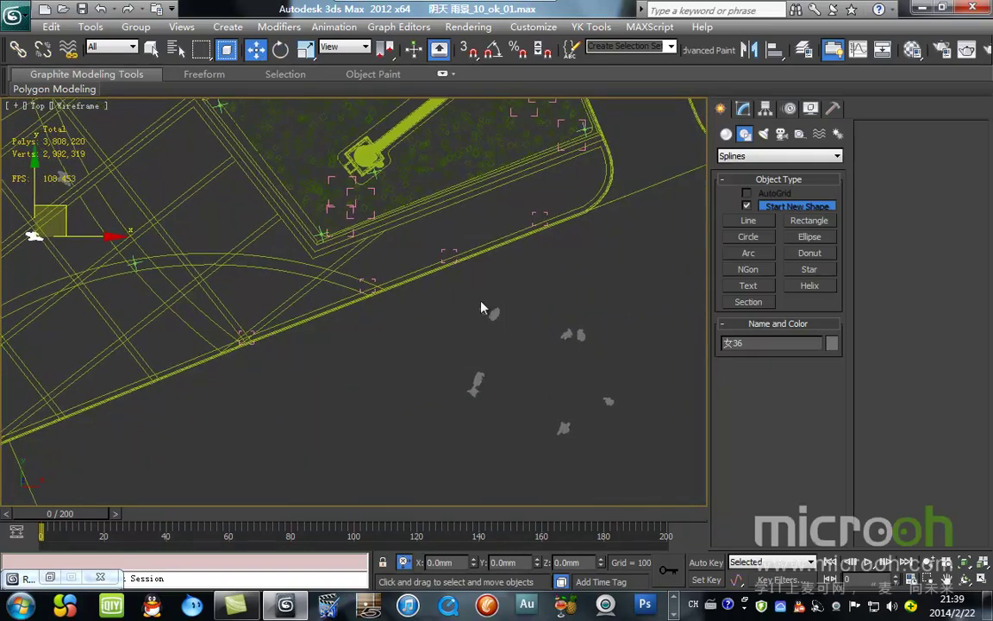
drag(458, 288, 532, 341)
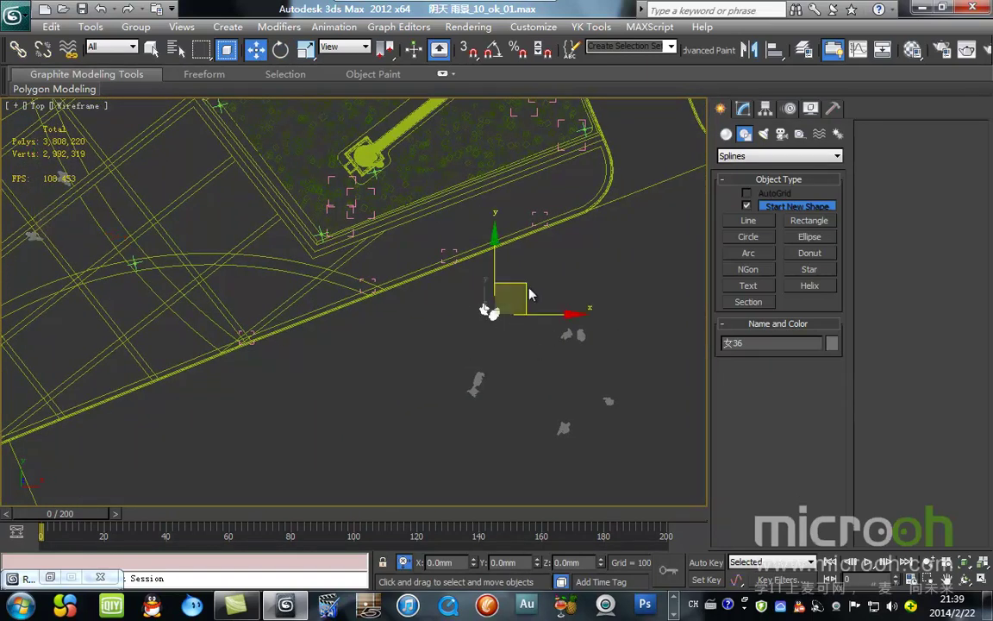
drag(530, 293, 405, 235)
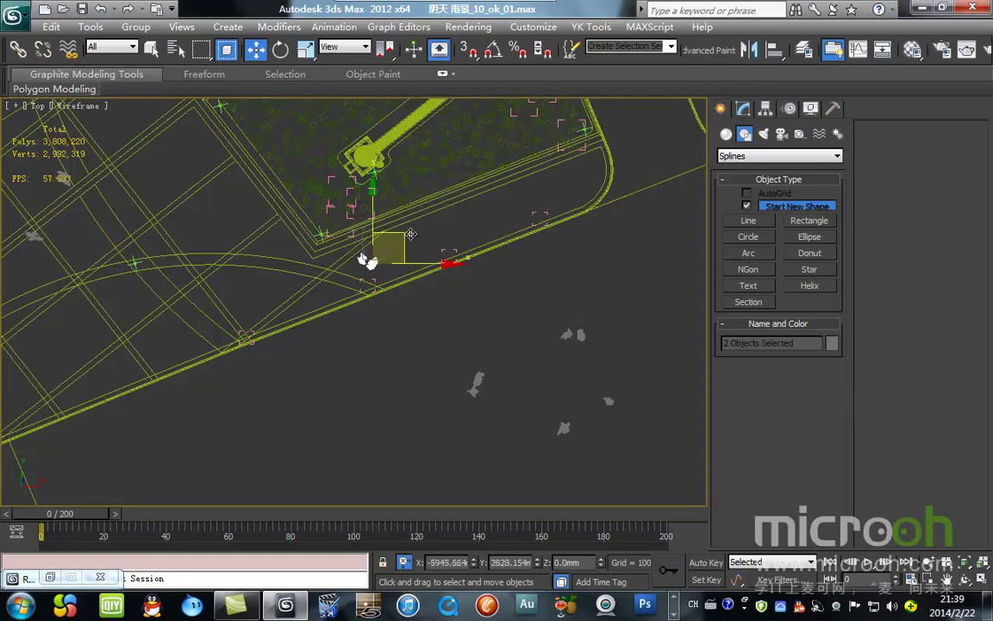
Step: Examine the couple's placement in the Camera02 and Top views and the people's height in Front view
key(c)
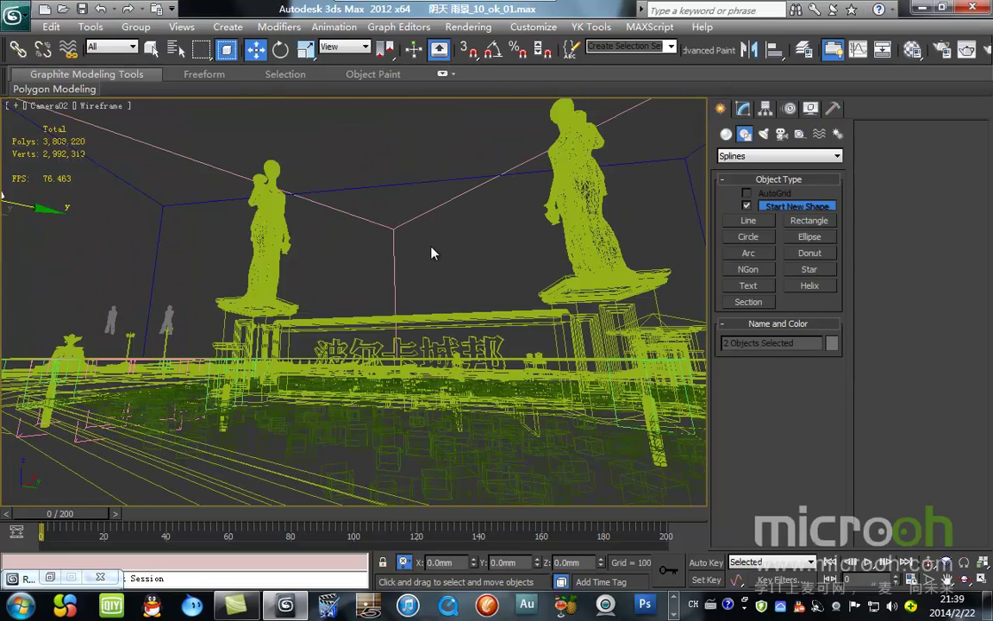
key(t)
key(z)
scroll(433, 247, down, 8)
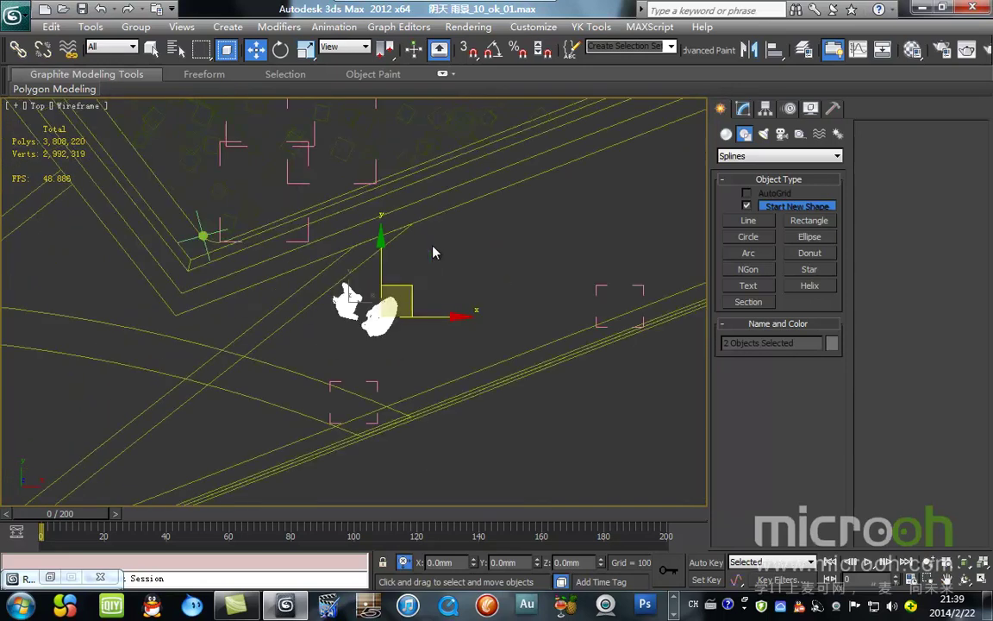
scroll(434, 252, down, 3)
scroll(435, 250, up, 2)
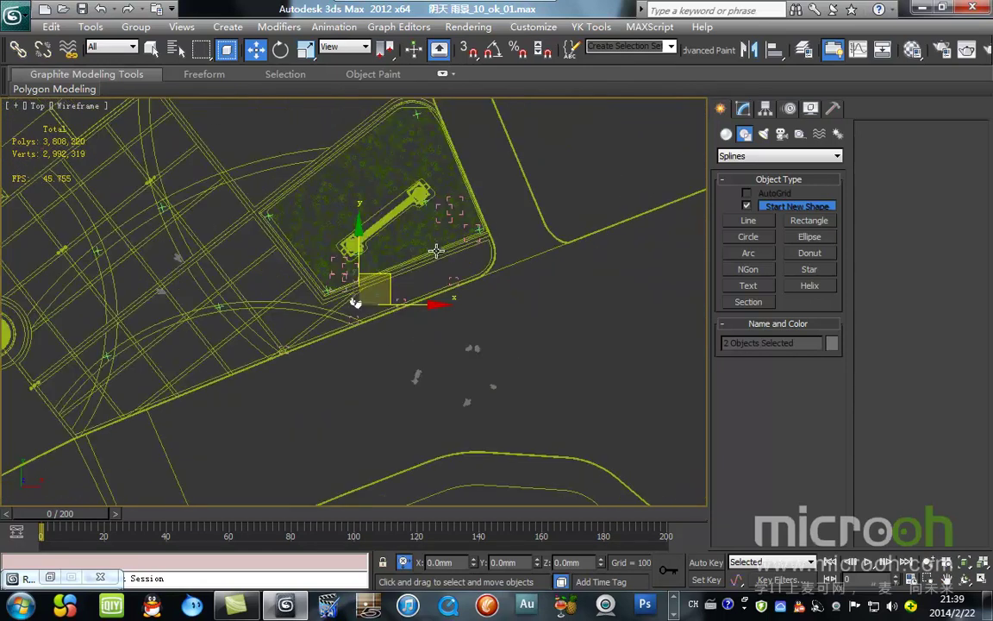
key(f)
scroll(437, 251, down, 5)
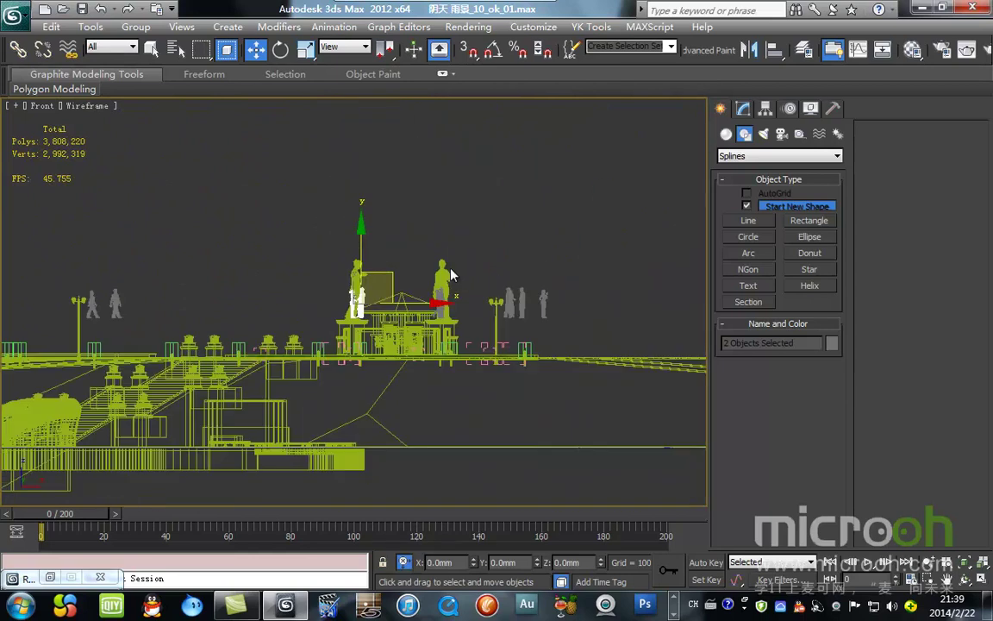
Step: Isolate the objects at the people's height in Front view and select only the ten people in Top view
drag(73, 265, 677, 333)
key(z)
click(474, 383)
scroll(428, 333, up, 5)
scroll(437, 339, down, 4)
key(t)
middle_drag(441, 332, 361, 294)
scroll(323, 319, up, 5)
middle_drag(295, 318, 511, 293)
drag(521, 251, 258, 416)
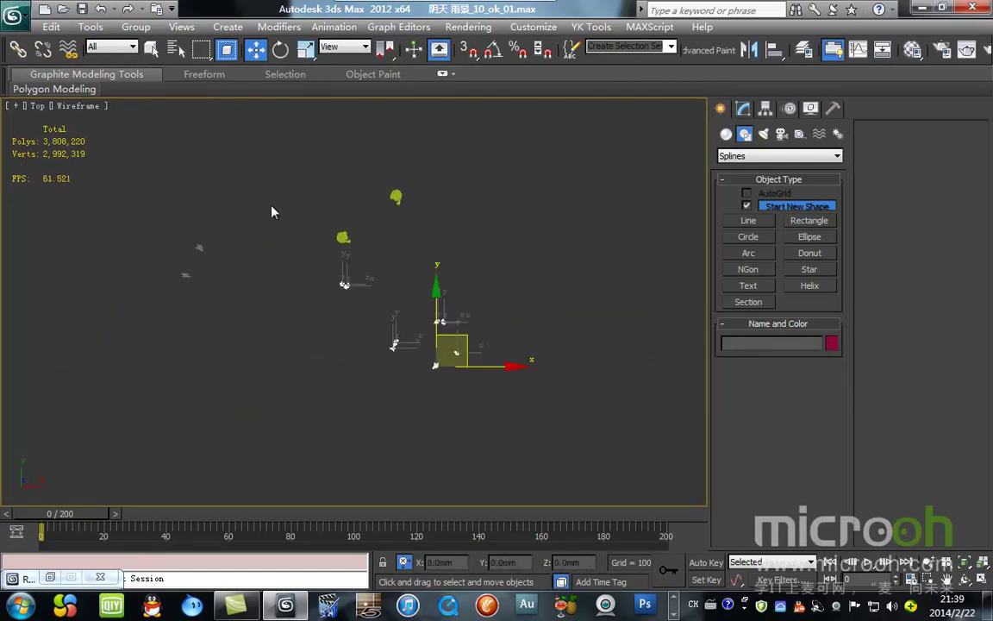
ctrl+drag(159, 215, 258, 368)
Step: Unhide all objects without unhiding the layers, and lower the ten selected people to ground level in Front view
key(f)
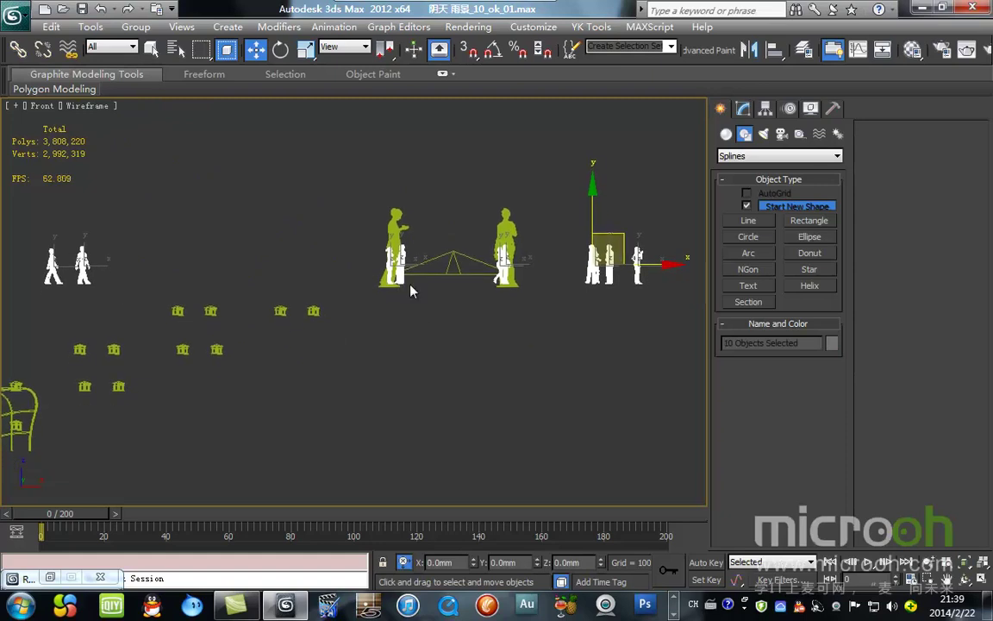
right_click(473, 259)
click(498, 191)
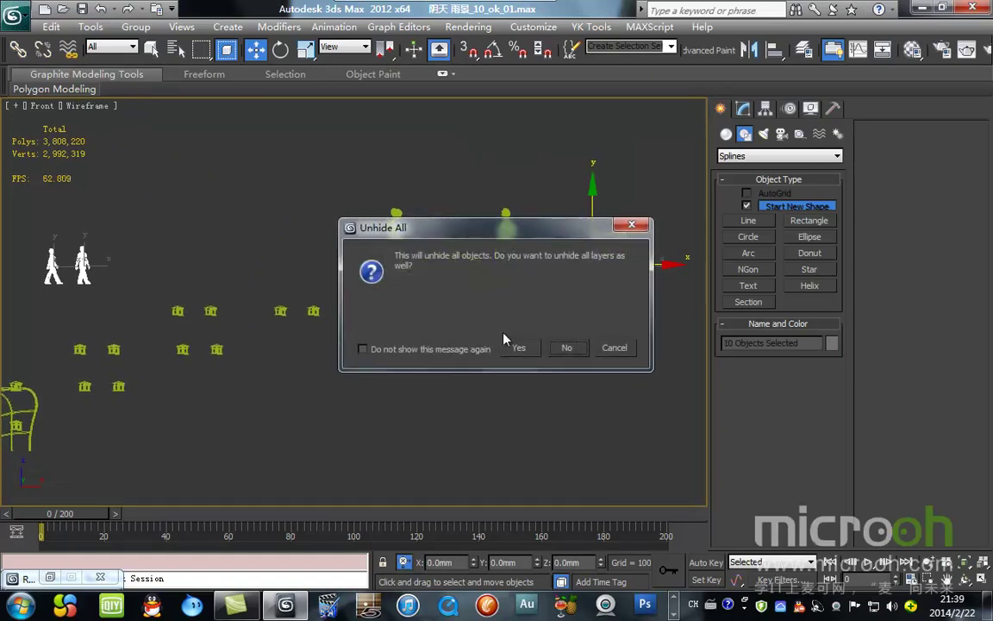
click(566, 347)
drag(587, 207, 587, 258)
Step: Adjust the ten people's height so the couple's feet rest on the paving, checking up close with edged faces
alt+middle_drag(442, 338, 463, 366)
scroll(392, 326, up, 4)
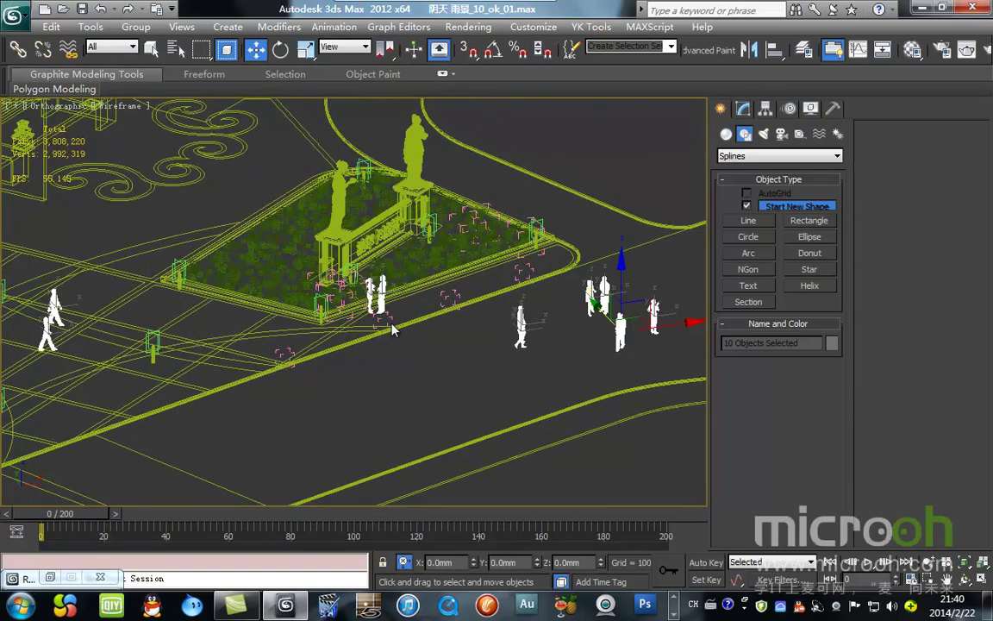
scroll(395, 323, up, 3)
key(F3)
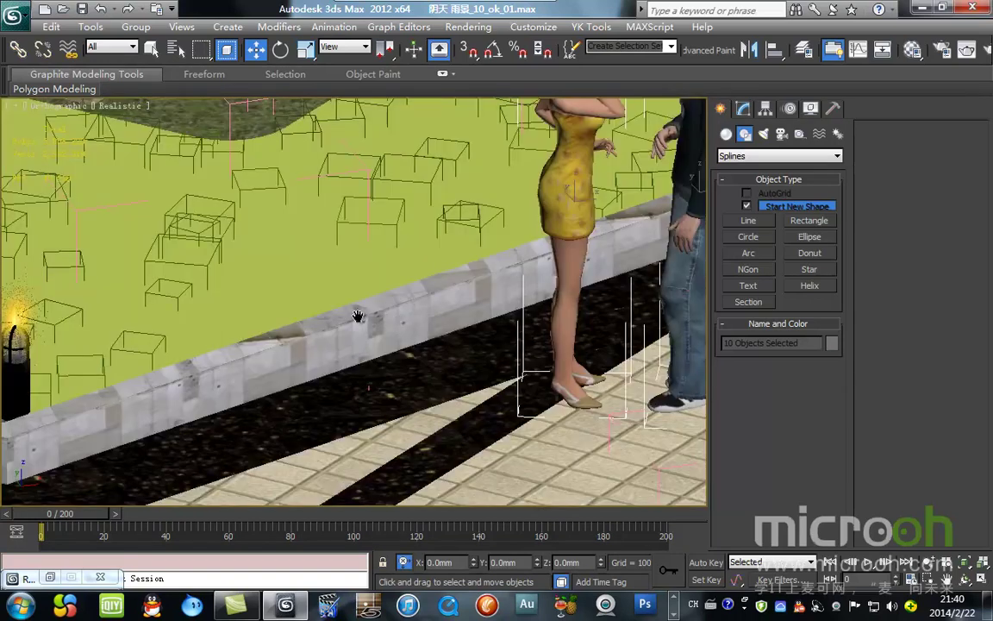
key(z)
drag(601, 564, 609, 18)
key(F4)
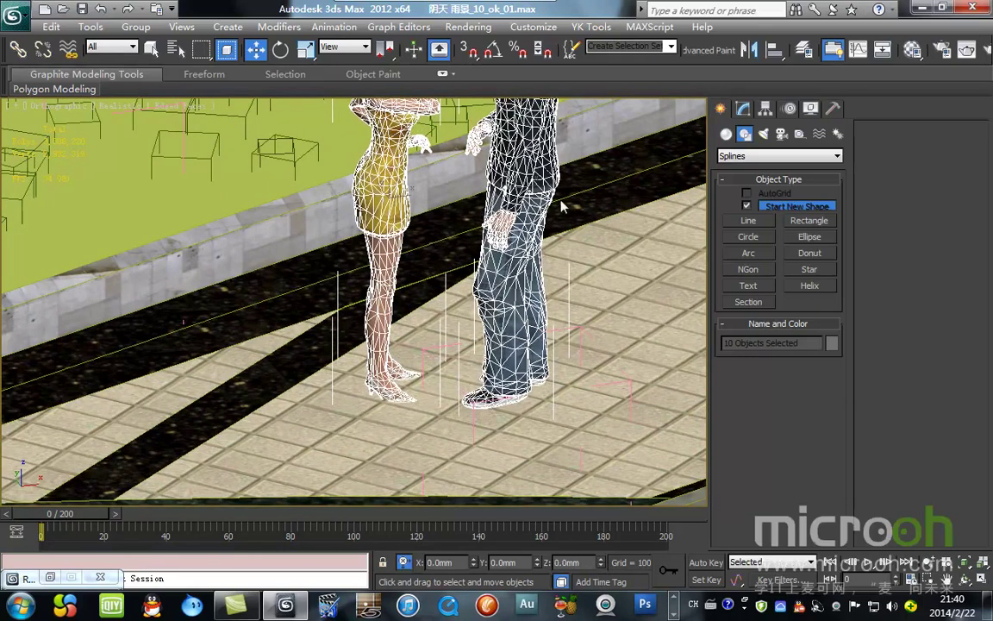
scroll(431, 270, down, 5)
key(F4)
scroll(435, 266, down, 5)
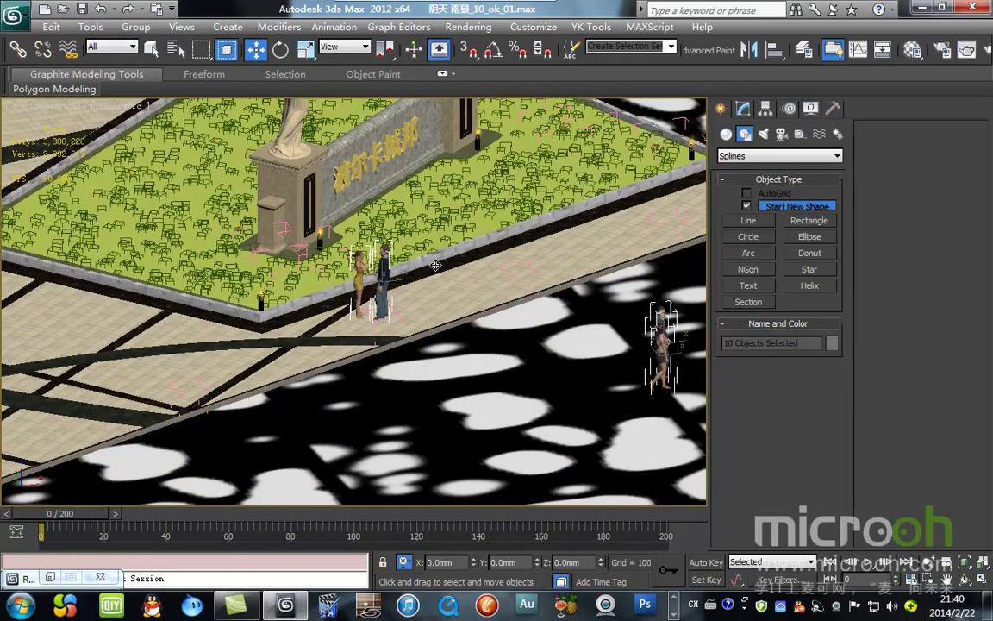
Step: Isolate the ten selected people in the Camera02 view at frame 99, shown in wireframe
key(c)
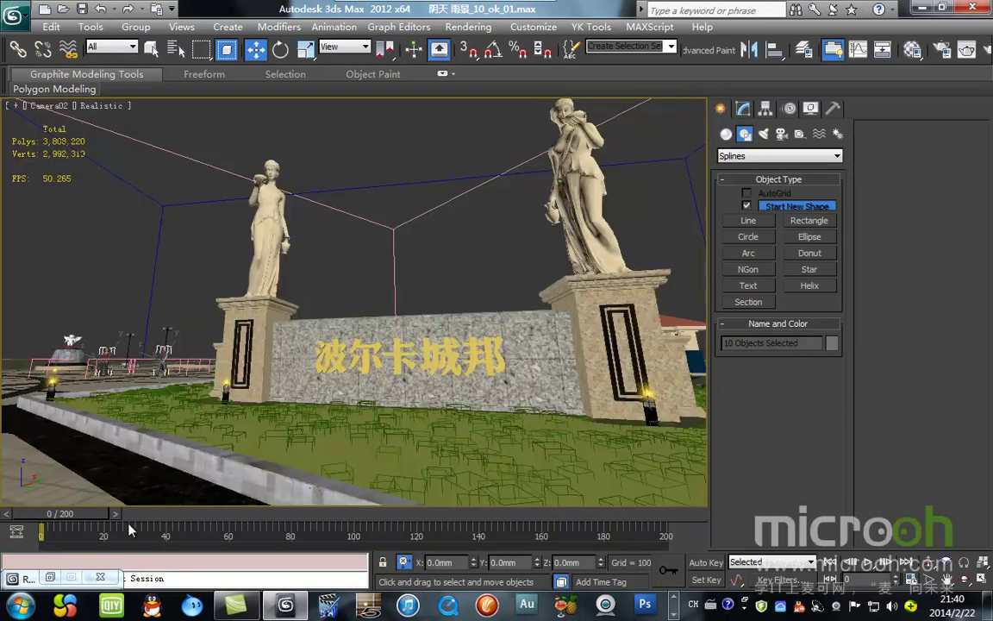
drag(81, 517, 371, 527)
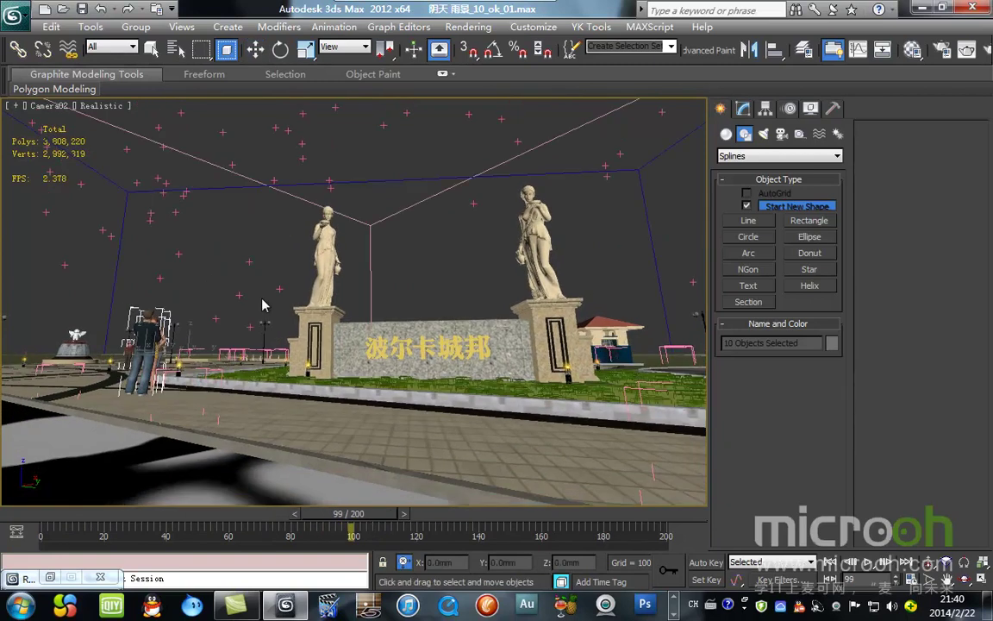
key(alt+q)
click(291, 344)
key(F3)
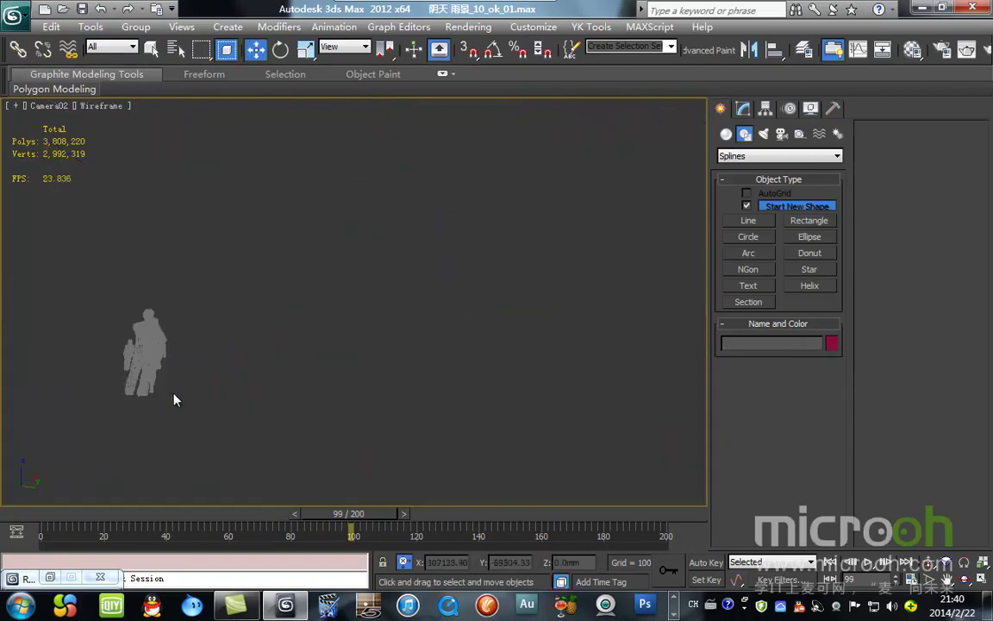
Step: Rotate the standing couple around the vertical axis in Camera02 so both people are seen from the side
drag(171, 399, 144, 373)
click(281, 50)
key(F3)
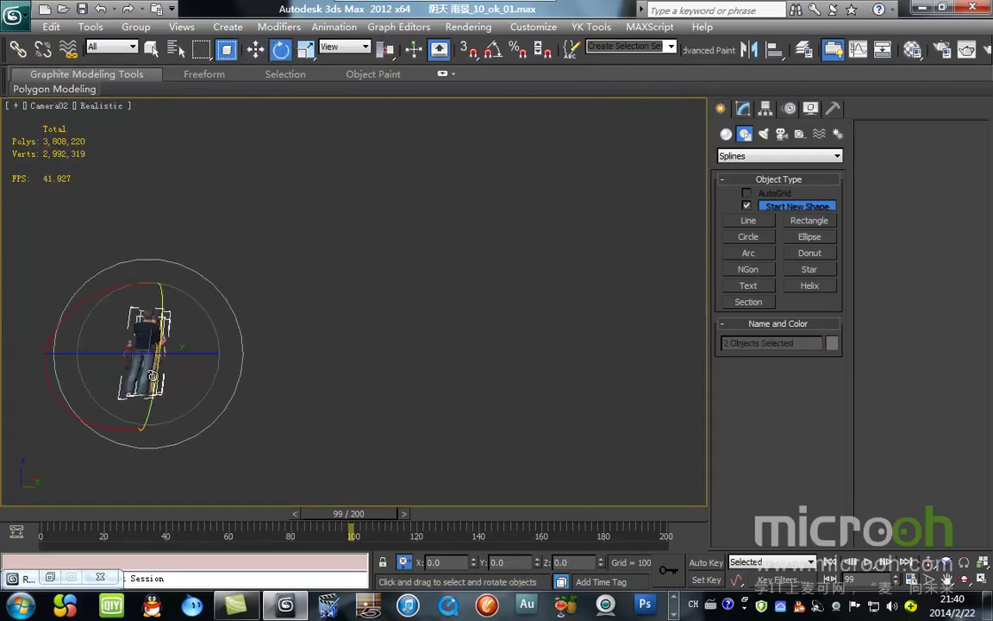
drag(259, 331, 310, 379)
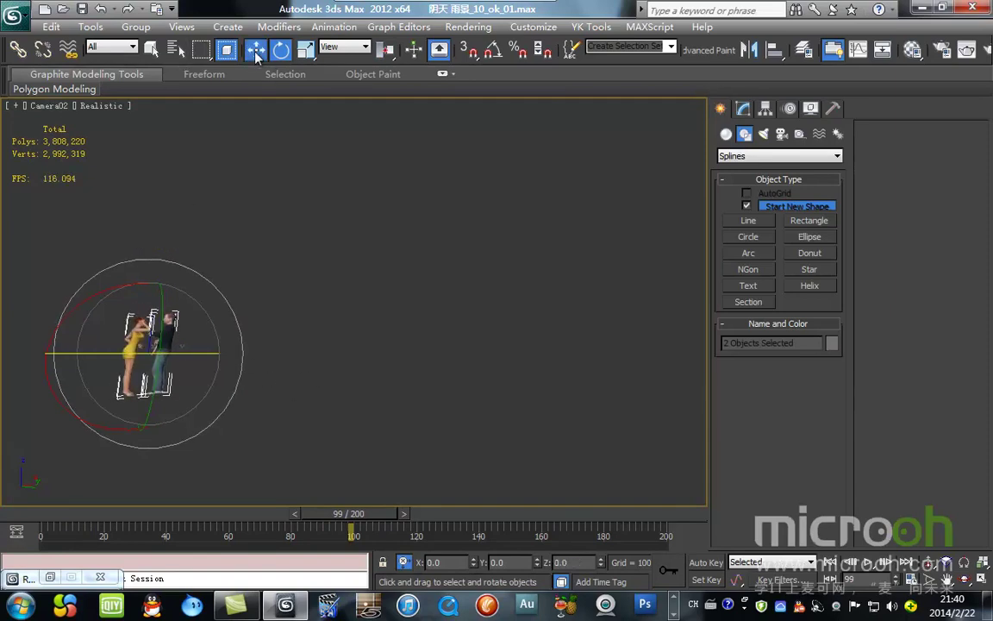
Step: Move the woman 女36 along Y away from the walking man at frame 200 in Camera02, and check her walk across the timeline
click(256, 52)
drag(386, 516, 742, 522)
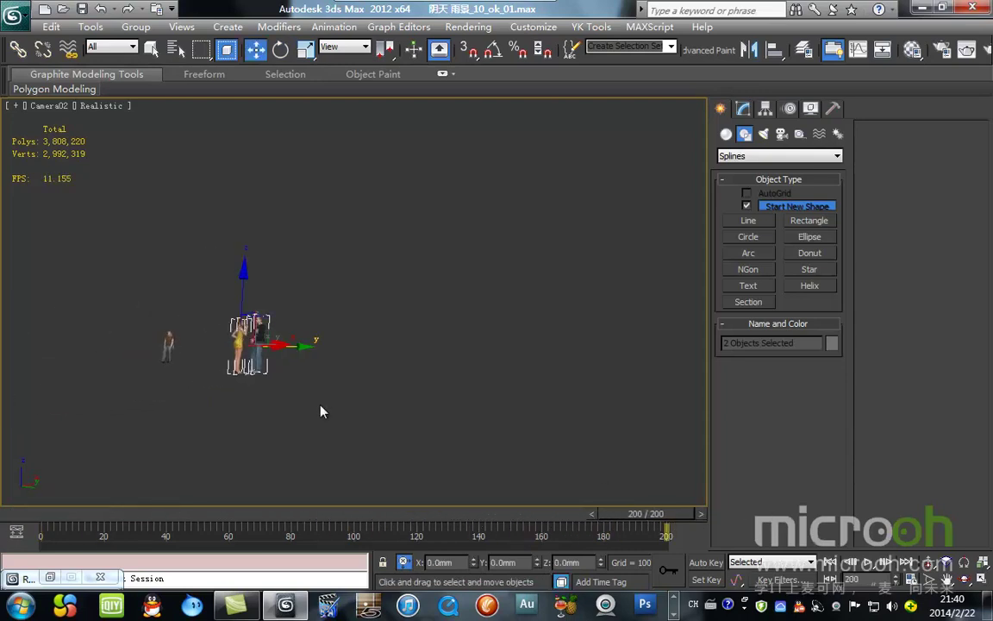
click(173, 360)
drag(216, 348, 175, 348)
drag(27, 515, 668, 536)
key(w)
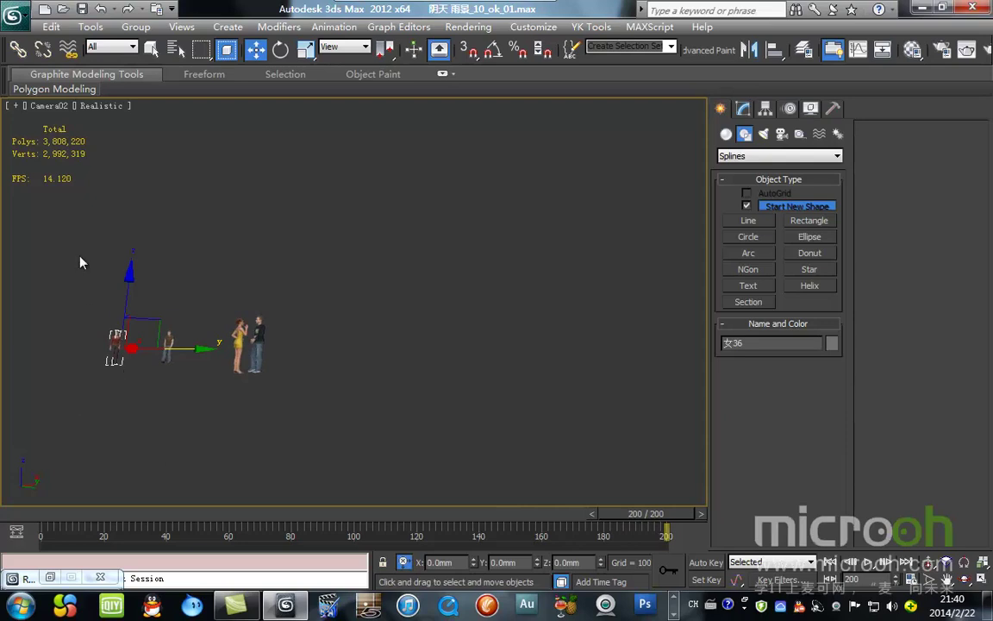
Step: Rotate 女36 about 135 degrees around Z in Top view at frame 0, and check her walk up to frame 200 in Camera02
key(t)
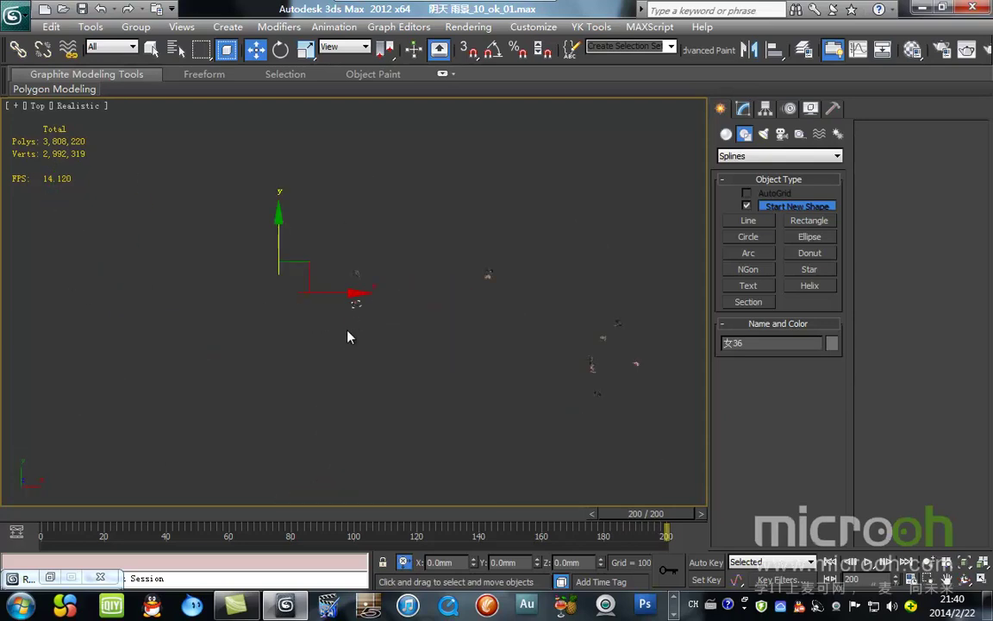
key(Home)
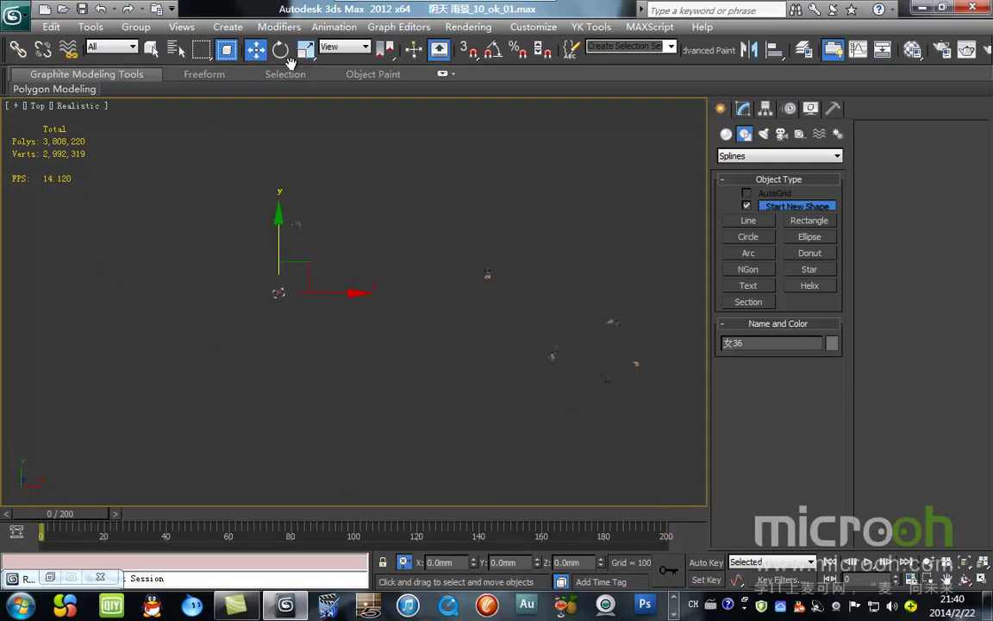
key(e)
drag(353, 269, 356, 292)
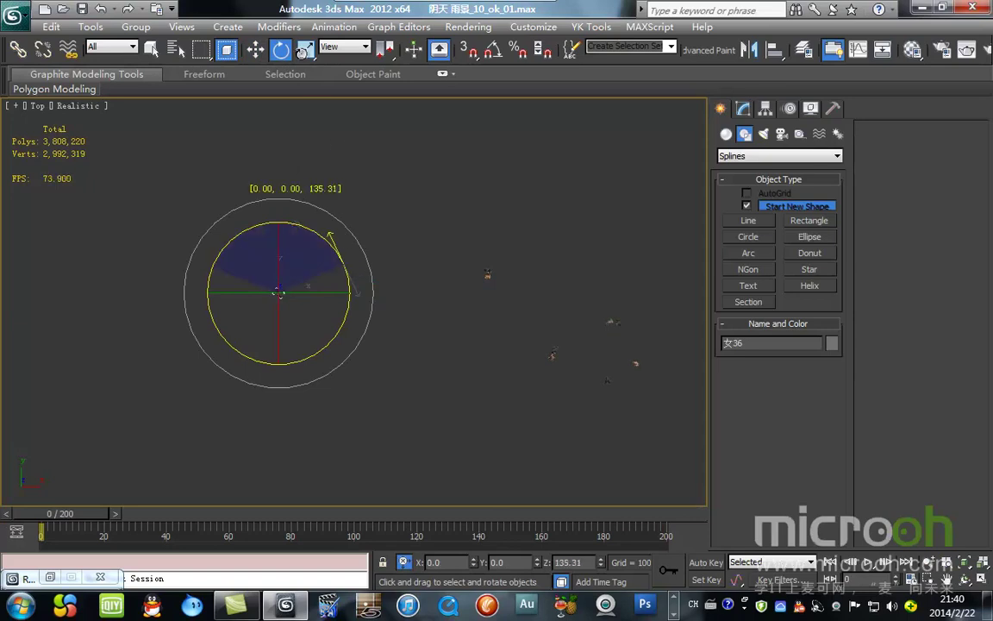
drag(307, 77, 265, 69)
key(w)
key(c)
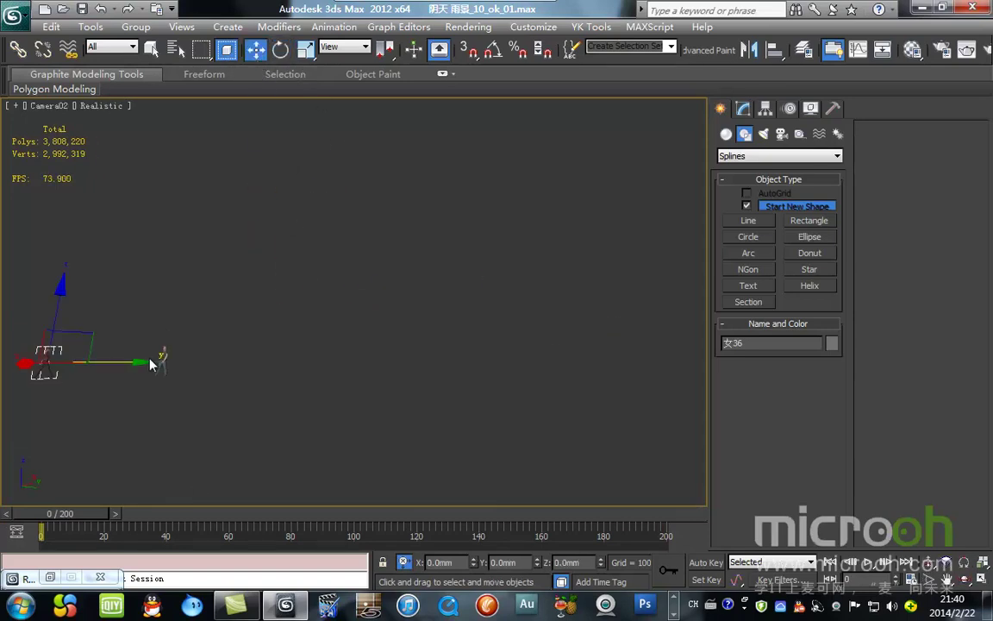
drag(45, 515, 678, 557)
key(w)
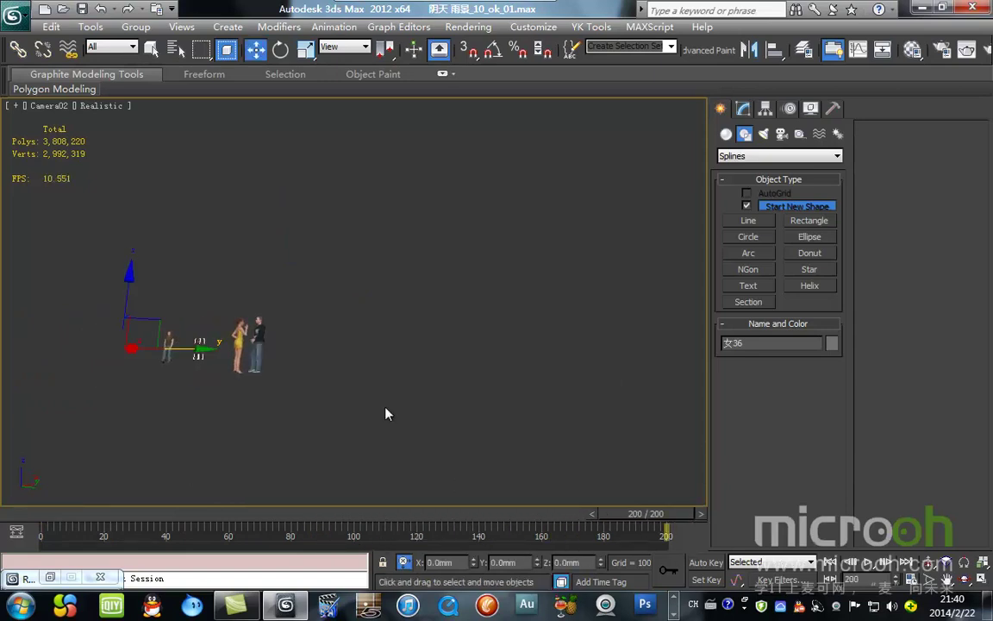
Step: Return to frame 0 in Top view, clear the selection, and unhide all objects without unhiding the layers
drag(1, 502, 21, 457)
key(space)
key(t)
scroll(392, 263, down, 3)
scroll(375, 293, down, 5)
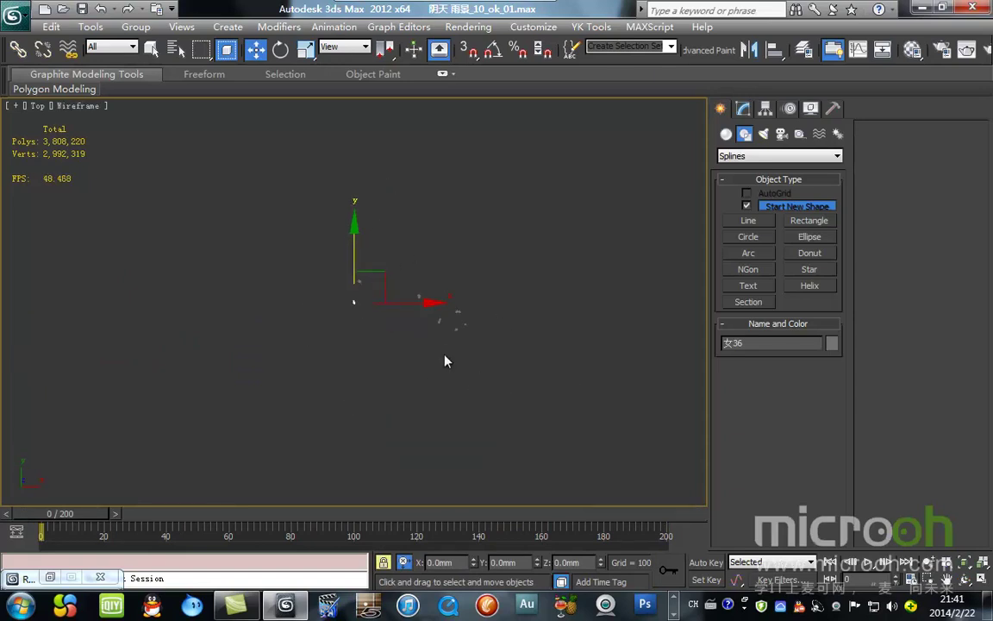
click(554, 335)
key(F3)
middle_drag(480, 354, 476, 353)
key(F3)
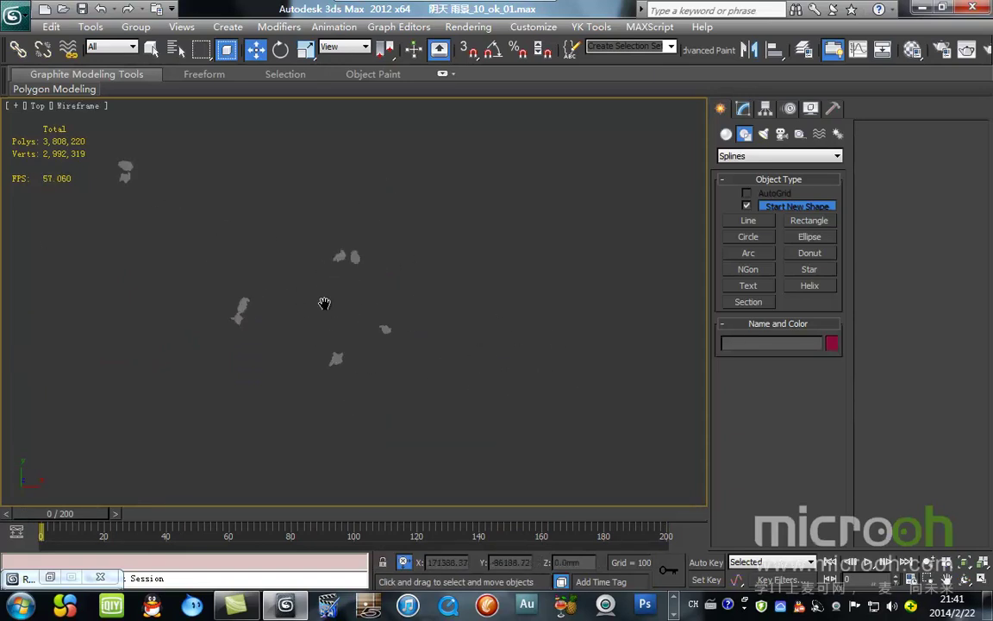
scroll(362, 319, up, 3)
right_click(515, 296)
click(580, 229)
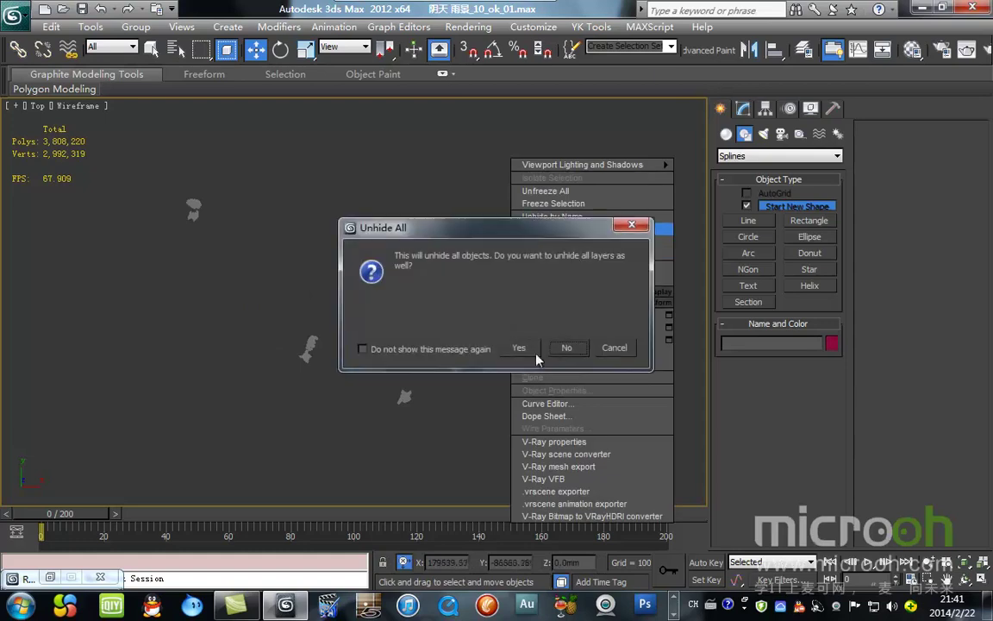
click(563, 350)
Step: Move the closely paired man and woman beside the plaza's outer edge in Top view and turn them, checking frame 200 in Camera02
drag(384, 274, 119, 326)
click(312, 347)
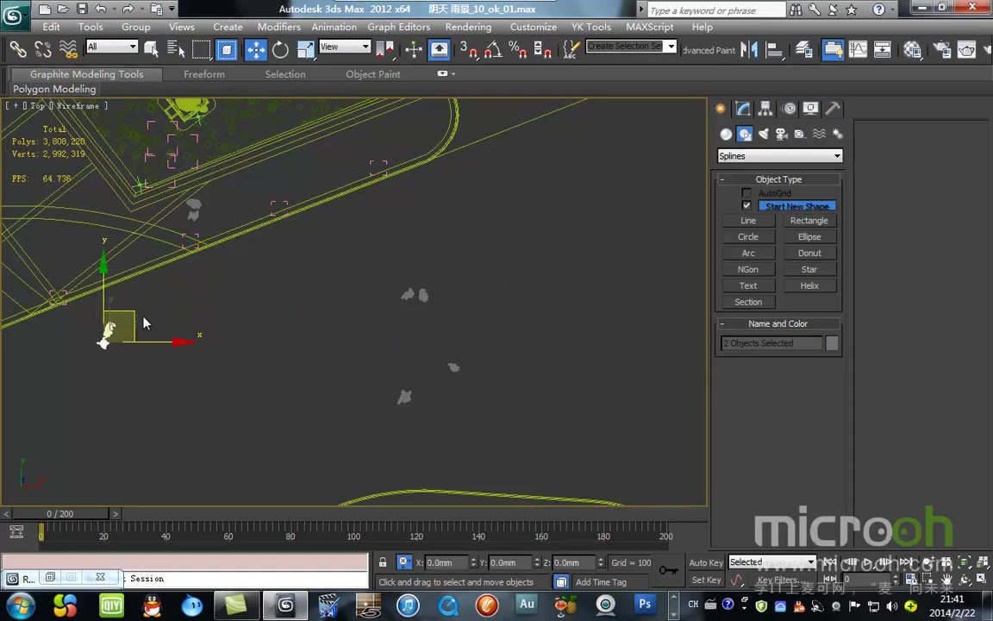
key(e)
drag(173, 303, 155, 349)
click(255, 50)
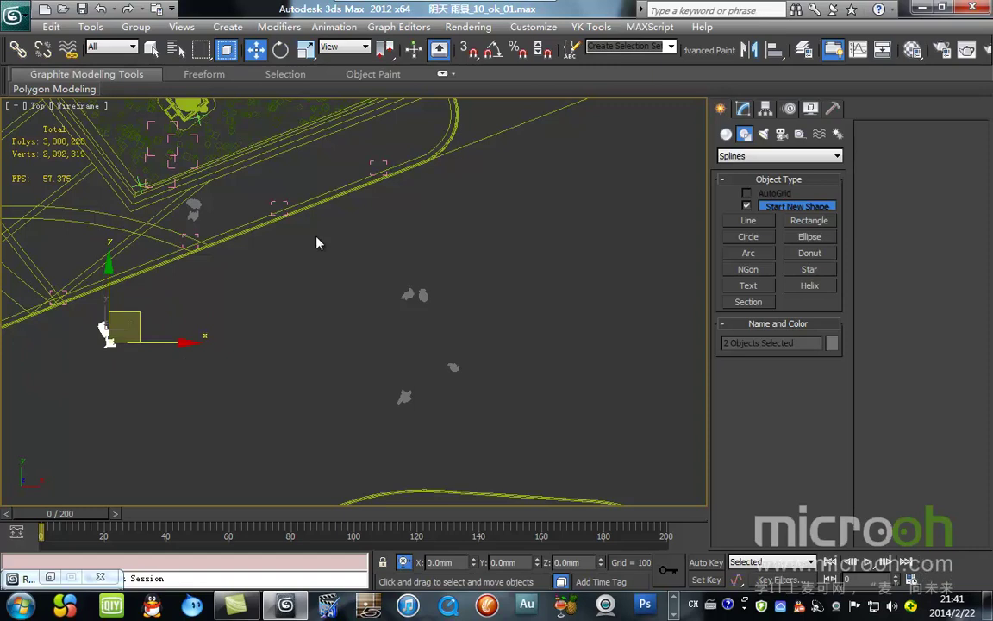
key(c)
drag(89, 513, 677, 568)
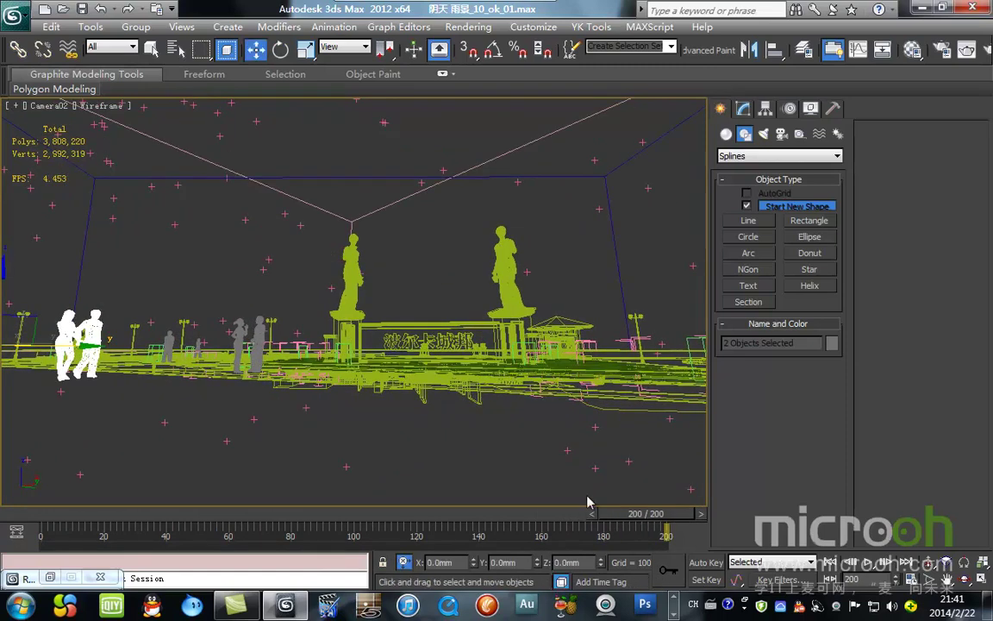
key(F3)
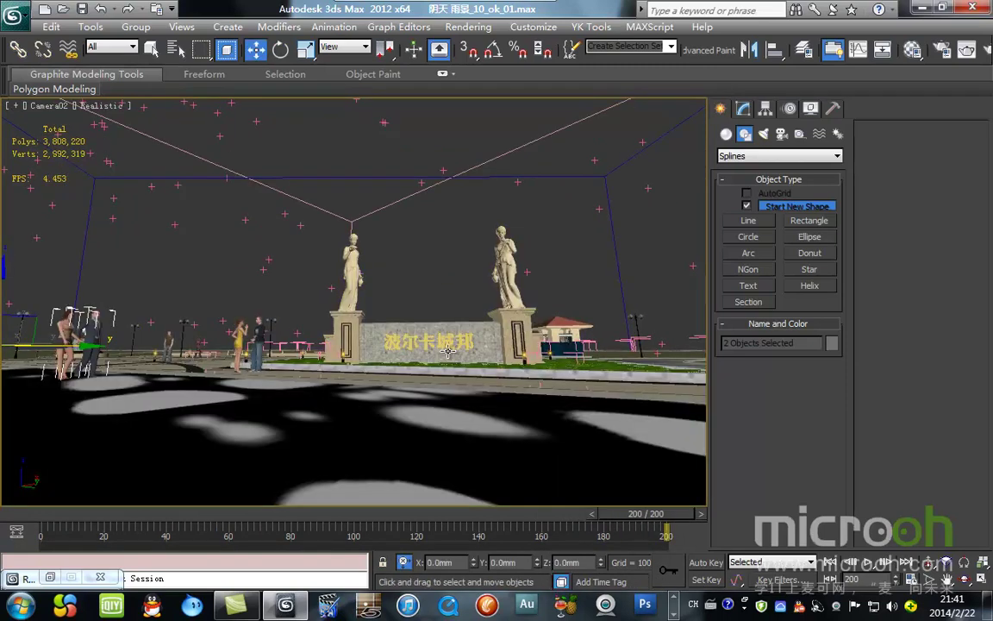
key(F3)
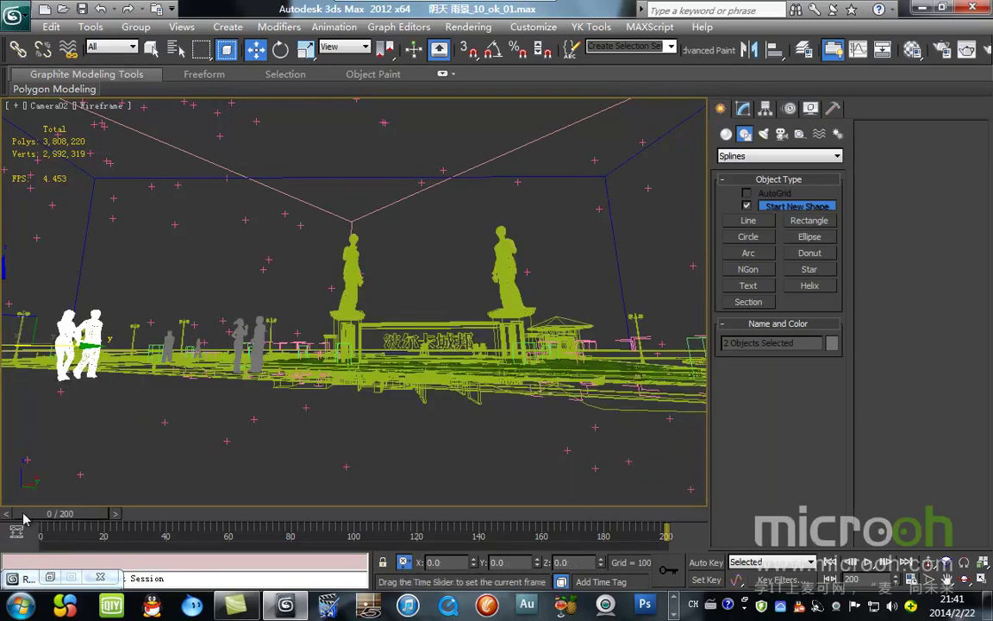
click(24, 518)
Step: Move the side-by-side pair from the road onto the paving beside the flowerbed in Top view, checking frame 200 shaded in Camera02
key(t)
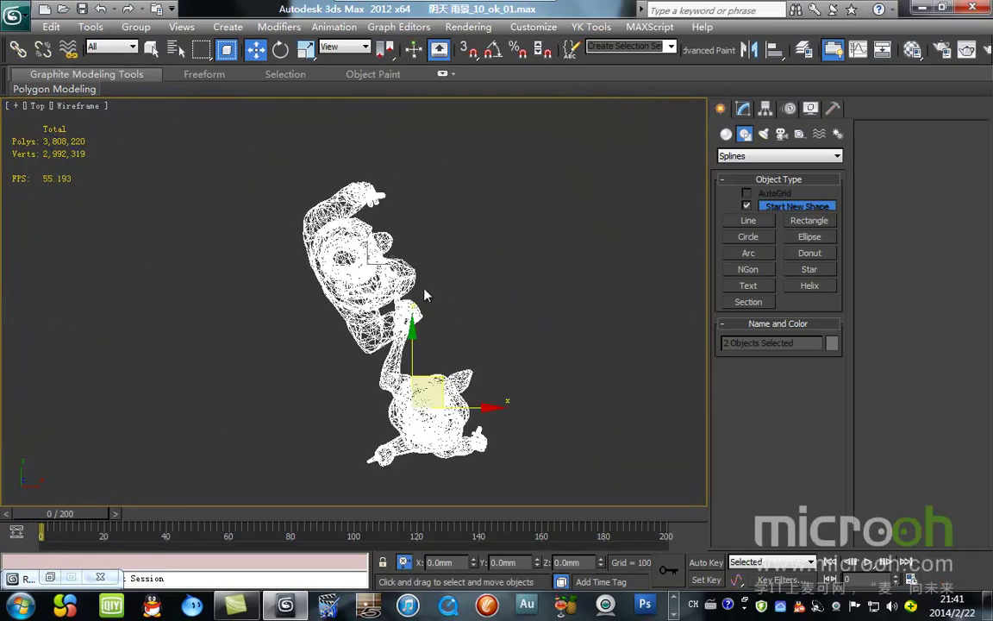
scroll(430, 291, down, 10)
middle_drag(562, 315, 317, 310)
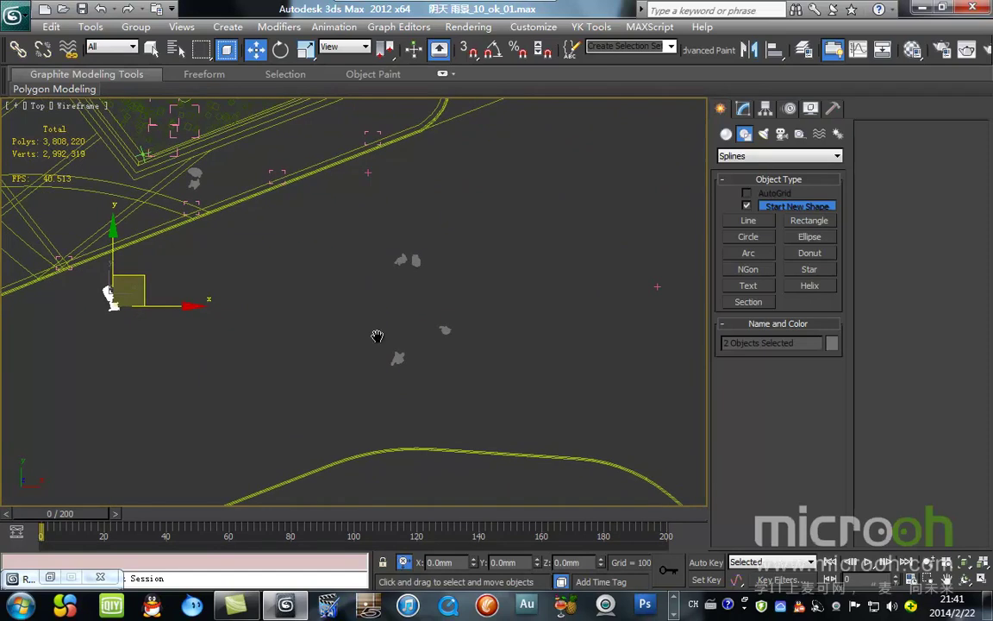
scroll(360, 302, up, 2)
drag(390, 254, 463, 231)
middle_drag(461, 240, 417, 398)
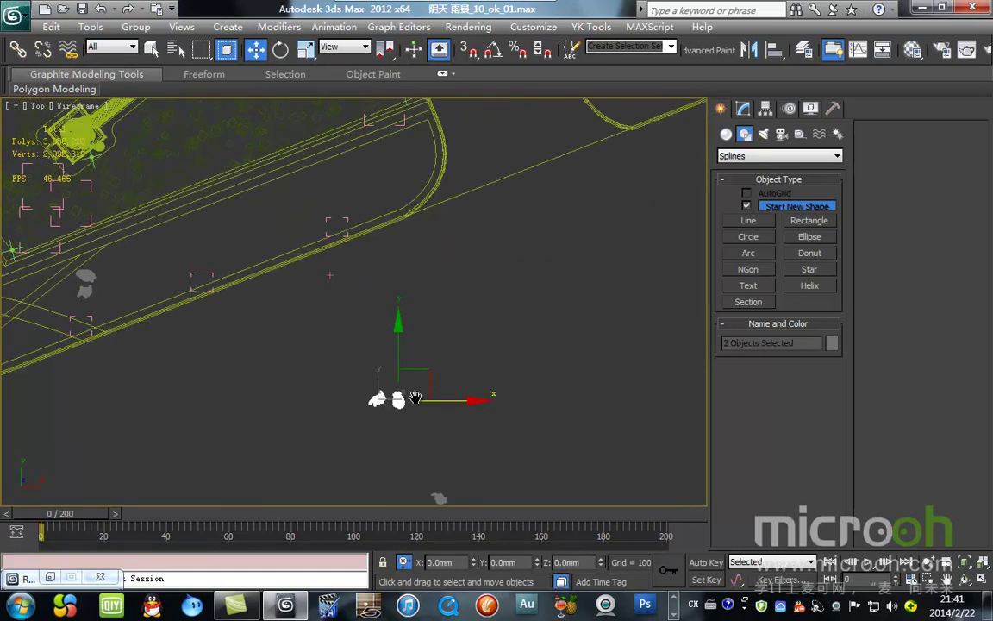
drag(428, 372, 311, 195)
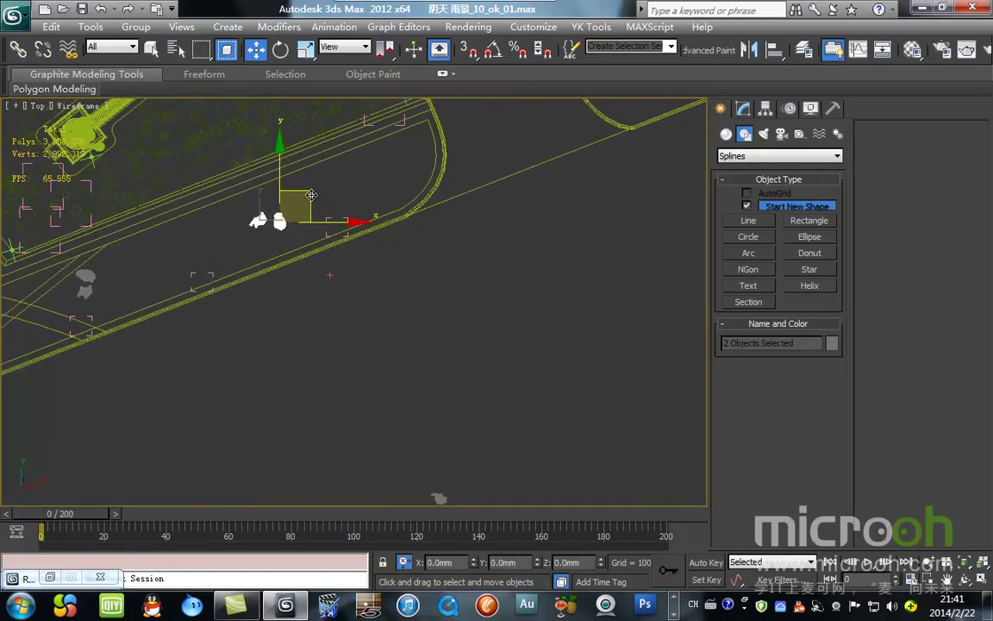
key(c)
drag(57, 515, 686, 537)
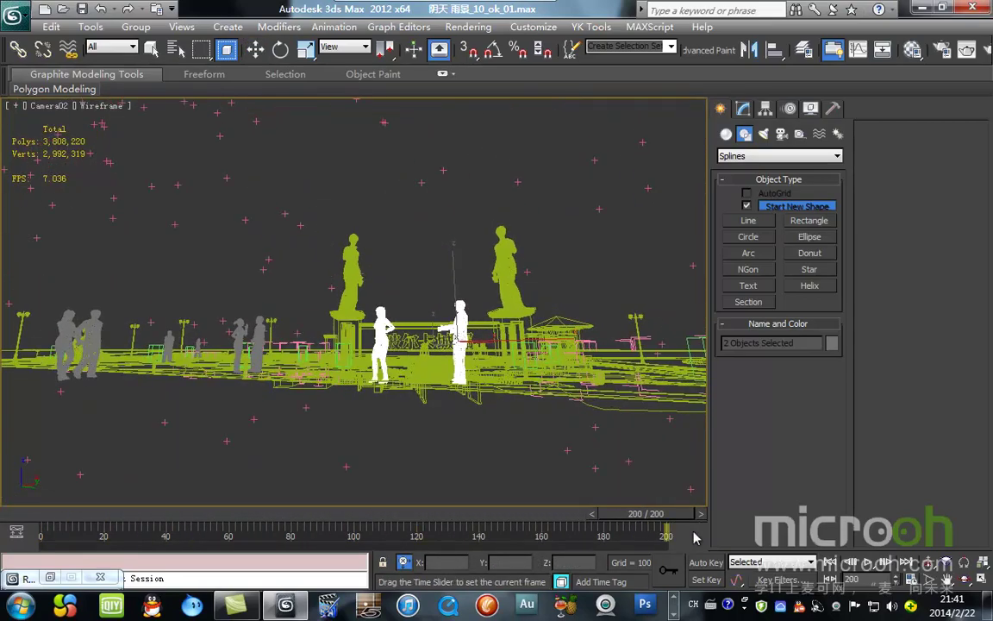
key(w)
key(F3)
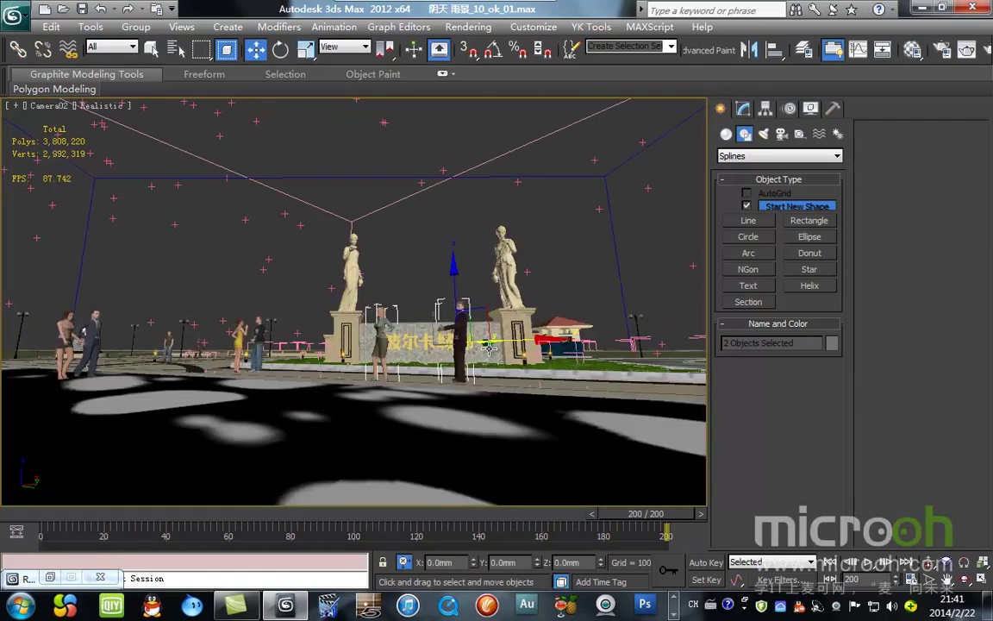